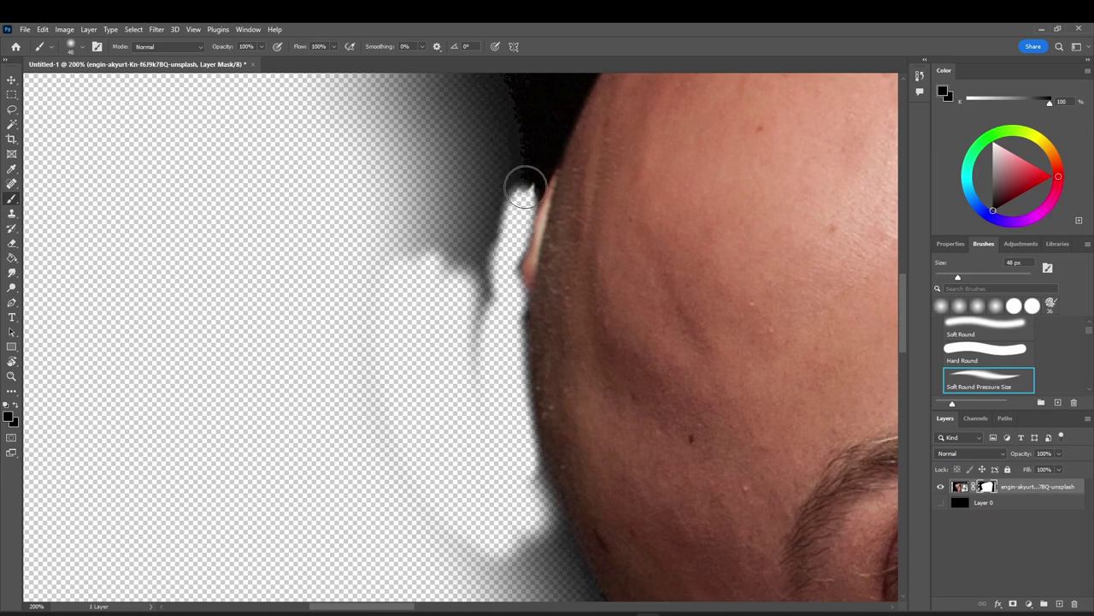
Paint black on the photo's layer mask along the head's outer edge with the soft round brush
key("ctrl+plus")
mouse_move(583, 571)
left_mouse_down()
mouse_move(564, 519)
mouse_move(565, 310)
left_mouse_up()
key("ctrl+minus")
key("ctrl+minus")
key("ctrl+minus")
key("ctrl+plus")
key("ctrl+plus")
Restore the strip beside the head by painting white on the mask with the Hard Round Pressure Size brush at 48 px
key("period")
key("d")
mouse_move(571, 125)
left_mouse_down()
mouse_move(527, 282)
mouse_move(559, 240)
mouse_move(584, 152)
left_mouse_up()
mouse_move(555, 319)
left_mouse_down()
mouse_move(561, 160)
mouse_move(569, 513)
left_mouse_up()
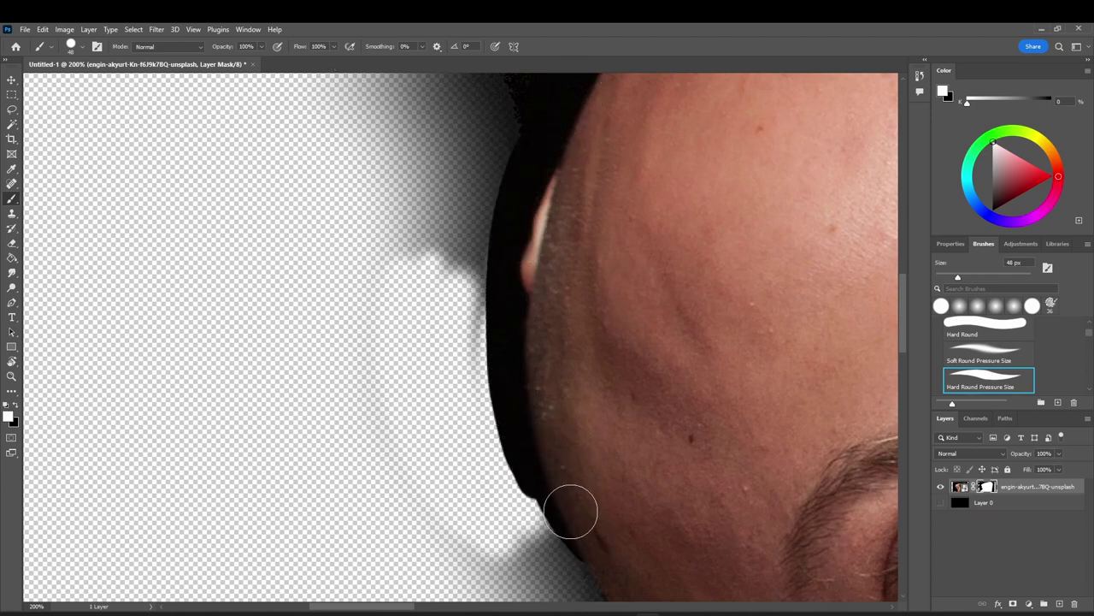
Mask out the dark background beside the temple with black, and touch up the head's edge with white
key("x")
scroll(572, 402, "down", 3)
mouse_move(587, 446)
left_mouse_down()
mouse_move(565, 413)
mouse_move(586, 428)
mouse_move(508, 210)
mouse_move(518, 269)
mouse_move(516, 156)
left_mouse_up()
key("x")
left_click_drag(549, 239, 554, 149)
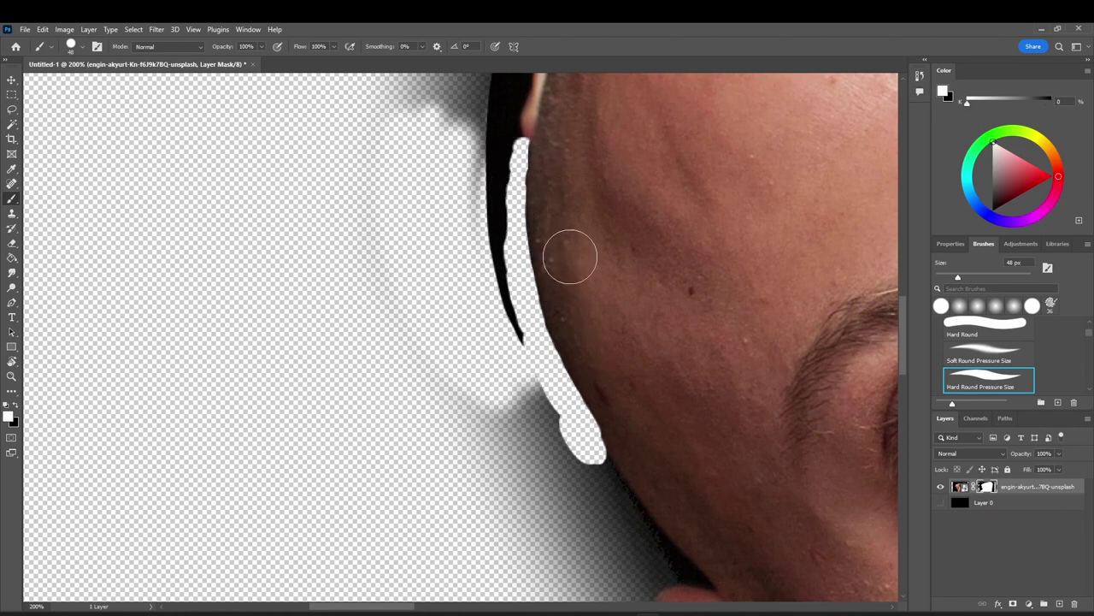
Continue masking out the background along the upper side of the head, undoing one stray stroke
scroll(570, 258, "up", 3)
key("x")
left_click_drag(513, 317, 528, 332)
key("ctrl+z")
mouse_move(564, 200)
left_mouse_down()
mouse_move(507, 168)
mouse_move(487, 341)
mouse_move(498, 191)
mouse_move(409, 328)
mouse_move(507, 326)
mouse_move(521, 256)
mouse_move(584, 126)
left_mouse_up()
key("x")
key("x")
Paint black on the mask around the fingertip on the scalp, and refine the head's contour with white
scroll(590, 128, "up", 4)
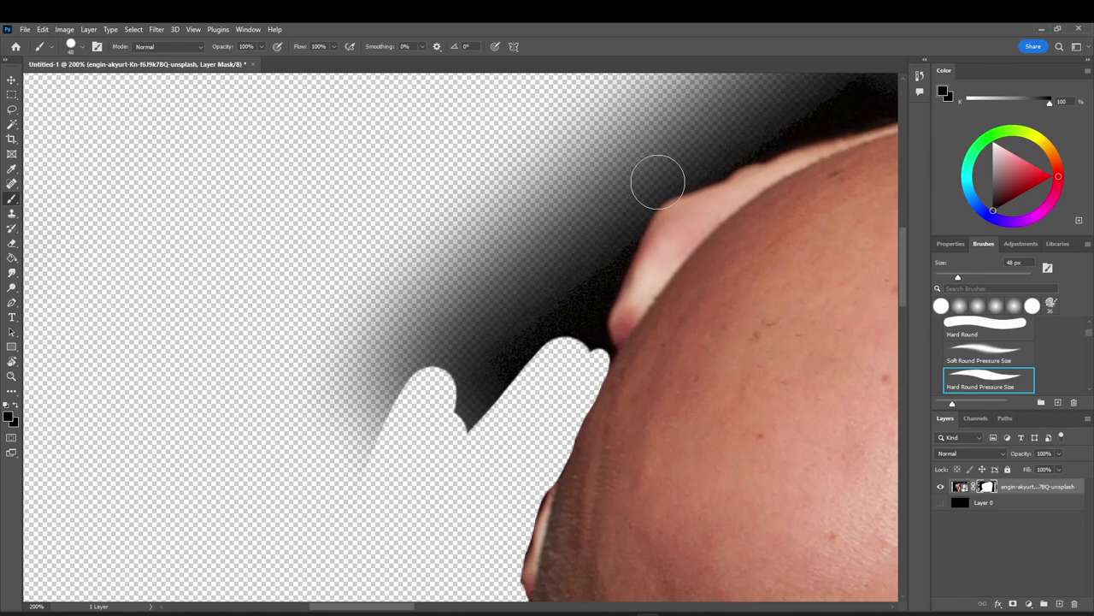
mouse_move(680, 171)
left_mouse_down()
mouse_move(621, 262)
mouse_move(603, 359)
left_mouse_up()
key("x")
left_click_drag(584, 476, 707, 306)
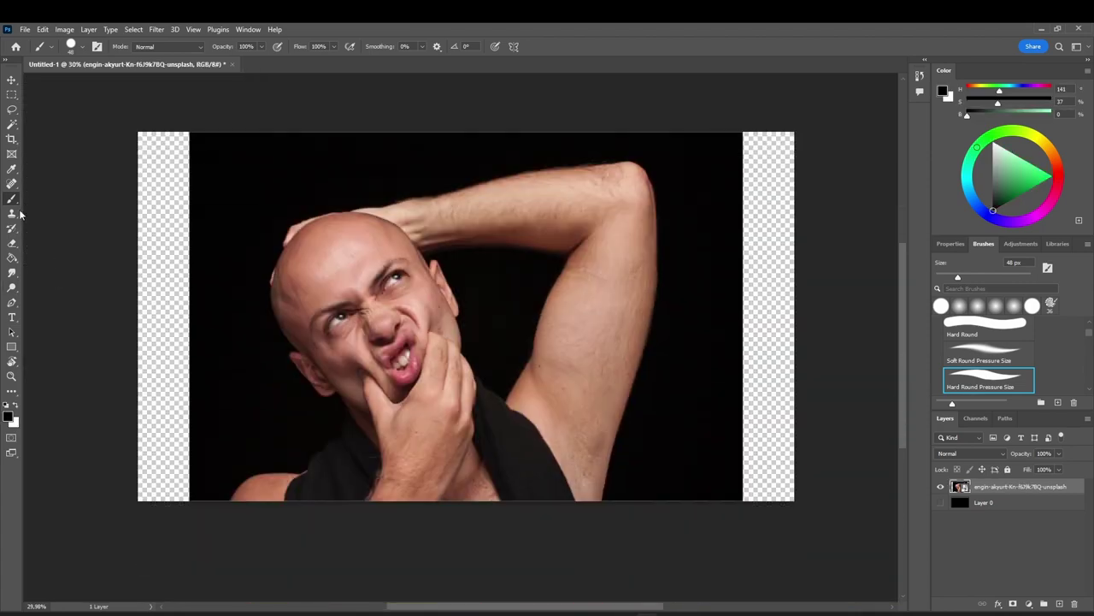
Start a Pen tool path at the photo's bottom edge and trace the man's bare shoulder
left_click(12, 303)
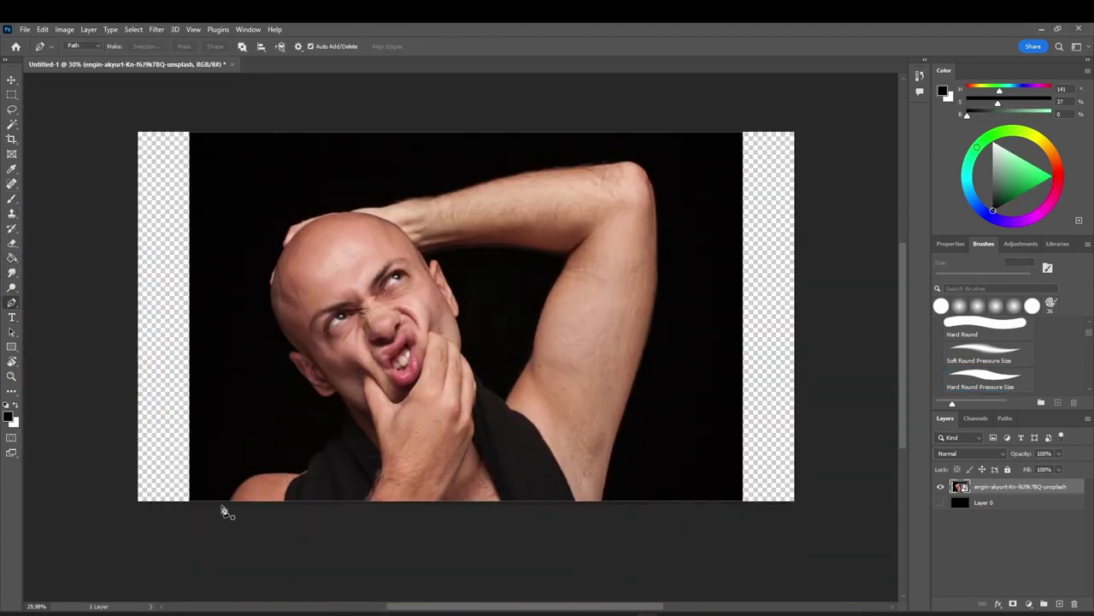
scroll(224, 508, "up", 5)
scroll(205, 511, "up", 3)
left_click_drag(904, 409, 904, 493)
left_click_drag(419, 606, 373, 606)
left_click(259, 539)
left_click_drag(366, 400, 418, 370)
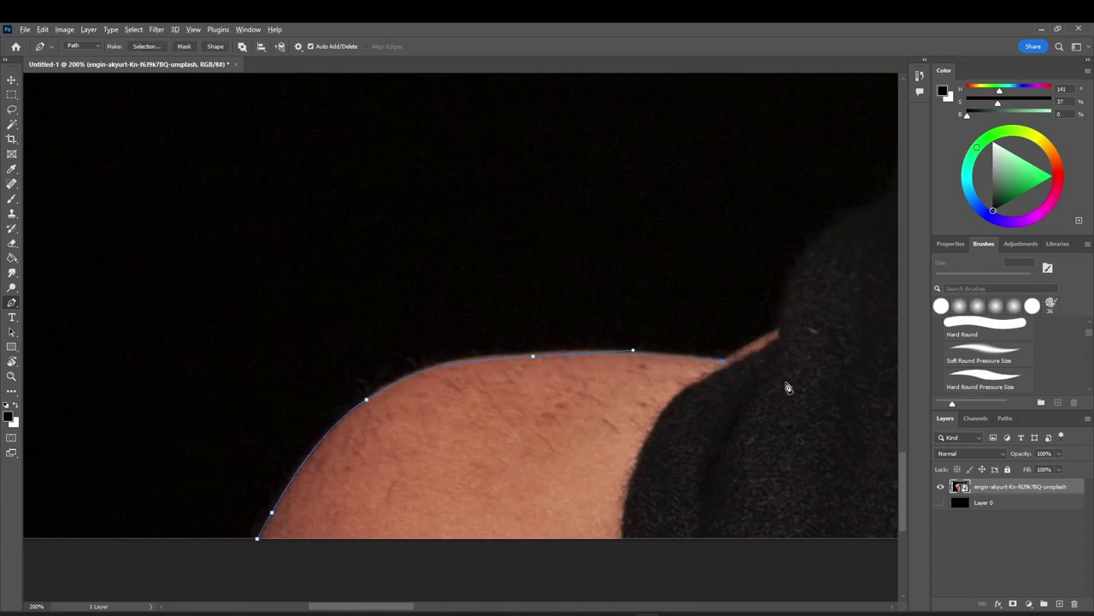
Extend the path along the folded edge of the black shirt up to the neck
scroll(788, 388, "right", 4)
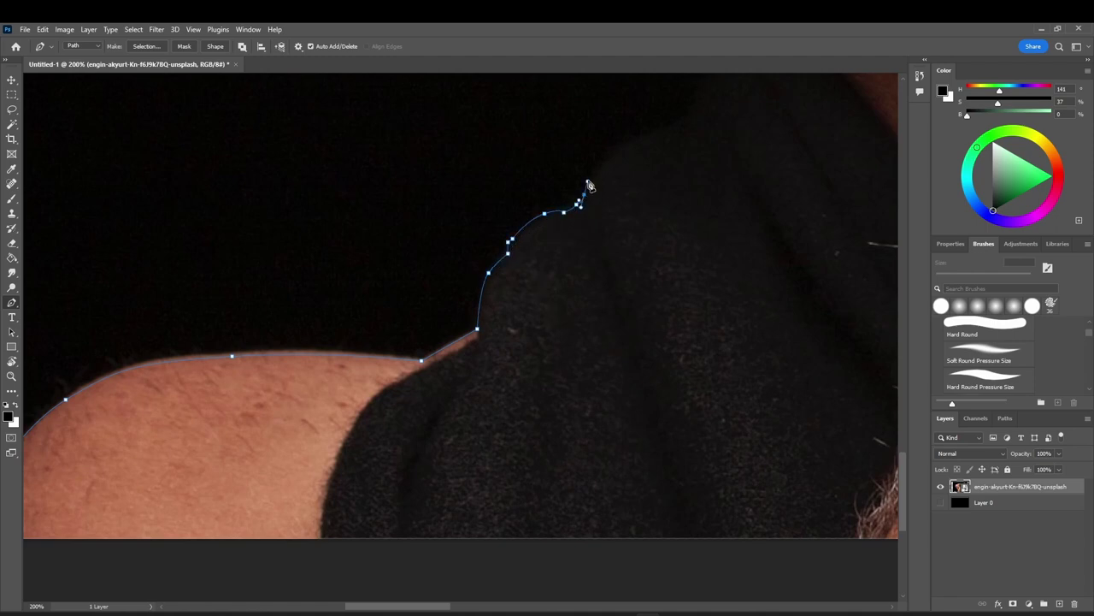
left_click_drag(604, 165, 611, 156)
left_click_drag(635, 141, 645, 136)
left_click_drag(704, 197, 573, 409)
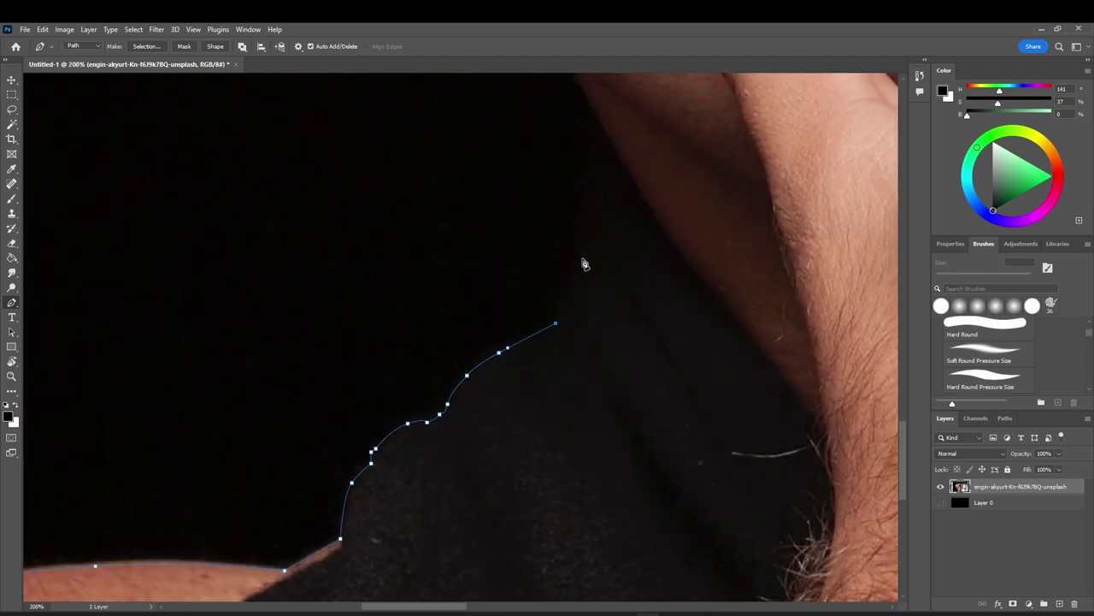
scroll(597, 132, "up", 5)
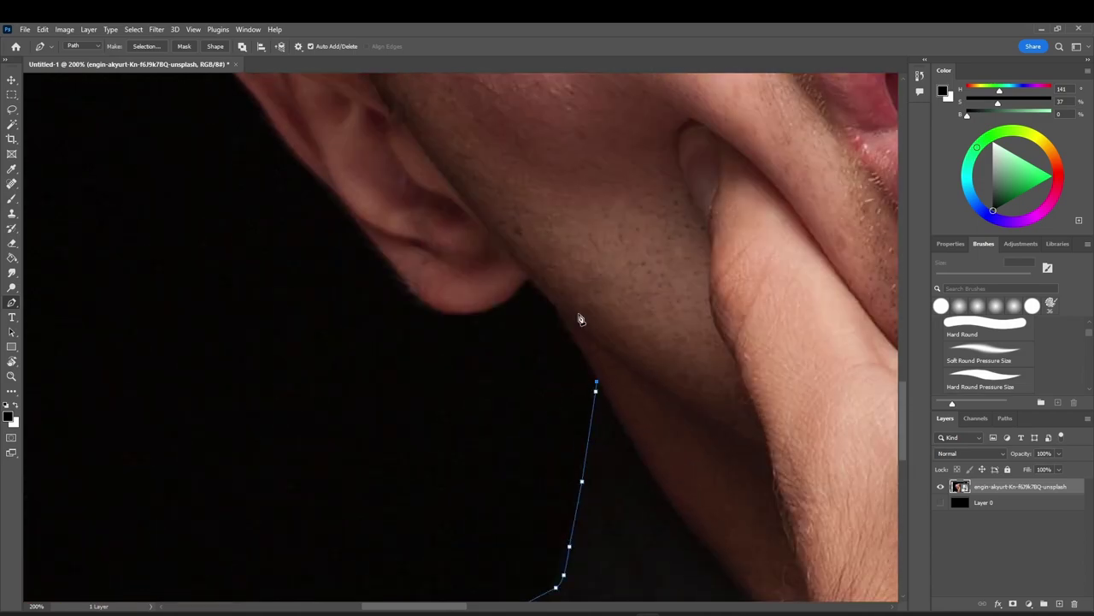
Trace the path from the neck along the jaw and the side of the head, leaving the ear outside
scroll(528, 280, "up", 5)
left_click_drag(266, 229, 221, 182)
scroll(234, 218, "up", 1)
scroll(237, 231, "up", 5)
scroll(244, 330, "down", 6)
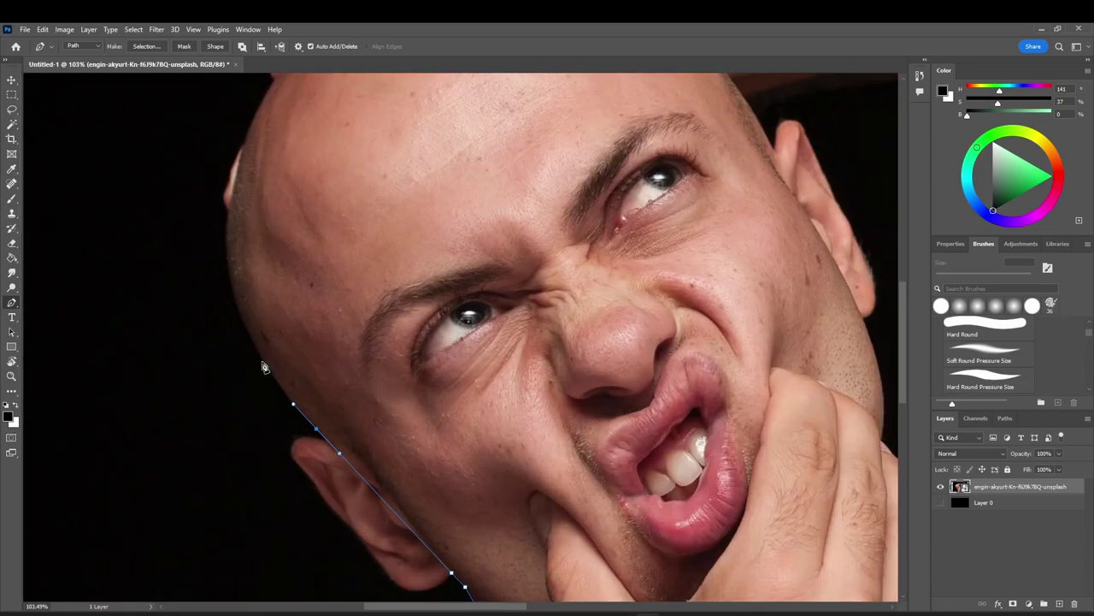
left_click(264, 364)
left_click(247, 330)
scroll(188, 265, "up", 3)
left_click(262, 256)
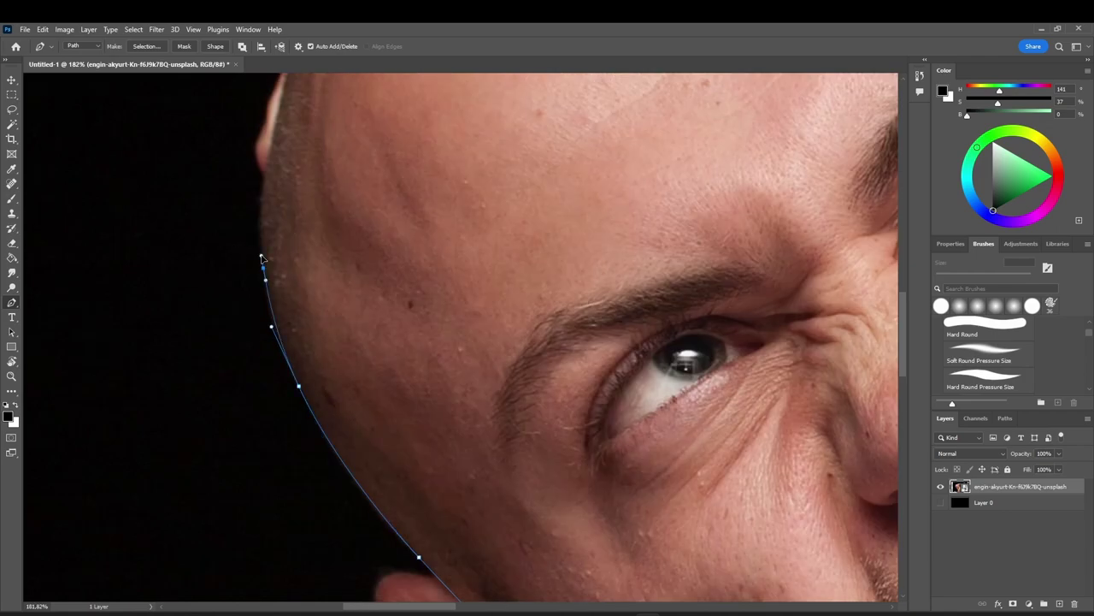
Trace the path around the fingertips and over the crown of the head
left_click(257, 161)
scroll(261, 171, "up", 3)
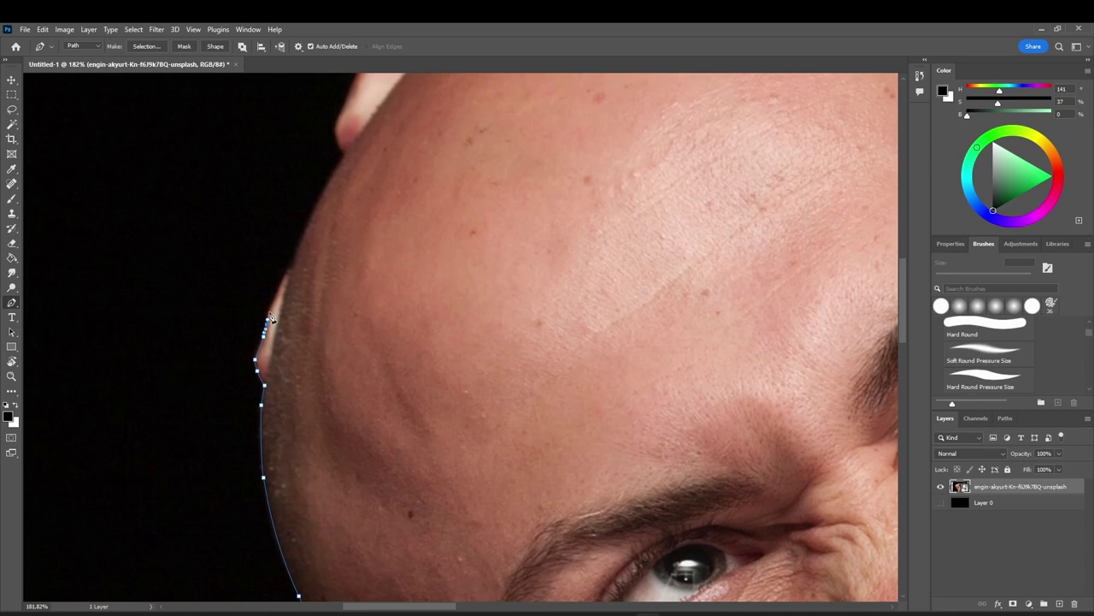
left_click(324, 191)
scroll(325, 191, "up", 2)
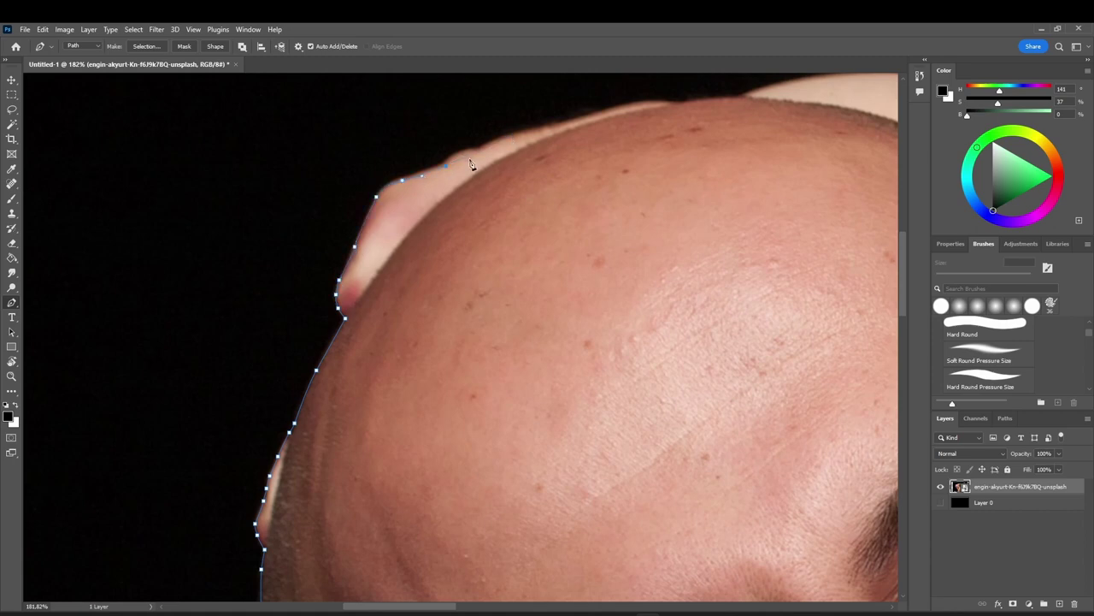
scroll(504, 144, "up", 1)
scroll(413, 209, "right", 2)
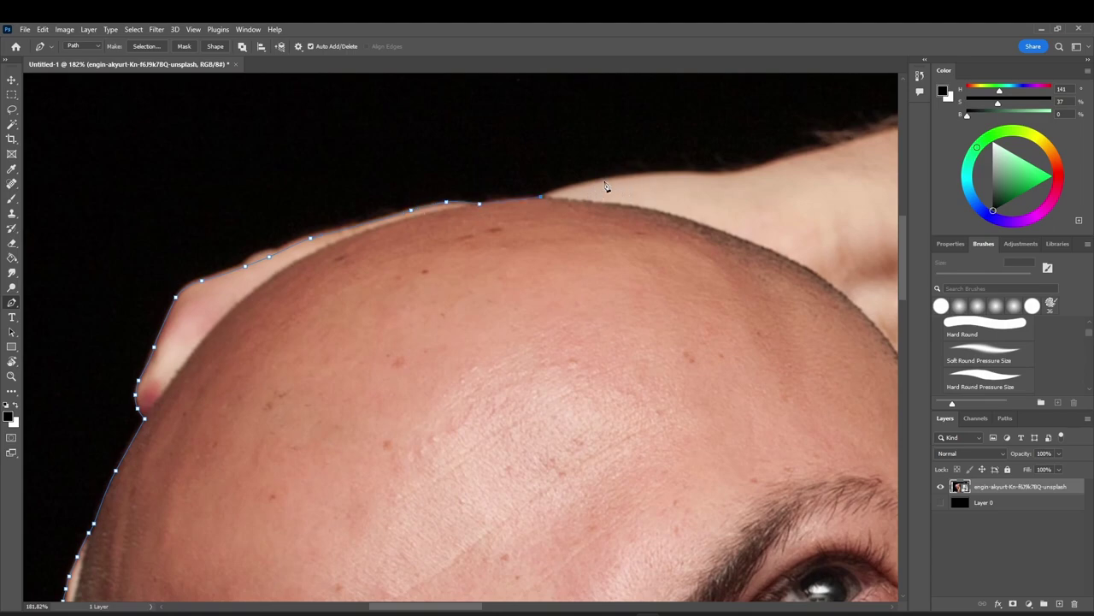
Continue the path along the back of the raised hand and wrist onto the forearm
scroll(727, 194, "up", 1)
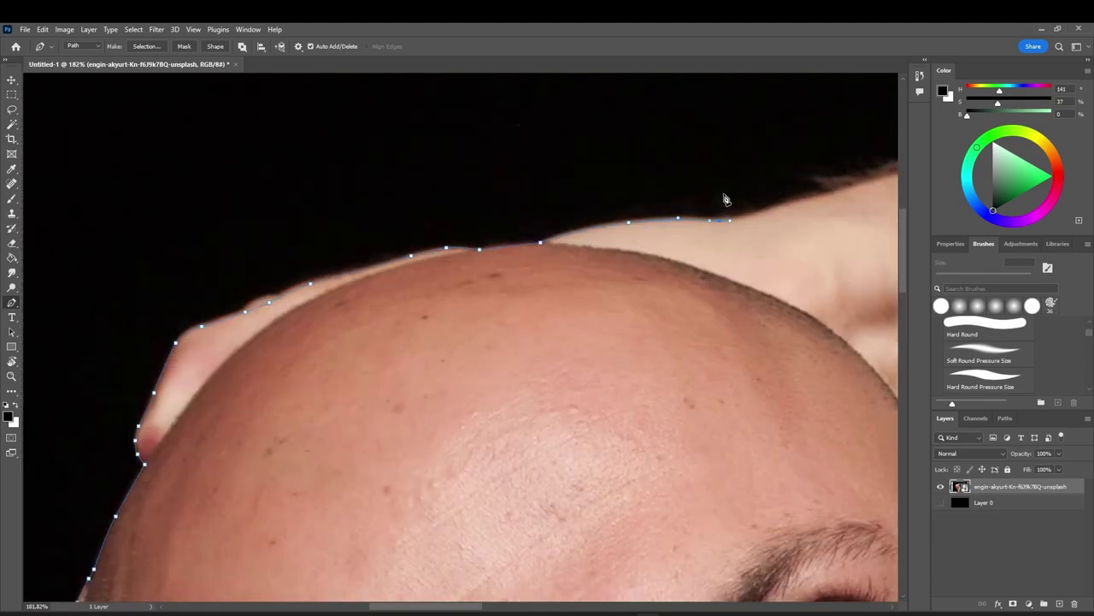
scroll(736, 190, "up", 2)
scroll(799, 159, "down", 1)
scroll(752, 178, "right", 4)
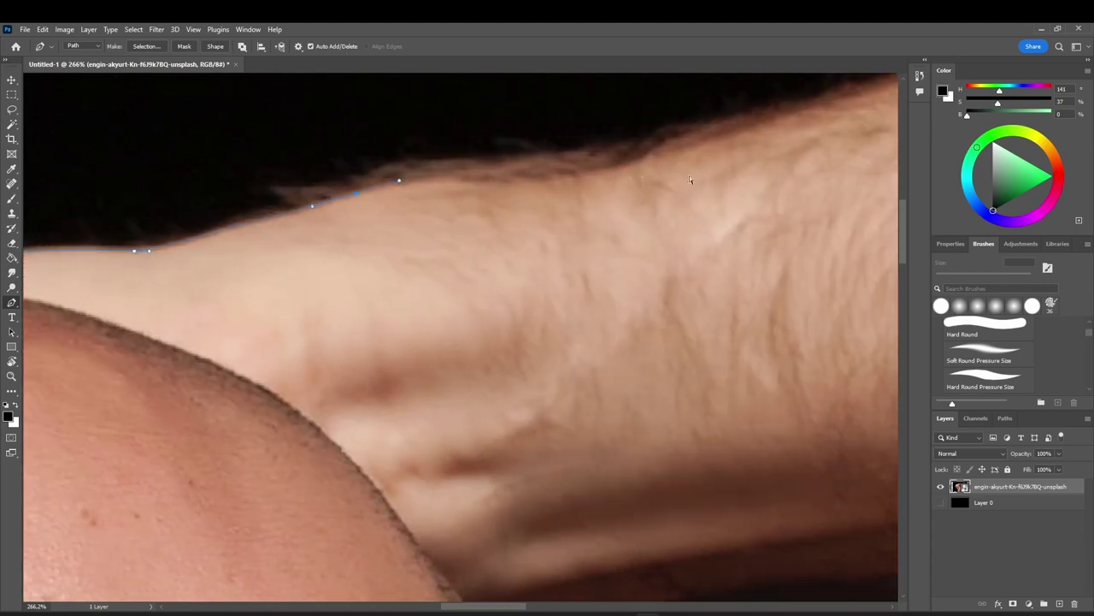
left_click_drag(881, 88, 792, 271)
scroll(795, 286, "down", 1)
scroll(796, 279, "right", 4)
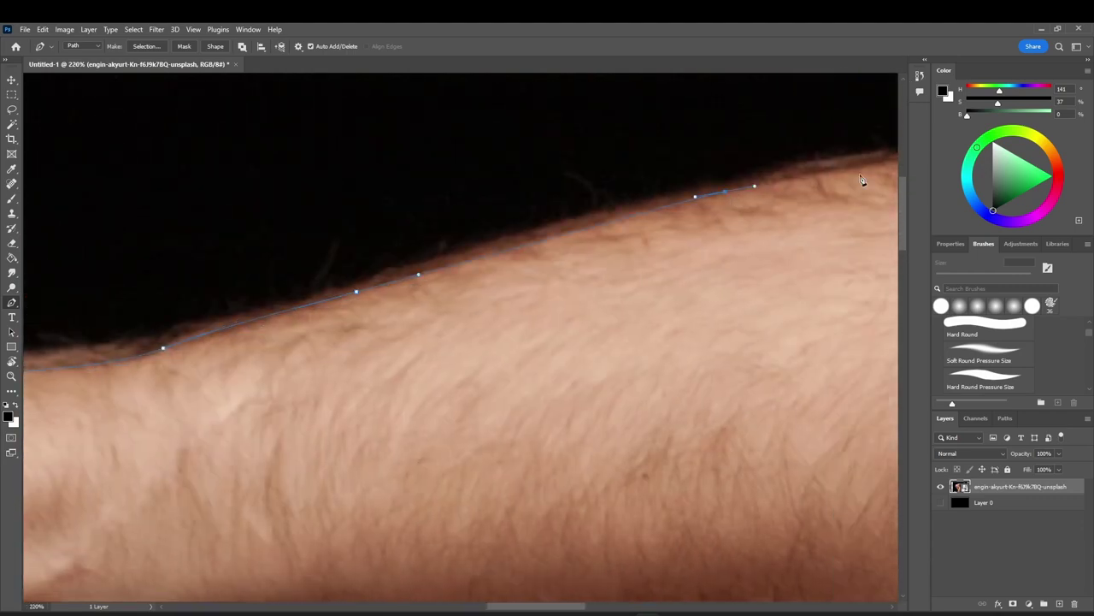
Trace the upper edge of the forearm and round the elbow with curved path points
scroll(861, 177, "right", 3)
scroll(669, 190, "up", 1)
left_click_drag(670, 189, 697, 187)
scroll(721, 183, "right", 3)
scroll(655, 175, "down", 2)
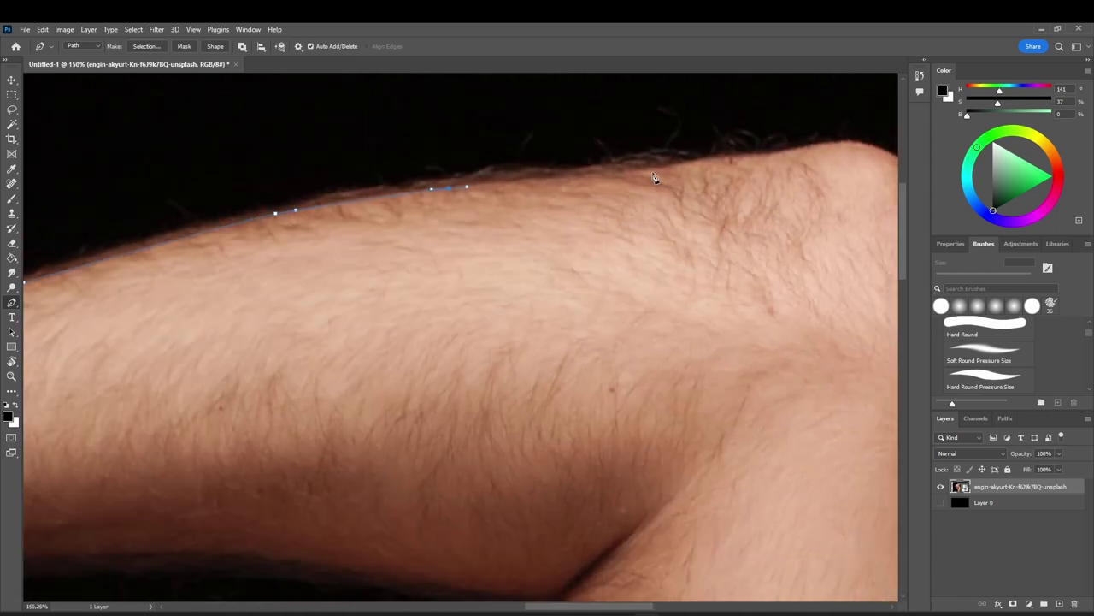
left_click(847, 143)
scroll(855, 154, "right", 2)
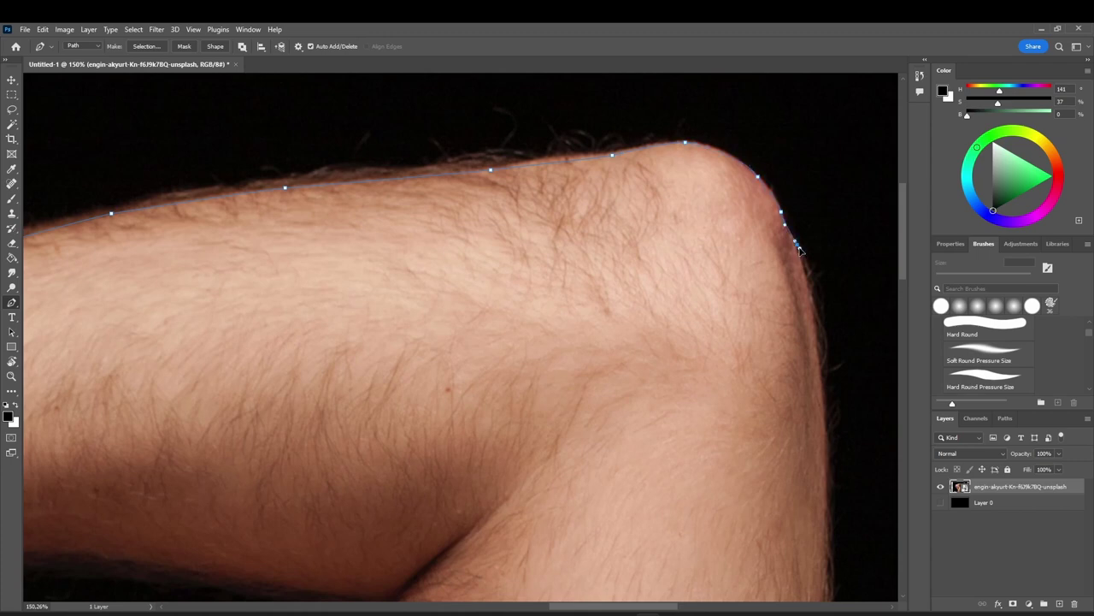
Continue the path from the elbow down the outer edge of the upper arm
scroll(838, 501, "down", 2)
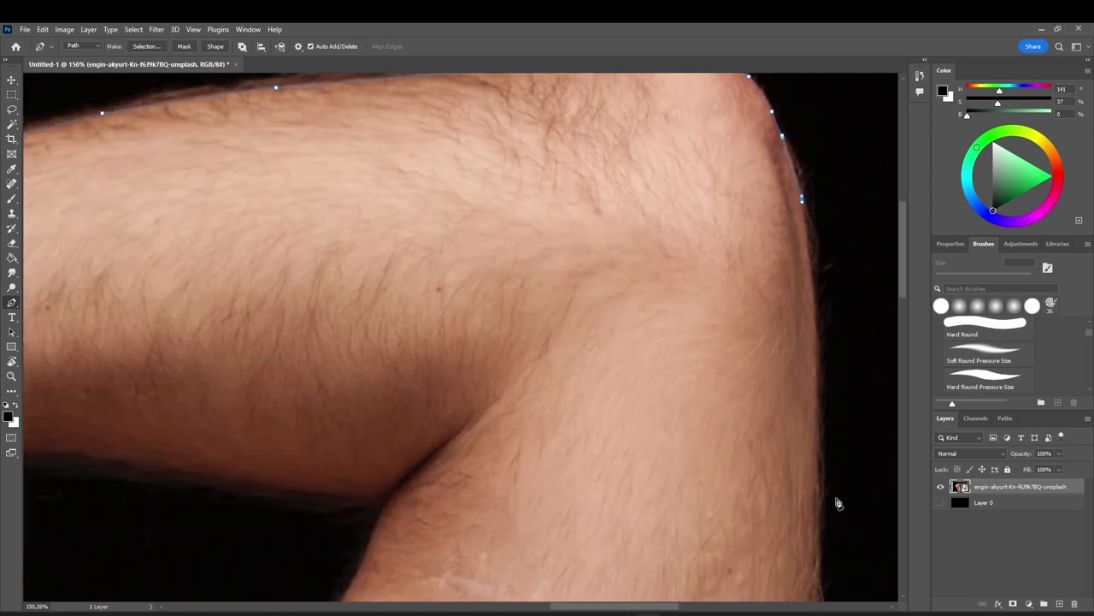
left_click(819, 389)
scroll(815, 511, "down", 3)
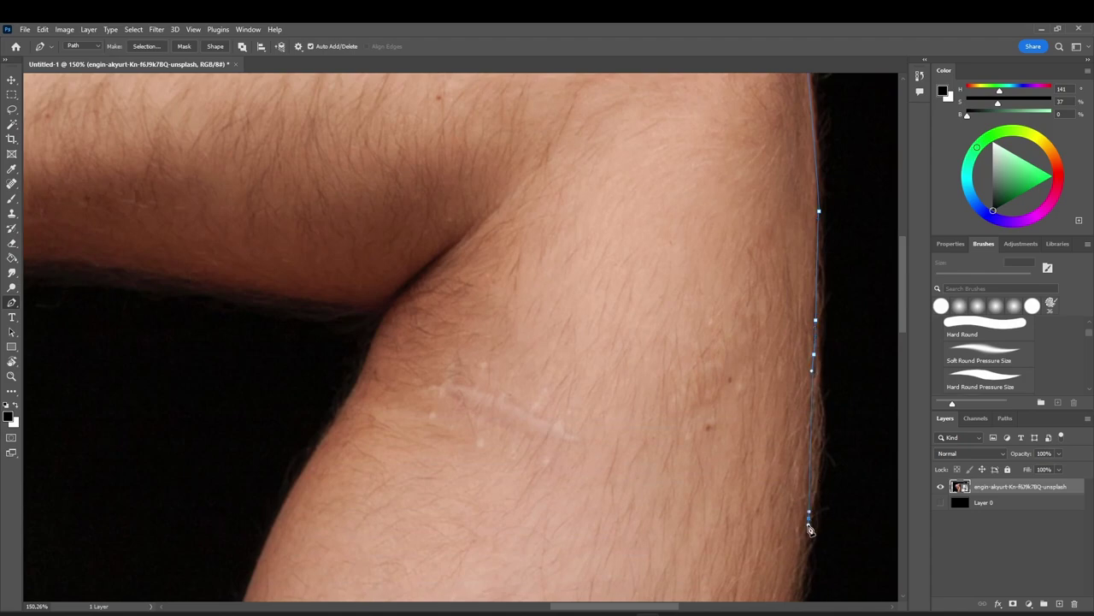
scroll(804, 513, "down", 3)
left_click(789, 484)
left_click(755, 590)
scroll(755, 578, "down", 4)
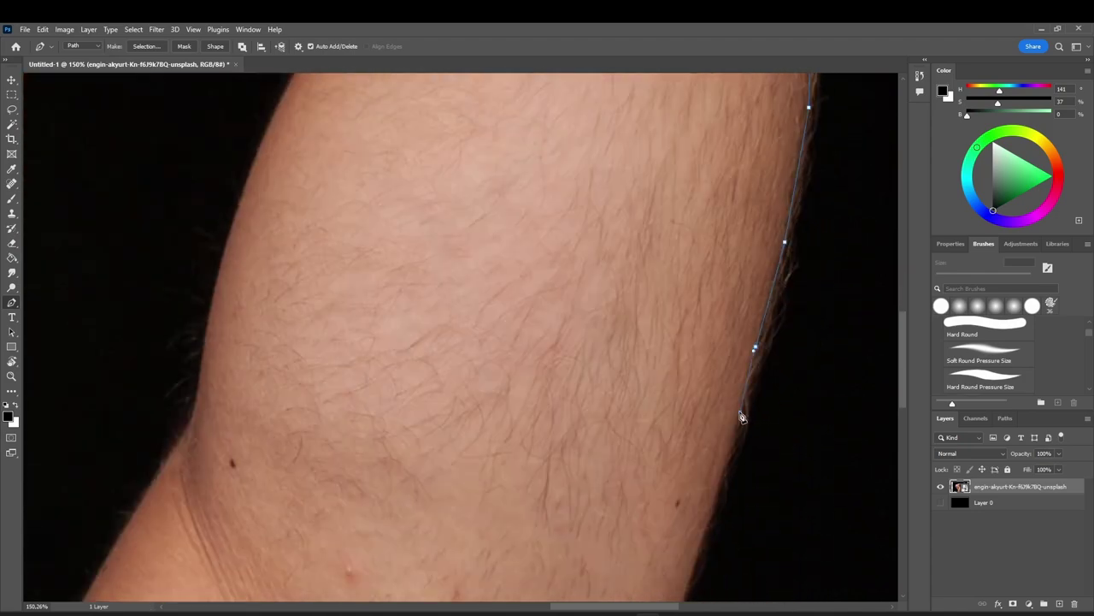
Trace the lower part of the outer arm toward the photo's bottom edge
scroll(695, 564, "down", 3)
left_click(688, 418)
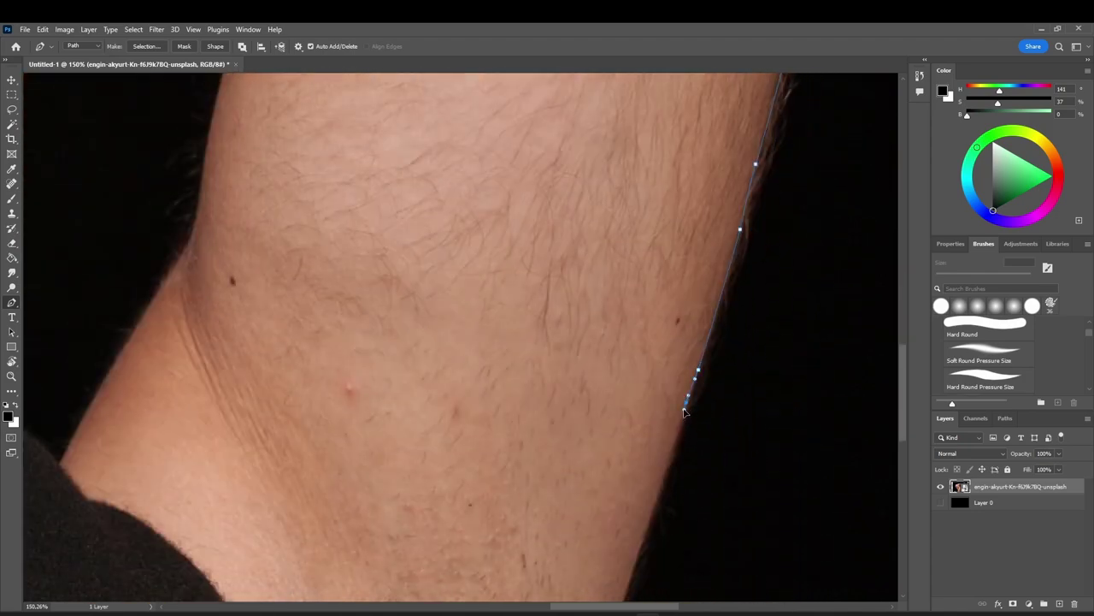
scroll(648, 504, "down", 4)
left_click(609, 414)
scroll(598, 427, "down", 3)
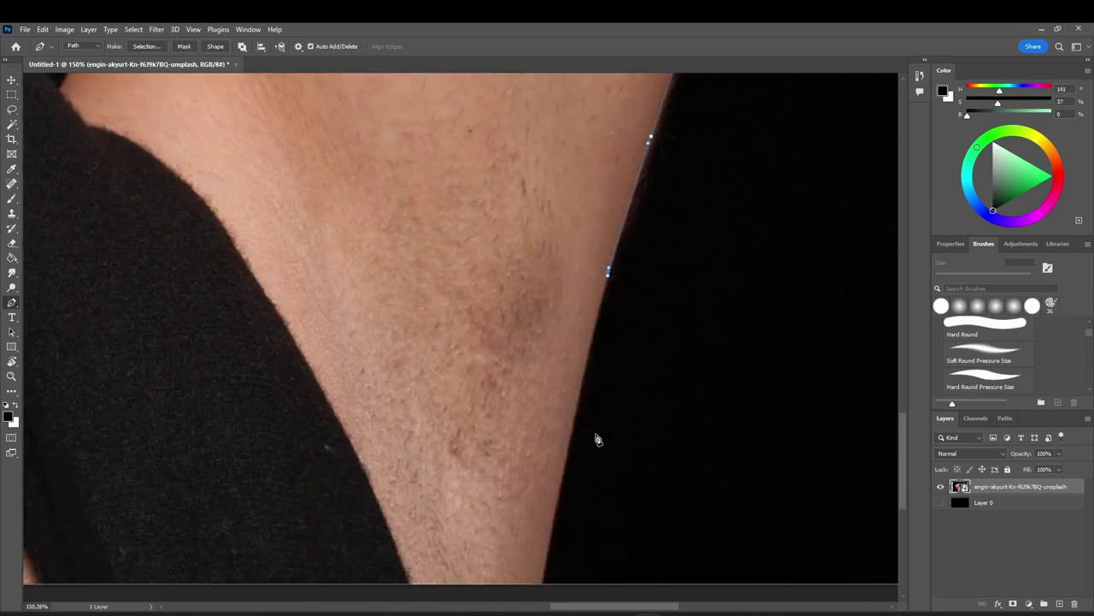
left_click(557, 443)
Route the path below the photo's bottom edge and close it at the starting shoulder point
scroll(542, 560, "down", 1)
scroll(541, 560, "left", 7)
left_click(542, 561)
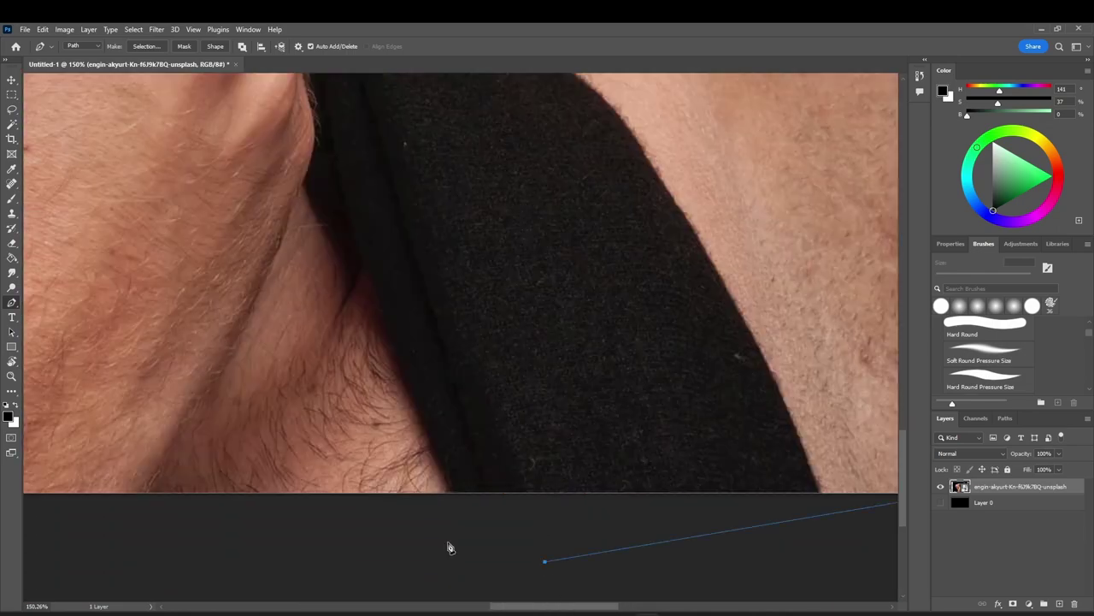
scroll(448, 545, "left", 20)
left_click(343, 495)
Start a second path where the shirt meets the arm and trace the inner edge of the raised upper arm
left_click_drag(426, 606, 577, 606)
scroll(699, 377, "up", 2)
scroll(698, 380, "up", 4)
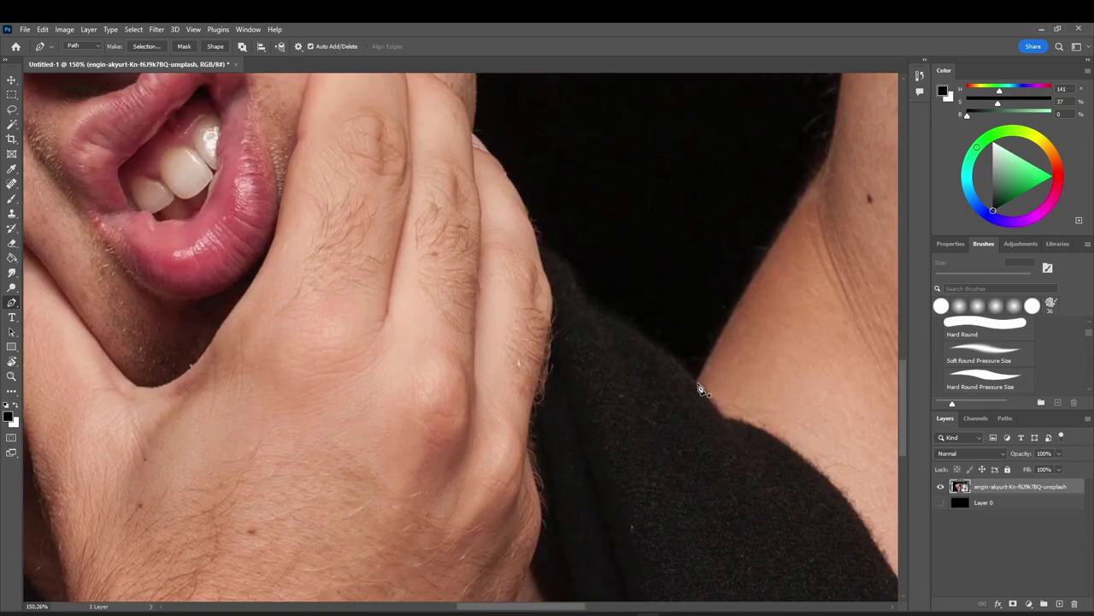
scroll(837, 178, "up", 5)
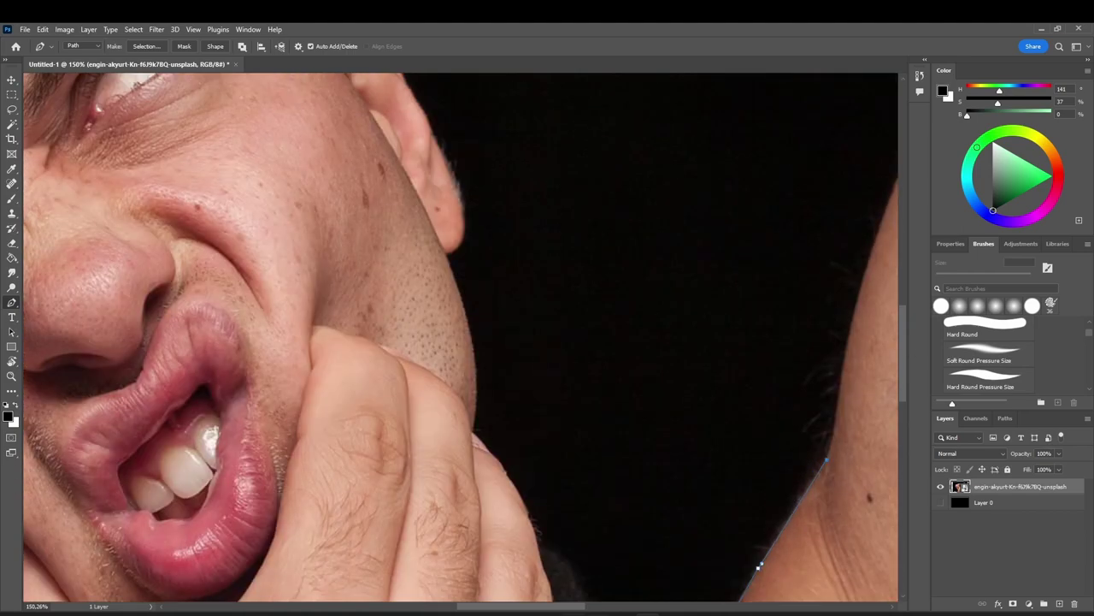
scroll(540, 439, "right", 3)
left_click_drag(689, 254, 713, 189)
scroll(761, 250, "up", 3)
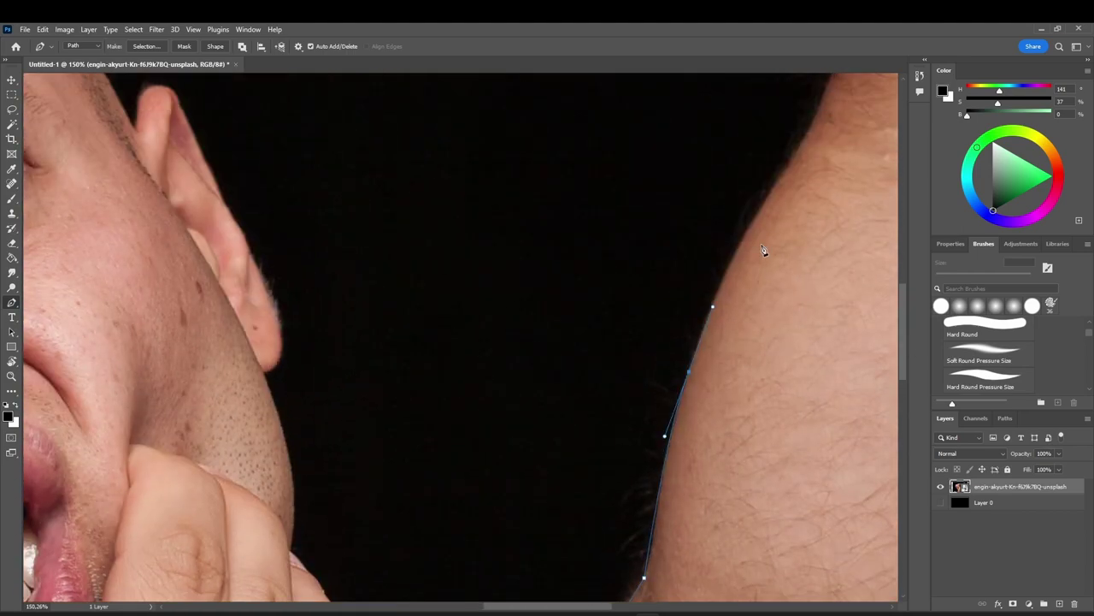
left_click_drag(754, 282, 771, 260)
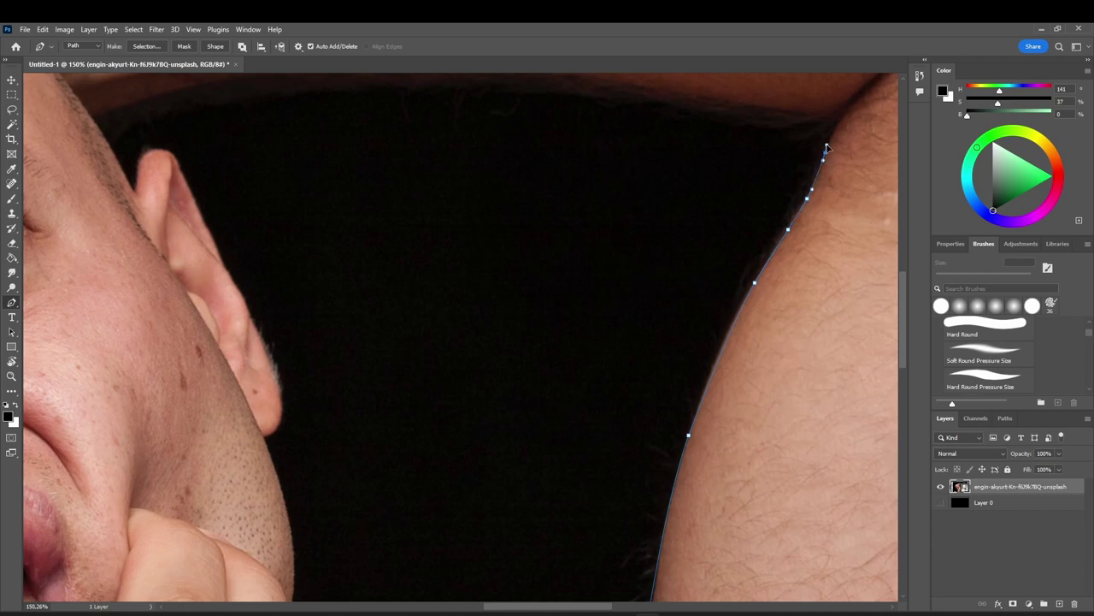
Trace the inner path around the elbow crease and along the underside of the forearm toward the head
scroll(827, 117, "up", 2)
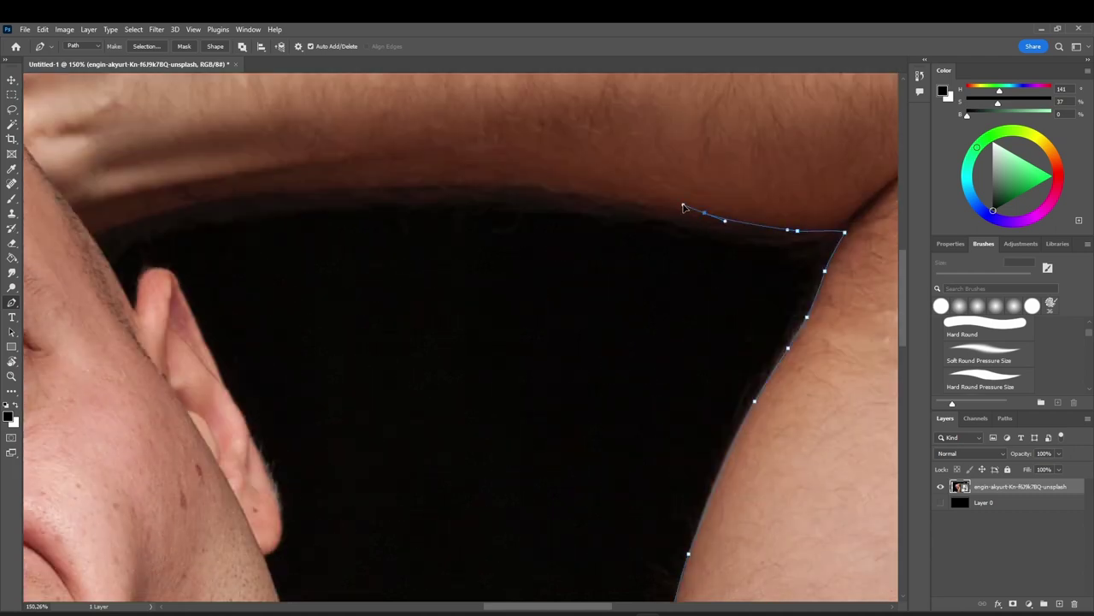
left_click_drag(580, 192, 568, 190)
left_click_drag(474, 184, 458, 184)
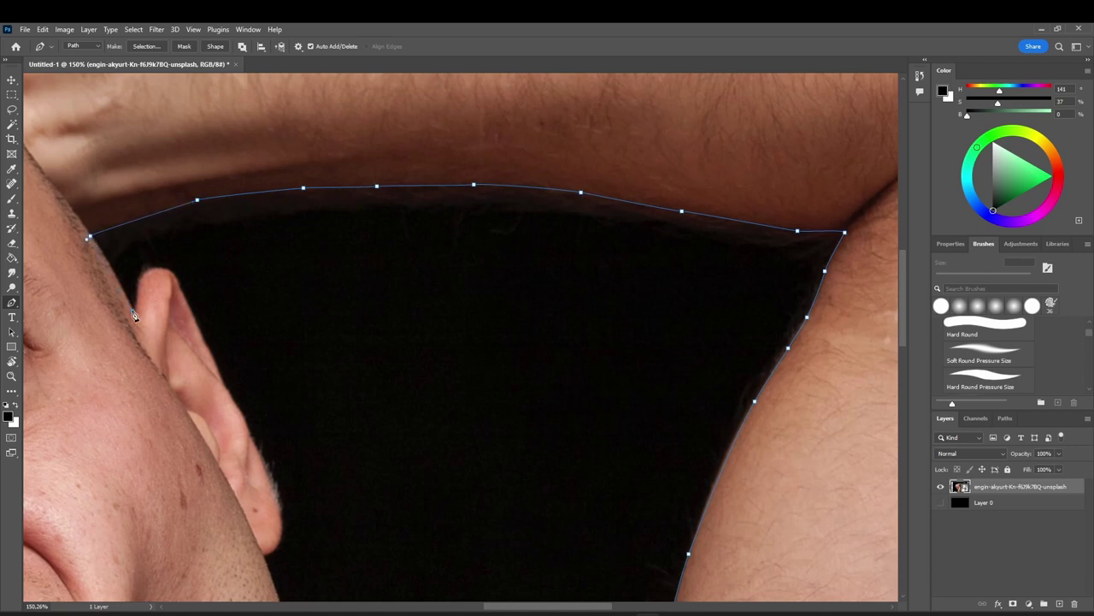
Undo the last anchor change and trace the inner path down the side of the face, cutting off the ear
key("ctrl+z")
scroll(225, 475, "down", 1)
left_click(264, 507)
left_click(270, 530)
scroll(271, 529, "down", 4)
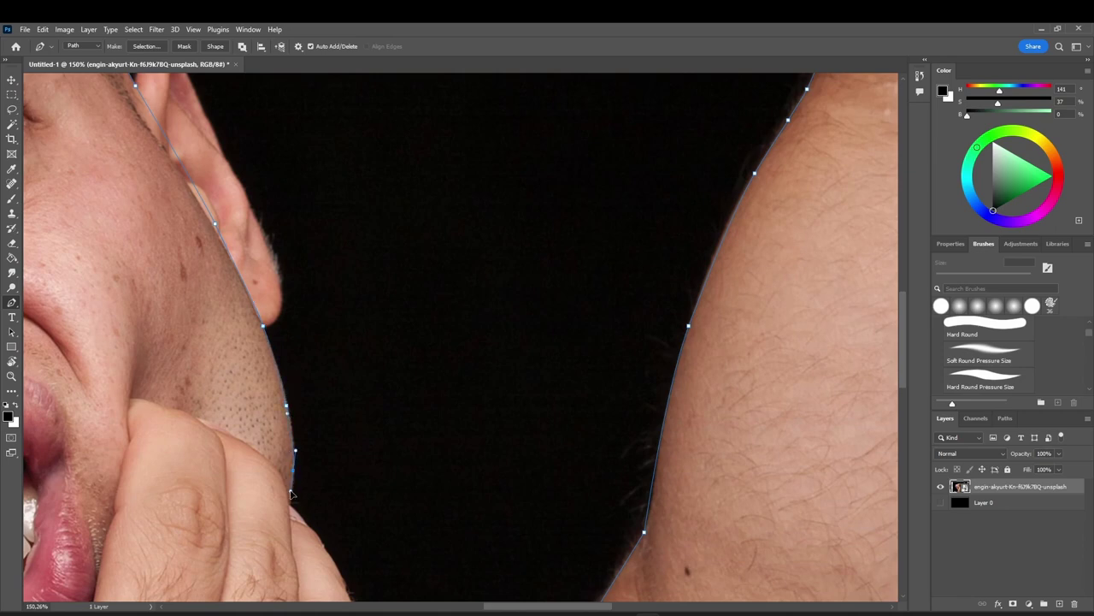
Trace the inner path along the fingers and shirt collar and close it at the armpit
left_click(332, 560)
scroll(331, 560, "down", 4)
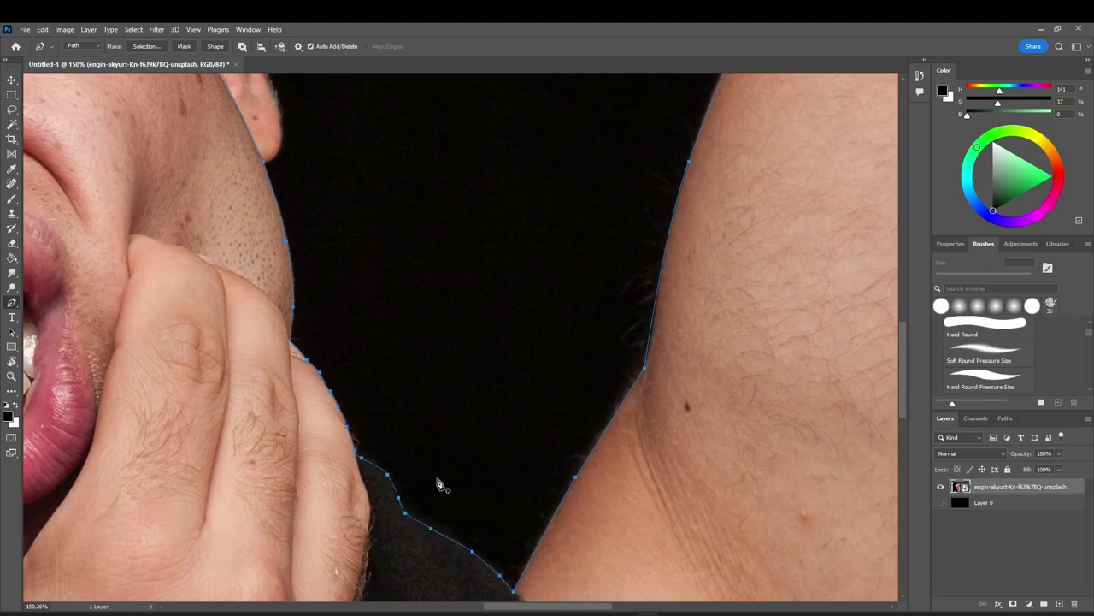
scroll(437, 479, "down", 10)
left_click(1001, 420)
right_click(947, 439)
left_click(980, 470)
left_click(605, 185)
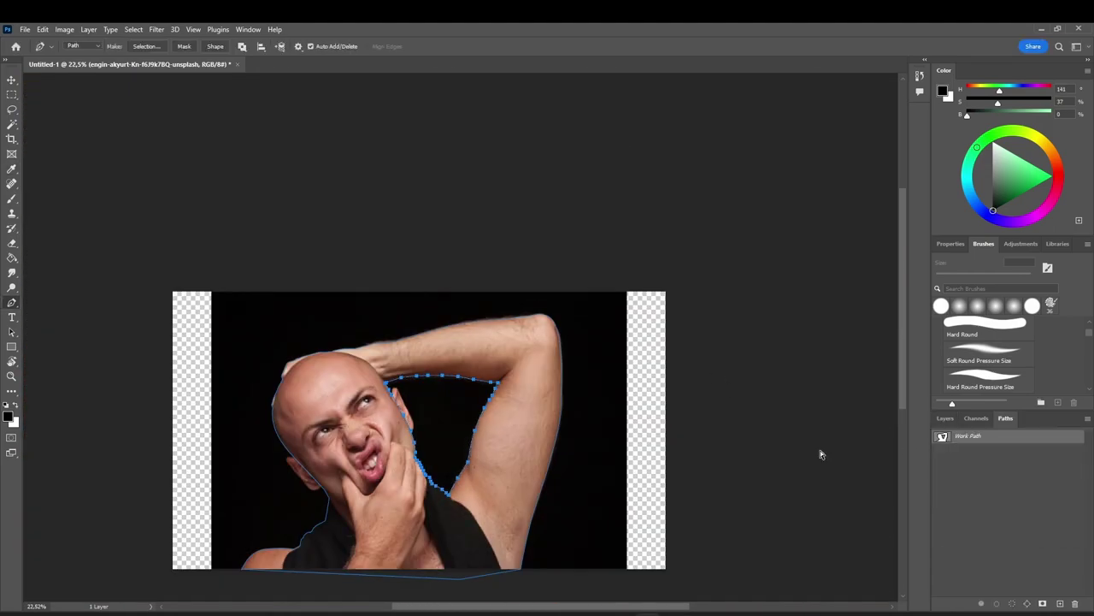
key("v")
right_click(973, 437)
left_click(938, 419)
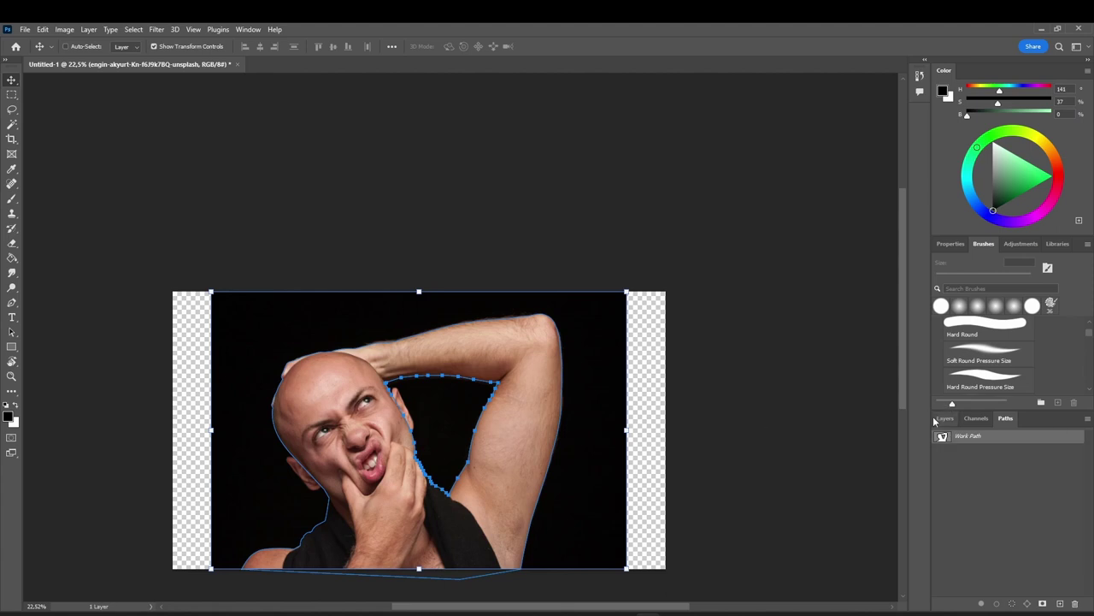
left_click(985, 502)
Save the traced work path as Path 1
left_click(1005, 417)
right_click(943, 436)
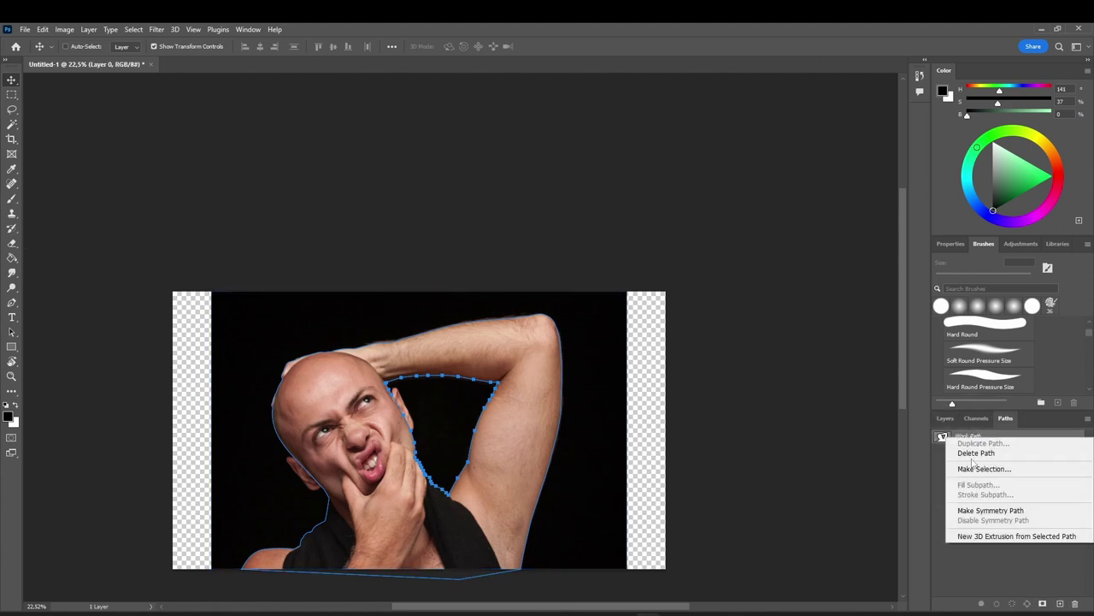
left_click(941, 436)
double_click(941, 436)
left_click(609, 211)
Convert Path 1 into a selection and turn it into a layer mask on the photo layer
right_click(942, 436)
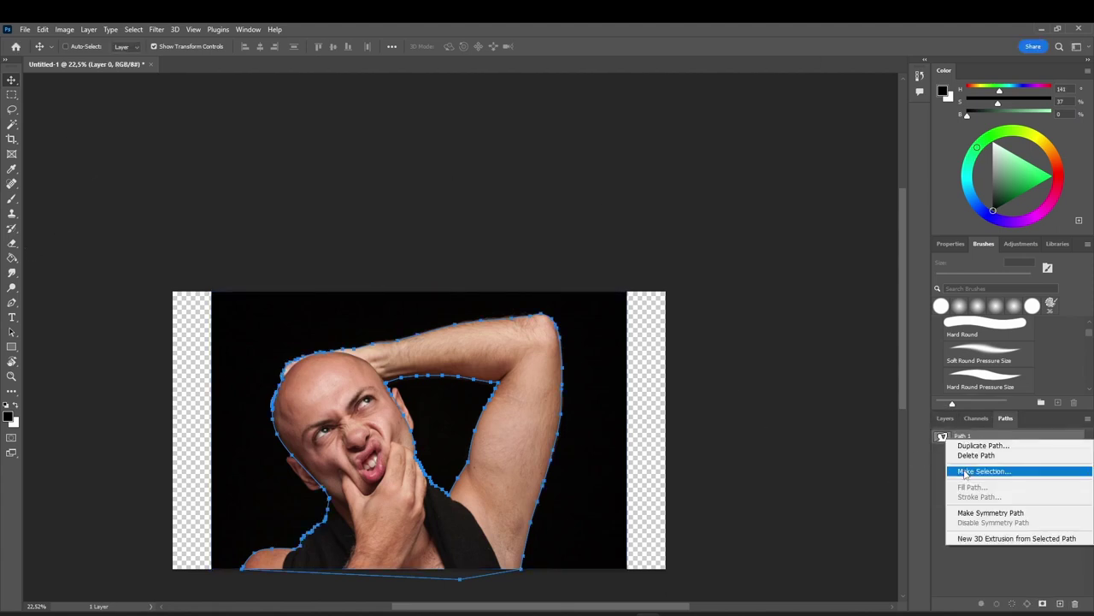
left_click(975, 466)
left_click(609, 190)
left_click(945, 417)
left_click(1013, 604)
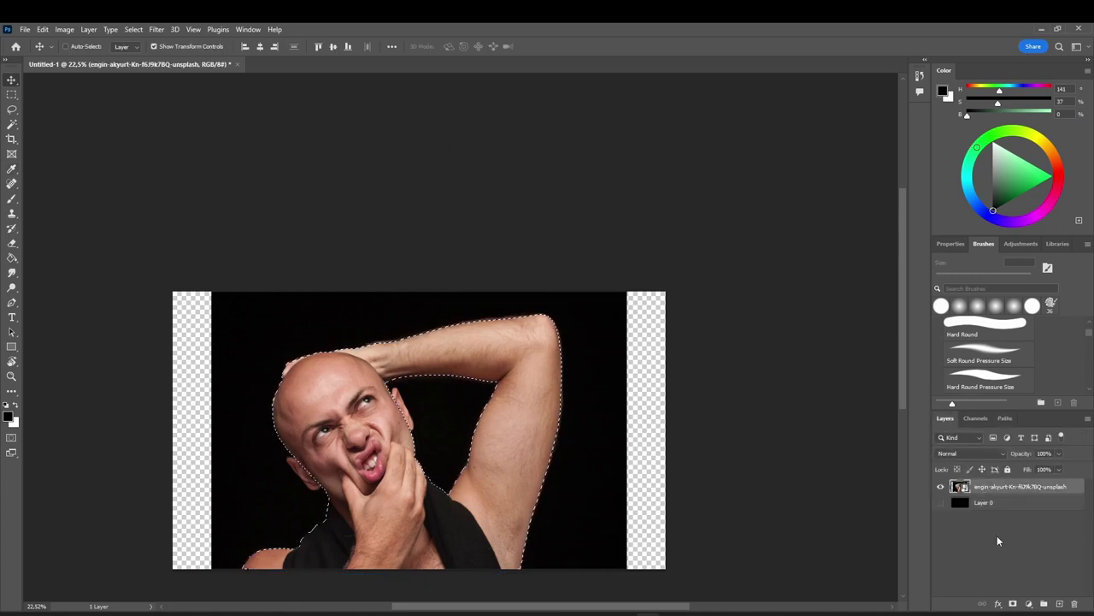
Set up the Clone Stamp tool with the Hard Round brush for retouching the man's face
right_click(11, 183)
left_click(11, 125)
right_click(11, 126)
right_click(11, 183)
right_click(11, 214)
left_click(52, 217)
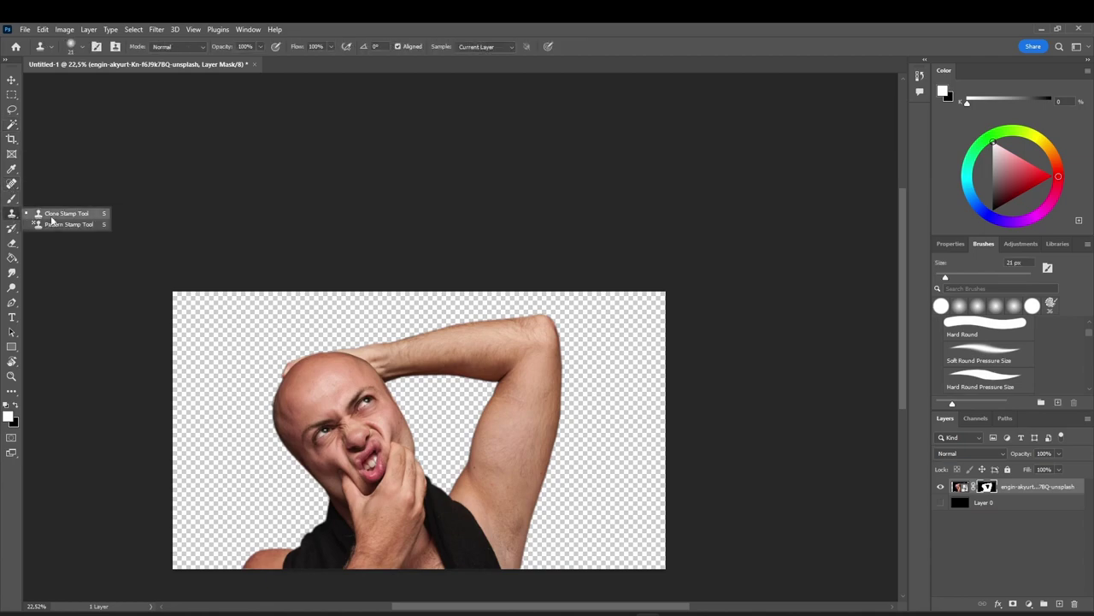
scroll(323, 411, "up", 1)
scroll(323, 410, "down", 2)
scroll(323, 410, "up", 8)
scroll(318, 401, "up", 3)
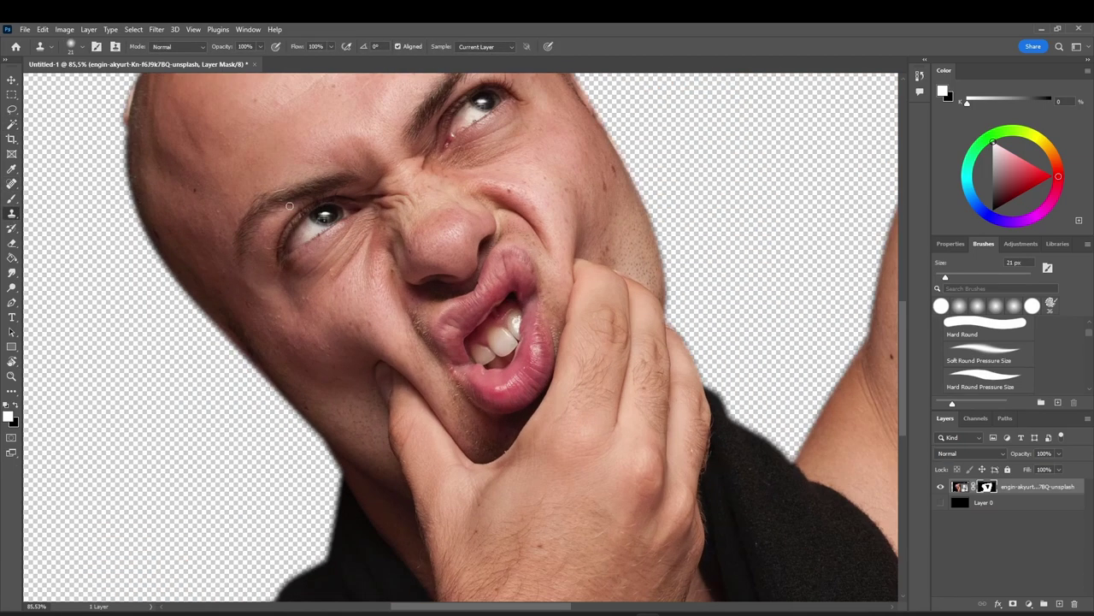
mouse_move(351, 172)
left_mouse_down()
mouse_move(325, 185)
mouse_move(302, 166)
left_mouse_up()
left_click(985, 328)
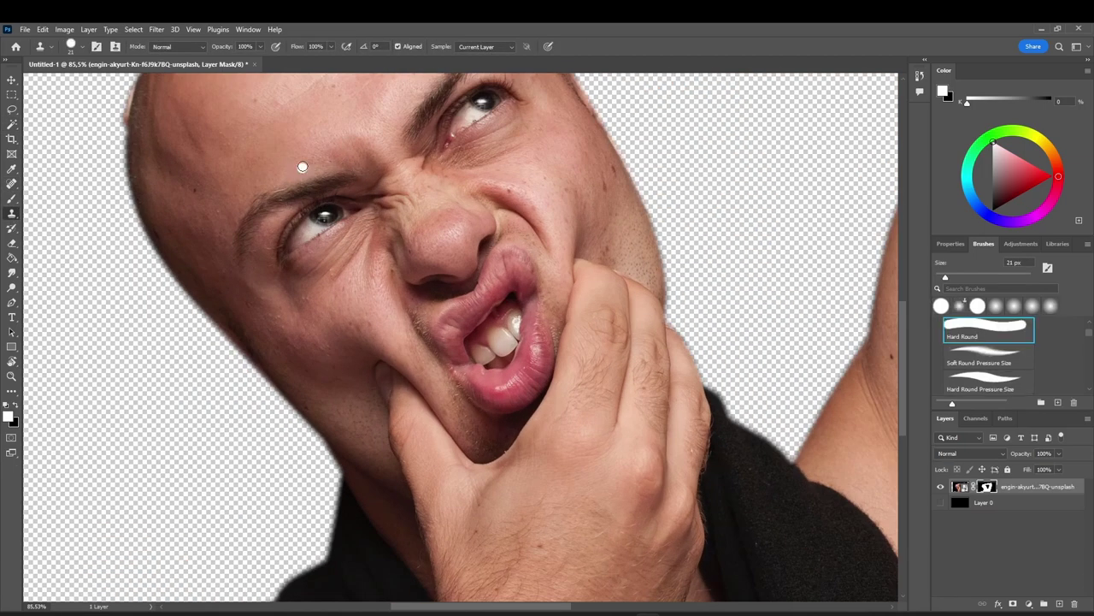
Create an empty layer above the photo and clip it to the photo layer
left_click(960, 487)
left_click(334, 179)
left_click(531, 253)
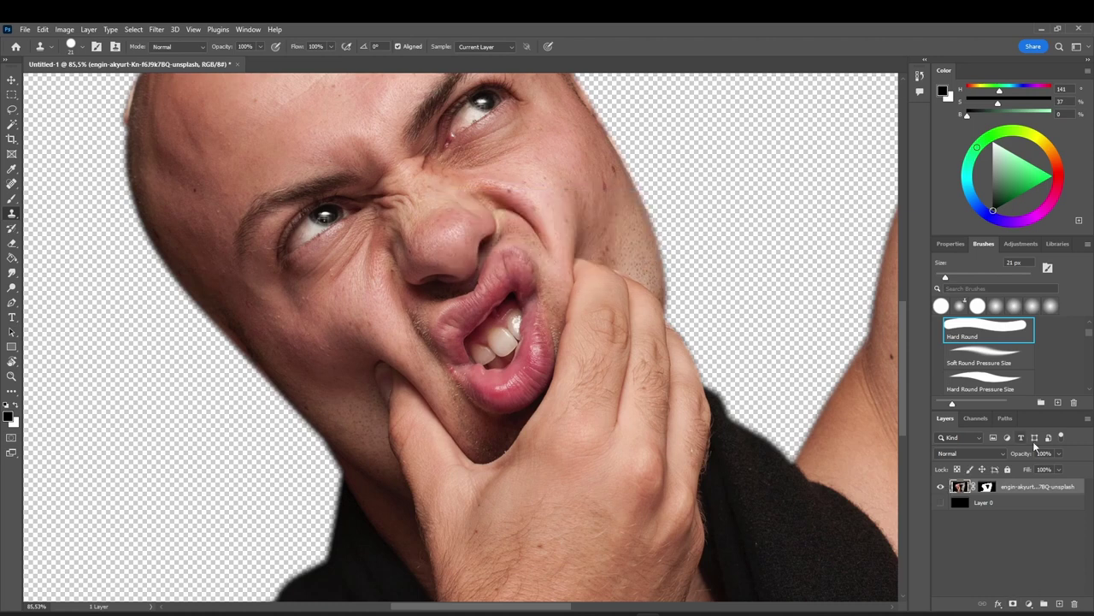
left_click(1059, 603)
right_click(985, 487)
left_click(891, 348)
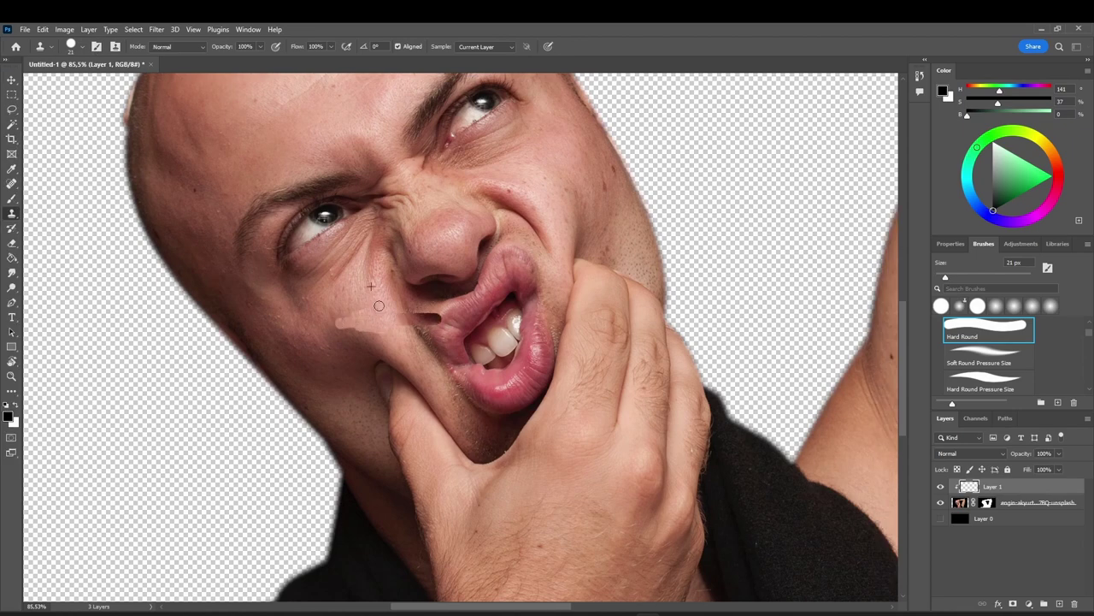
Try cloning forehead skin over the man's right eyebrow, switch to the Soft Round brush and undo the strokes
left_click_drag(366, 177, 246, 224)
key("ctrl+z")
scroll(974, 342, "up", 2)
left_click(971, 343)
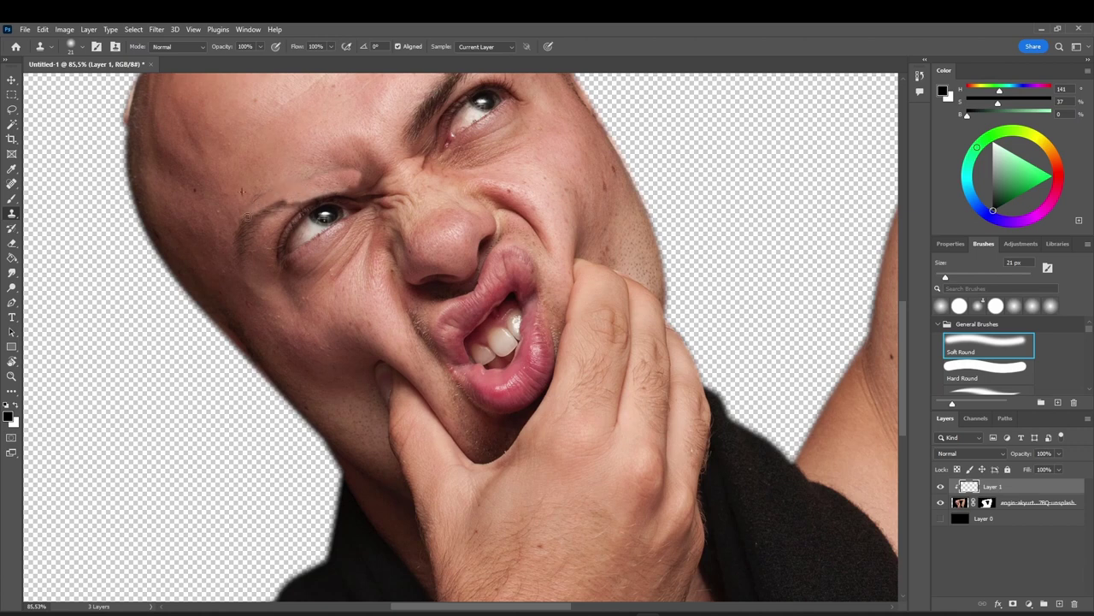
key("ctrl+z")
key("ctrl+z")
key("ctrl+z")
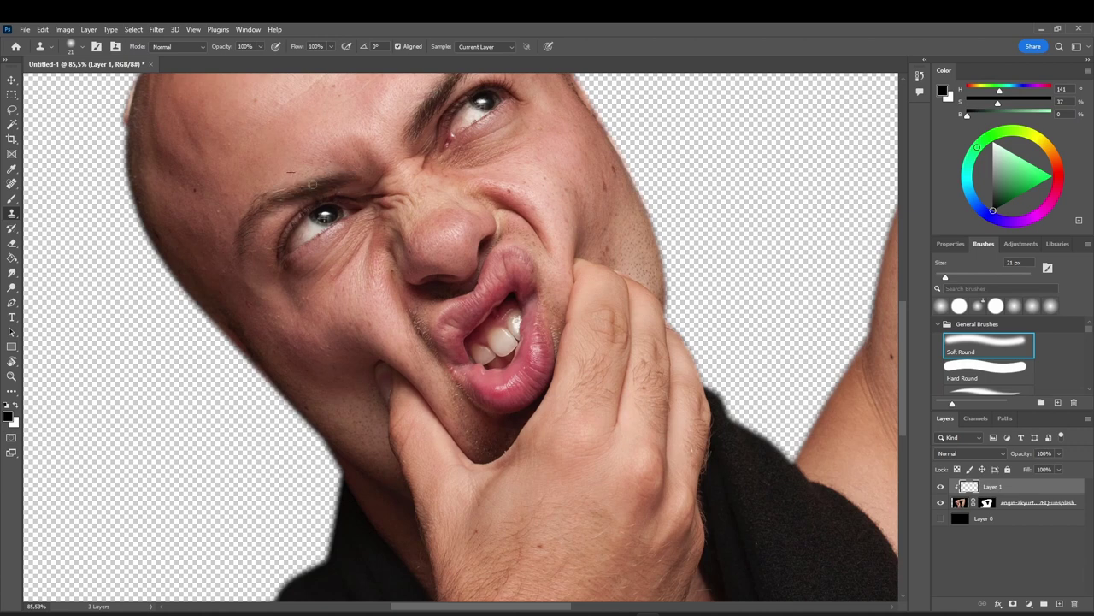
Try cloning skin over the right eyebrow on the clipped layer again, and discard that layer
left_click(958, 503)
key("alt+bracketright")
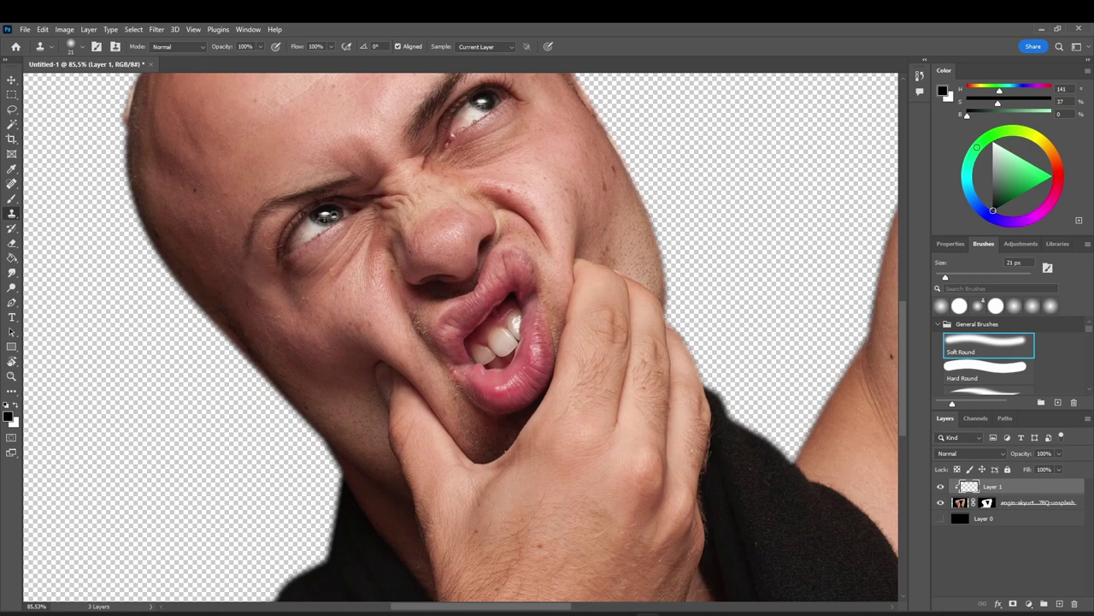
key("ctrl+e")
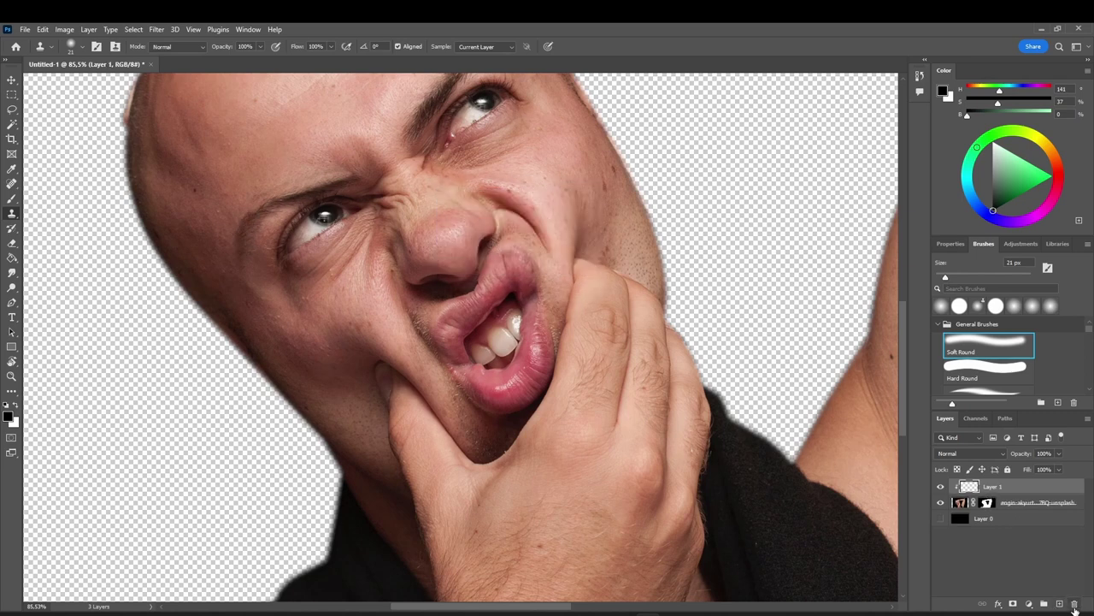
Try cloning skin over the right eyebrow directly on the photo layer and undo the strokes
mouse_move(328, 175)
left_mouse_down()
mouse_move(271, 195)
mouse_move(238, 241)
mouse_move(267, 203)
mouse_move(326, 181)
mouse_move(355, 187)
mouse_move(327, 175)
mouse_move(365, 174)
mouse_move(286, 243)
mouse_move(272, 271)
left_mouse_up()
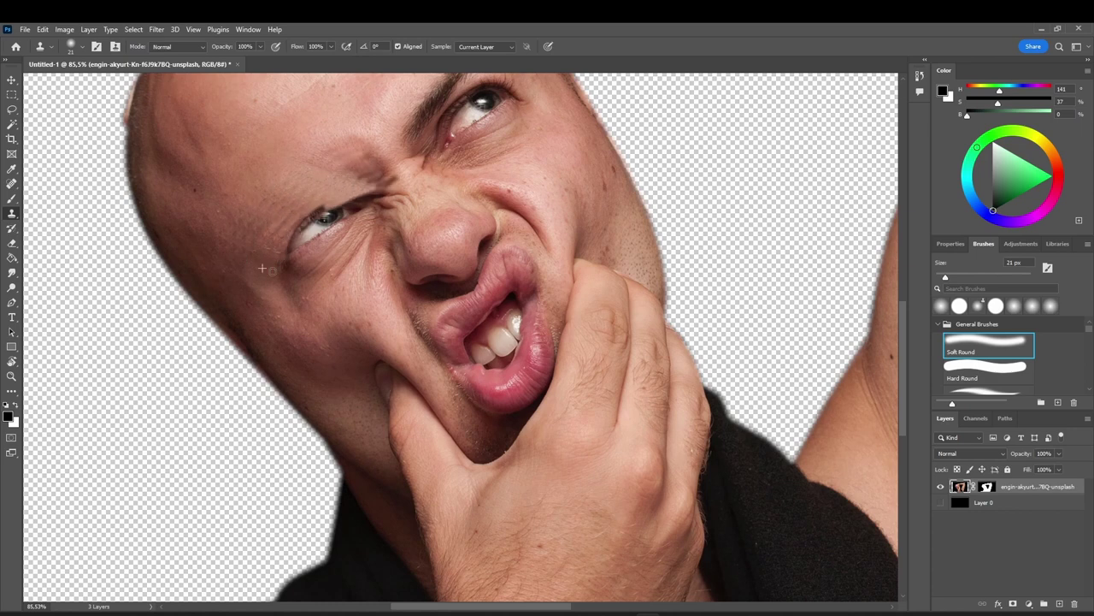
mouse_move(359, 169)
left_mouse_down()
mouse_move(286, 256)
mouse_move(376, 184)
mouse_move(312, 282)
mouse_move(387, 311)
left_mouse_up()
key("ctrl+z")
key("ctrl+z")
key("ctrl+z")
key("ctrl+z")
key("ctrl+z")
key("ctrl+z")
key("ctrl+z")
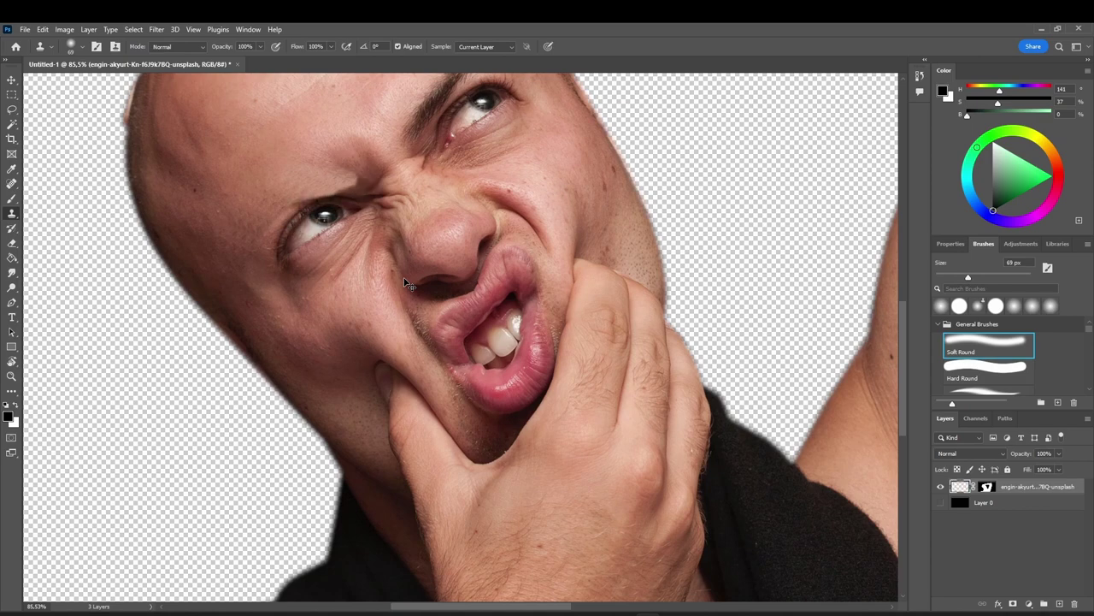
key("ctrl+z")
key("ctrl+z")
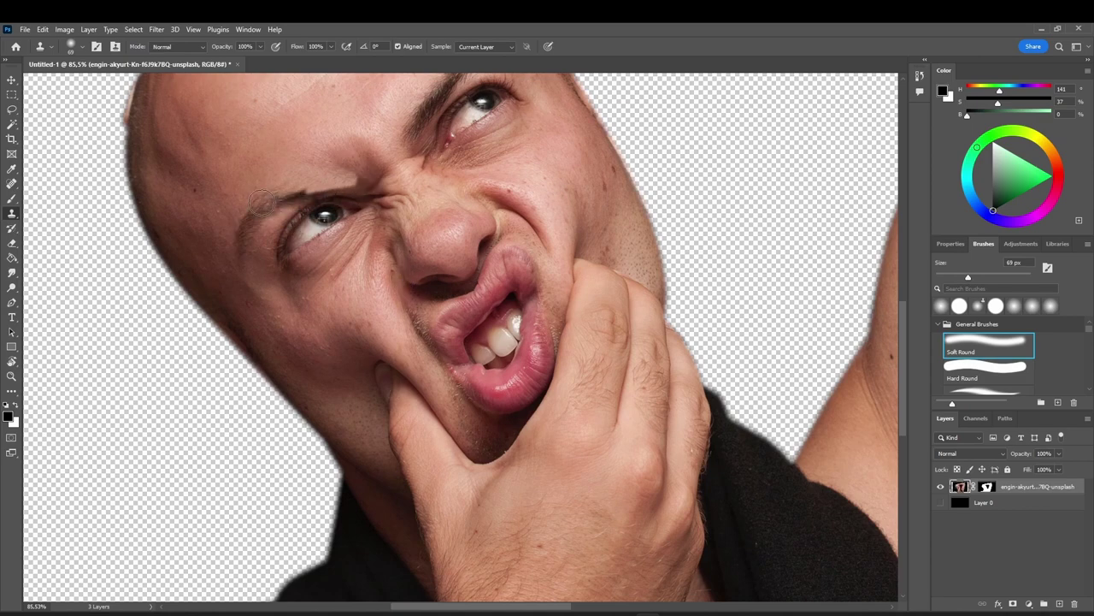
Lasso a wide area around the right eye and eyebrow, try a Content-Aware Fill on it, undo it and deselect
left_click(11, 109)
mouse_move(325, 154)
left_mouse_down()
mouse_move(219, 244)
mouse_move(326, 159)
left_mouse_up()
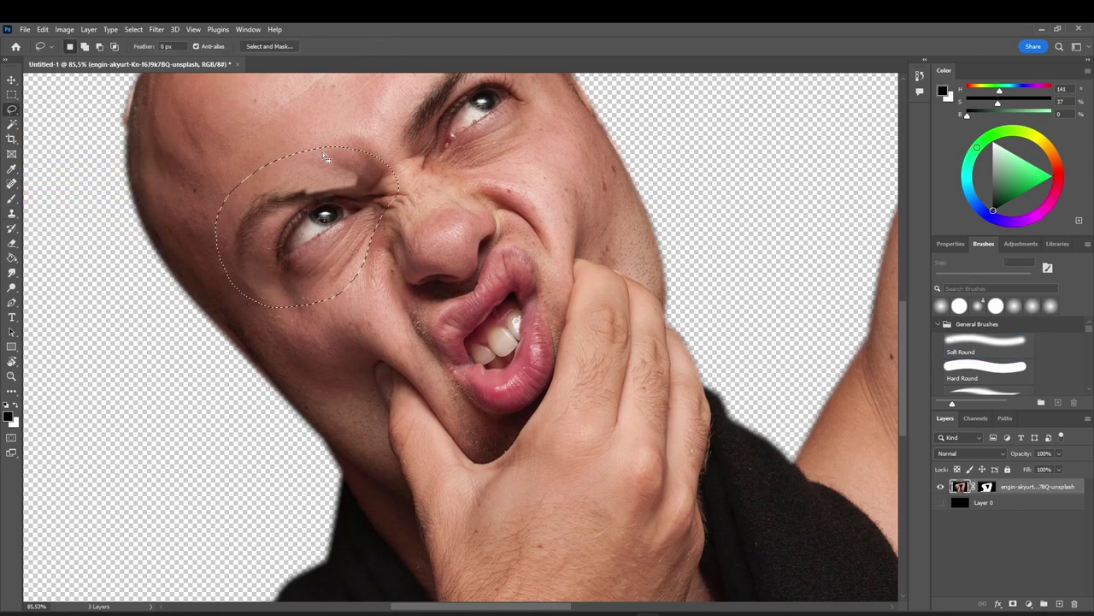
left_click(42, 31)
left_click(76, 228)
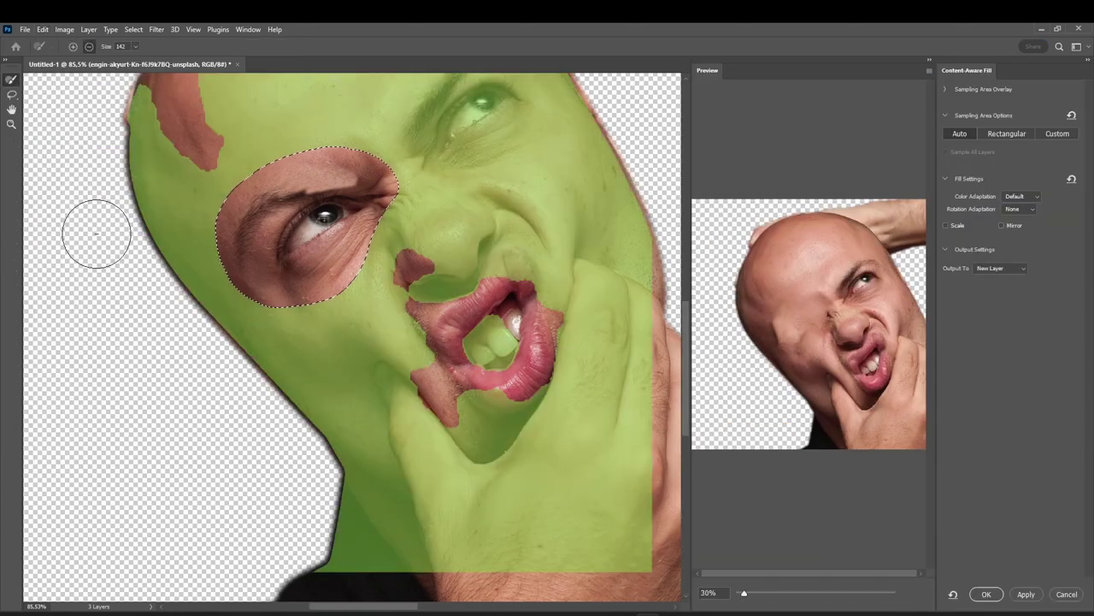
left_click(988, 593)
left_click_drag(903, 413, 904, 371)
key("ctrl+z")
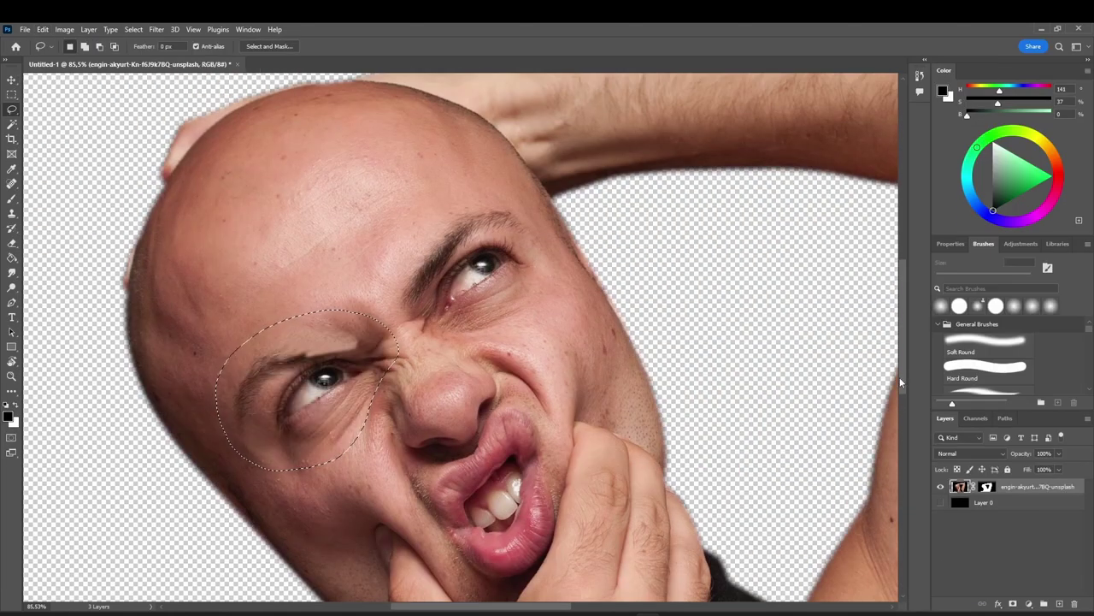
key("ctrl+d")
Try a Content-Aware Fill on a tight lasso selection around the right eye only
left_click_drag(275, 436, 287, 378)
left_click(42, 29)
left_click(76, 229)
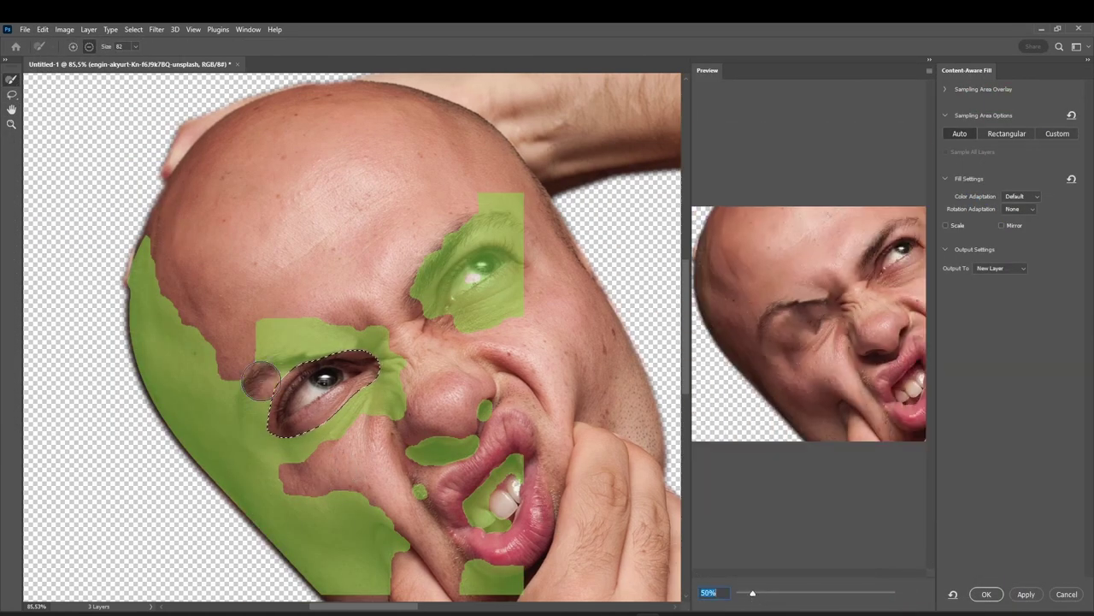
mouse_move(291, 376)
left_mouse_down()
mouse_move(250, 390)
mouse_move(321, 298)
mouse_move(422, 305)
mouse_move(285, 481)
mouse_move(383, 477)
mouse_move(422, 359)
left_mouse_up()
key("alt")
Lasso the right eye together with its eyebrow and open Content-Aware Fill for the selection
mouse_move(300, 357)
left_mouse_down()
mouse_move(236, 402)
mouse_move(240, 416)
mouse_move(348, 323)
mouse_move(244, 373)
mouse_move(369, 323)
mouse_move(386, 391)
mouse_move(224, 409)
left_mouse_up()
key("Escape")
left_click(42, 29)
left_click(81, 225)
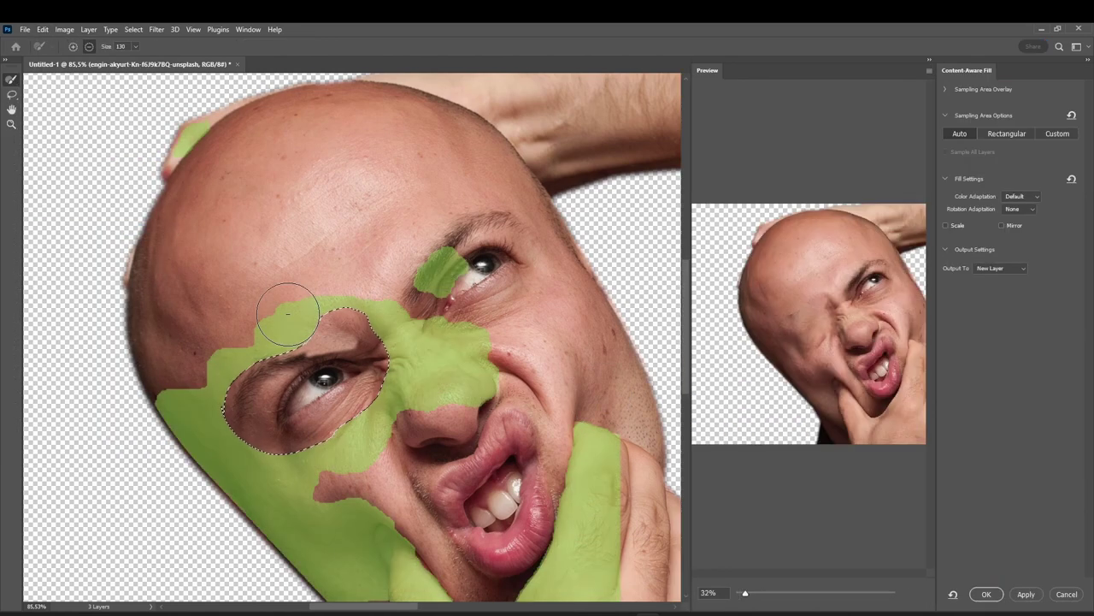
Reduce the sampling area to the skin around the right eye and apply the fill to a new layer
mouse_move(340, 483)
left_mouse_down()
mouse_move(389, 471)
mouse_move(527, 382)
mouse_move(456, 342)
mouse_move(445, 270)
left_mouse_up()
mouse_move(210, 138)
left_mouse_down()
mouse_move(180, 224)
mouse_move(149, 410)
mouse_move(430, 590)
mouse_move(389, 550)
left_mouse_up()
scroll(645, 423, "down", 3)
left_click_drag(626, 453, 501, 447)
scroll(501, 447, "up", 3)
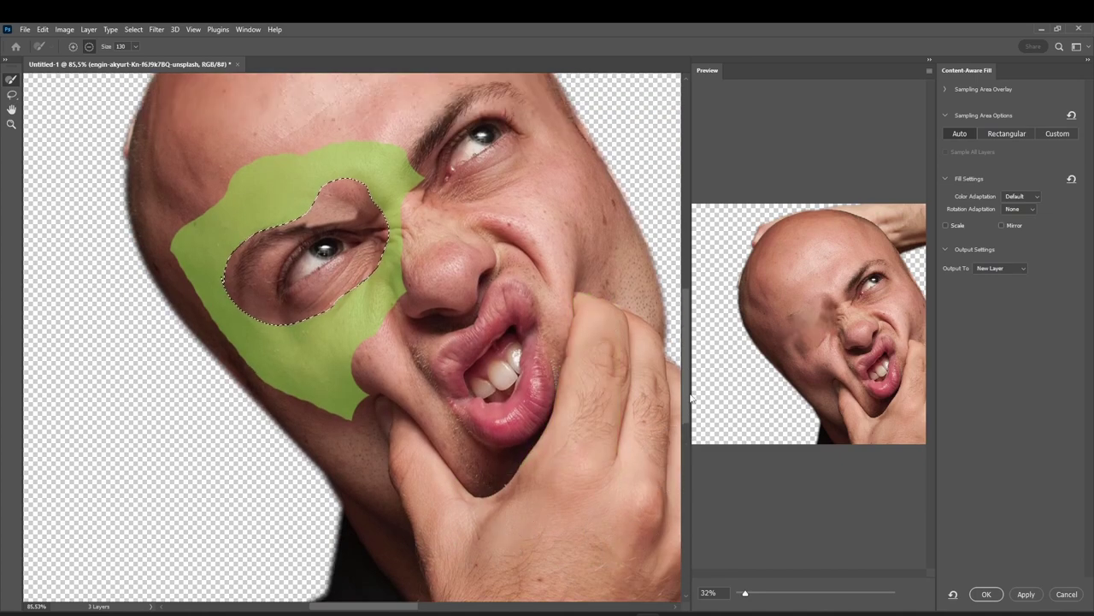
key("Return")
Lasso the left eye and eyebrow, try a Content-Aware Fill from the right-eye patch layer and undo that fill
mouse_move(378, 265)
left_mouse_down()
mouse_move(429, 311)
mouse_move(529, 279)
mouse_move(541, 208)
mouse_move(504, 177)
mouse_move(435, 202)
mouse_move(400, 262)
left_mouse_up()
left_click(42, 29)
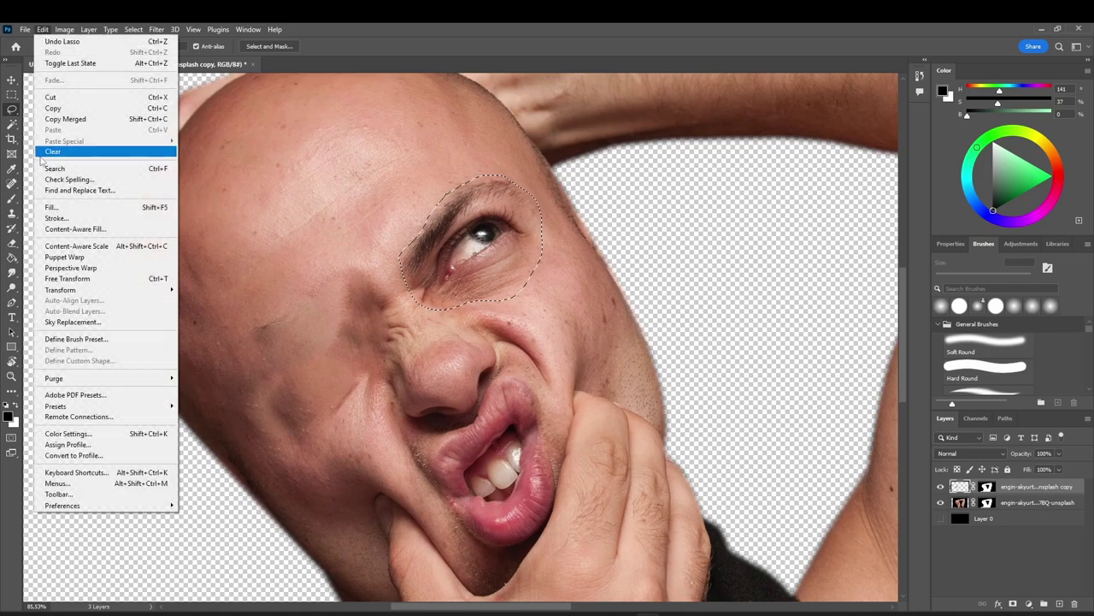
left_click(90, 189)
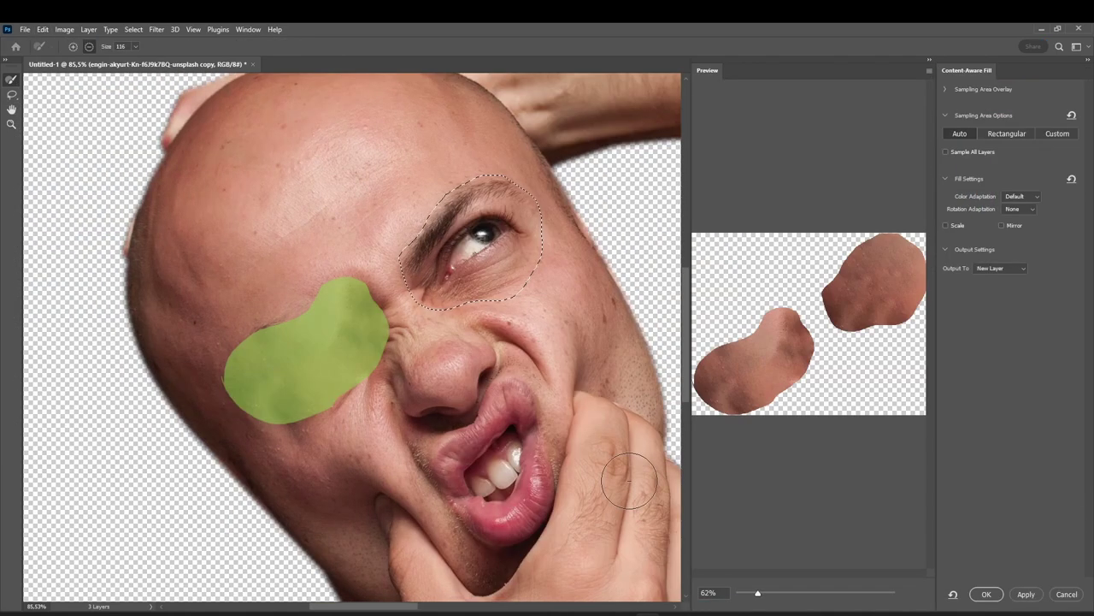
left_click(992, 596)
key("ctrl+z")
Content-Aware Fill the selected left eye and eyebrow from the original photo layer onto a new layer
left_click(42, 29)
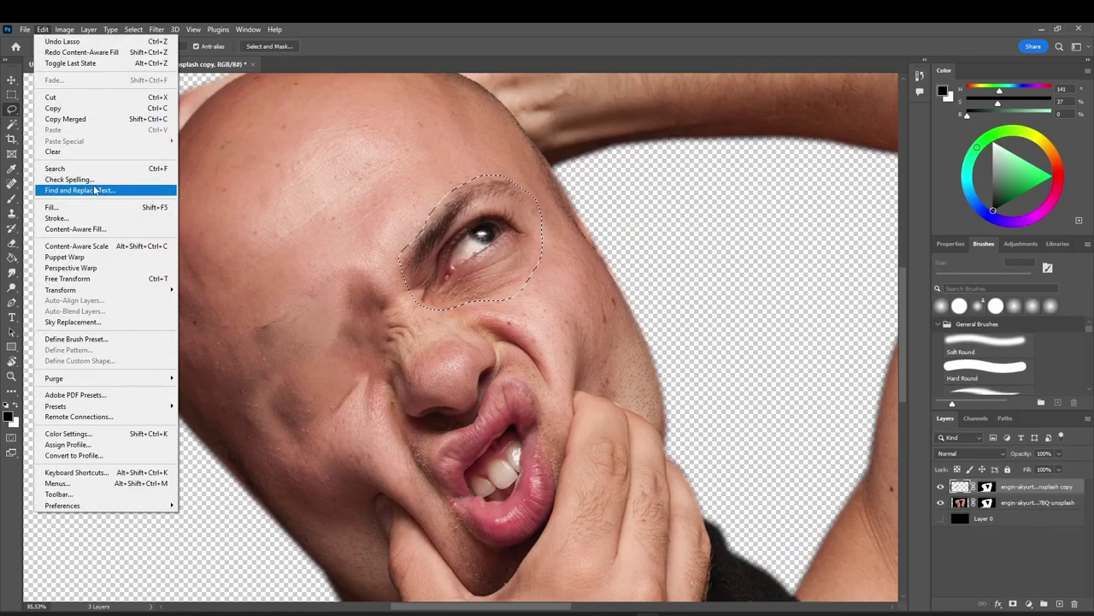
left_click(1037, 502)
left_click(42, 29)
left_click(90, 246)
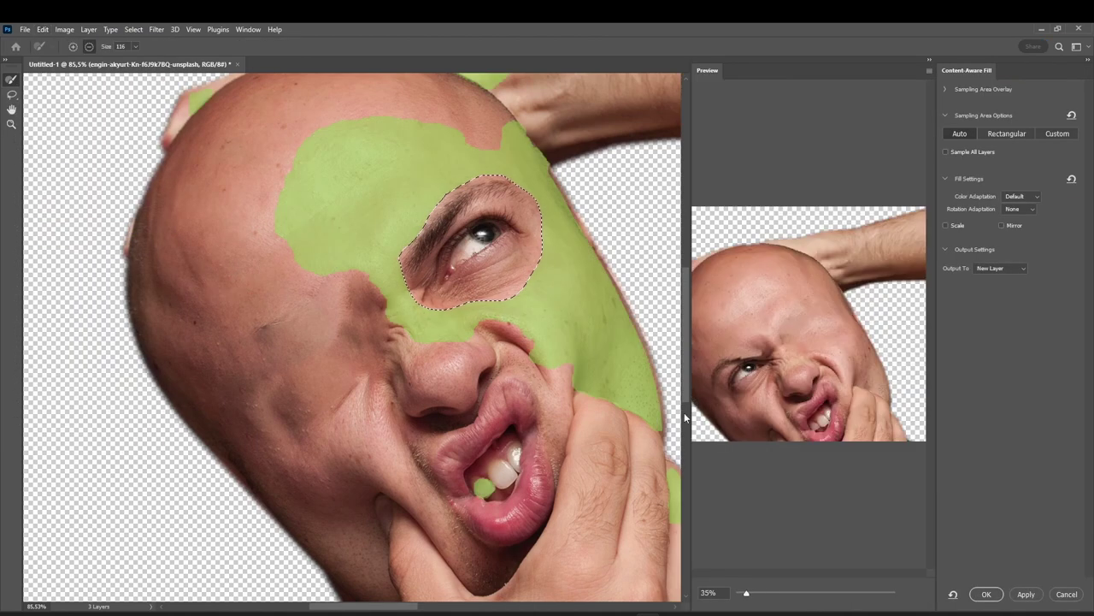
left_click(985, 595)
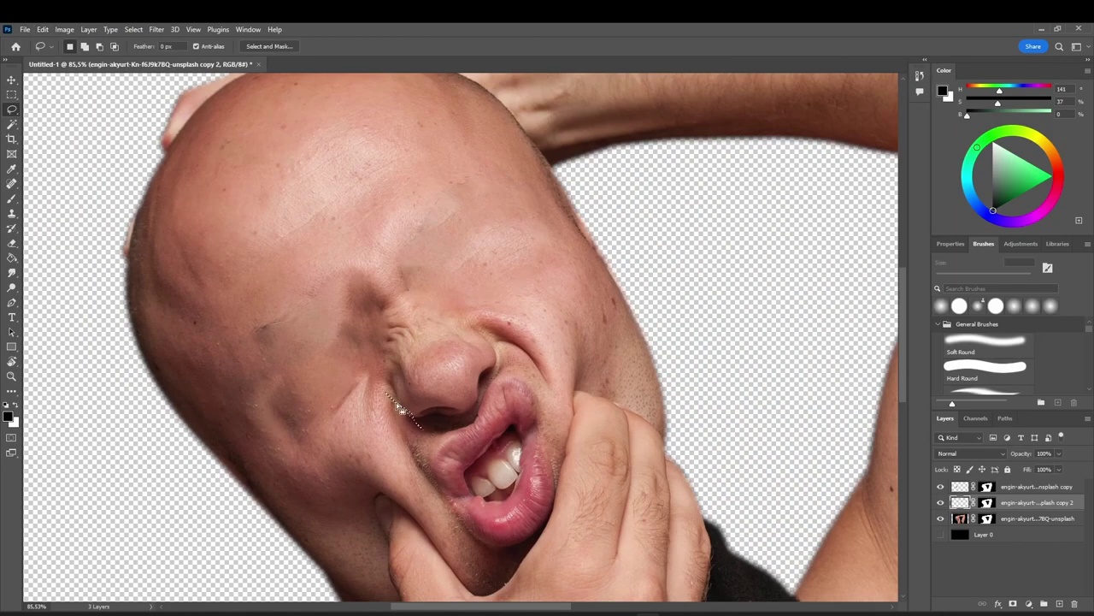
Lasso the nose and its bridge, preview a Content-Aware Fill from the left-eye patch layer and cancel it
left_click_drag(385, 320, 393, 386)
left_click(50, 33)
left_click(78, 229)
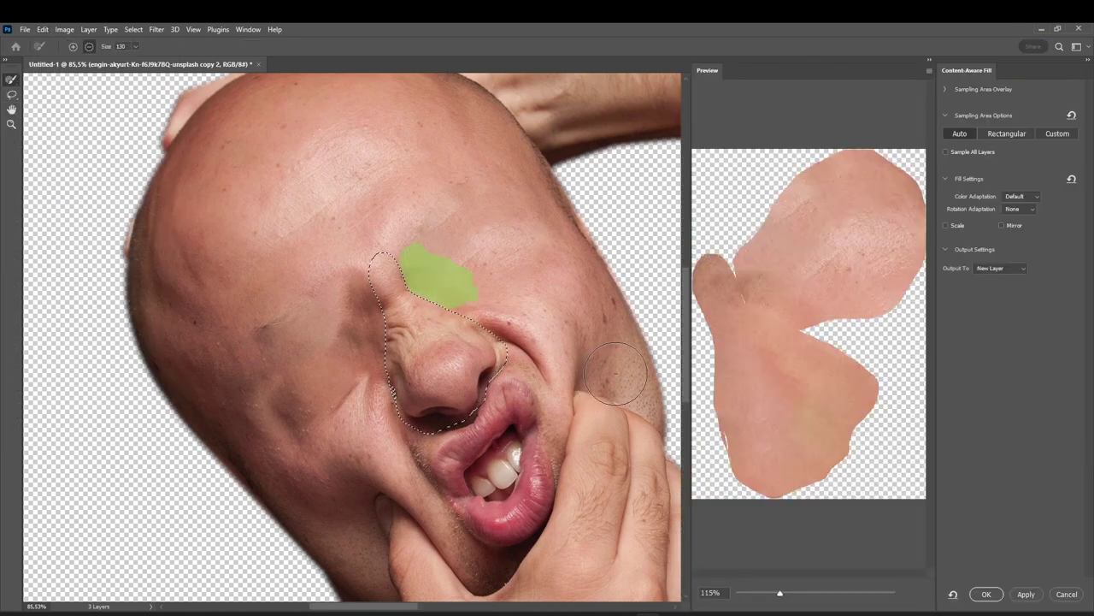
left_click(1067, 593)
Content-Aware Fill the selected nose from the original photo layer onto a new layer, extending the sampling area
left_click(1029, 520)
left_click(43, 29)
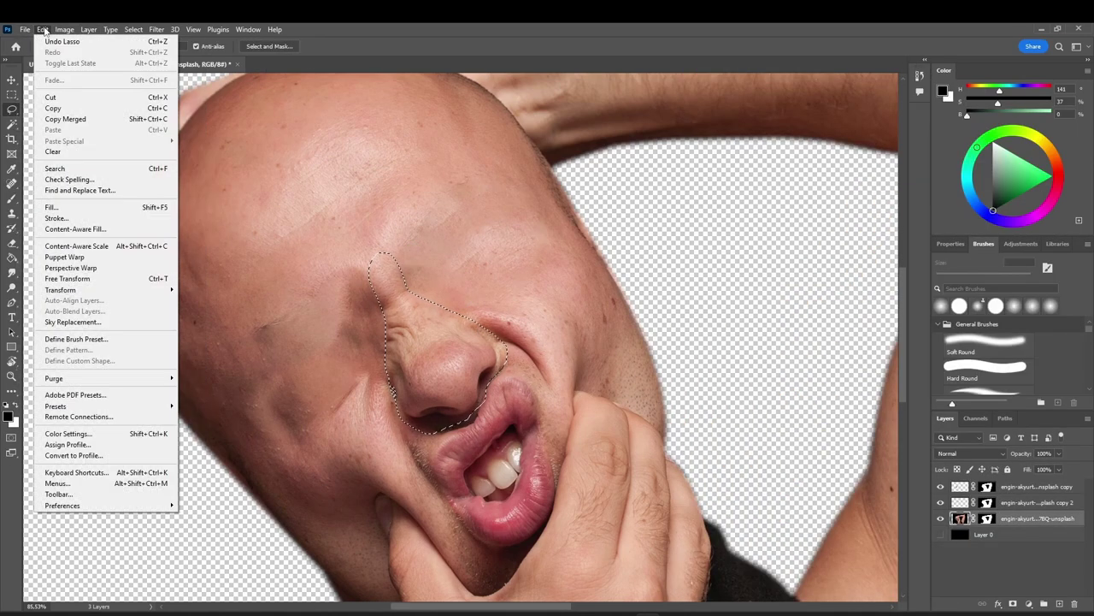
mouse_move(74, 292)
left_click(75, 229)
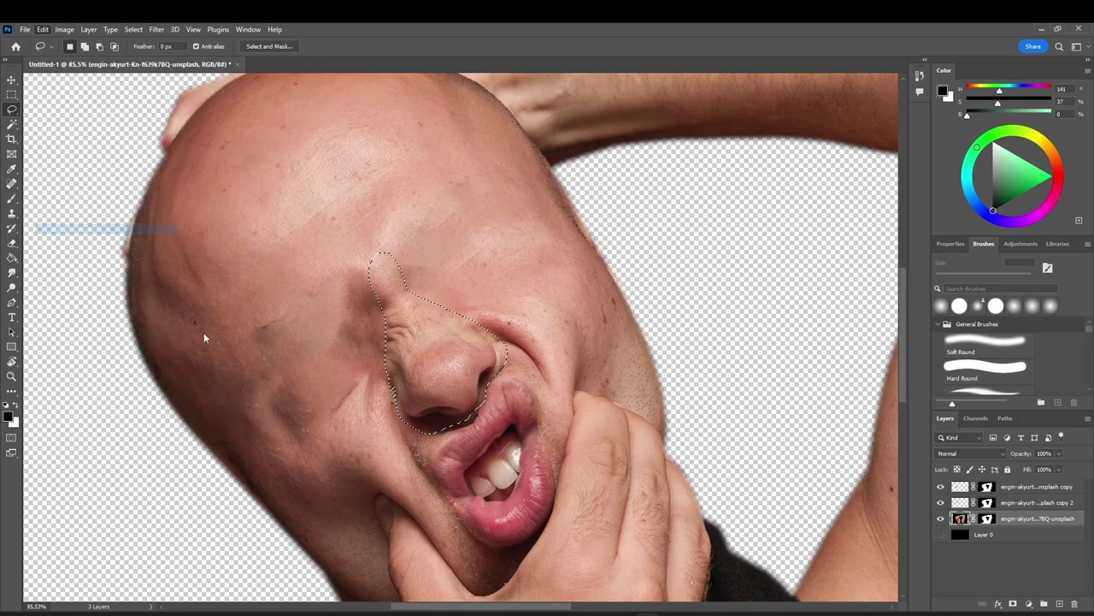
mouse_move(320, 372)
left_mouse_down()
mouse_move(376, 472)
mouse_move(320, 386)
mouse_move(318, 402)
mouse_move(411, 462)
left_mouse_up()
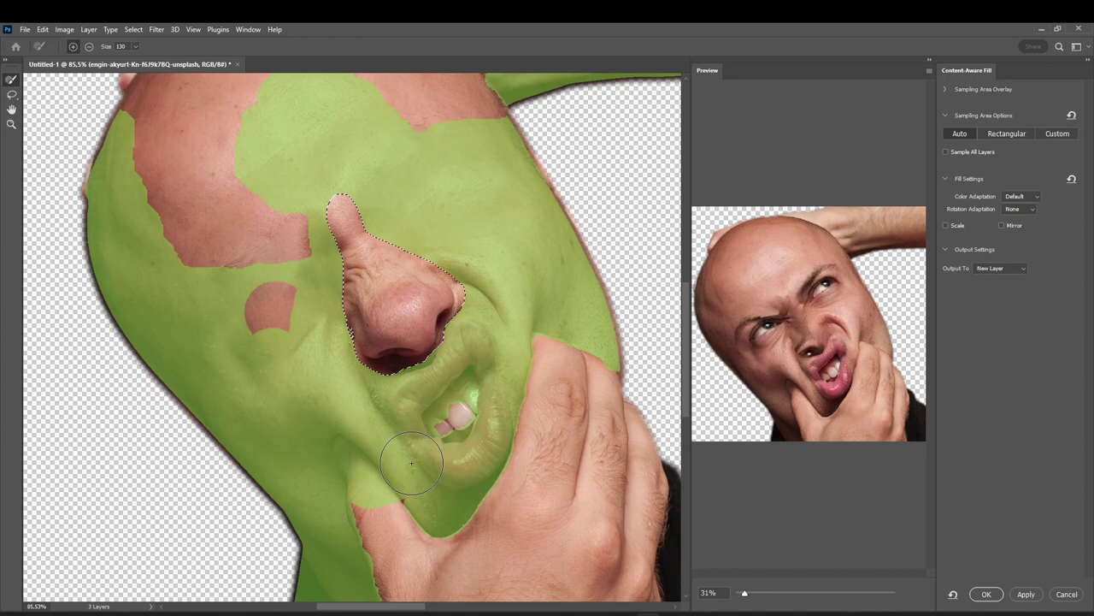
left_click(1026, 594)
left_click(987, 594)
Move the nose patch layer to the top of the stack and try smudging it into the surrounding skin
left_click_drag(1030, 525, 1030, 484)
key("ctrl+d")
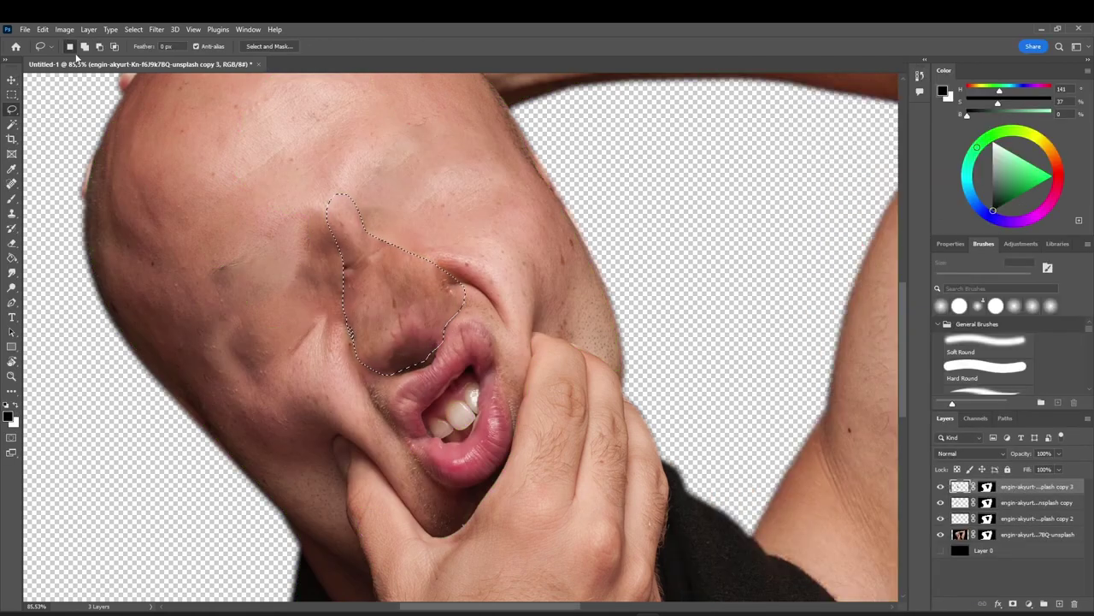
left_click(11, 273)
mouse_move(346, 275)
left_mouse_down()
mouse_move(369, 426)
mouse_move(317, 303)
mouse_move(329, 214)
mouse_move(313, 244)
left_mouse_up()
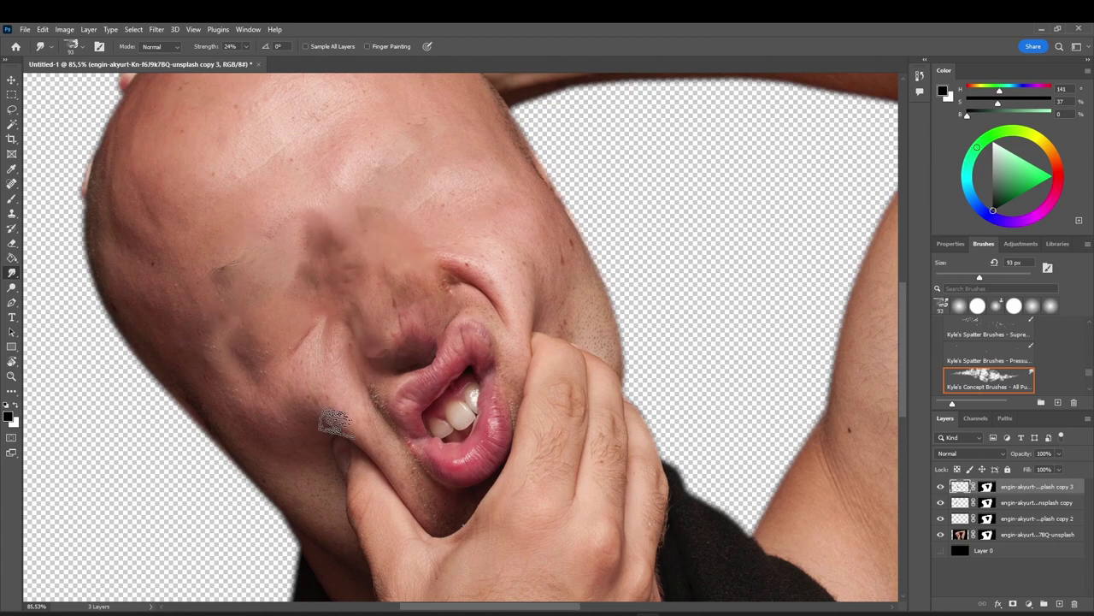
mouse_move(454, 313)
left_mouse_down()
mouse_move(324, 262)
mouse_move(325, 221)
left_mouse_up()
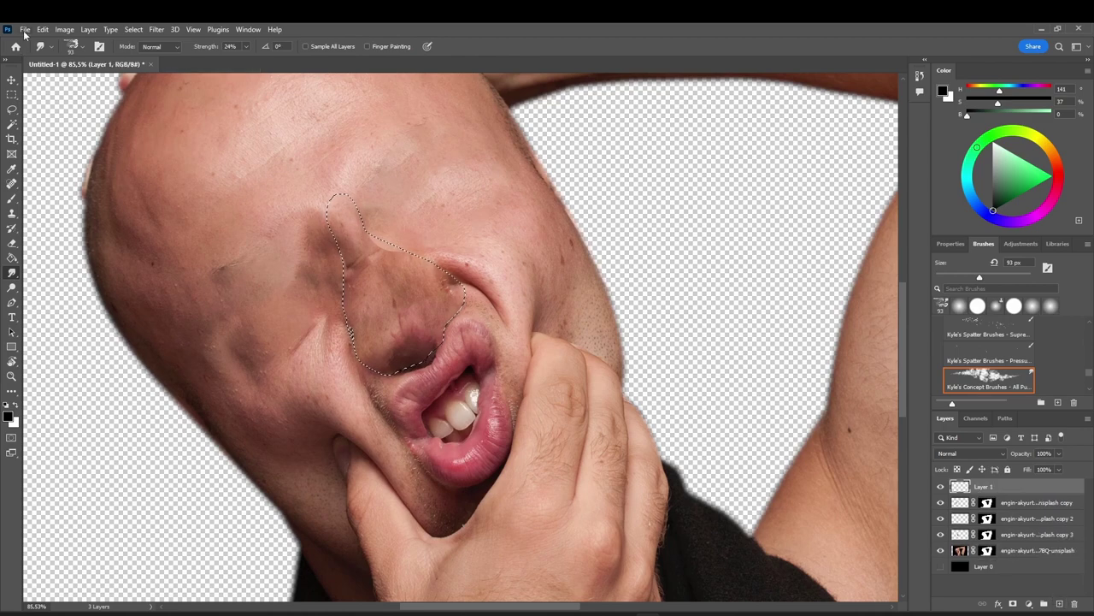
Deselect the nose selection on the canvas
left_click(25, 32)
mouse_move(134, 32)
left_click(139, 51)
left_click(12, 79)
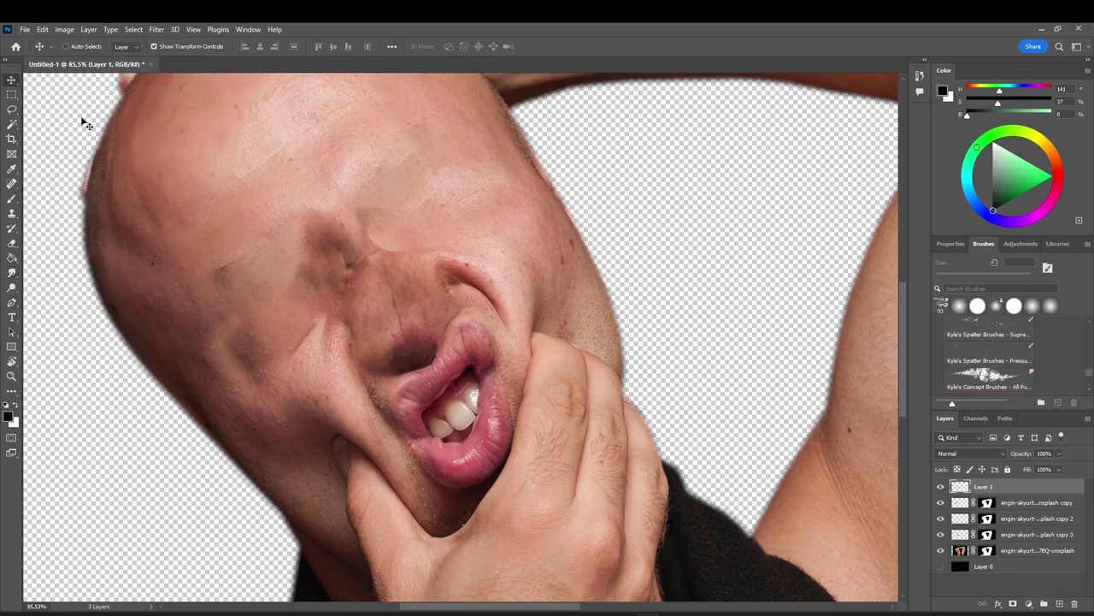
Smudge the darker eye patch on the first photo copy layer into the surrounding skin with a 93 px brush at 24% strength
left_click(133, 198, "ctrl")
left_click(232, 275, "ctrl")
left_click(12, 272)
left_click(83, 49)
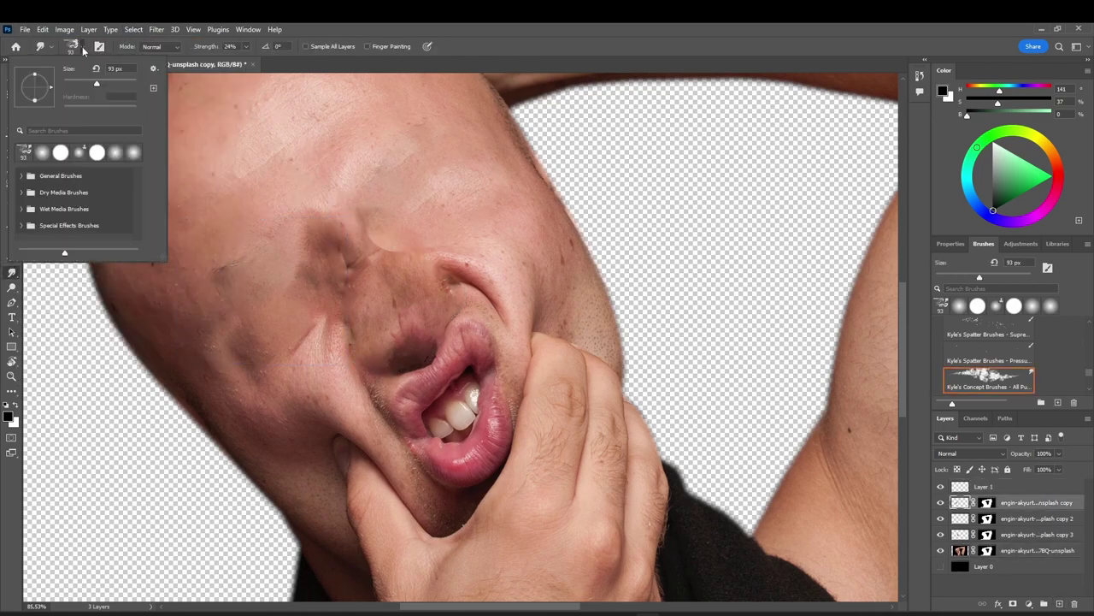
left_click(82, 50)
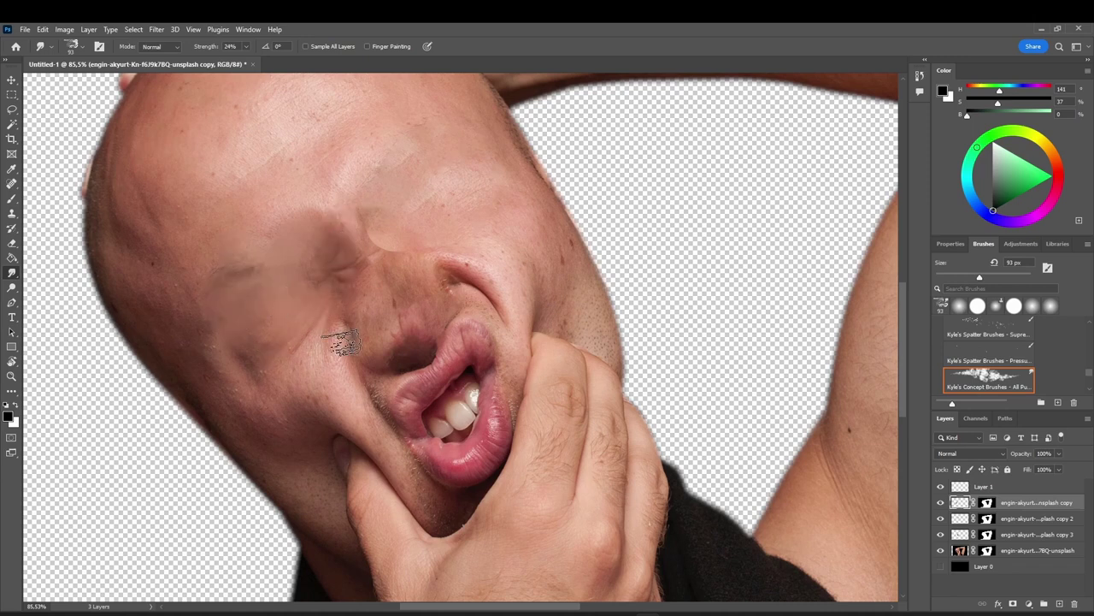
left_click_drag(351, 262, 329, 309)
Smudge the other eye patch on the copy 2 layer and the nose patch on the copy 3 layer into the skin
left_click(1023, 523)
left_click_drag(409, 253, 378, 234)
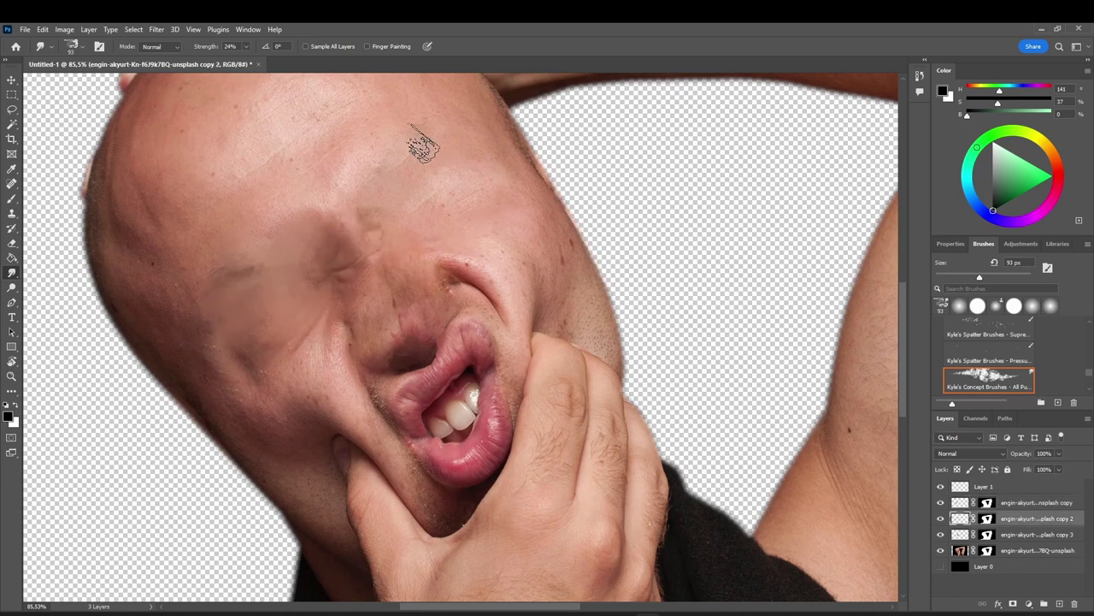
left_click(1012, 536)
mouse_move(342, 301)
left_mouse_down()
mouse_move(403, 334)
mouse_move(418, 379)
mouse_move(443, 317)
mouse_move(389, 288)
left_mouse_up()
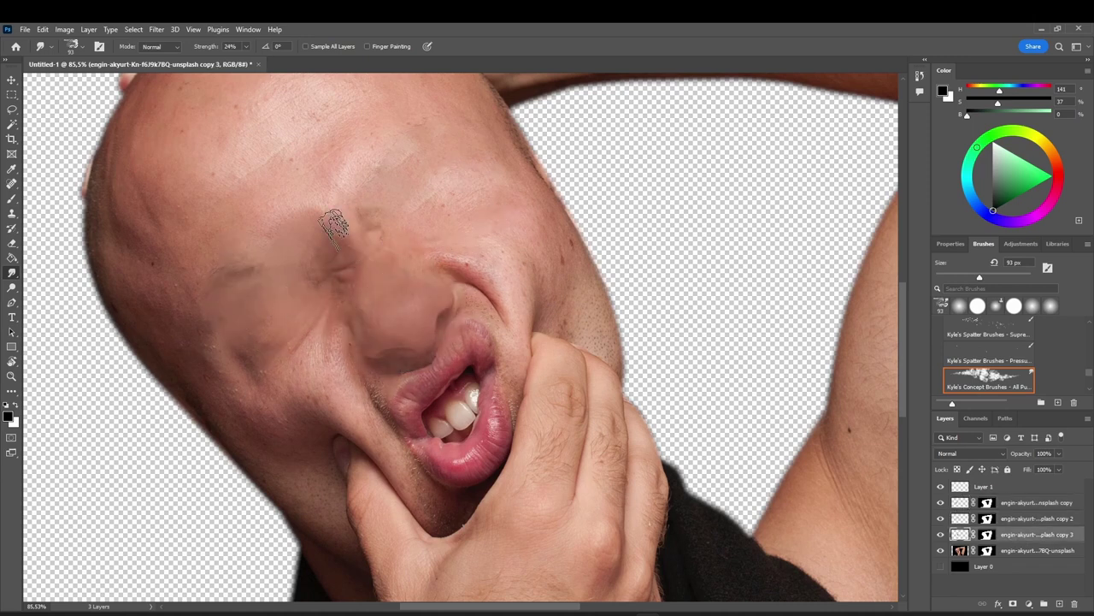
scroll(496, 367, "down", 4)
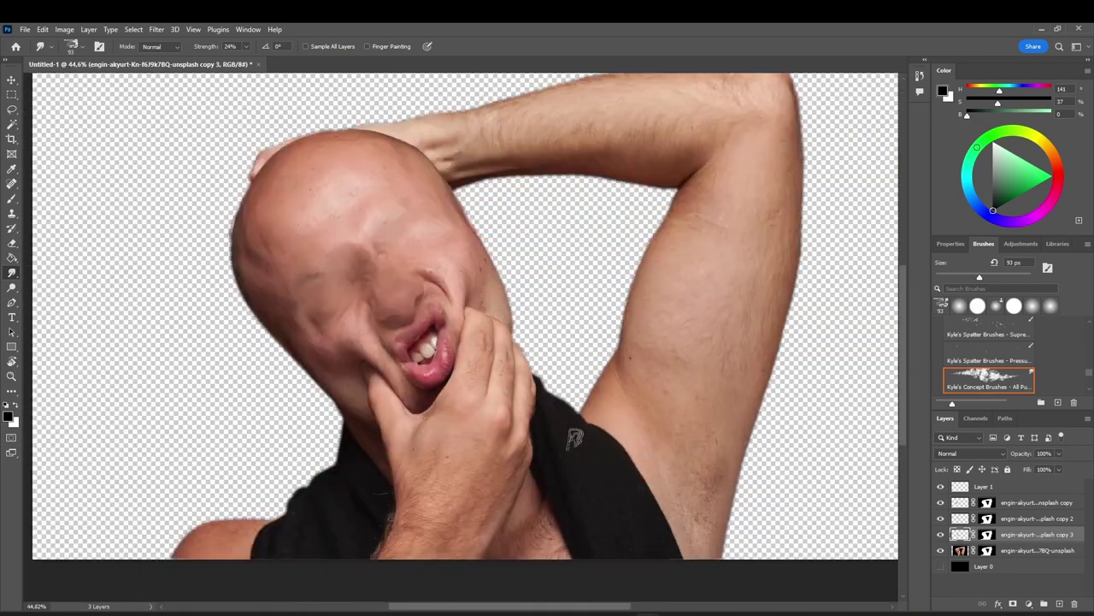
Try retouching the upper lip on Layer 1 with a 30 px soft round Clone Stamp and undo the strokes
scroll(557, 445, "up", 3)
left_click(1037, 489)
left_click(13, 213)
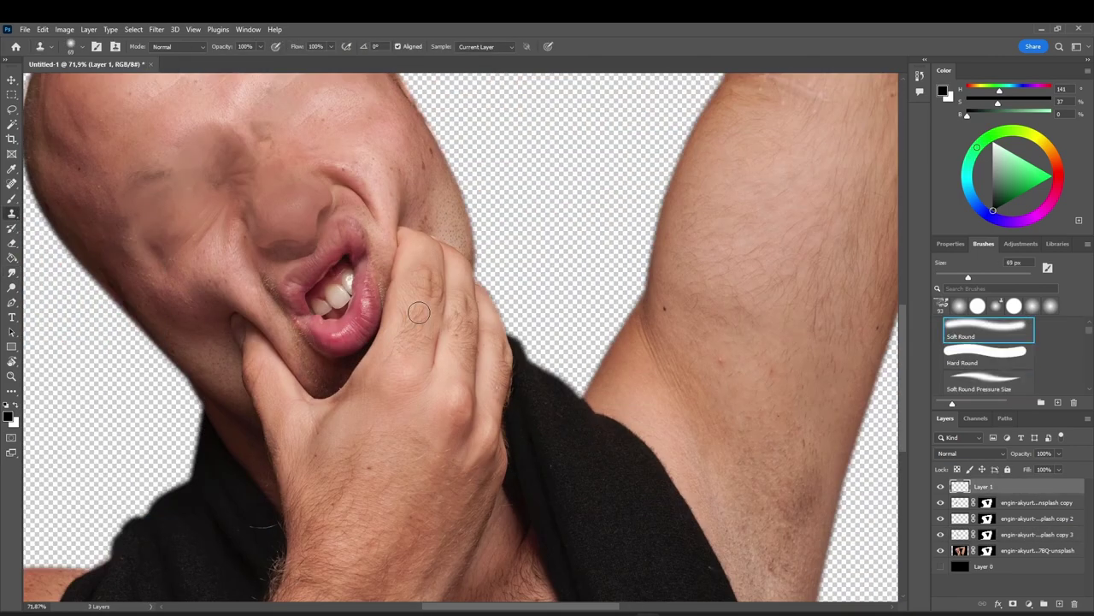
scroll(340, 294, "right", 2)
scroll(341, 295, "up", 3)
left_click(1019, 549)
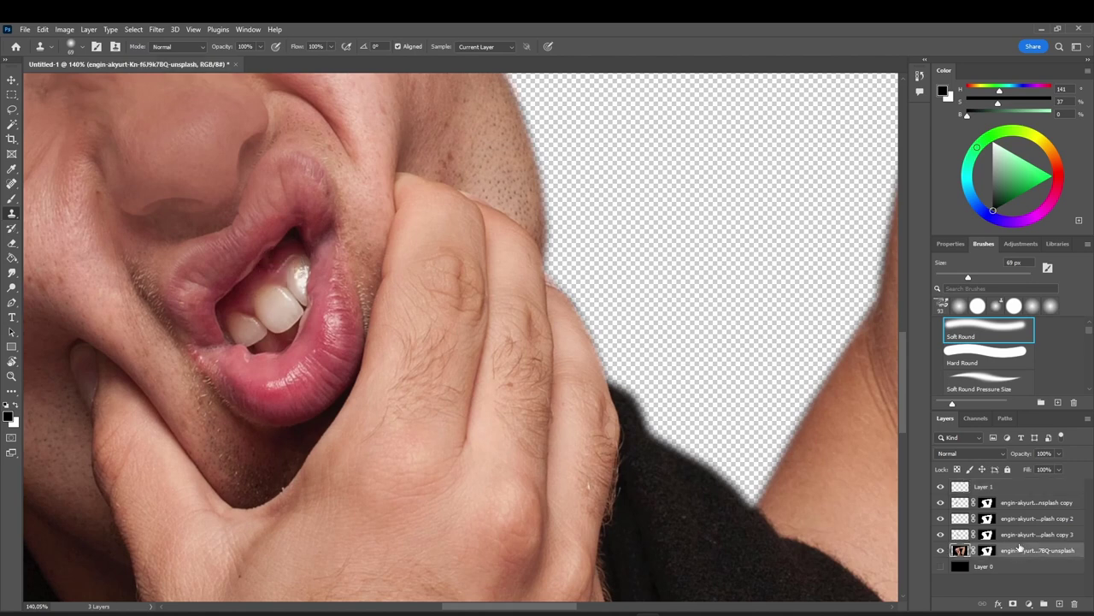
left_click(996, 490)
key("bracketleft")
key("bracketleft")
key("bracketleft")
key("bracketleft")
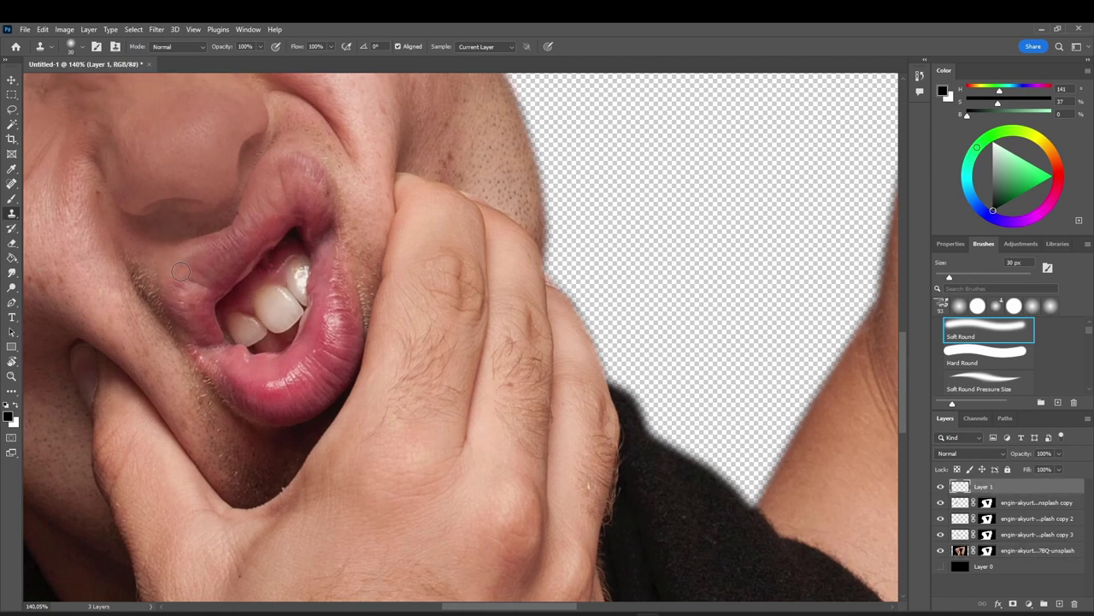
mouse_move(180, 271)
left_mouse_down()
mouse_move(247, 211)
mouse_move(180, 266)
mouse_move(185, 281)
left_mouse_up()
key("ctrl+z")
key("ctrl+z")
Try cloning over the upper lip on Layer 1 again from the original photo layer and undo it
left_click(961, 551)
left_click(995, 486)
mouse_move(177, 283)
left_mouse_down()
mouse_move(241, 227)
mouse_move(226, 216)
mouse_move(225, 245)
mouse_move(262, 198)
mouse_move(231, 254)
mouse_move(187, 278)
left_mouse_up()
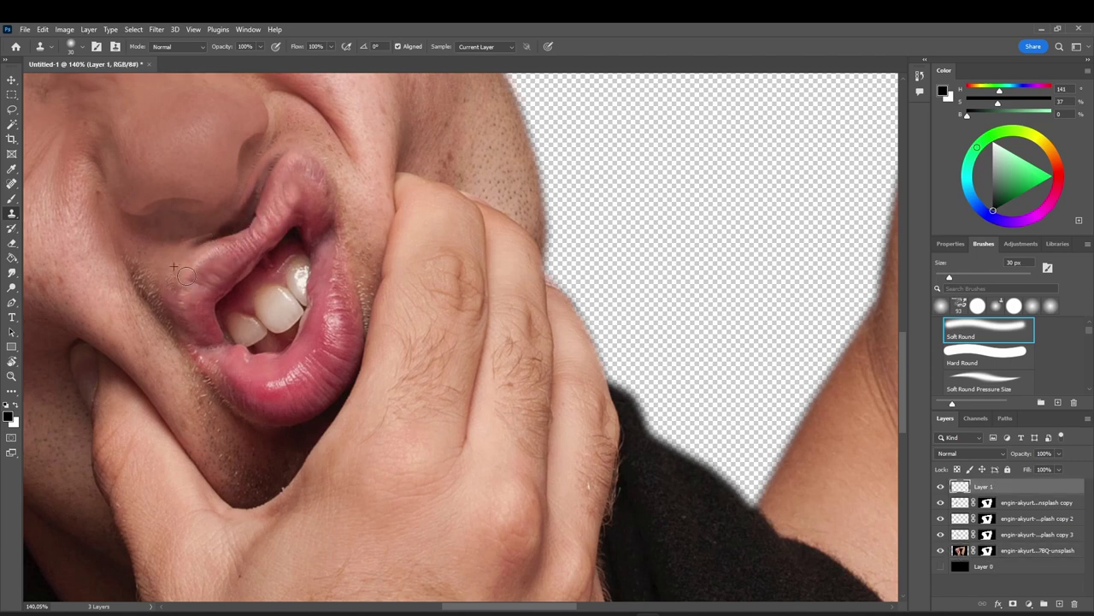
key("ctrl+z")
key("ctrl+z")
Add an empty layer, then delete both it and Layer 1 from the stack
left_click(1060, 604)
left_click(1075, 604)
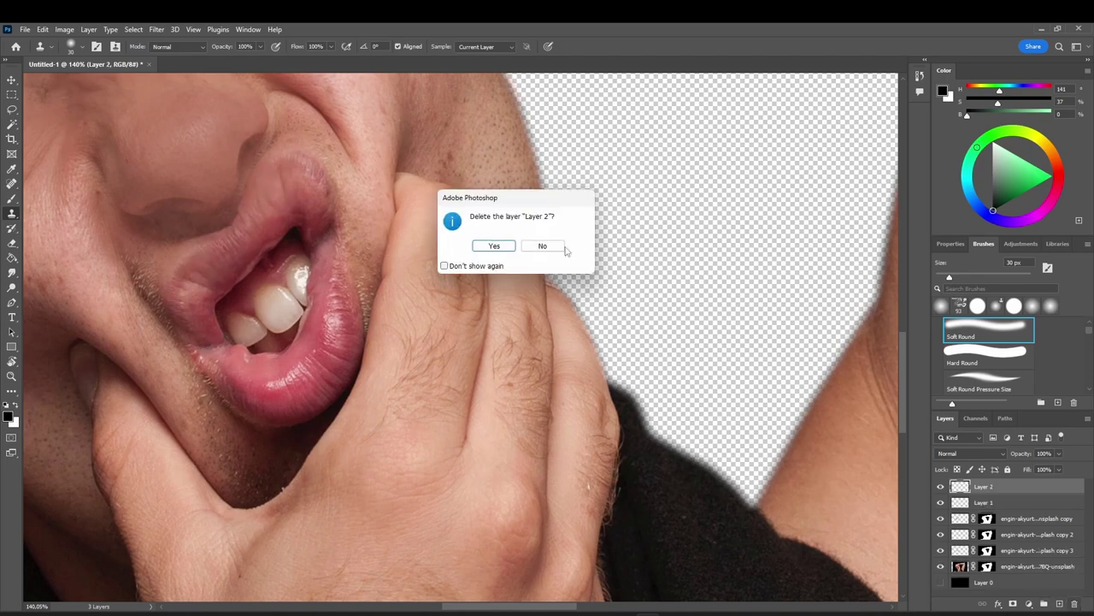
left_click(494, 245)
left_click(1075, 604)
left_click(493, 245)
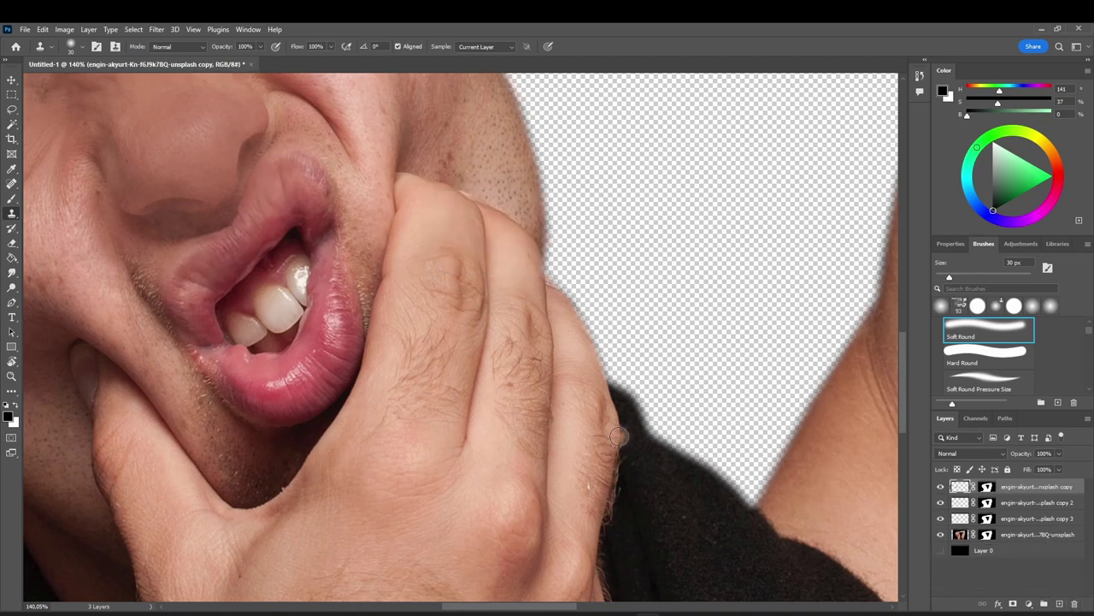
On a new layer, sketch a black eye stalk from the lower eye area outward past the head with a 35 px Hard Round Pressure Size brush
scroll(621, 427, "down", 7)
scroll(592, 322, "up", 2)
left_click(1059, 604)
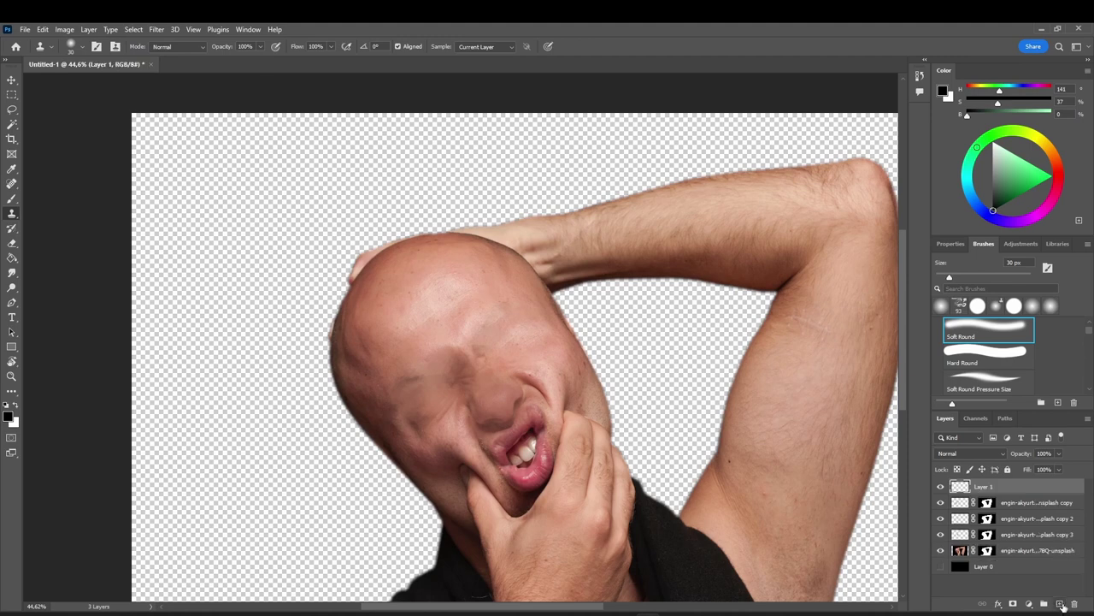
left_click(11, 198)
left_click_drag(385, 364, 425, 407)
key("ctrl+z")
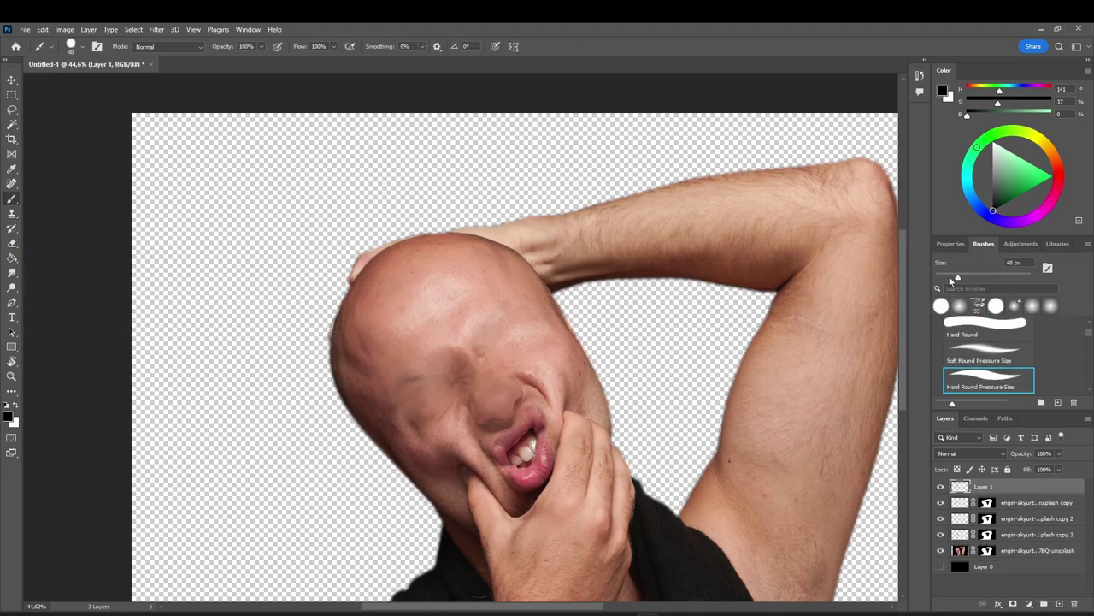
left_click_drag(365, 342, 288, 288)
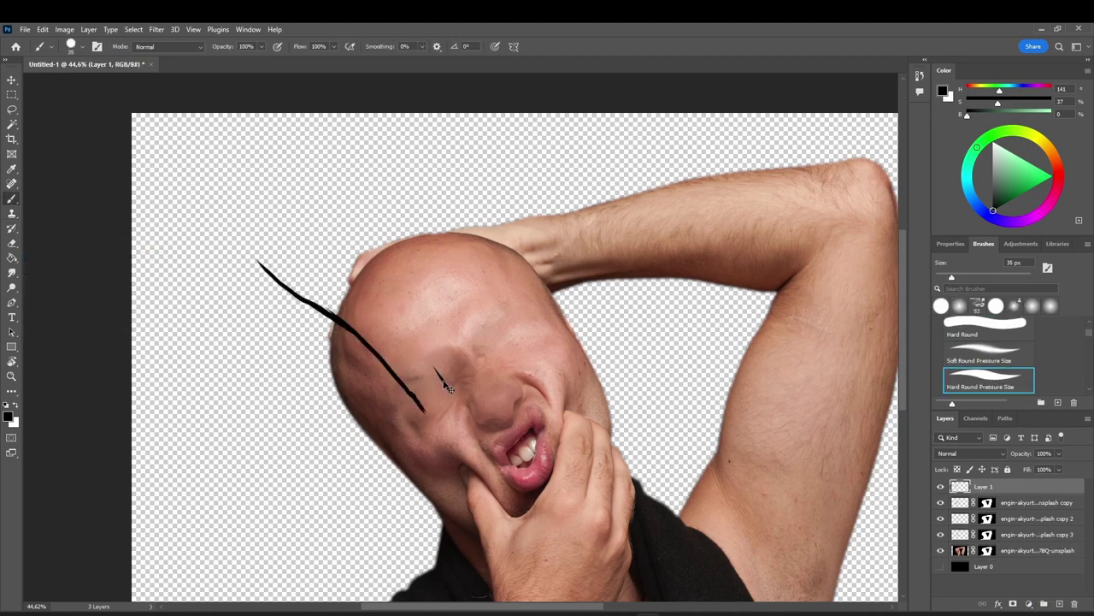
mouse_move(444, 388)
left_mouse_down()
mouse_move(314, 282)
mouse_move(283, 240)
mouse_move(283, 250)
mouse_move(225, 245)
mouse_move(237, 192)
mouse_move(292, 212)
mouse_move(266, 185)
mouse_move(228, 206)
mouse_move(270, 189)
left_mouse_up()
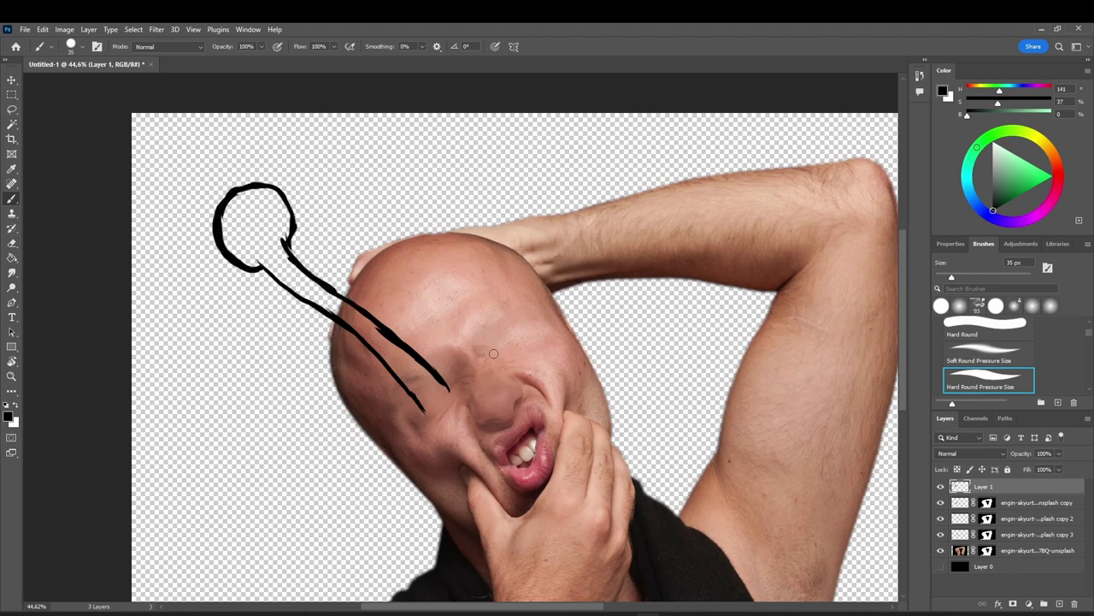
Sketch a second eye stalk with a round eyeball rising from the other eye area above the head
mouse_move(484, 349)
left_mouse_down()
mouse_move(432, 176)
mouse_move(433, 265)
left_mouse_up()
left_click_drag(512, 331, 475, 289)
mouse_move(486, 292)
left_mouse_down()
mouse_move(505, 323)
mouse_move(455, 241)
mouse_move(445, 155)
mouse_move(388, 130)
left_mouse_up()
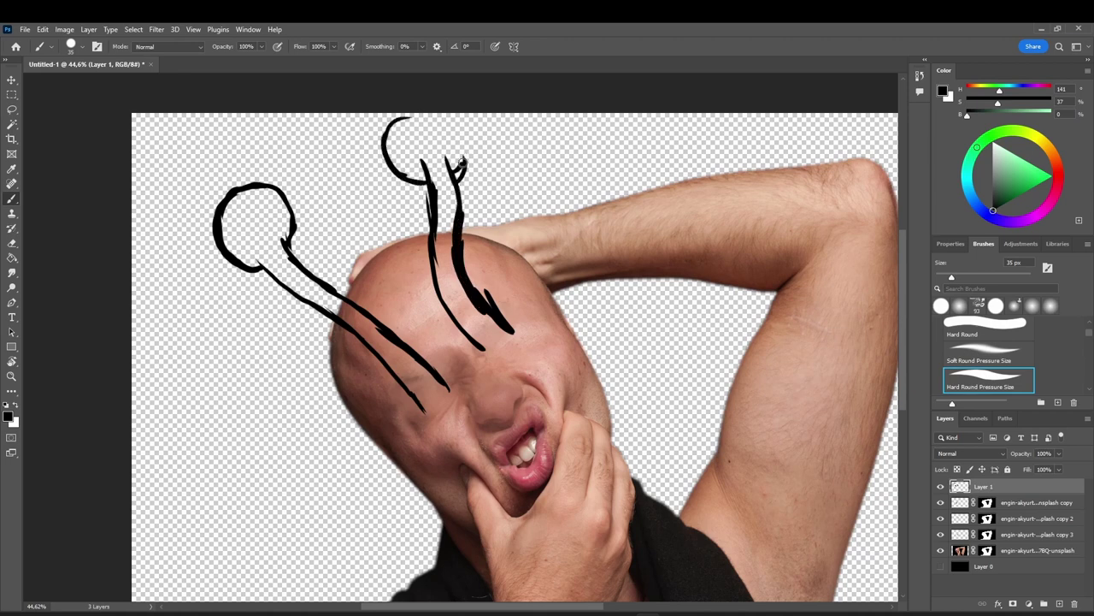
mouse_move(462, 175)
left_mouse_down()
mouse_move(409, 113)
mouse_move(395, 175)
left_mouse_up()
Add a new layer above the sketch, set the brush size to 20 px and lower the sketch layer's fill
left_click(1060, 603)
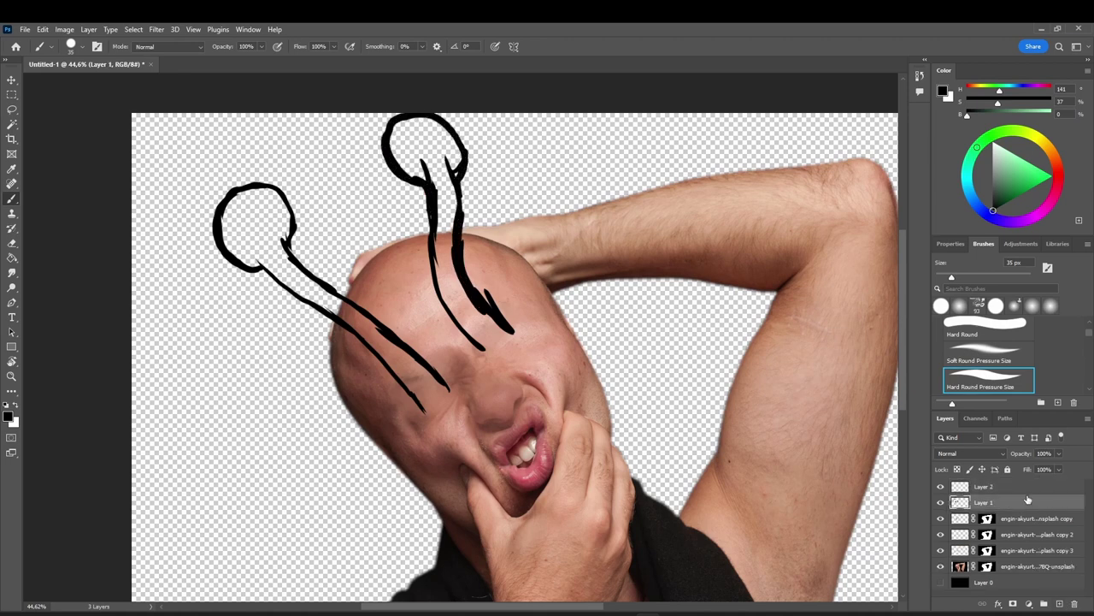
left_click_drag(1033, 485, 1009, 485)
left_click_drag(952, 277, 943, 279)
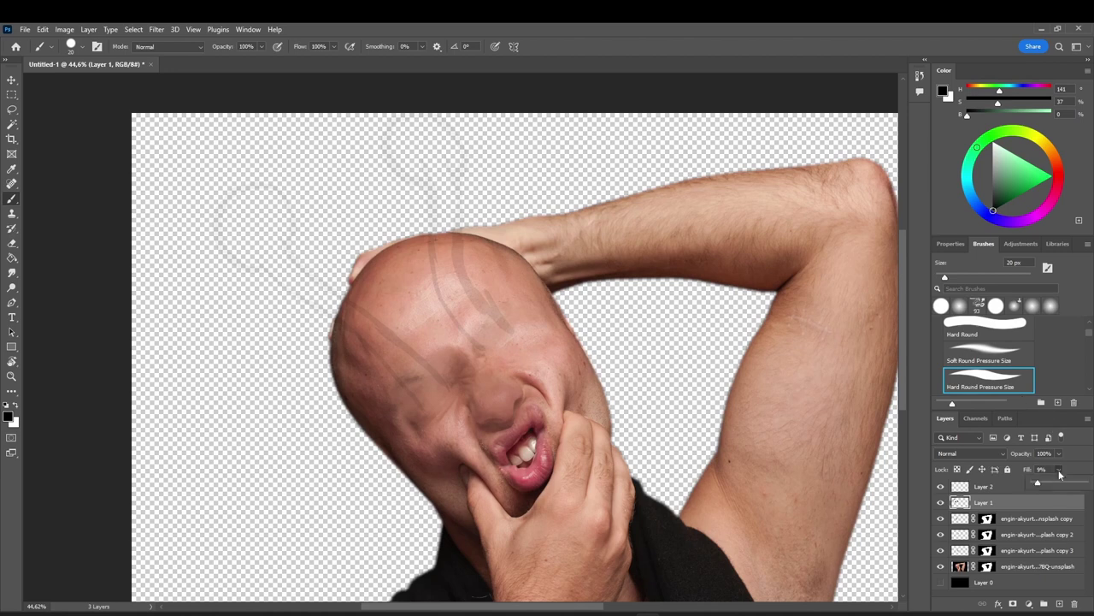
left_click_drag(1060, 482, 1051, 485)
left_click(1045, 492)
Trace clean black outlines of both eye stalks on Layer 2 with the 20 px brush
left_click_drag(413, 396, 321, 301)
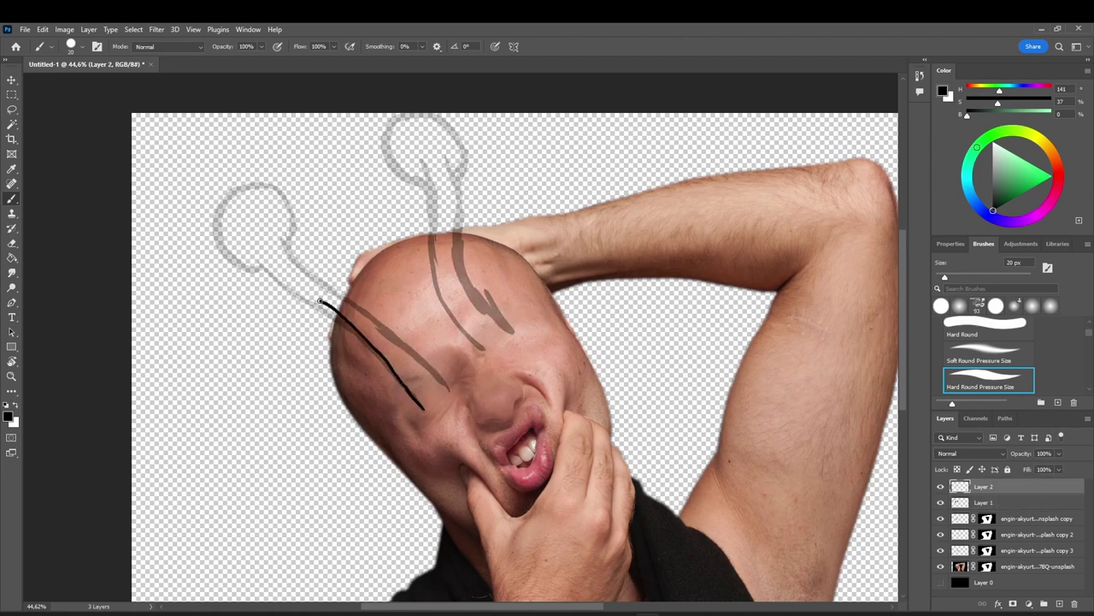
key("ctrl+z")
mouse_move(423, 408)
left_mouse_down()
mouse_move(362, 338)
mouse_move(243, 266)
mouse_move(291, 209)
mouse_move(338, 294)
mouse_move(444, 386)
left_mouse_up()
left_click_drag(463, 330, 390, 126)
key("ctrl+z")
mouse_move(486, 349)
left_mouse_down()
mouse_move(425, 205)
mouse_move(436, 112)
mouse_move(457, 219)
mouse_move(515, 339)
left_mouse_up()
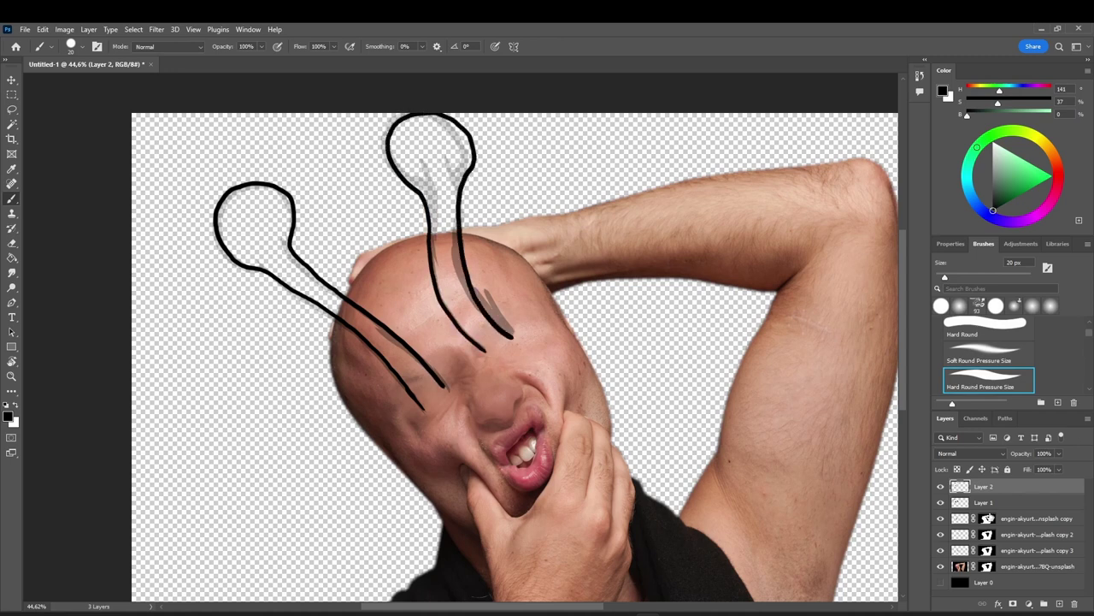
Delete the rough sketch layer and group the original photo layer with its three patch layers
left_click(985, 506)
key("Delete")
left_click(1008, 551, "shift")
right_click(1009, 551)
left_click(967, 129)
key("Return")
Convert a duplicate of Group 1 to a smart object, with the original group hidden
right_click(988, 505)
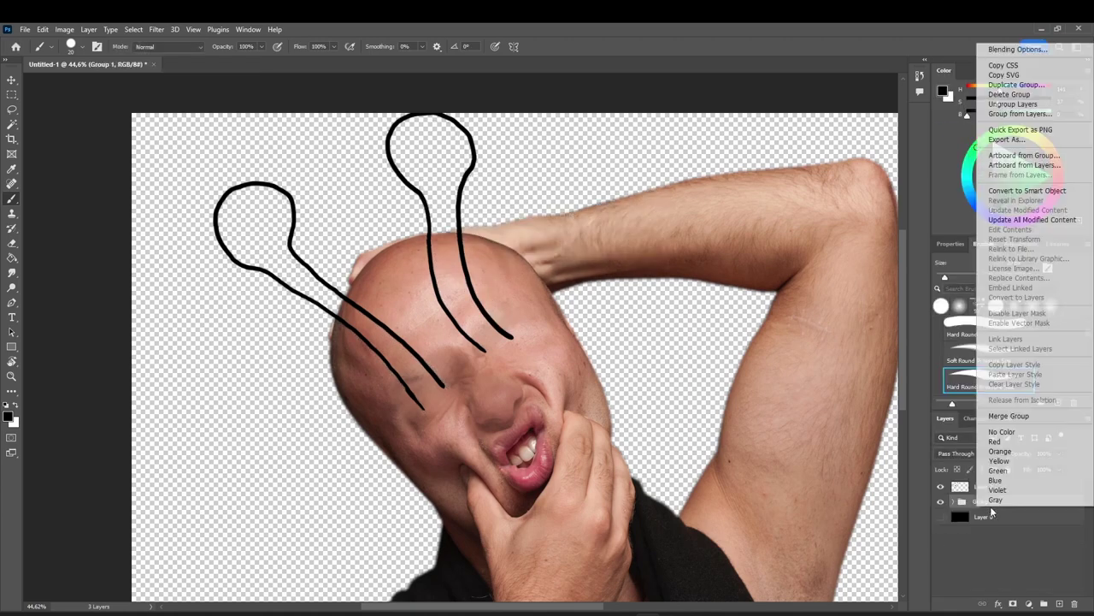
left_click(1016, 85)
key("Return")
right_click(987, 501)
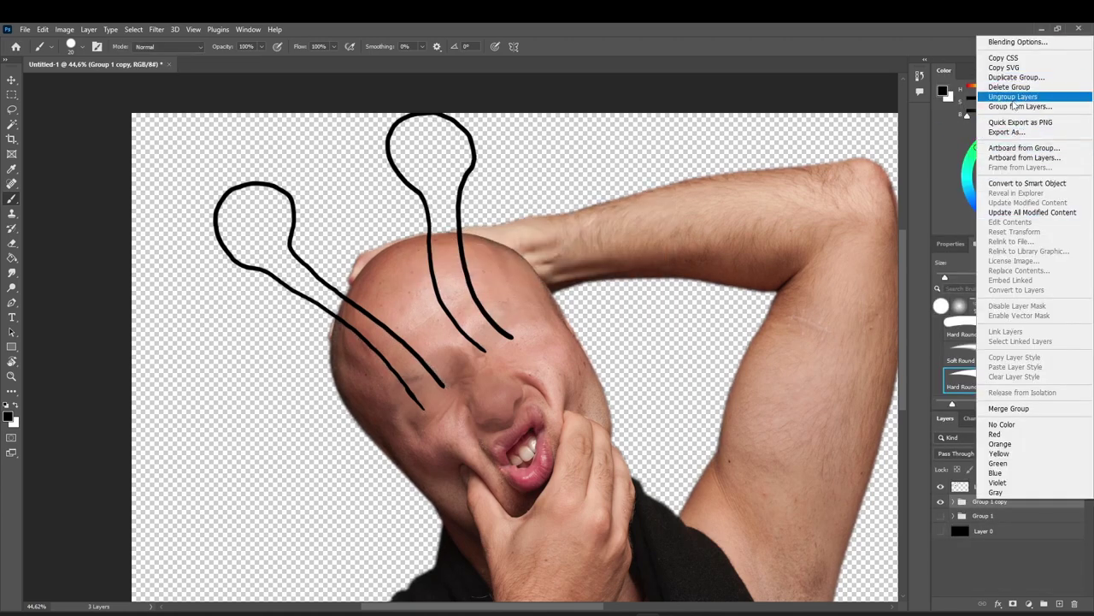
left_click(1027, 183)
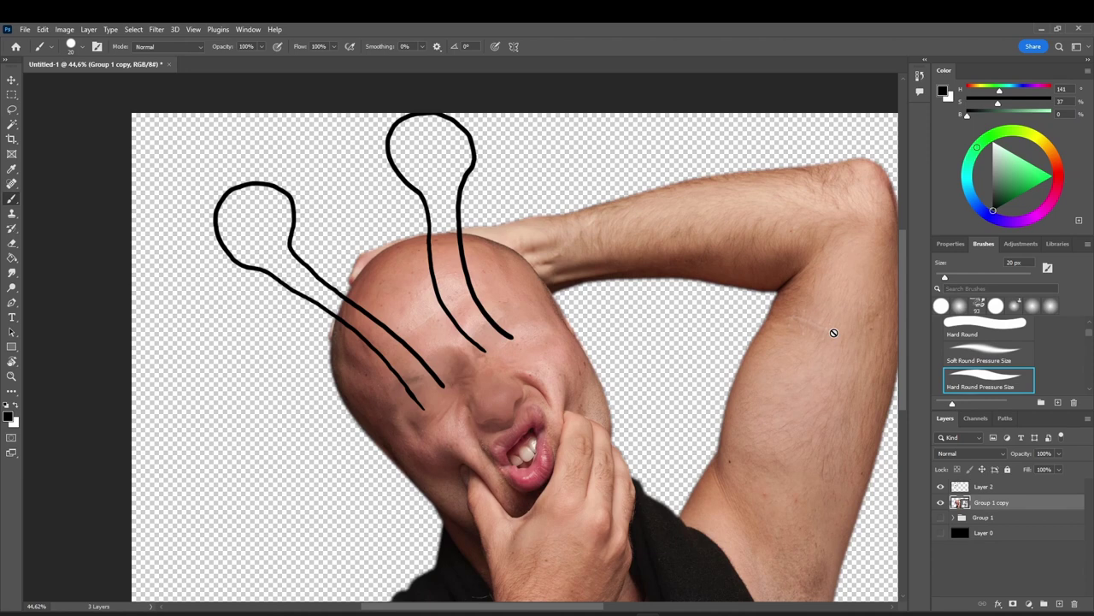
Try cloning skin along the first eye stalk on Layer 2 with a 30 px Hard Round Clone Stamp and undo it
left_click(13, 213)
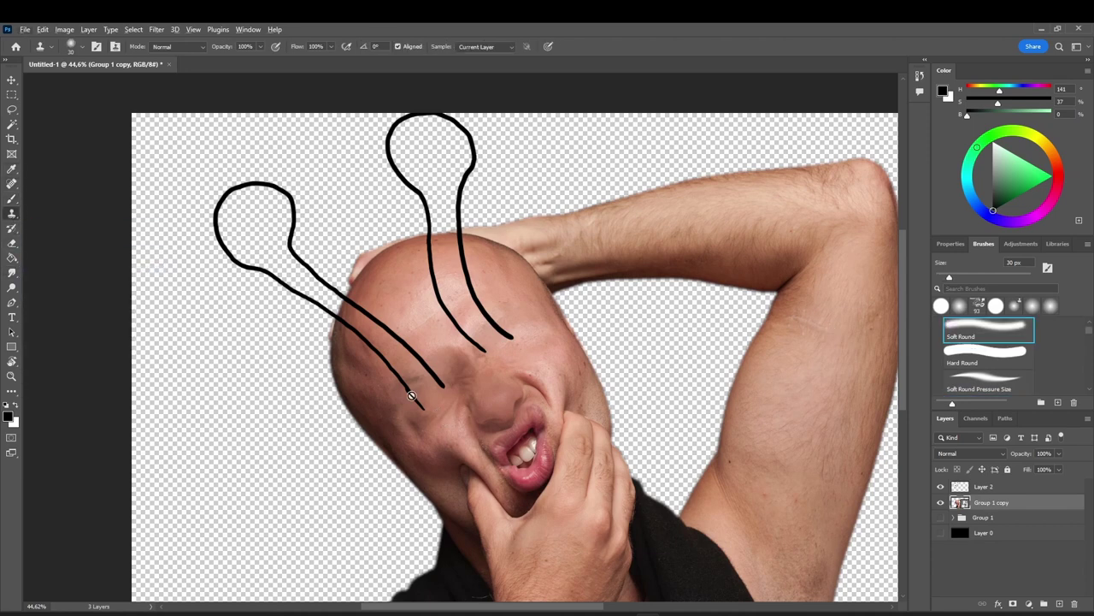
left_click(966, 488)
left_click_drag(412, 393, 303, 277)
left_click(988, 356)
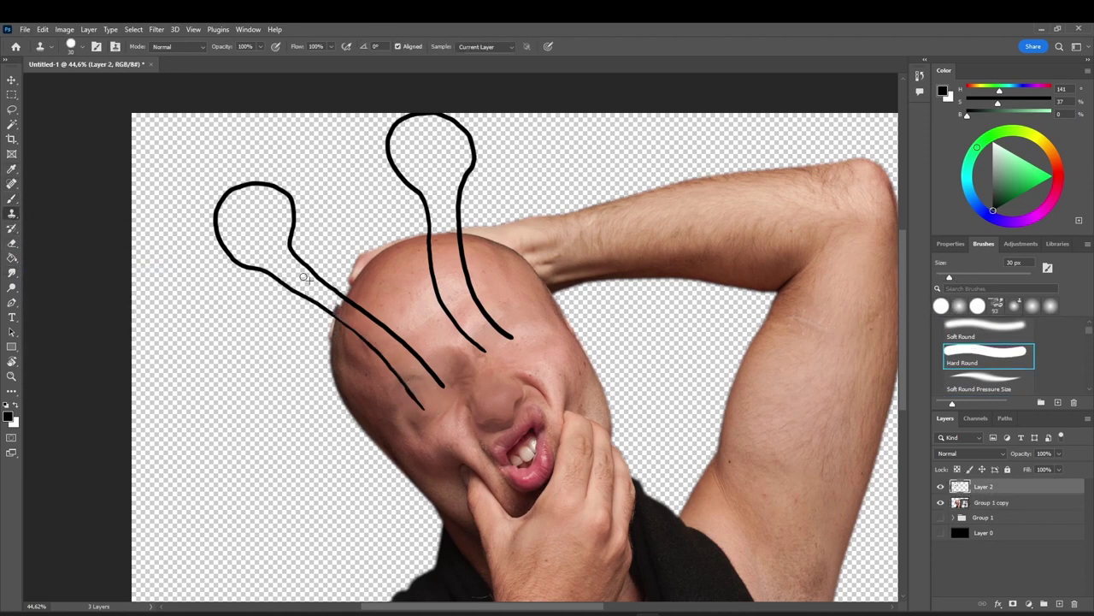
key("ctrl+z")
left_click(940, 503)
left_click(940, 503)
Try cloning skin over the lower ends of both stalks on a new layer, then delete that layer
left_click_drag(414, 388, 420, 405)
left_click(1059, 604)
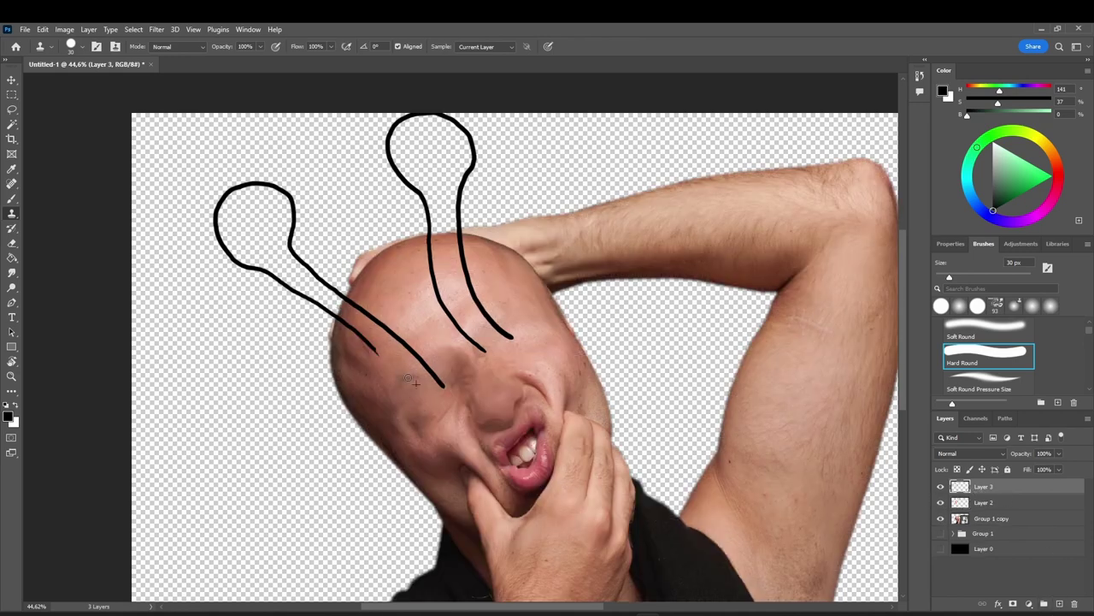
left_click(941, 518)
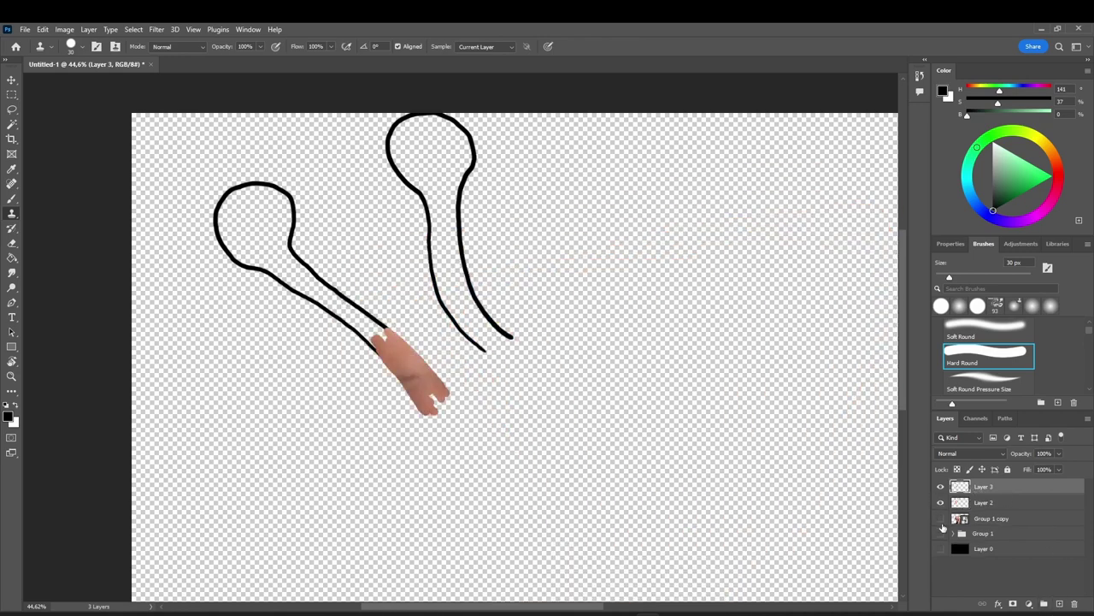
left_click(941, 518)
left_click_drag(466, 335, 496, 325)
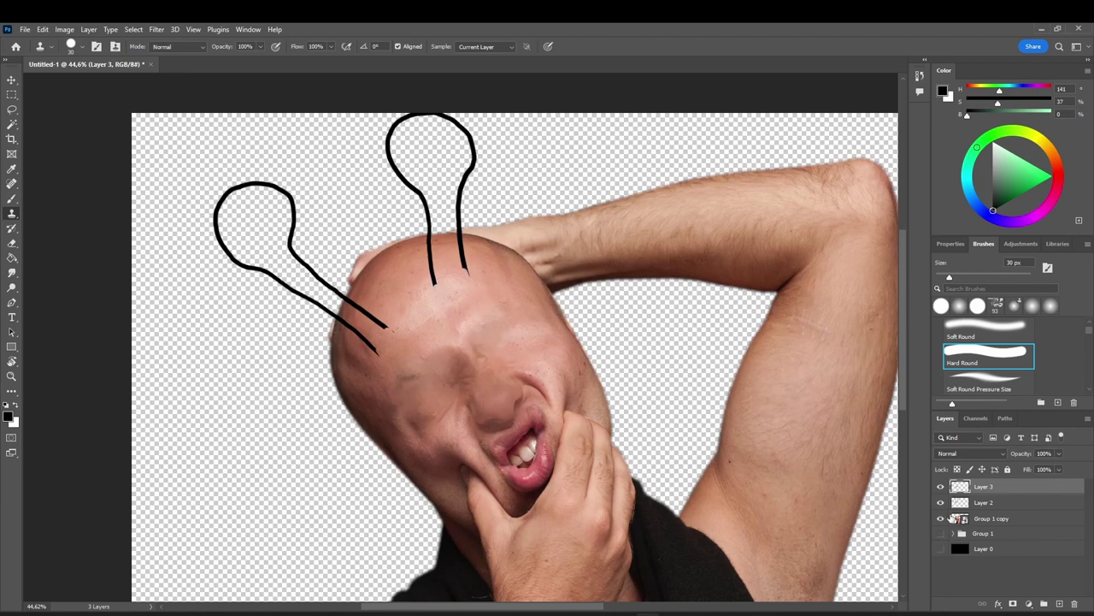
key("Delete")
Lower the fill of the eye stalk outline layer to about 54%
left_click(1002, 503)
left_click(1009, 486)
left_click_drag(1023, 453, 993, 453)
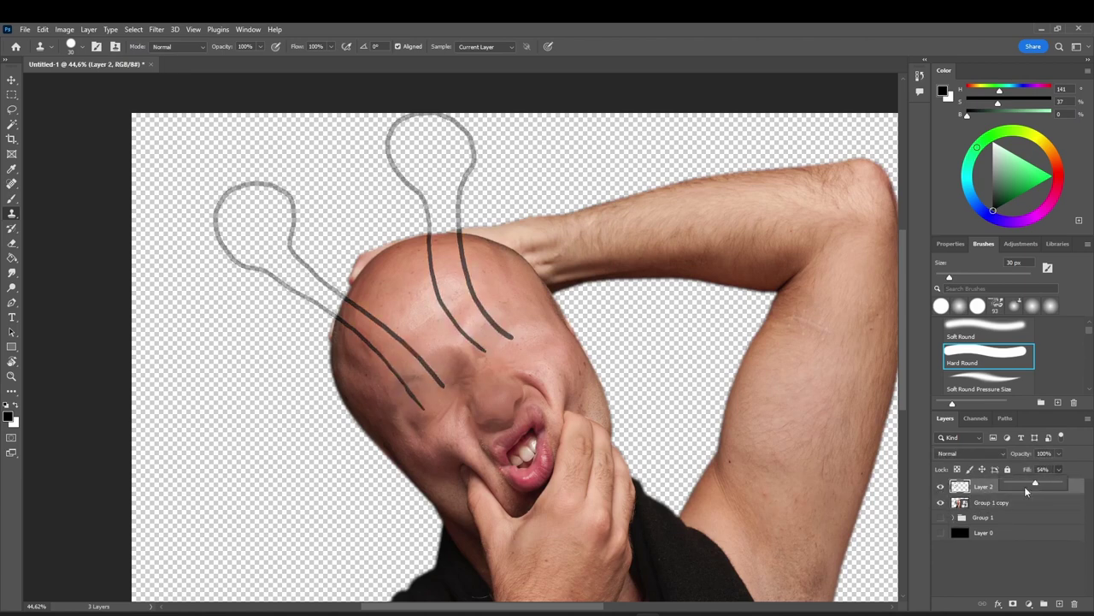
Rasterize the Group 1 copy smart object so it can be retouched directly
left_click(996, 503)
left_click(425, 402)
left_click(534, 254)
Duplicate Group 1 copy as Group 1 copy 2 and hide Group 1 copy
right_click(992, 503)
left_click(863, 195)
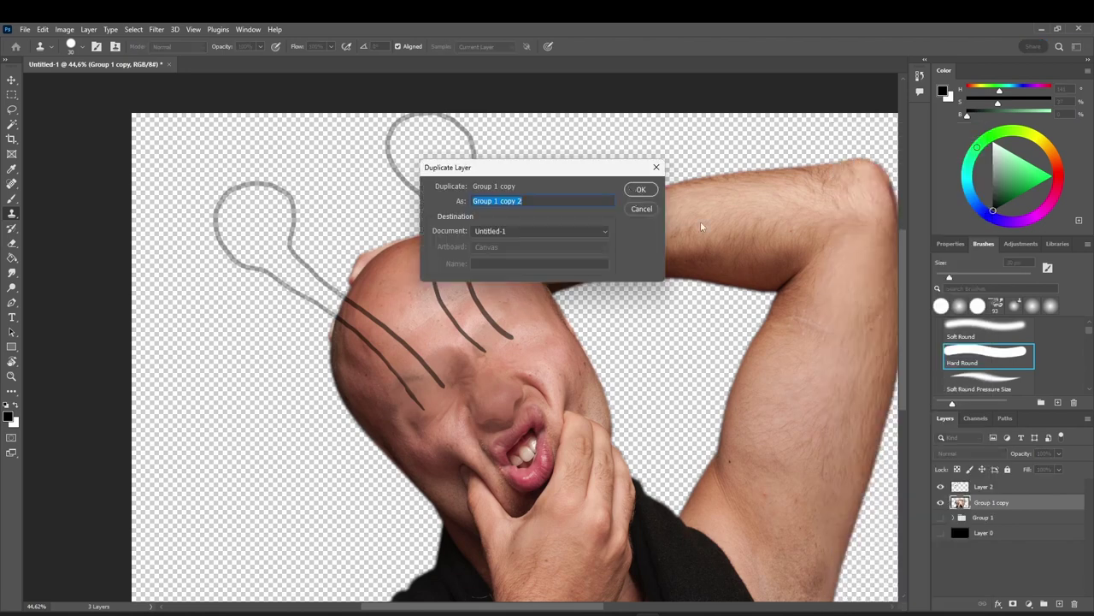
left_click(641, 188)
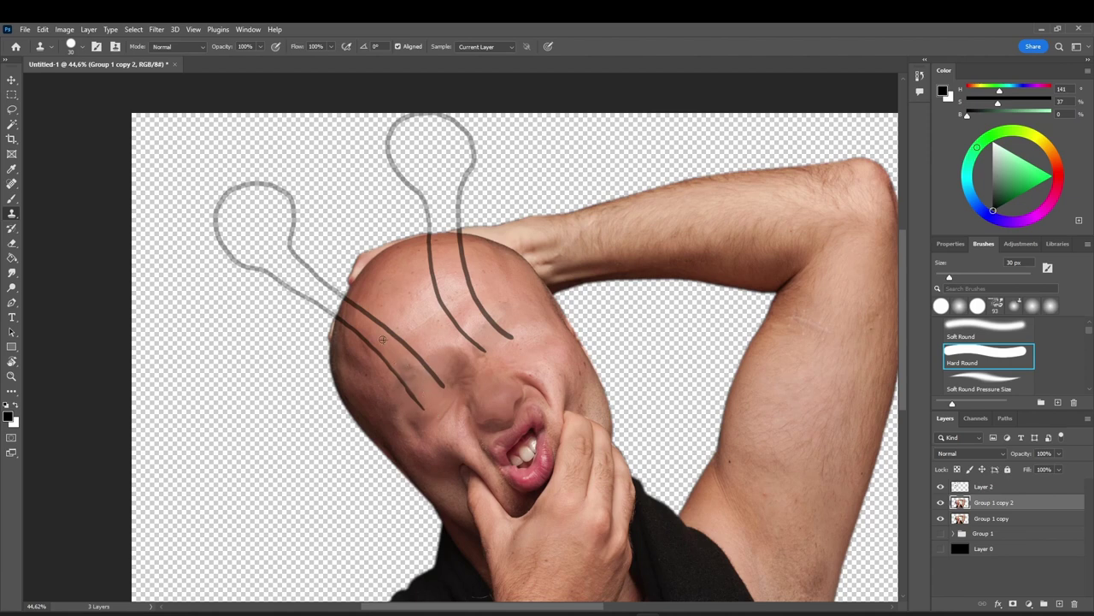
left_click(940, 518)
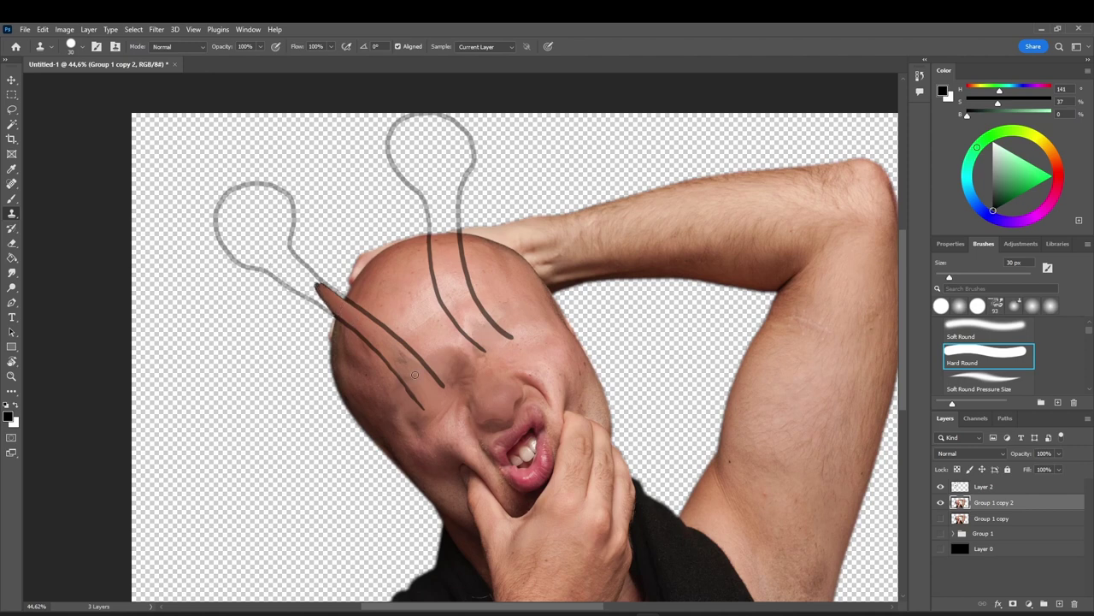
Compare the cloned stalk skin with and without the outlines, then delete the Group 1 copy 2 layer
left_click(940, 486)
left_click(940, 487)
left_click(940, 487)
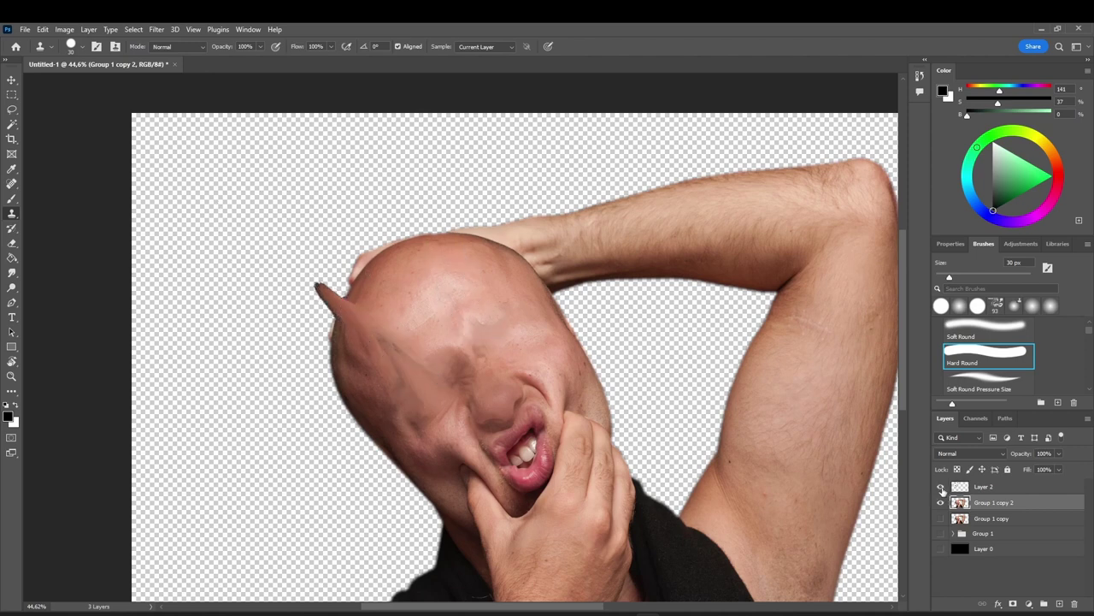
left_click(940, 486)
key("Delete")
Duplicate Group 1 copy as Group 1 copy 2 and work with the duplicate visible in place of the original
left_click(939, 487)
left_click(940, 488)
left_click(992, 520)
right_click(994, 506)
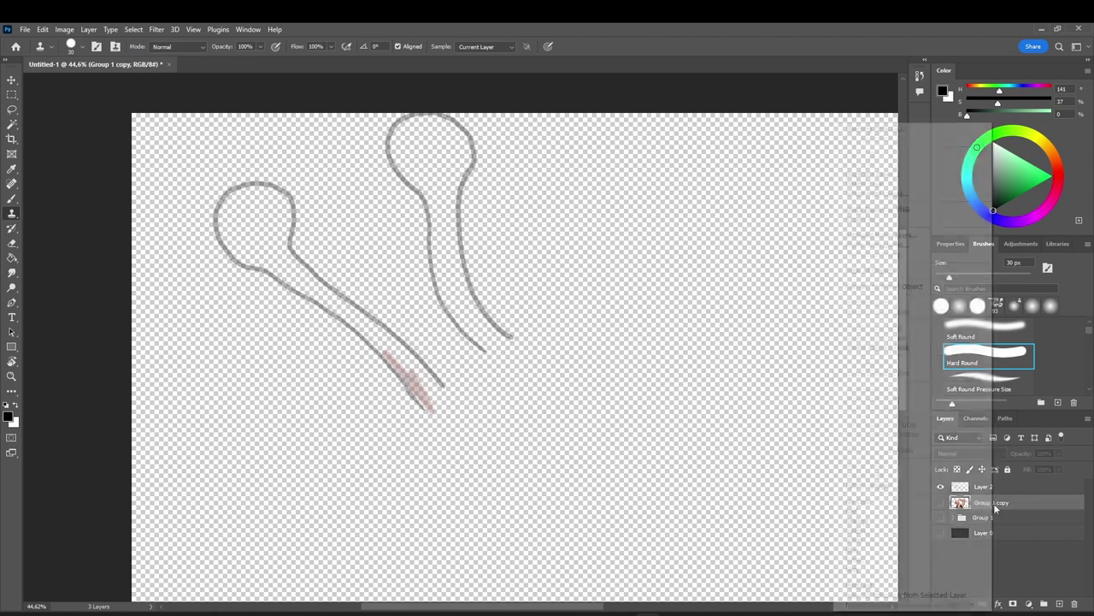
left_click(874, 179)
left_click(644, 190)
left_click(941, 503)
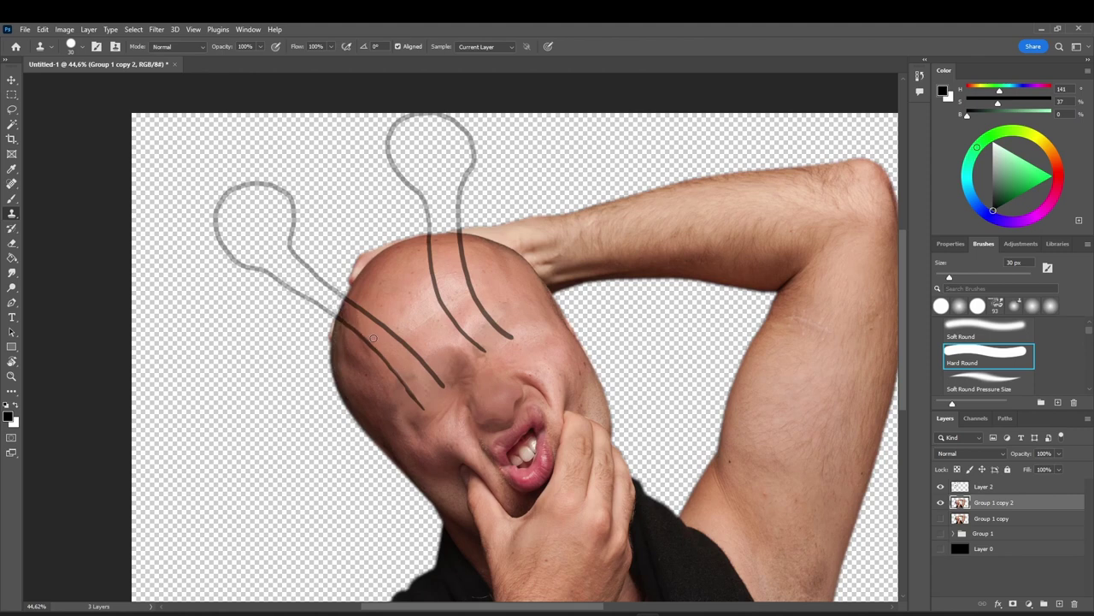
Try cloning skin along the left stalk outline with a 30 px brush, then delete Group 1 copy 2 and show Group 1 copy
left_click_drag(342, 314, 293, 270)
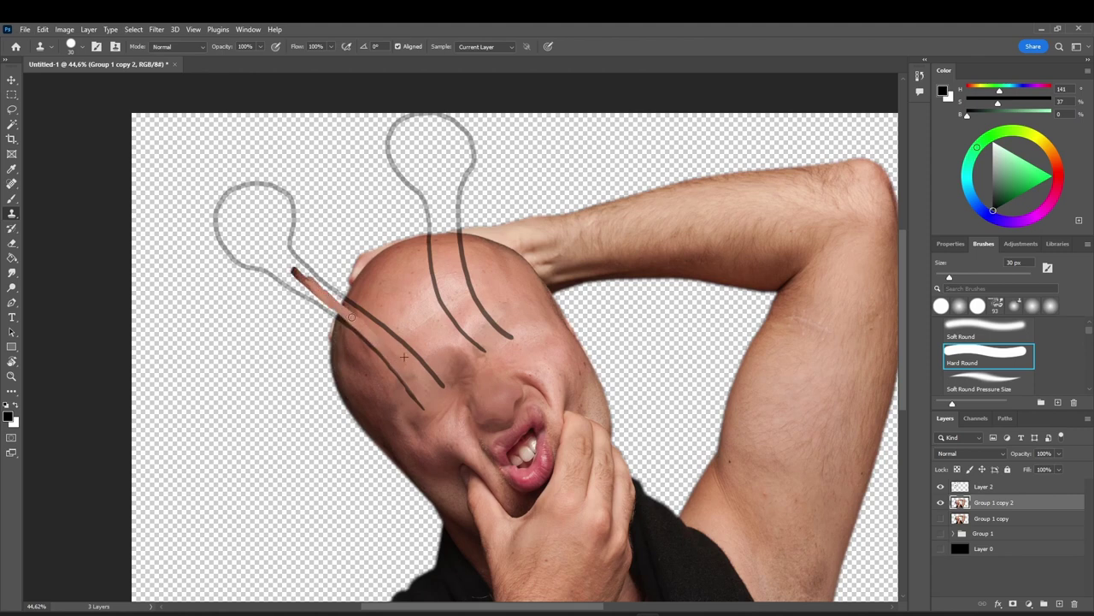
left_click_drag(352, 317, 276, 262)
left_click_drag(353, 310, 276, 248)
key("ctrl+z")
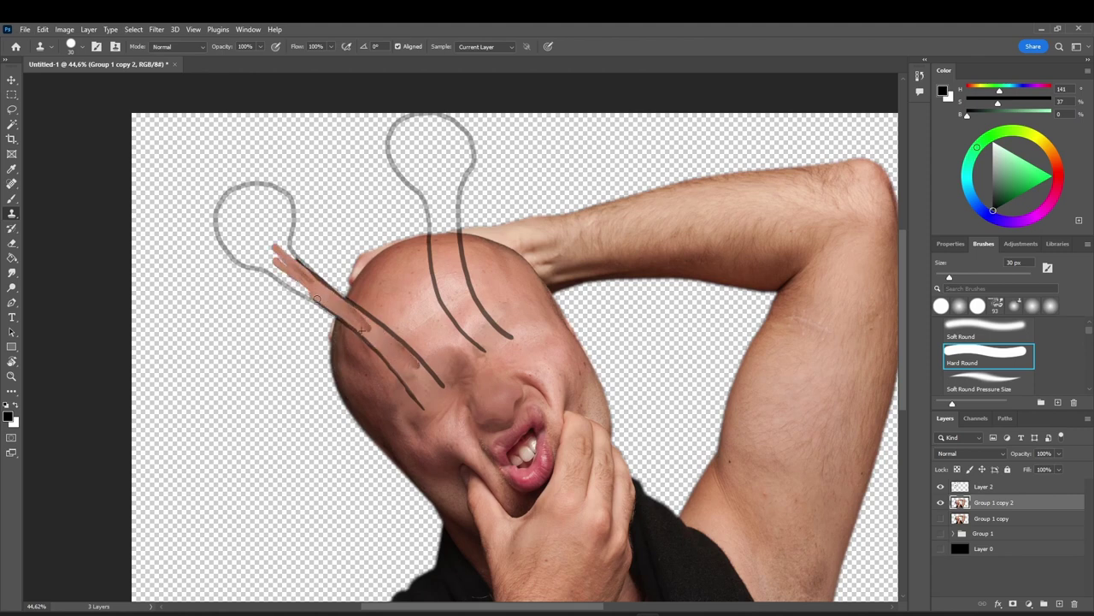
left_click_drag(317, 300, 243, 231)
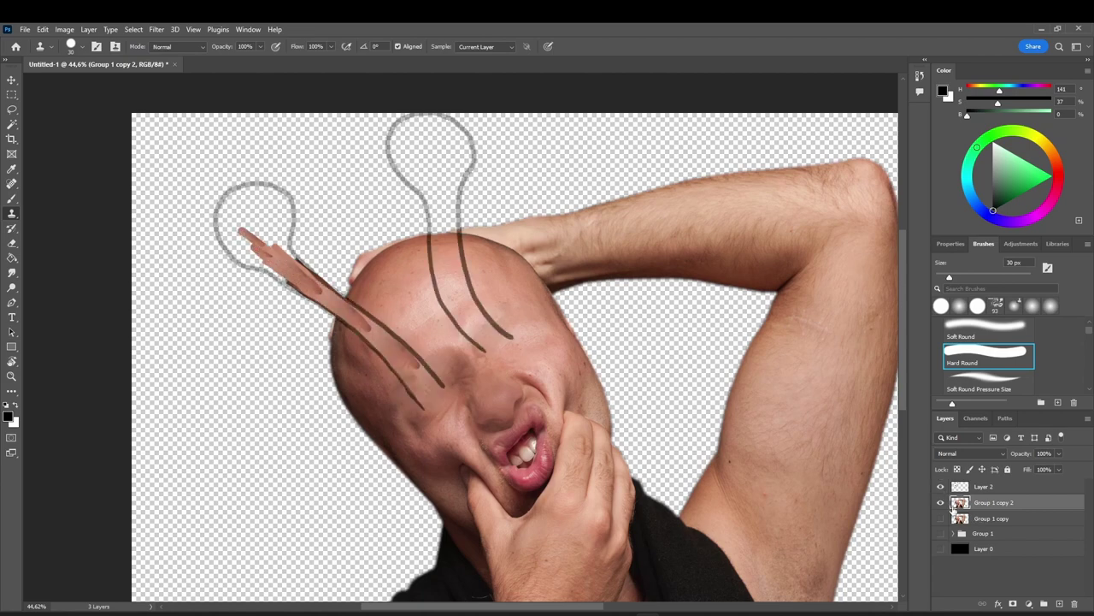
key("Delete")
left_click(941, 504)
Close the open lower ends of both stalk outlines on Layer 2 and fill the two shapes with black
right_click(977, 503)
left_click(1007, 493)
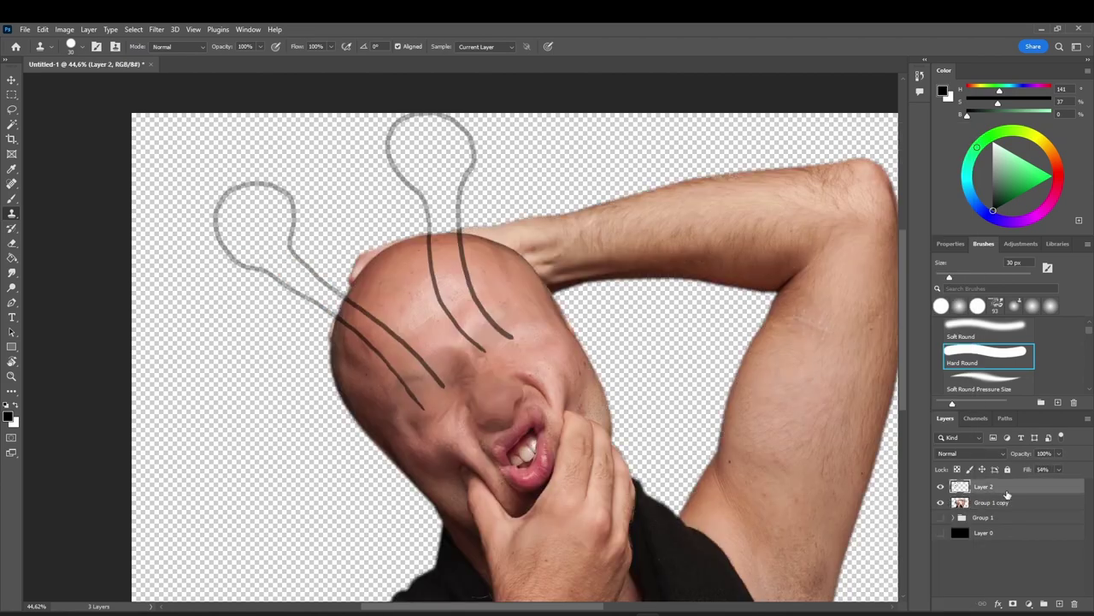
key("b")
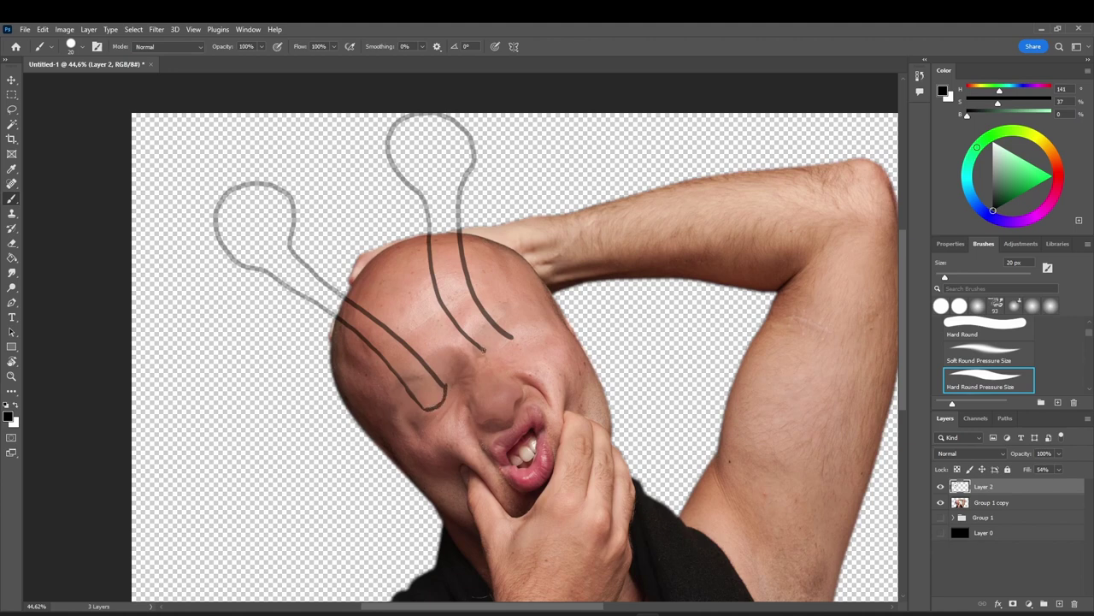
key("g")
left_click(495, 341)
left_click(432, 395)
Set Layer 2's fill to 100% and paint over the thin gaps inside both stalk shapes with a 20 px black brush
left_click(1059, 469)
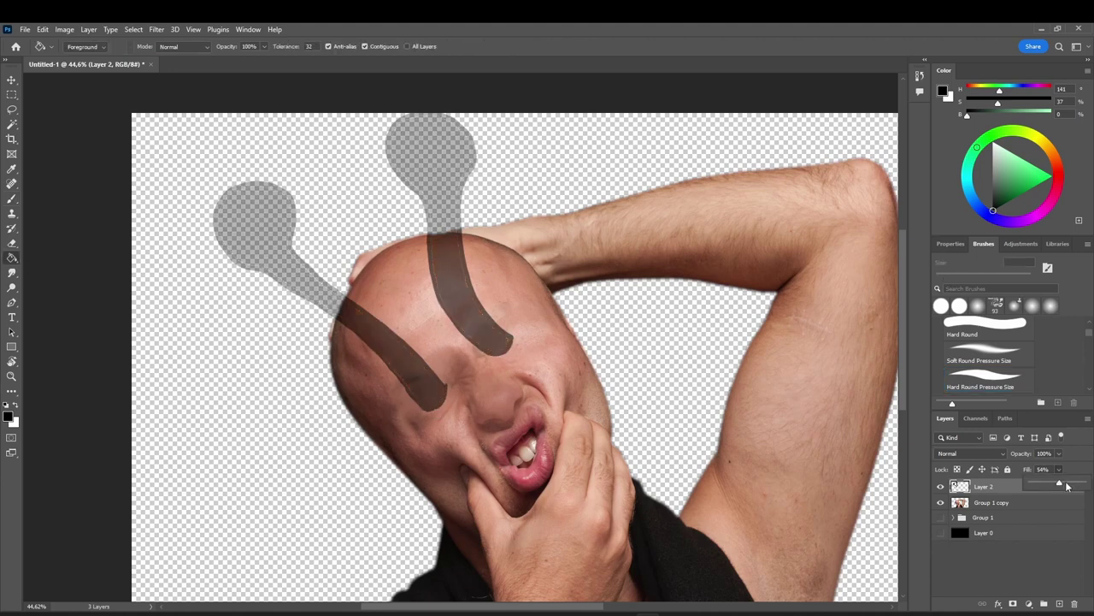
left_click_drag(1058, 484, 1086, 484)
key("b")
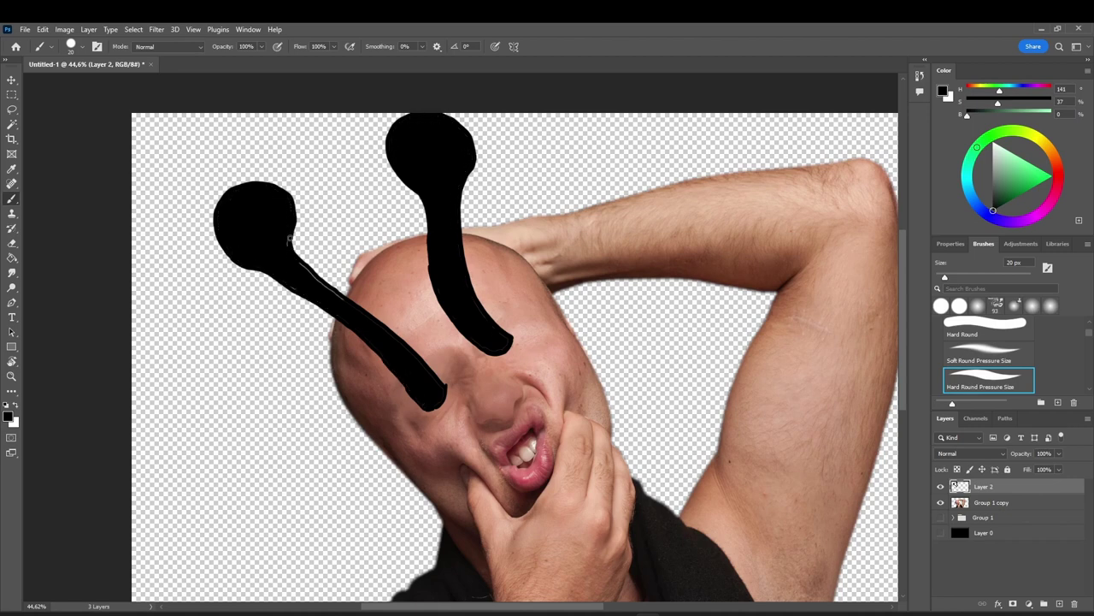
scroll(438, 389, "up", 4)
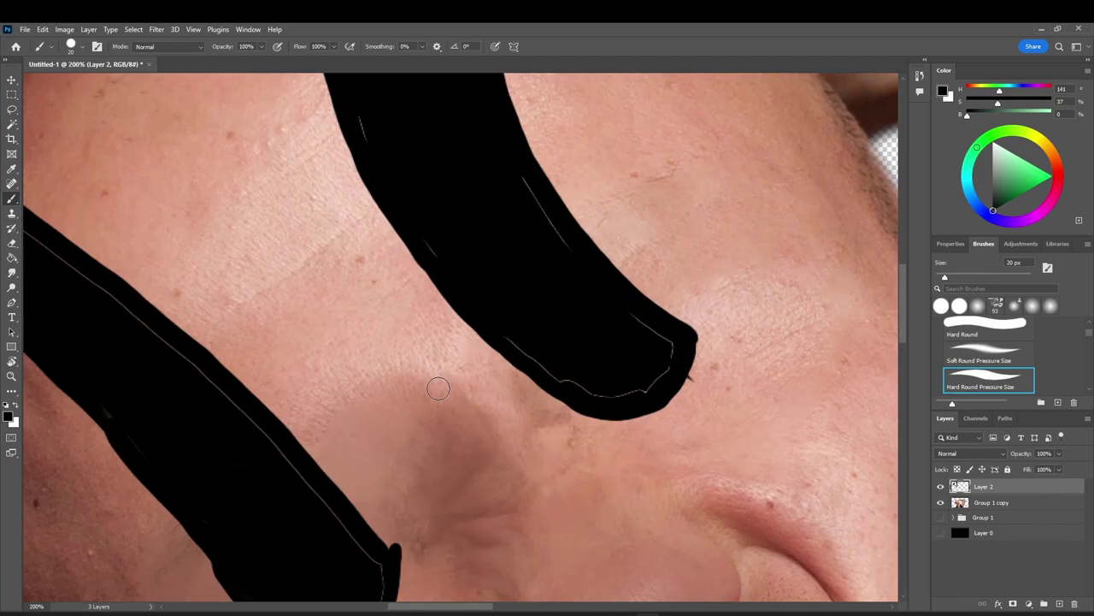
mouse_move(379, 392)
left_mouse_down()
mouse_move(274, 223)
mouse_move(217, 171)
left_mouse_up()
mouse_move(217, 173)
left_mouse_down()
mouse_move(538, 515)
mouse_move(267, 307)
left_mouse_up()
left_click_drag(267, 308, 635, 507)
mouse_move(855, 443)
left_mouse_down()
mouse_move(570, 347)
mouse_move(514, 255)
left_mouse_up()
mouse_move(517, 498)
left_mouse_down()
mouse_move(665, 481)
mouse_move(645, 467)
left_mouse_up()
left_click_drag(575, 395, 533, 330)
left_click_drag(445, 152, 644, 540)
left_click_drag(520, 201, 608, 453)
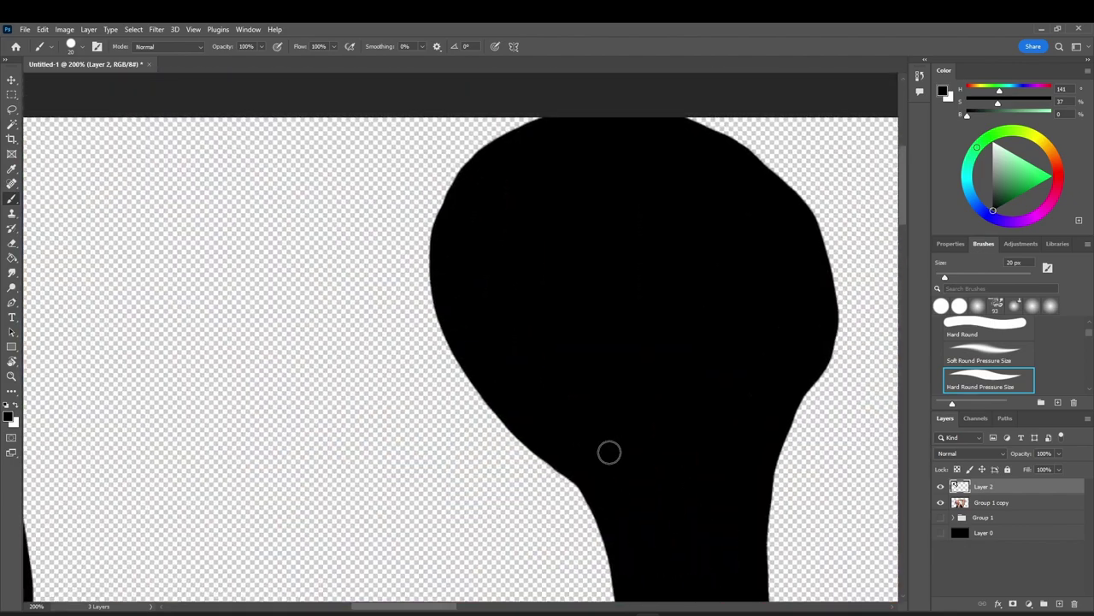
Select the Group 1 copy layer and hide the black stalk shapes on Layer 2
key("ctrl+minus")
key("ctrl+minus")
key("ctrl+minus")
key("ctrl+minus")
left_click(1027, 508)
left_click(941, 486)
scroll(524, 501, "up", 5)
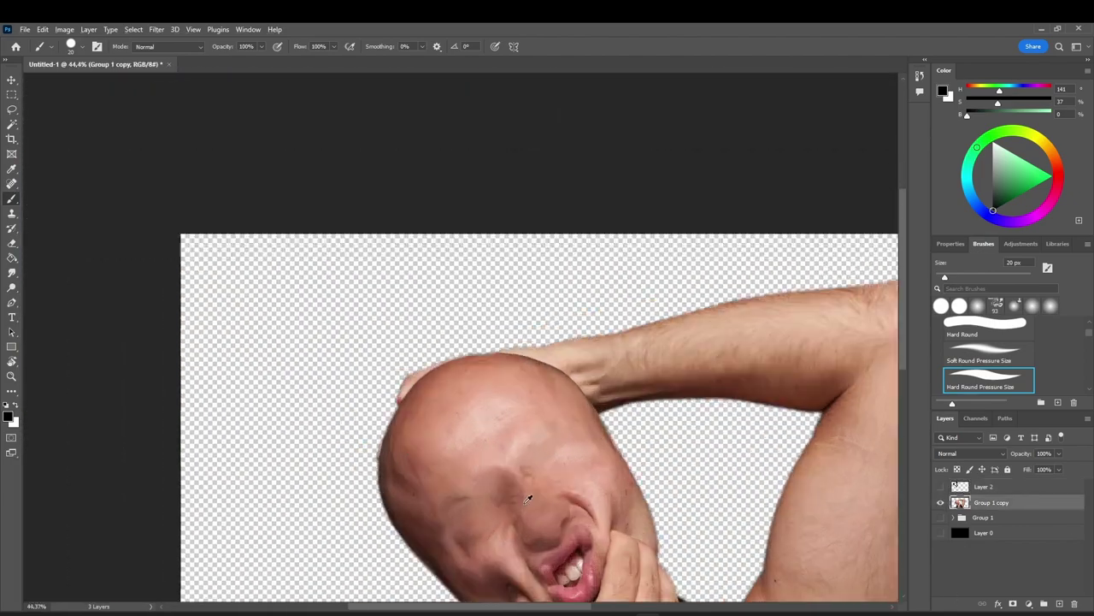
Expand Group 1, show it in place of Group 1 copy, and select its uppermost masked photo layer
left_click(953, 517)
left_click(940, 532)
left_click(941, 502)
left_click(938, 533)
left_click(939, 535)
left_click(1031, 537)
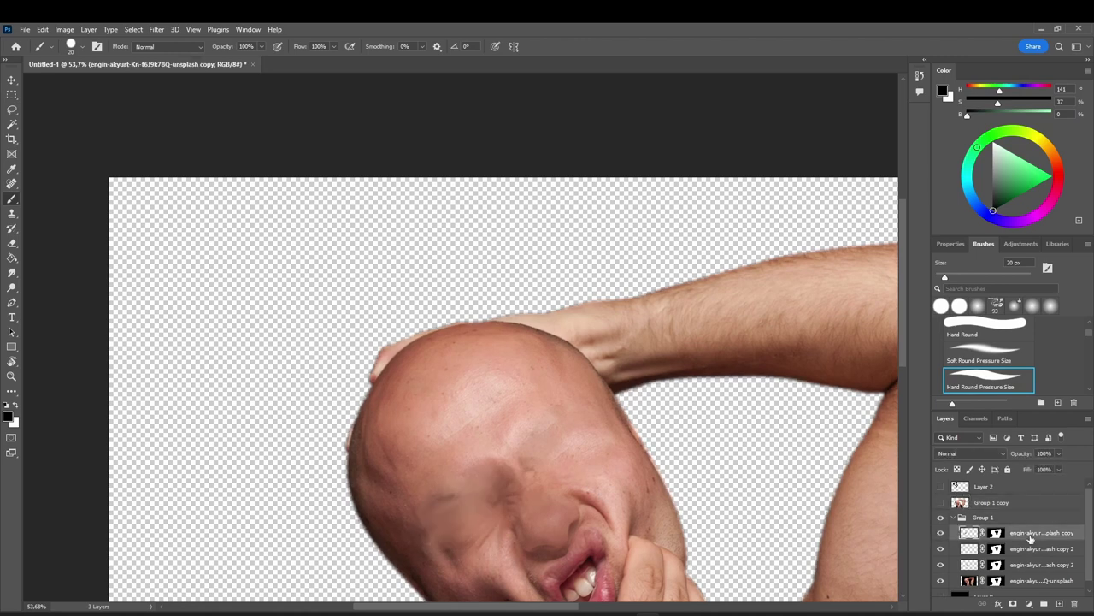
Duplicate Group 1's uppermost masked photo layer, place it above Group 1 copy to inspect it alone, then delete the duplicate
right_click(968, 534)
left_click(982, 544)
right_click(971, 531)
left_click(1037, 540)
right_click(1037, 539)
left_click(982, 98)
left_click(649, 183)
left_click_drag(1028, 533, 1019, 496)
left_click(954, 534)
left_click(941, 533)
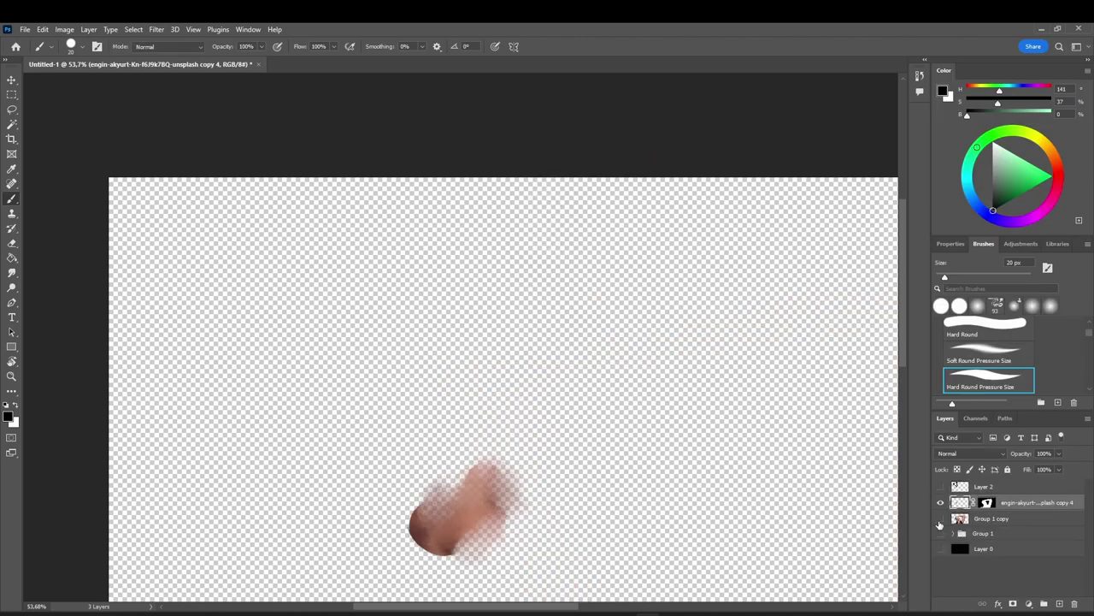
left_click(940, 533)
key("Delete")
Lasso a patch of forehead skin on Group 1 copy, copy it to a new layer and hide Group 1
left_click(12, 110)
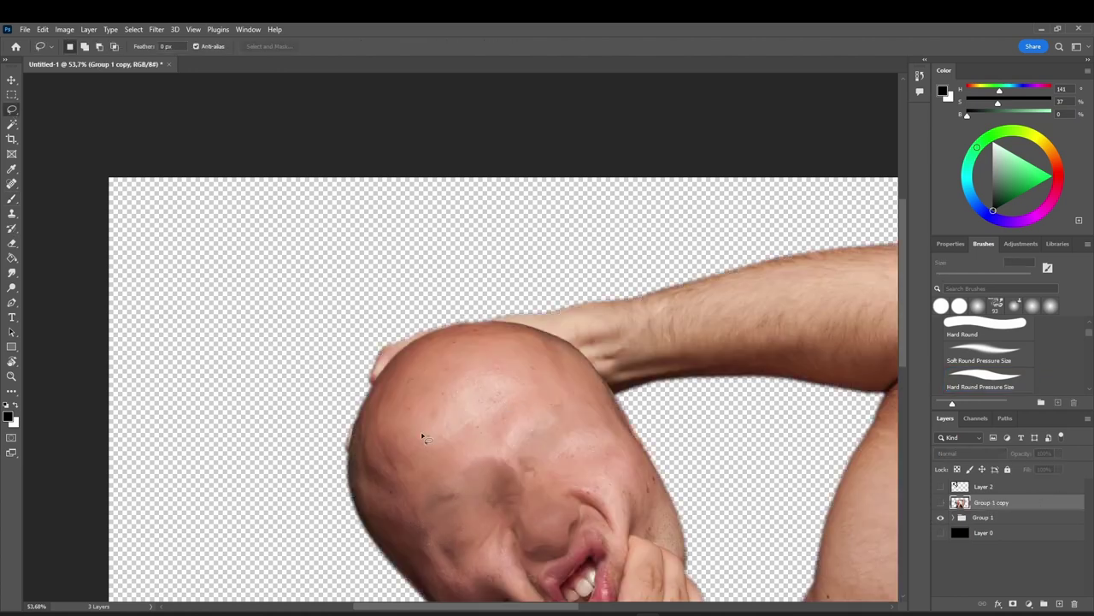
left_click_drag(422, 435, 414, 434)
key("ctrl+d")
key("ctrl+j")
left_click(940, 533)
Put the skin patch layer into a new group, Group 2, and place it above the visible stalk shape layer
key("v")
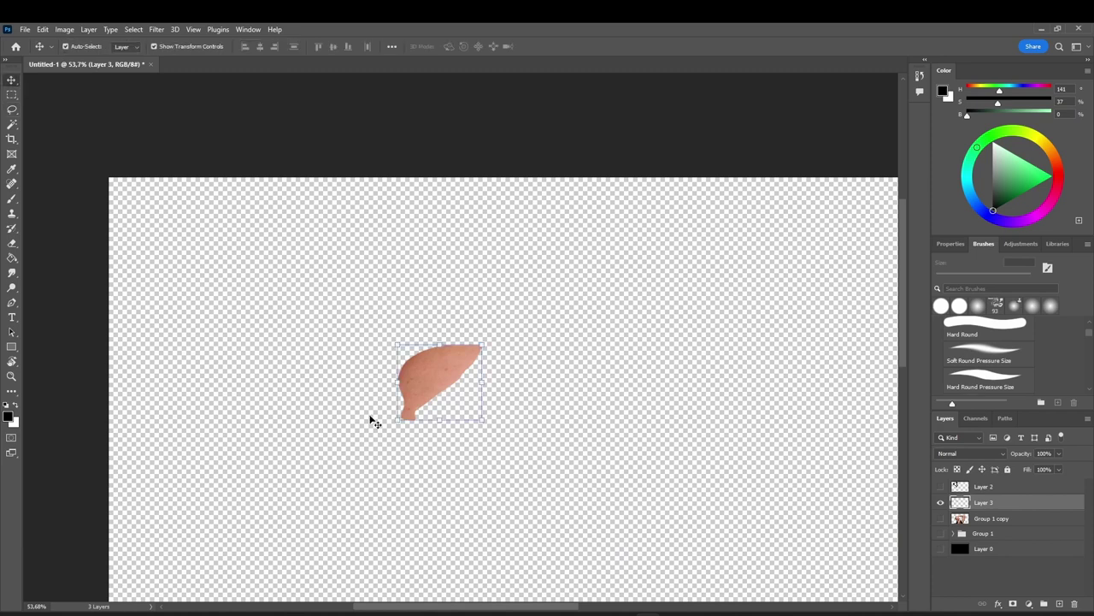
right_click(992, 500)
left_click(932, 191)
left_click(637, 205)
left_click(940, 517)
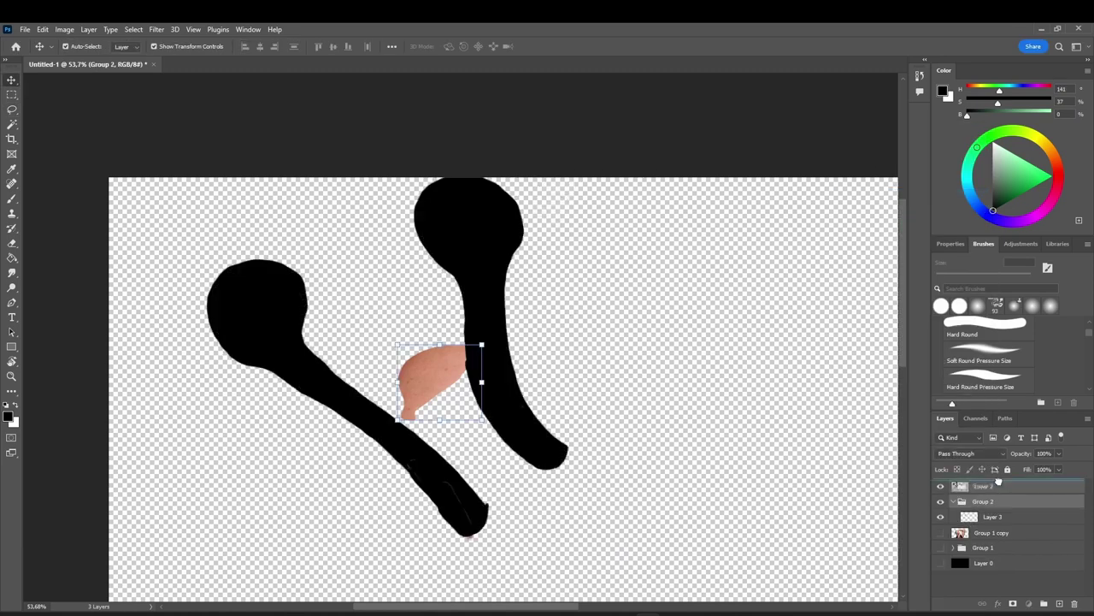
Move the skin patch to the base of the left stalk and set a duplicate, Layer 3 copy, beside it
mouse_move(423, 378)
left_mouse_down()
mouse_move(398, 503)
mouse_move(476, 542)
mouse_move(506, 509)
left_mouse_up()
right_click(993, 506)
left_click(928, 175)
left_click(628, 193)
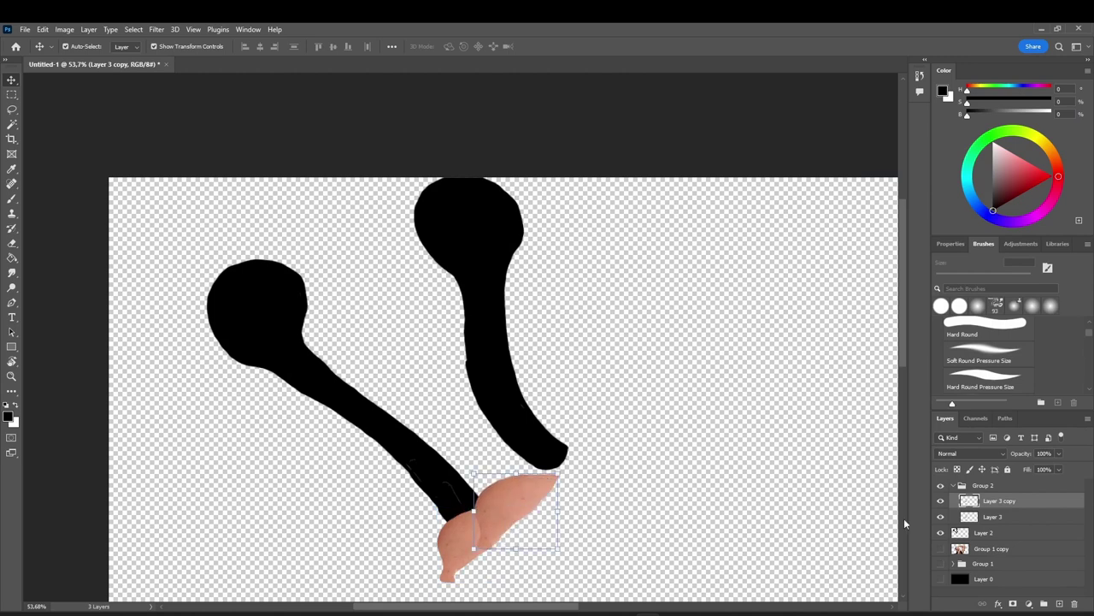
Mask Layer 3 copy and paint out the seam between the two patches with a 39 px Soft Round Pressure Opacity brush
left_click(1013, 604)
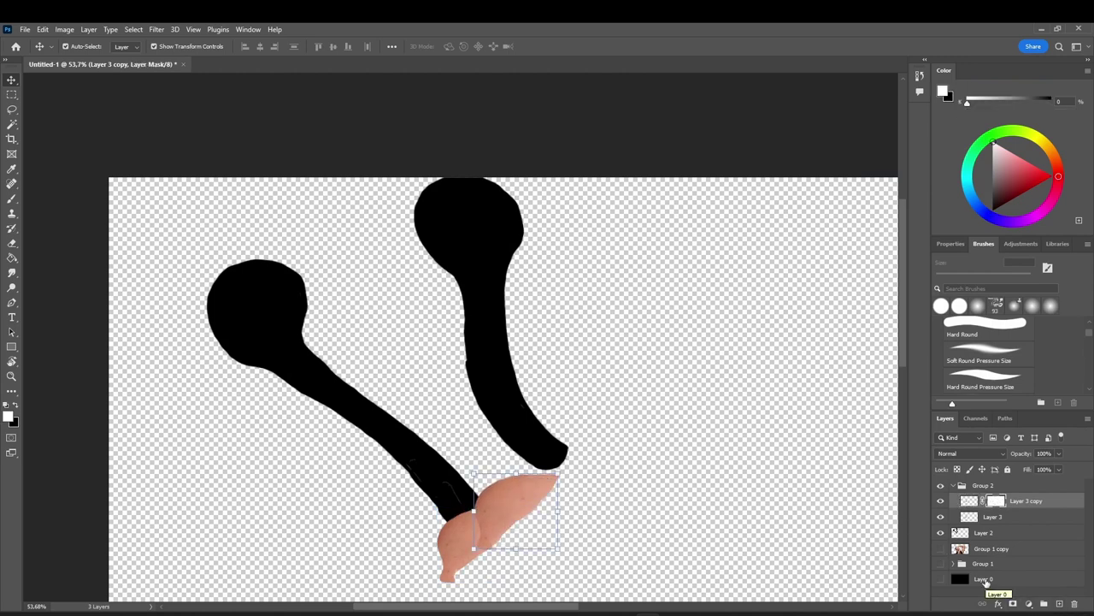
key("x")
key("b")
left_click_drag(486, 527, 482, 549)
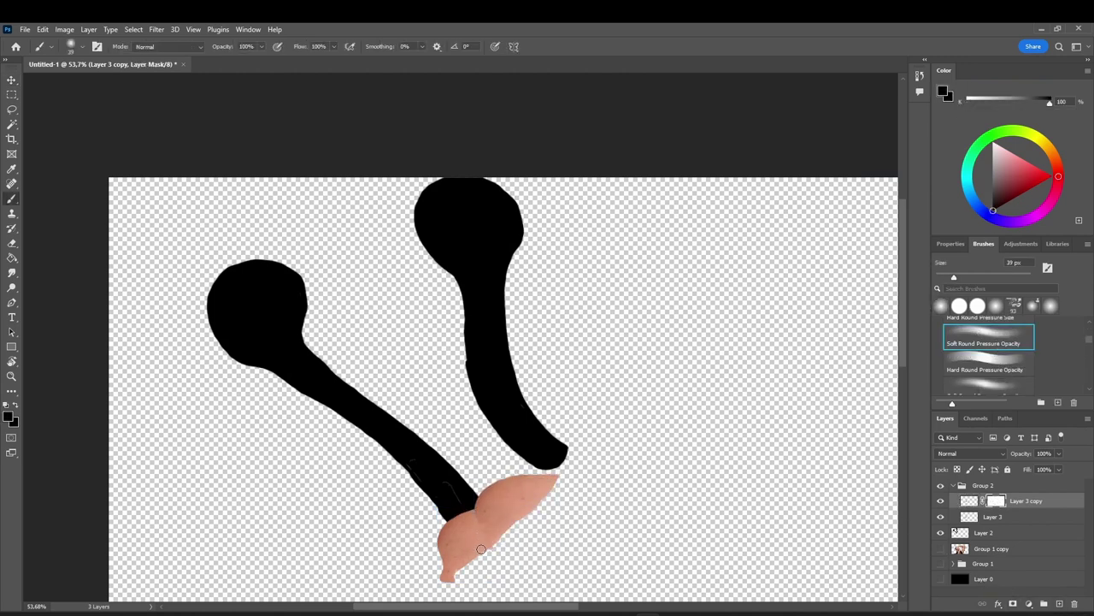
key("x")
key("x")
key("x")
Duplicate Layer 3 as Layer 3 copy 2, bring it above the other patches and shift it up the left stalk
right_click(1011, 518)
left_click(974, 78)
key("Return")
left_click_drag(1018, 519, 1016, 496)
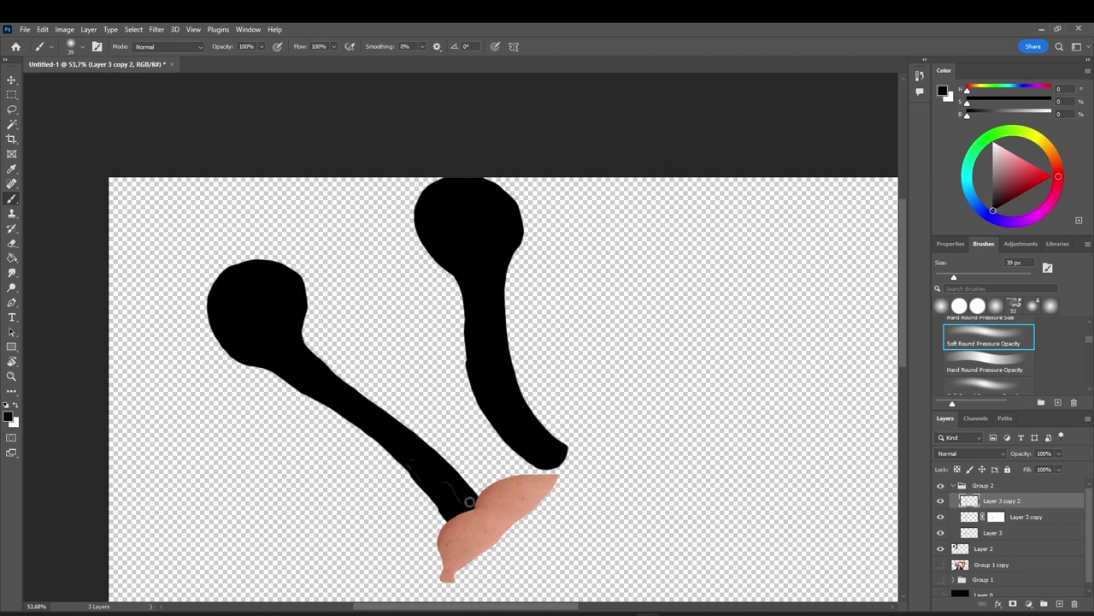
key("v")
left_click_drag(472, 538, 457, 514)
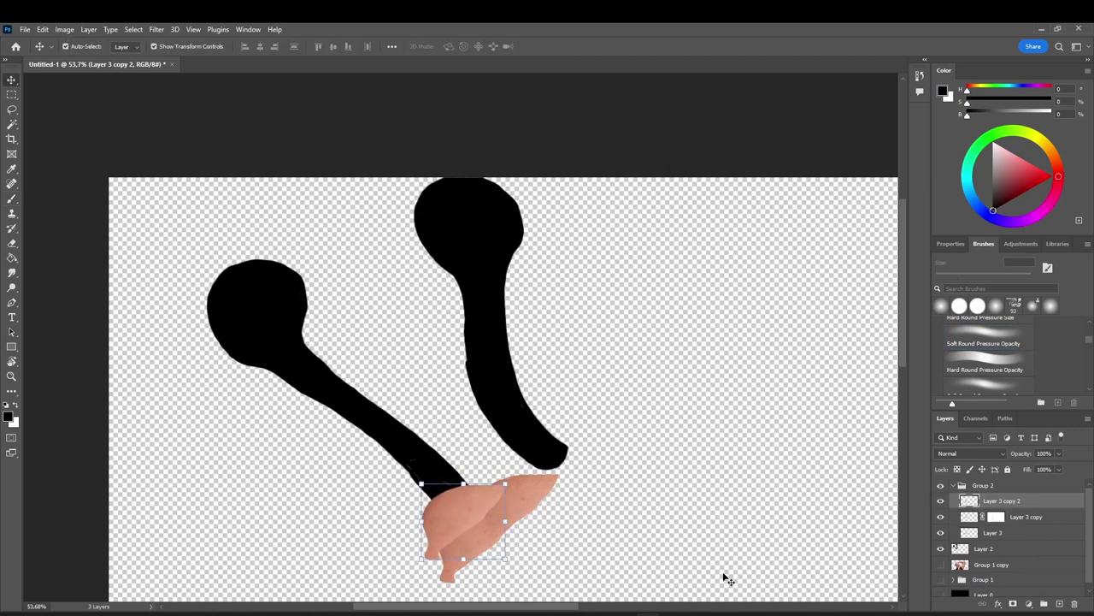
Add a mask to Layer 3 copy 2 and blend its edge into the patches beneath with the soft brush
left_click(1013, 604)
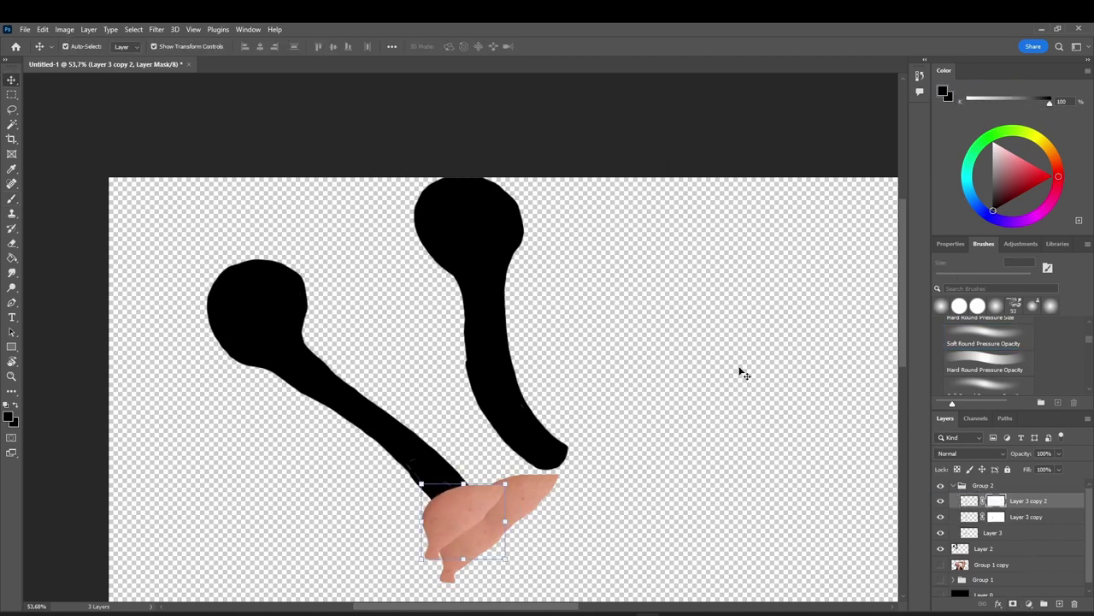
key("b")
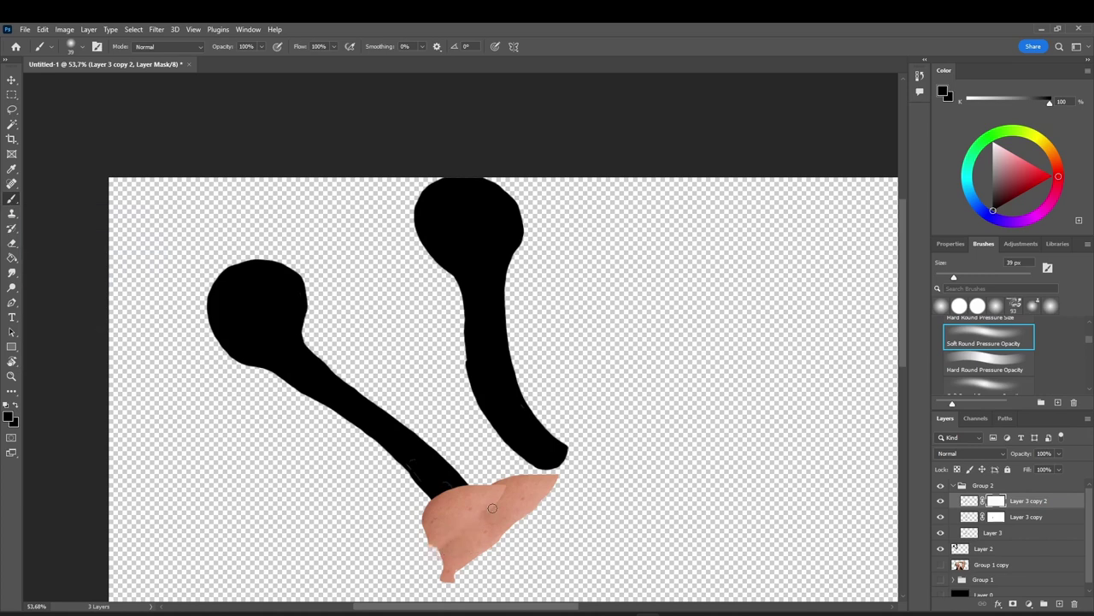
key("x")
Duplicate the masked skin patch as Layer 3 copy 3, copy 4 and copy 5, moving the copies up the left stalk
right_click(1029, 502)
left_click(923, 182)
key("Return")
left_click(11, 80)
left_click_drag(451, 508, 439, 471)
right_click(1025, 502)
left_click(919, 176)
key("Return")
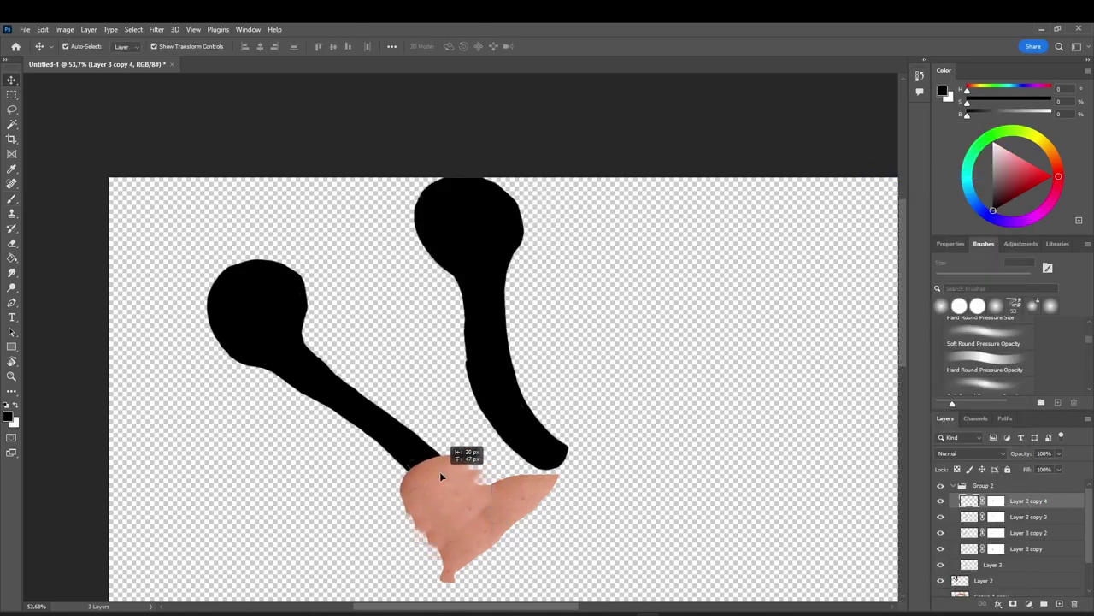
right_click(1028, 502)
left_click(919, 210)
key("Return")
Keep duplicating the masked skin patch through Layer 3 copy 14, staggering the copies along the left stalk up to its bulb
left_click_drag(425, 459, 236, 326)
right_click(1029, 504)
left_click(932, 175)
left_click(653, 188)
right_click(1032, 504)
left_click(924, 175)
key("Return")
right_click(1028, 500)
left_click(905, 175)
key("Return")
right_click(1028, 502)
left_click(907, 175)
key("Return")
right_click(1029, 501)
left_click(906, 174)
key("Return")
right_click(1020, 502)
left_click(906, 175)
key("Return")
right_click(1020, 503)
left_click(907, 175)
key("Return")
right_click(1020, 503)
left_click(906, 175)
key("Return")
right_click(1020, 502)
left_click(907, 174)
key("Return")
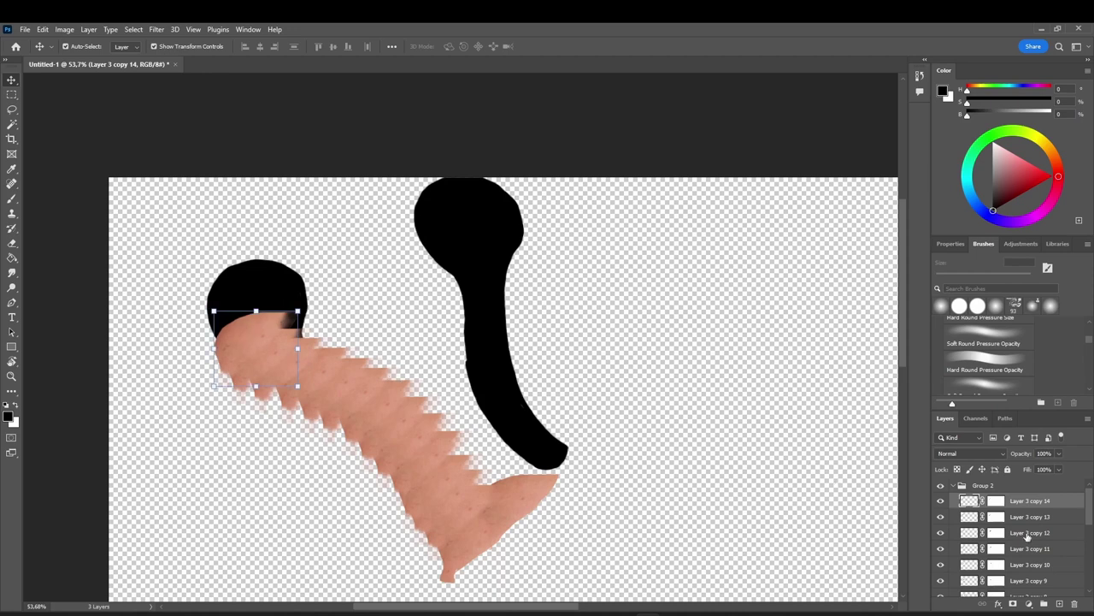
Duplicate the skin patch as Layer 3 copy 15, copy 16 and copy 17, extending the strip across the left stalk's bulb
right_click(1020, 503)
left_click(918, 174)
key("Return")
right_click(1031, 501)
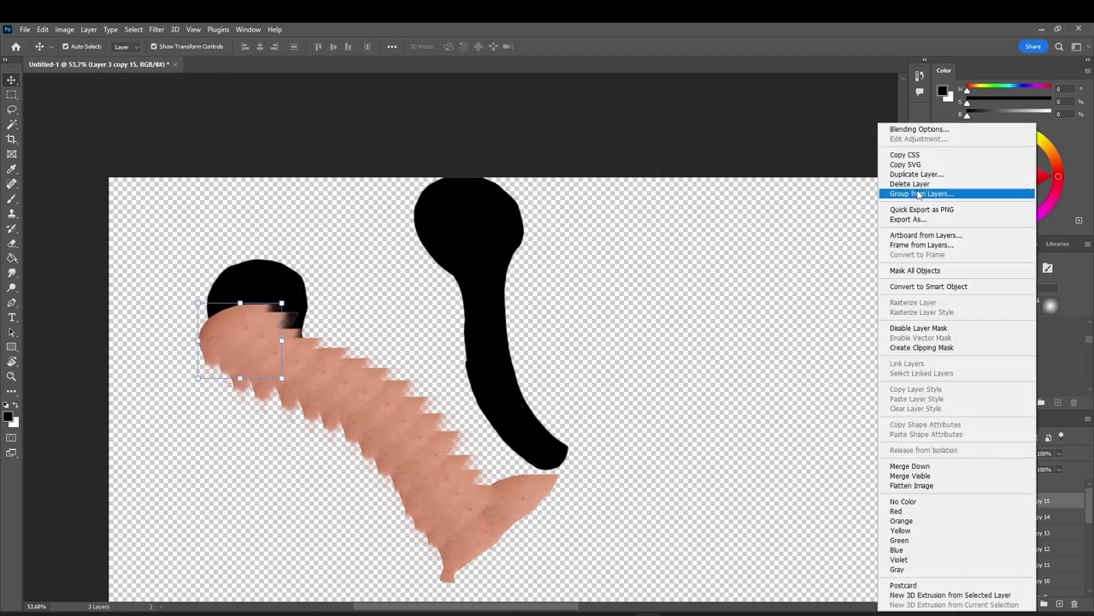
left_click(906, 174)
key("Return")
left_click_drag(216, 344, 203, 291)
right_click(1020, 503)
left_click(901, 176)
key("Return")
Add a mask to Group 2 and trim the strip's jagged edges smooth with an 81 px Hard Round Pressure Size brush
left_click(952, 486)
left_click(1013, 604)
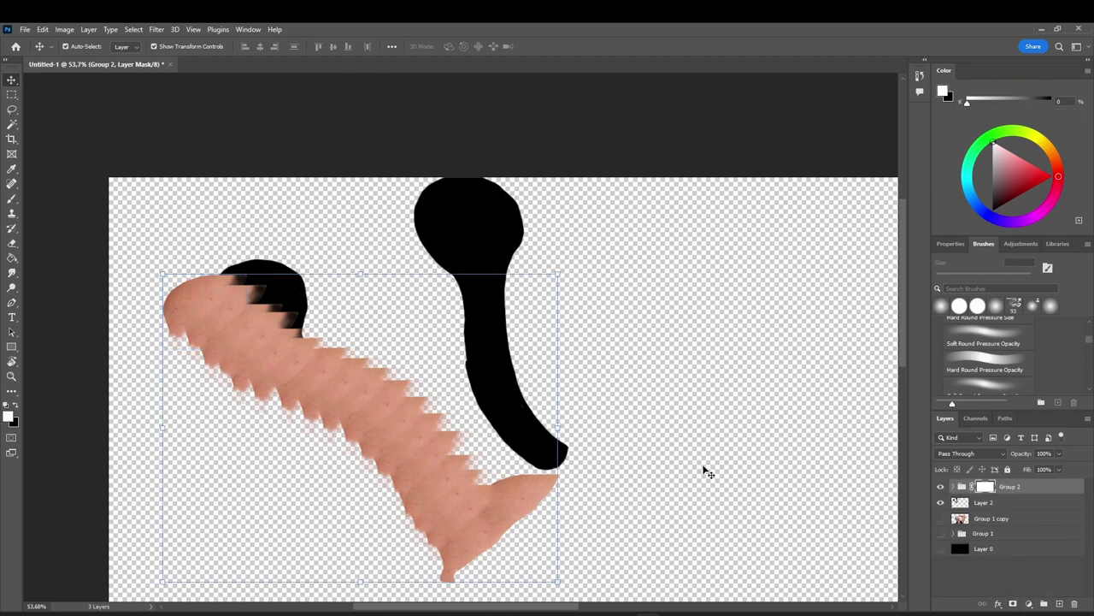
left_click(946, 318)
key("x")
mouse_move(564, 494)
left_mouse_down()
mouse_move(489, 494)
mouse_move(306, 326)
mouse_move(231, 276)
mouse_move(455, 582)
mouse_move(295, 407)
mouse_move(418, 582)
left_mouse_up()
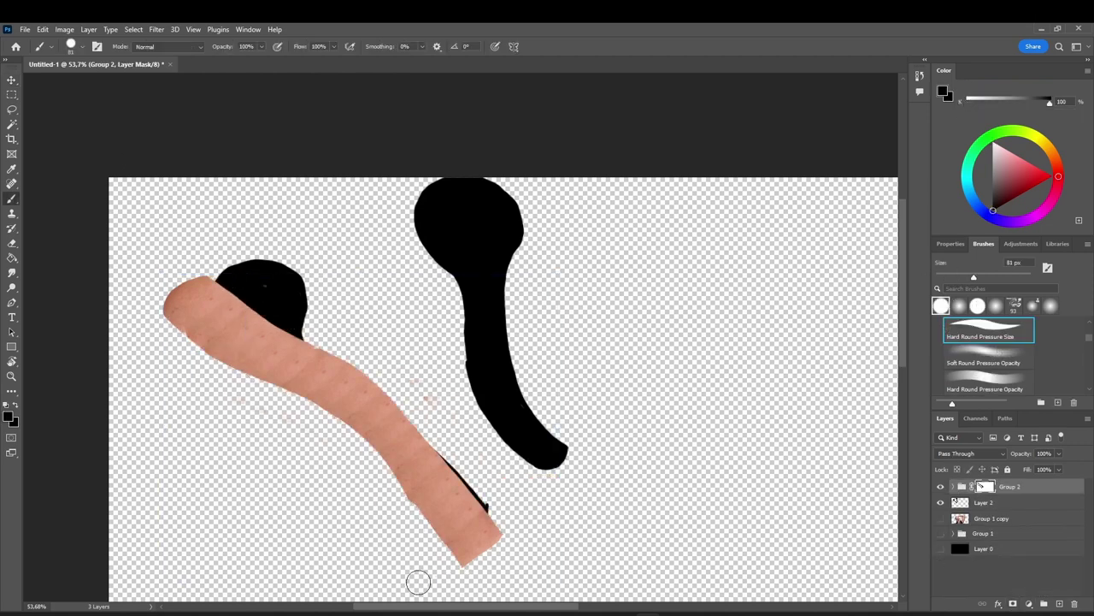
Duplicate Group 2 as Group 2 copy, turn off layer auto-select, and shift the copy up and right to widen the skin strip
right_click(1029, 496)
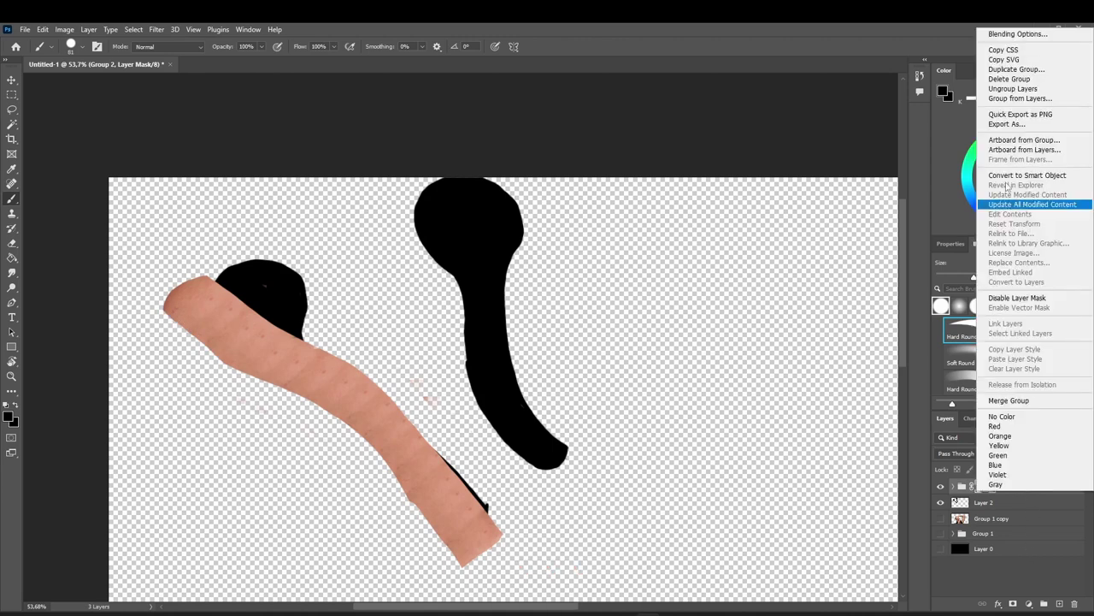
left_click(1017, 70)
key("Return")
key("v")
left_click_drag(329, 392, 362, 376)
key("ctrl+z")
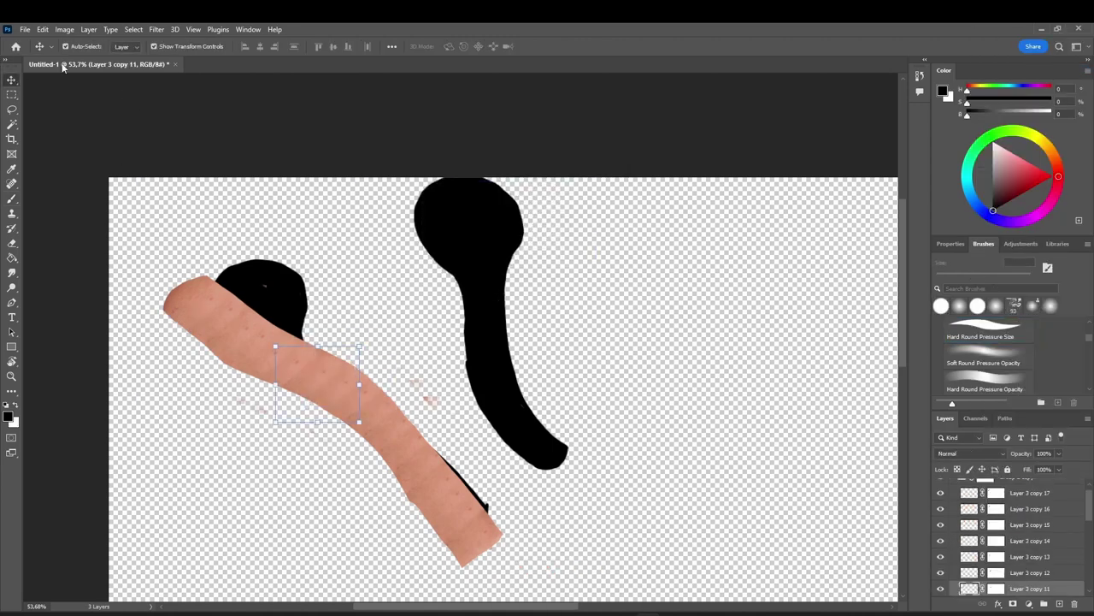
left_click(65, 47)
scroll(970, 518, "up", 1)
left_click(953, 486)
left_click(1017, 486)
left_click_drag(377, 417, 403, 399)
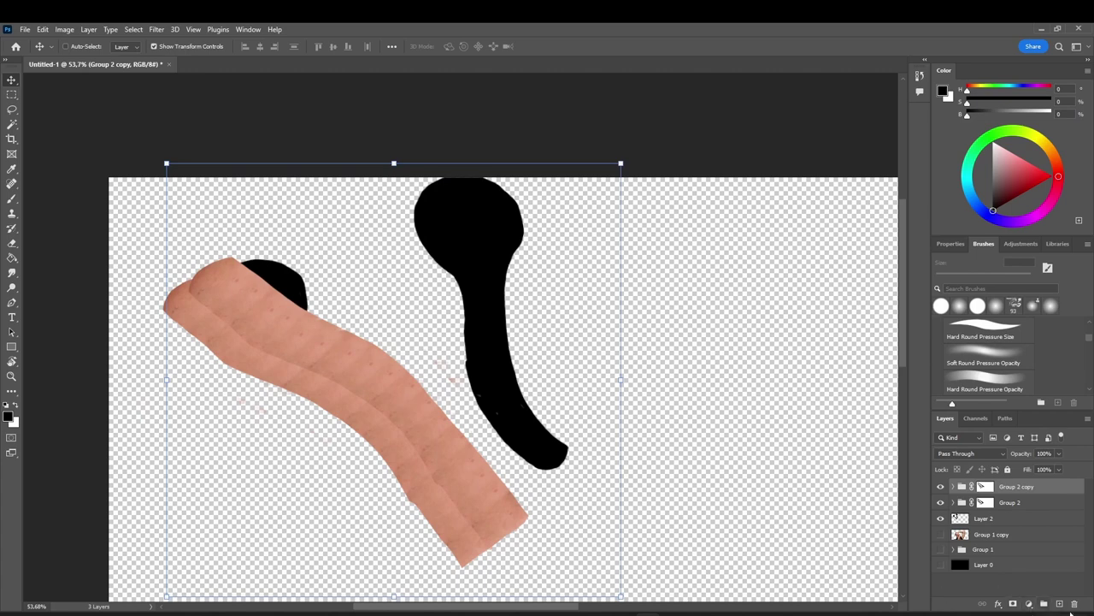
Add another mask to Group 2 copy and paint away the seam between the two skin strips with an 81 px soft brush
left_click(1012, 603)
left_click(972, 359)
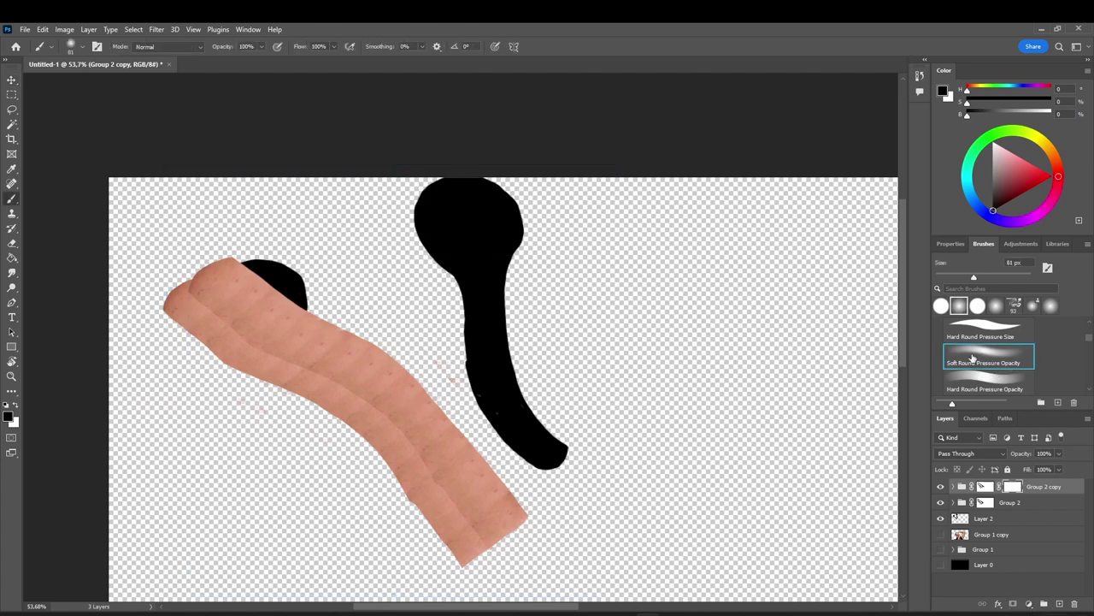
left_click(1013, 486)
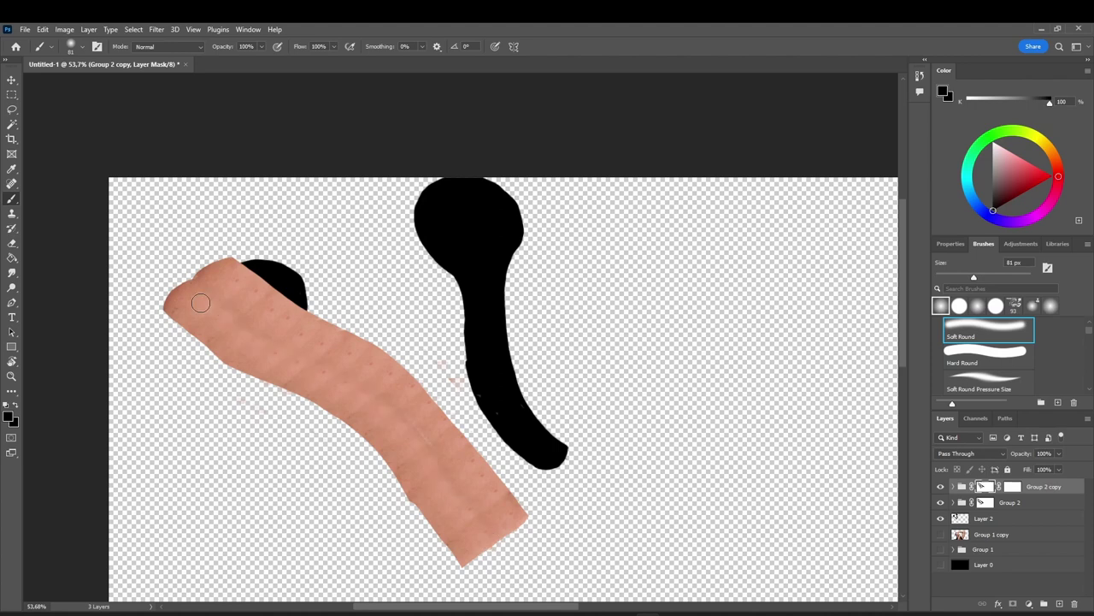
key("v")
right_click(1057, 487)
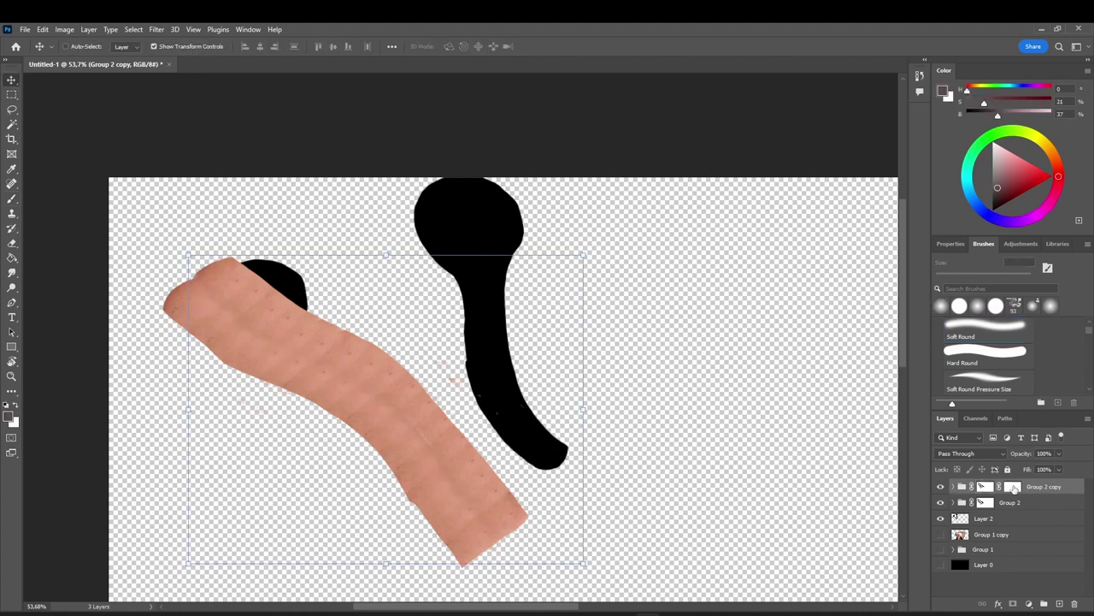
Duplicate Group 2 copy as Group 2 copy 2 and copy 3, shifting each up and right to widen the skin sheet
left_click(977, 65)
left_click(640, 190)
left_click_drag(383, 379, 404, 362)
right_click(1031, 485)
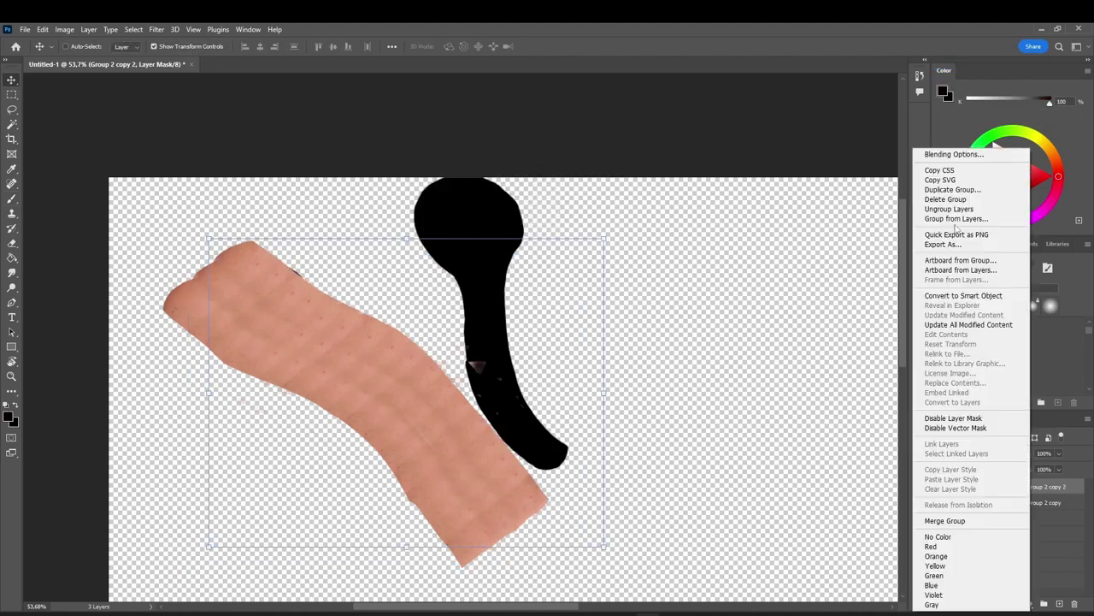
left_click(958, 190)
key("Return")
left_click_drag(378, 327, 513, 220)
Duplicate the skin strip as Group 2 copy 4 through copy 7, extending the sheet up and right toward the right stalk
right_click(1038, 486)
left_click(973, 64)
key("Return")
right_click(1038, 486)
left_click(973, 66)
key("Return")
right_click(1036, 483)
left_click(1016, 66)
key("Return")
right_click(1038, 486)
left_click(1016, 66)
key("Return")
Duplicate Group 2 copy 7 as Group 2 copy 8, and nudge copies 7 and 8 to close the gap between the strips
right_click(1038, 486)
left_click(975, 193)
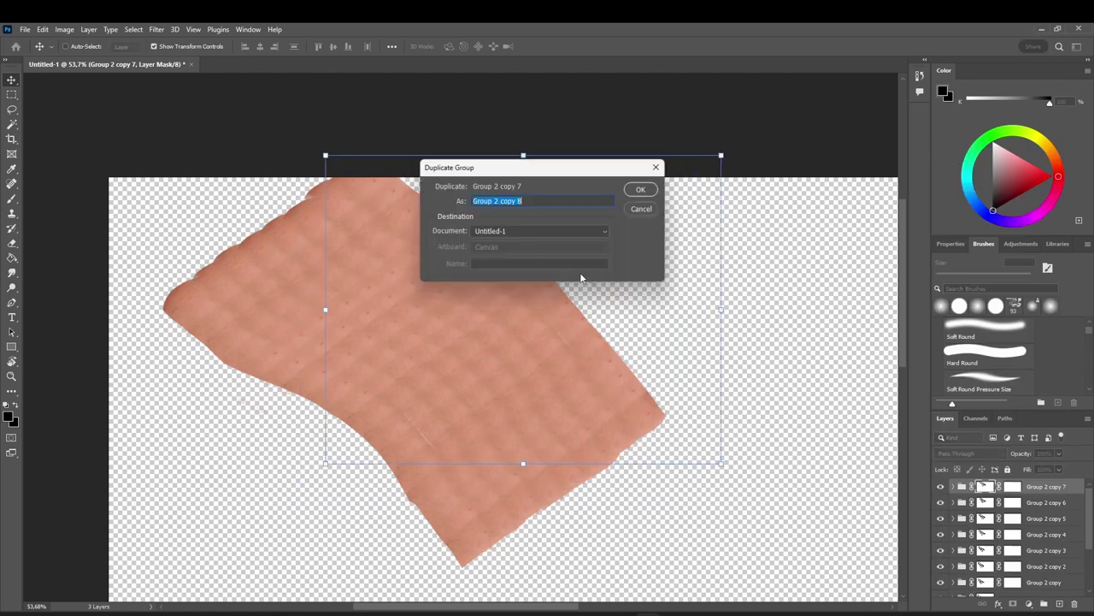
key("Return")
left_click_drag(547, 276, 571, 249)
left_click(1038, 502)
left_click_drag(481, 354, 473, 358)
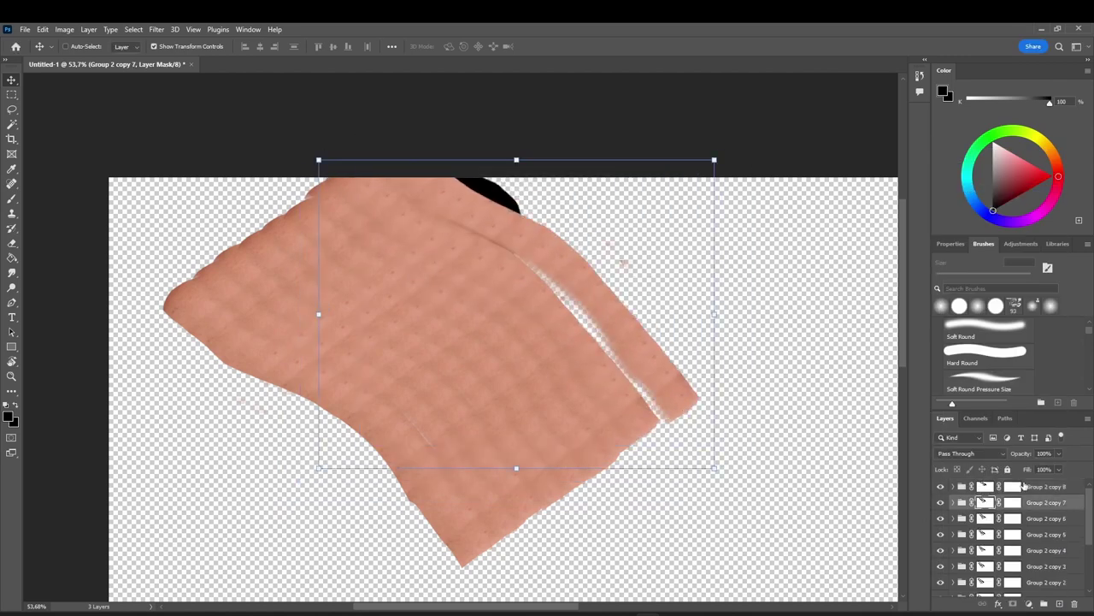
left_click(1028, 487)
left_click_drag(594, 290, 570, 304)
Duplicate Group 2 copy 8 and its new copy, placing the strip so skin fully covers the right stalk's outer edge
right_click(1056, 486)
left_click(983, 190)
key("Return")
left_click_drag(521, 241, 576, 225)
right_click(1041, 487)
left_click(980, 190)
key("Return")
Combine Group 2 and all its copies into Group 3, and duplicate it as Group 3 copy
scroll(985, 538, "down", 5)
left_click(1033, 565, "shift")
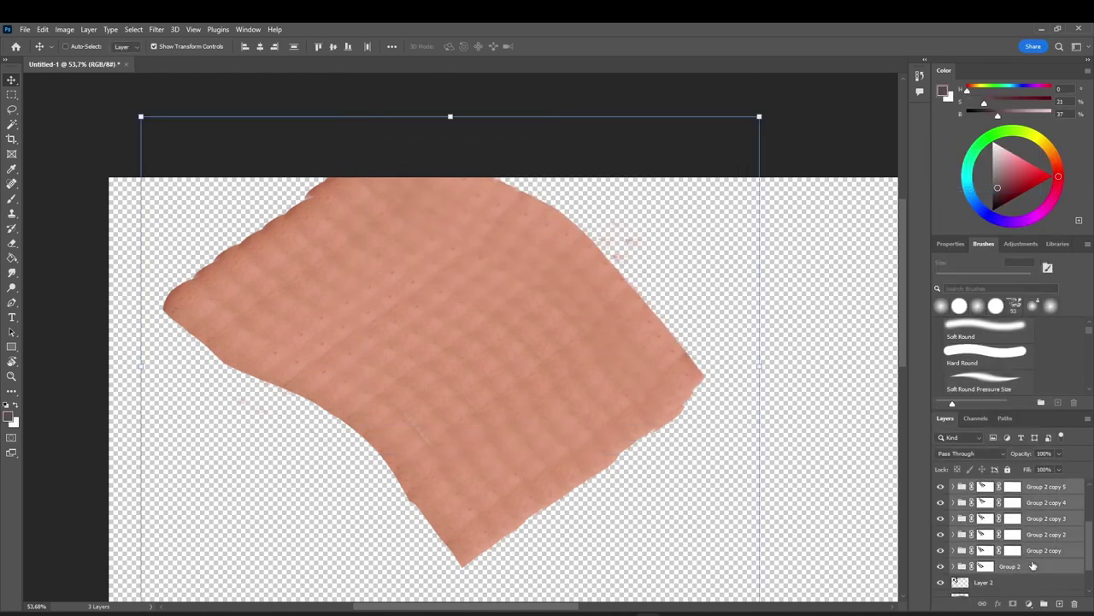
right_click(1033, 563)
left_click(1028, 171)
right_click(981, 489)
left_click(902, 190)
key("Return")
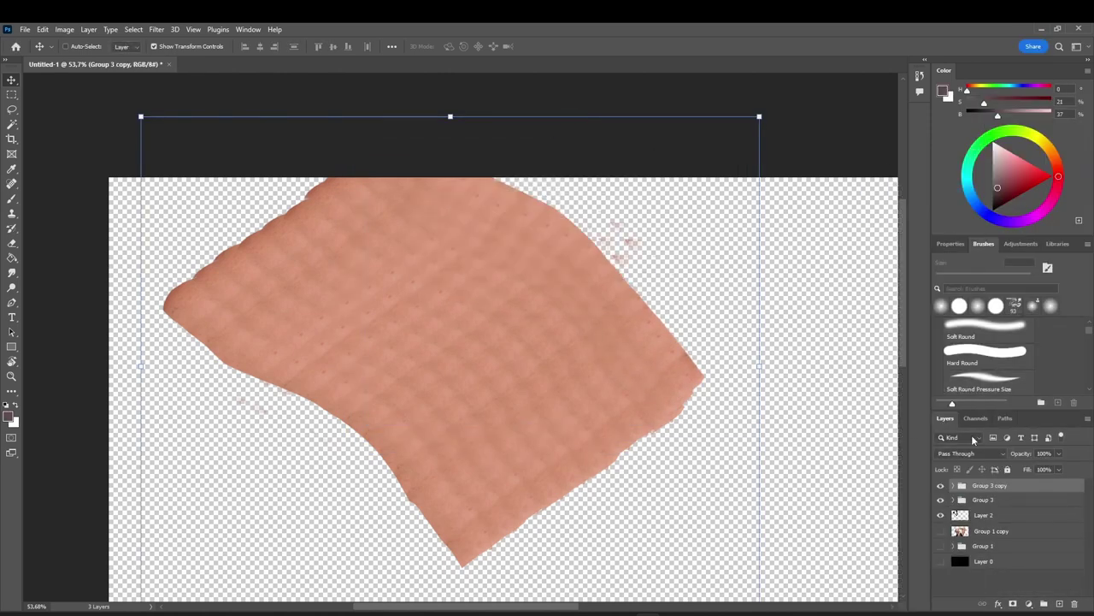
Examine the nested layers inside Group 3 copy and Group 3
left_click(152, 606)
left_click(953, 486)
left_click(953, 485)
left_click(953, 486)
left_click(954, 501)
left_click(952, 517)
left_click(953, 500)
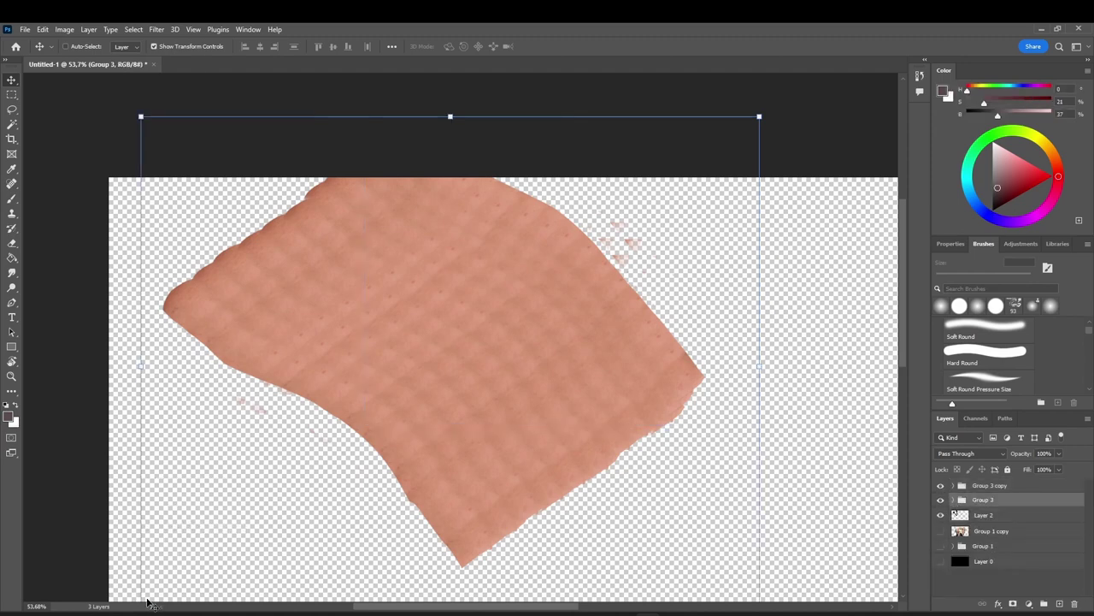
Switch the document status readout to the layer and group count
left_click(152, 606)
left_click(174, 594)
left_click(152, 606)
left_click(192, 529)
left_click(151, 606)
left_click(184, 485)
left_click(152, 606)
left_click(199, 519)
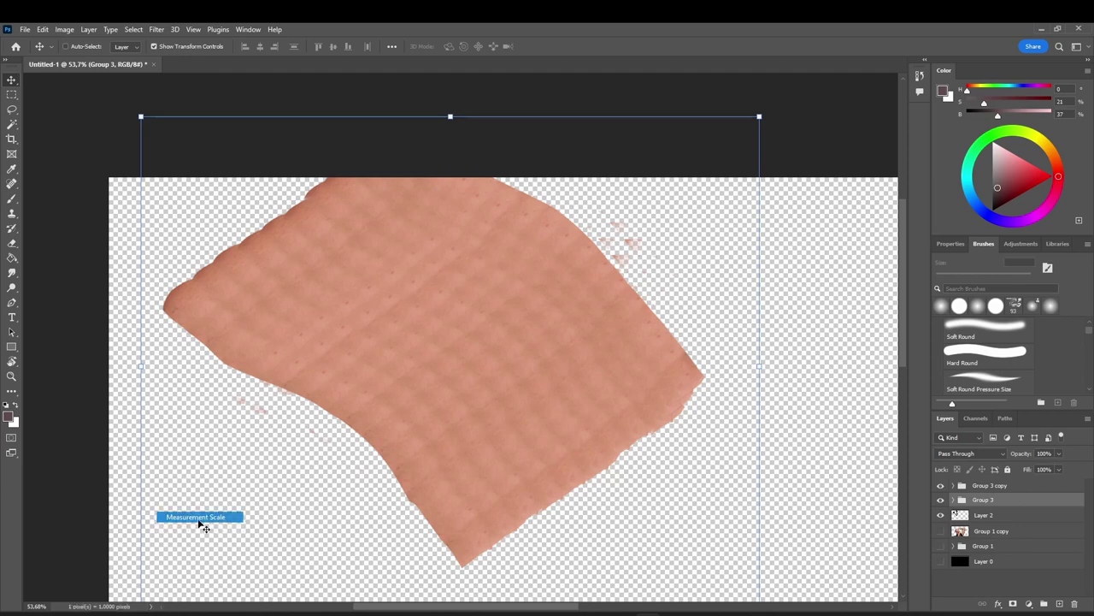
left_click(151, 606)
left_click(205, 604)
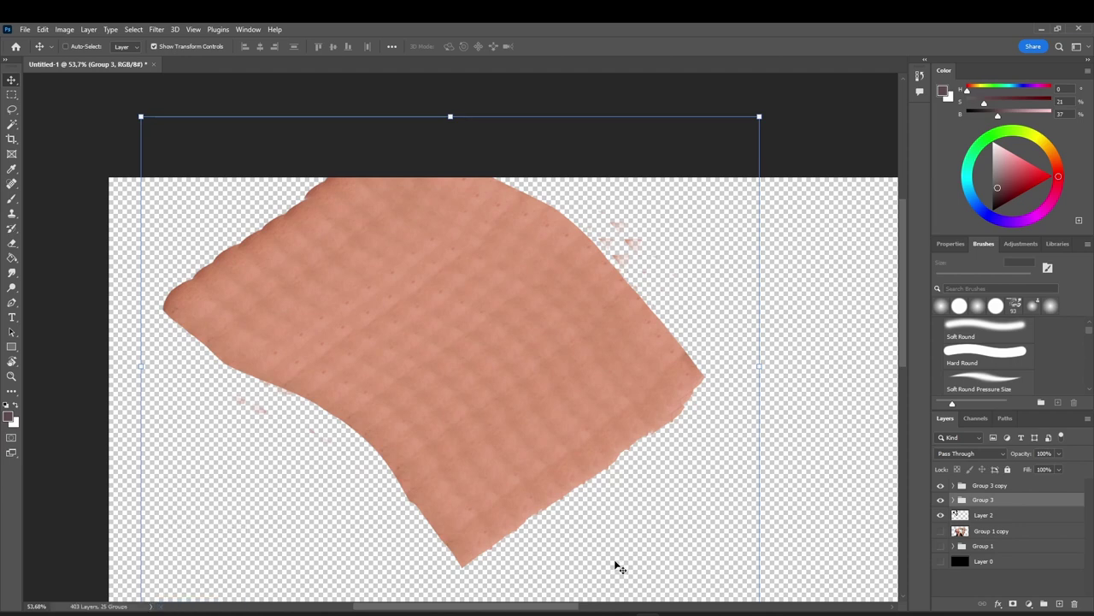
Hide Group 3 and merge Group 3 copy into a single layer
right_click(975, 497)
left_click(971, 501)
right_click(971, 501)
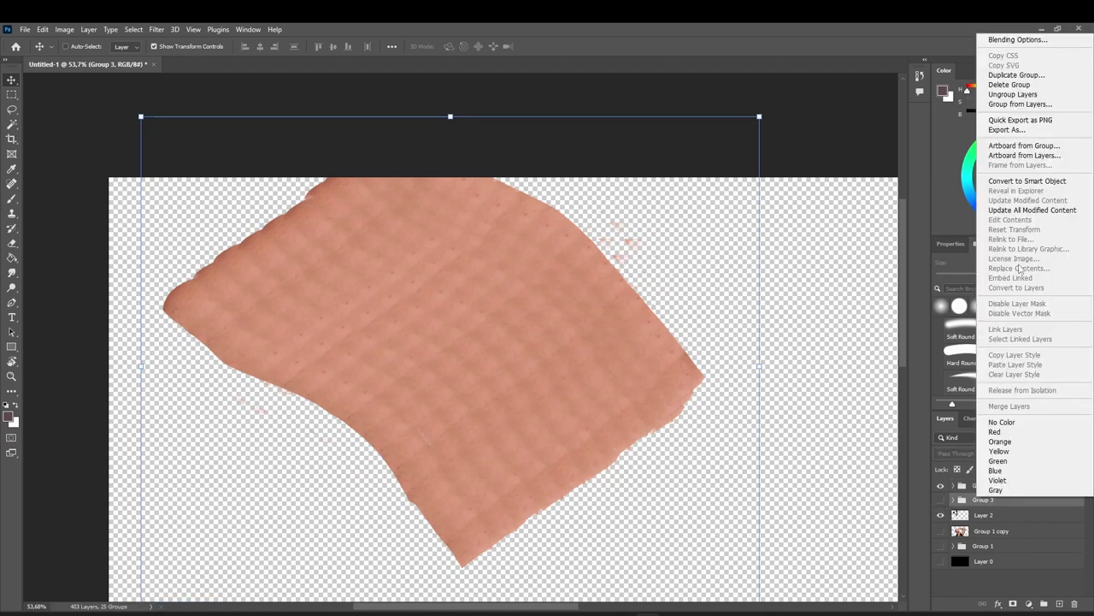
right_click(941, 496)
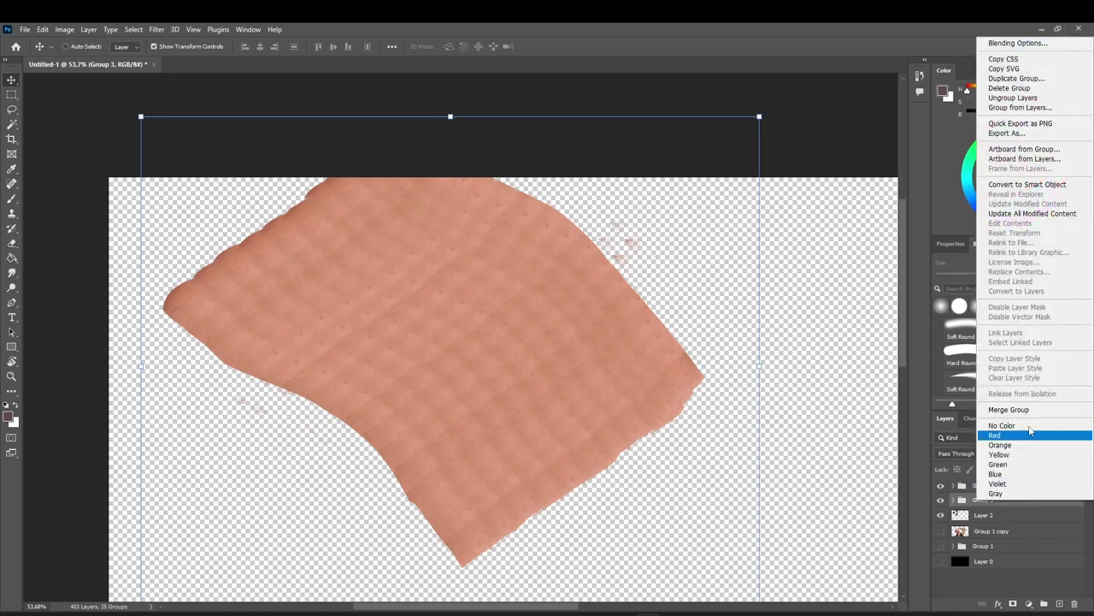
left_click(941, 501)
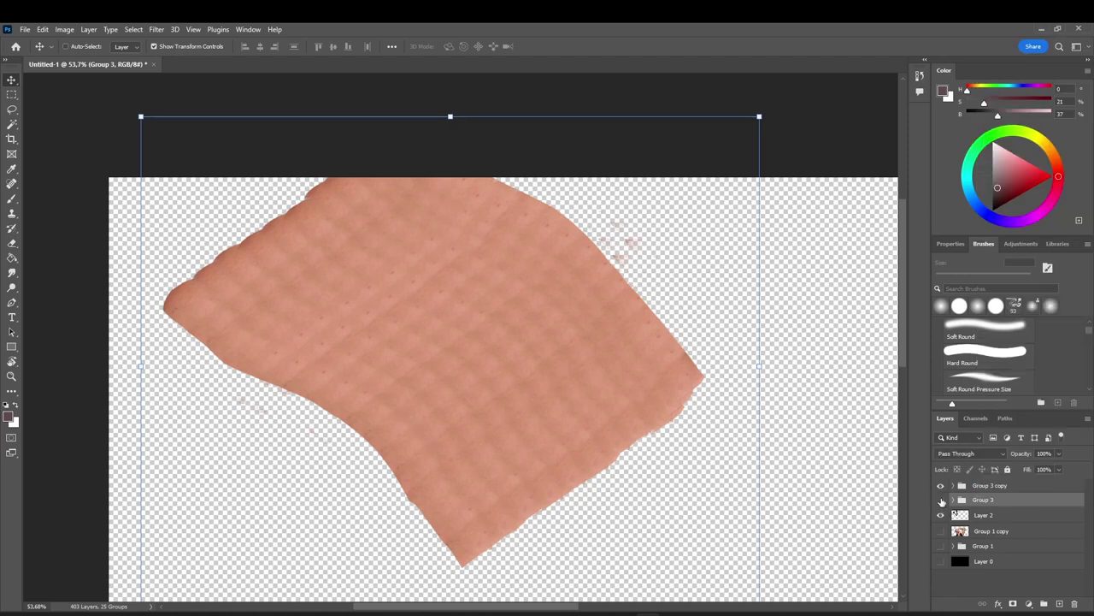
right_click(1004, 486)
left_click(916, 396)
Move the merged Group 3 copy below Group 3 and clip it to the stalk silhouettes on Layer 2
left_click_drag(999, 487, 995, 508)
right_click(996, 503)
left_click(873, 344)
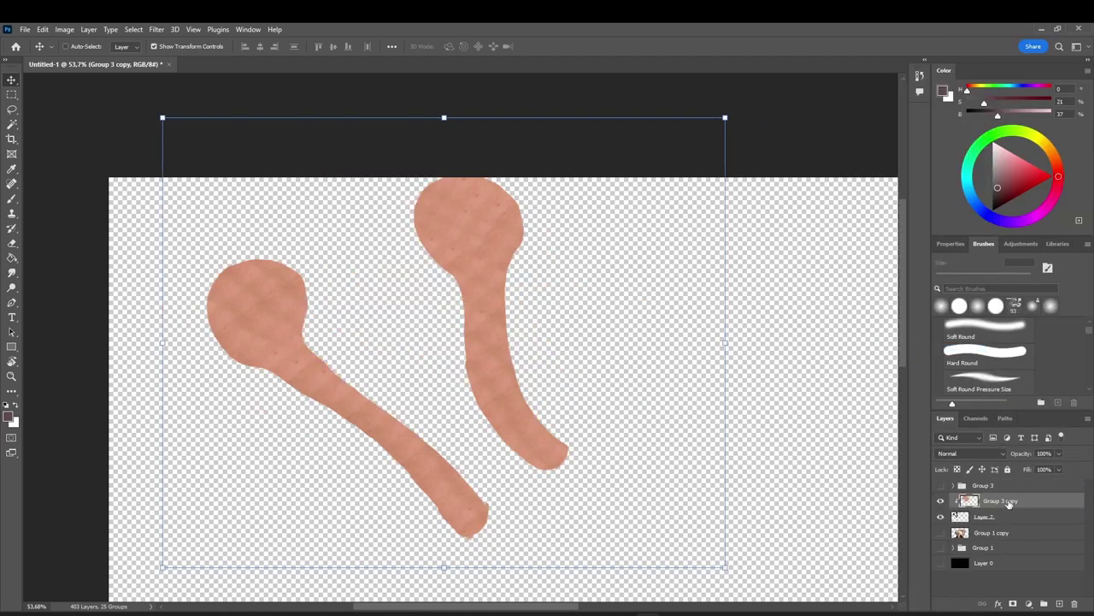
Smudge the skin texture smooth across both stalks with a 93 px Kyle's Concept brush at 24% strength
left_click(12, 271)
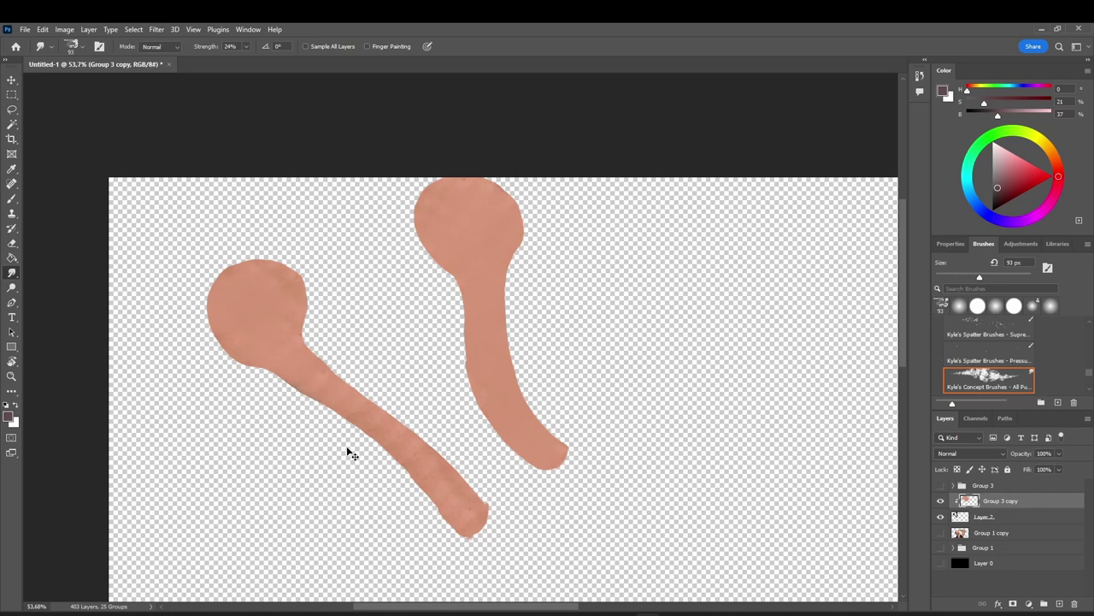
Show Group 3 and unclip Group 3 copy for comparison, restore its clipping mask on Layer 2, and hide Group 3 again
left_click(941, 486)
left_click(941, 485)
left_click(941, 485)
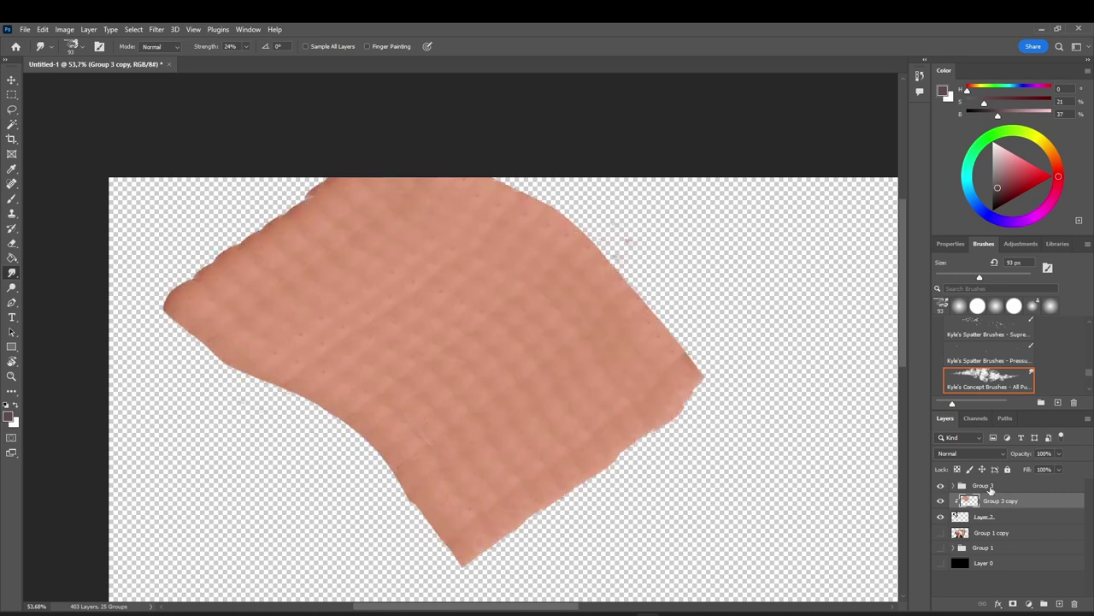
right_click(990, 488)
mouse_move(973, 487)
left_mouse_down()
mouse_move(986, 508)
mouse_move(990, 481)
left_mouse_up()
left_click(940, 502)
right_click(1000, 503)
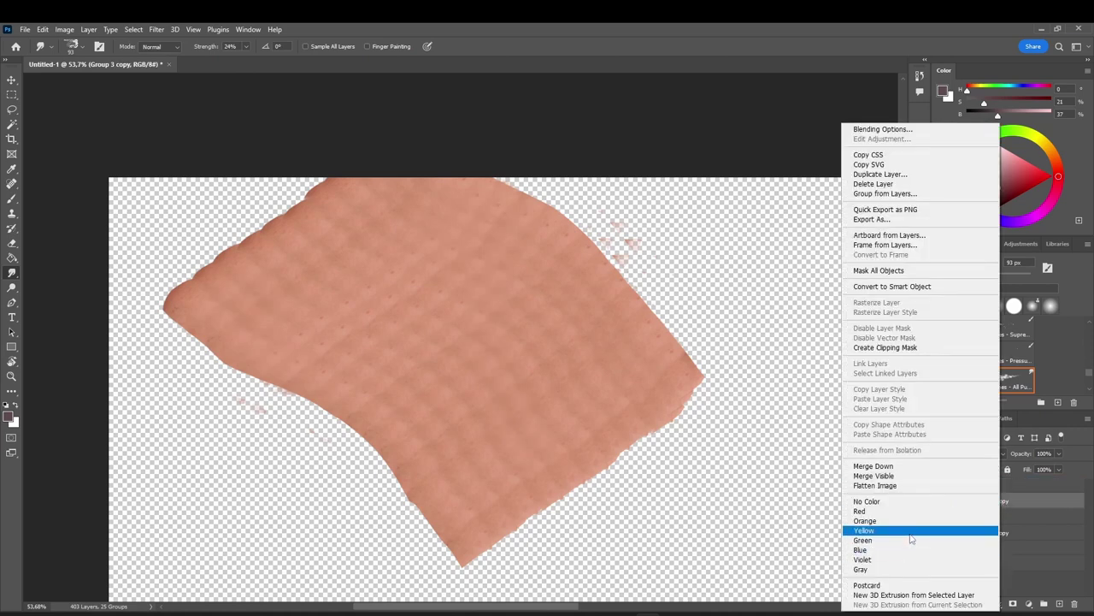
left_click(1010, 519)
right_click(999, 504)
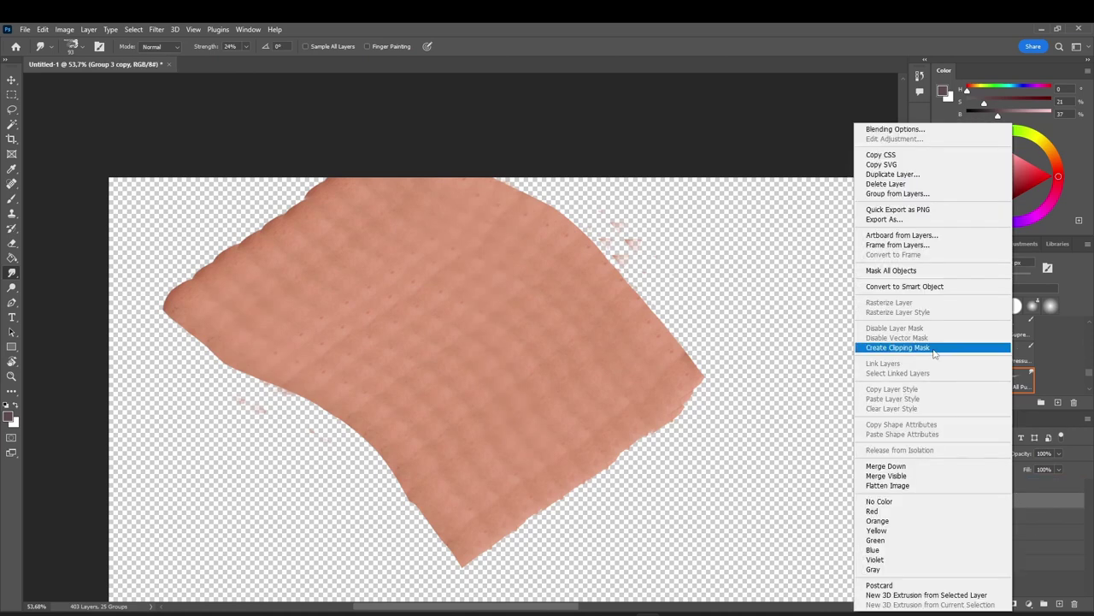
left_click(897, 345)
left_click(940, 486)
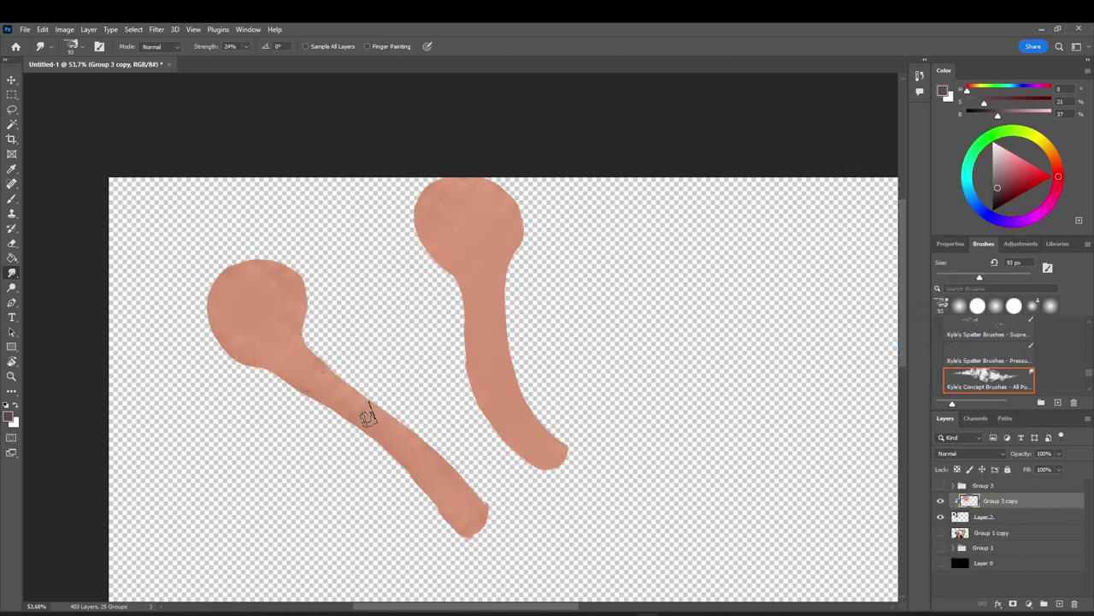
Clone clean skin over the spots and dark patches on the left stalk using a 30 px Soft Round Clone Stamp
key("ctrl+plus")
key("ctrl+plus")
key("ctrl+plus")
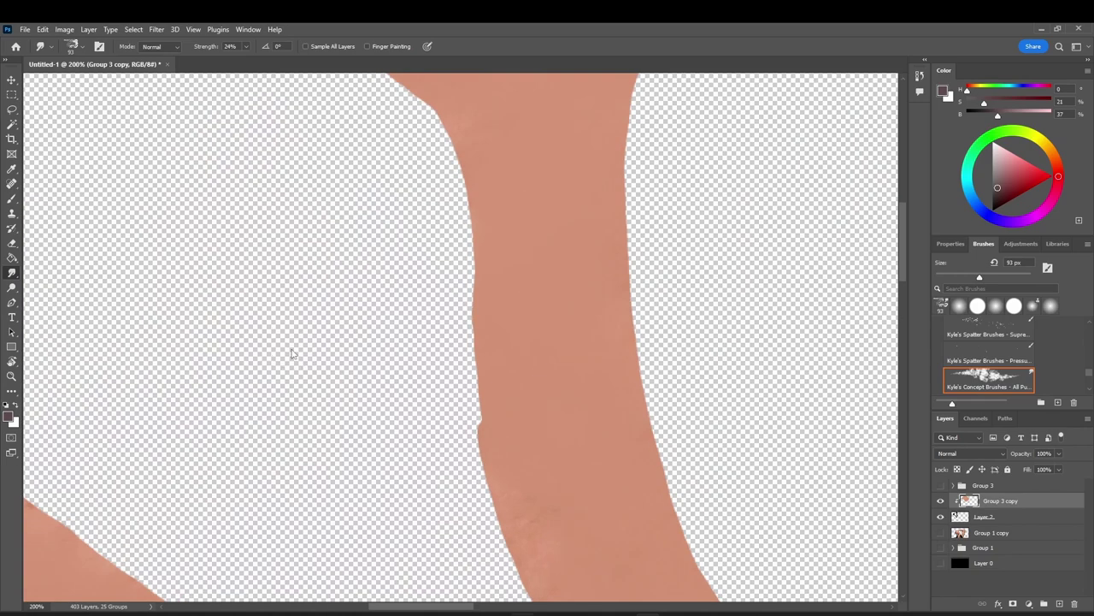
left_click_drag(419, 606, 366, 606)
left_click_drag(903, 248, 903, 280)
left_click(12, 214)
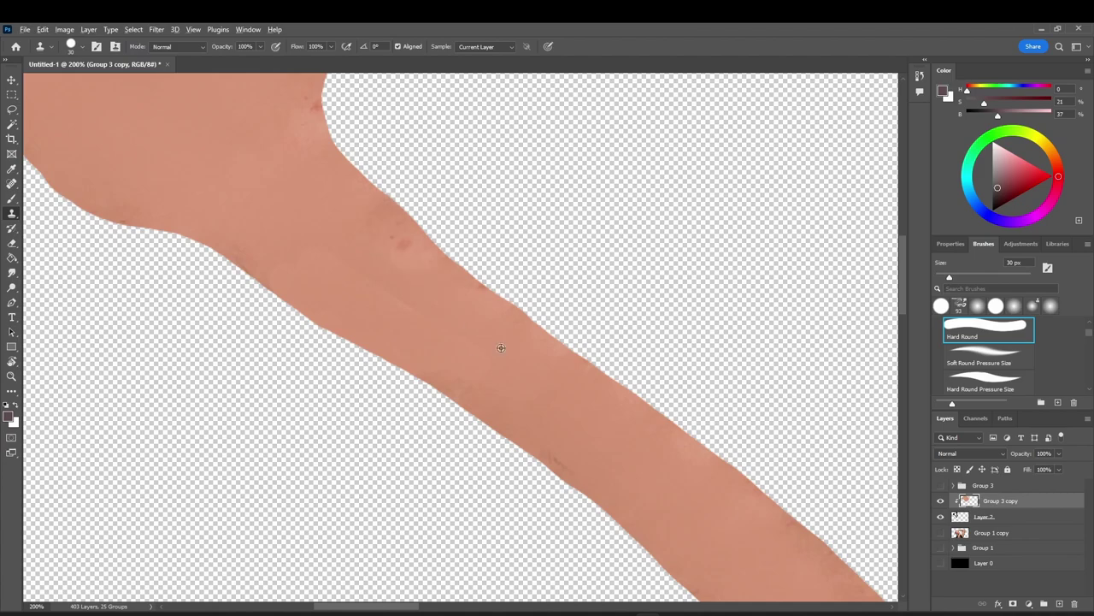
scroll(949, 363, "up", 1)
left_click(951, 334)
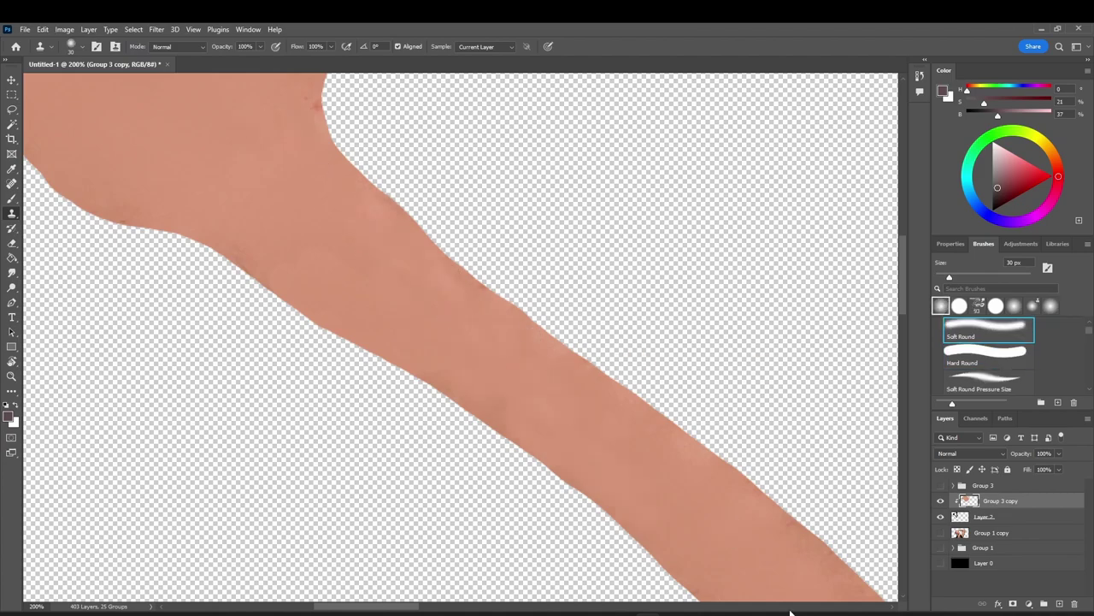
Show Group 1 copy, add a layer mask to Layer 2, and fade the stalk bases into the face with an 81 px Soft Round brush
scroll(884, 324, "down", 5)
scroll(652, 496, "down", 6)
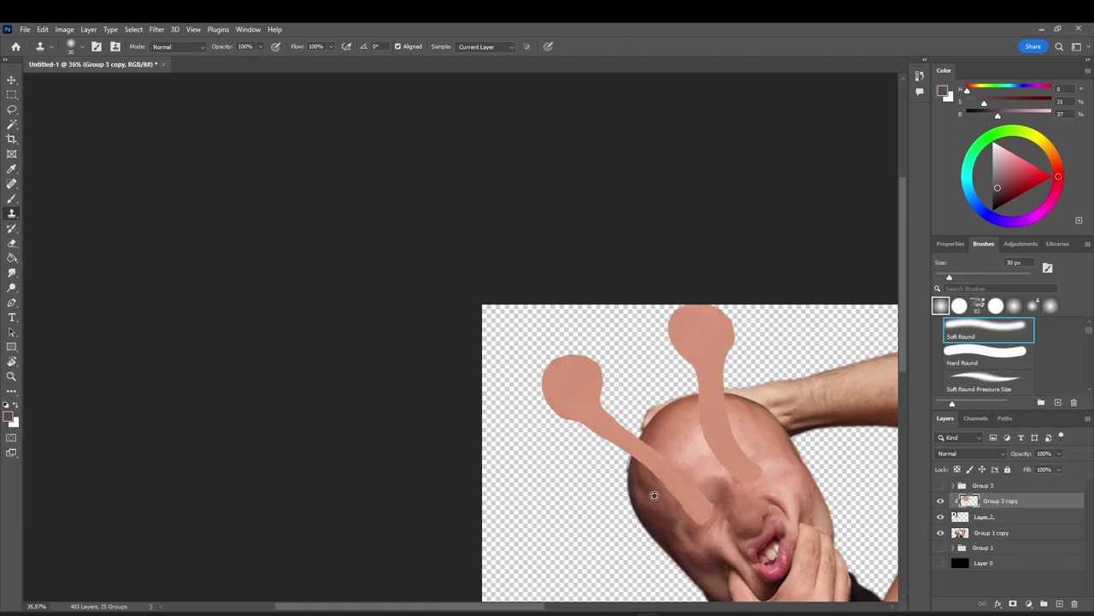
scroll(726, 500, "up", 2)
left_click(1006, 518)
left_click(1013, 604)
left_click(526, 395)
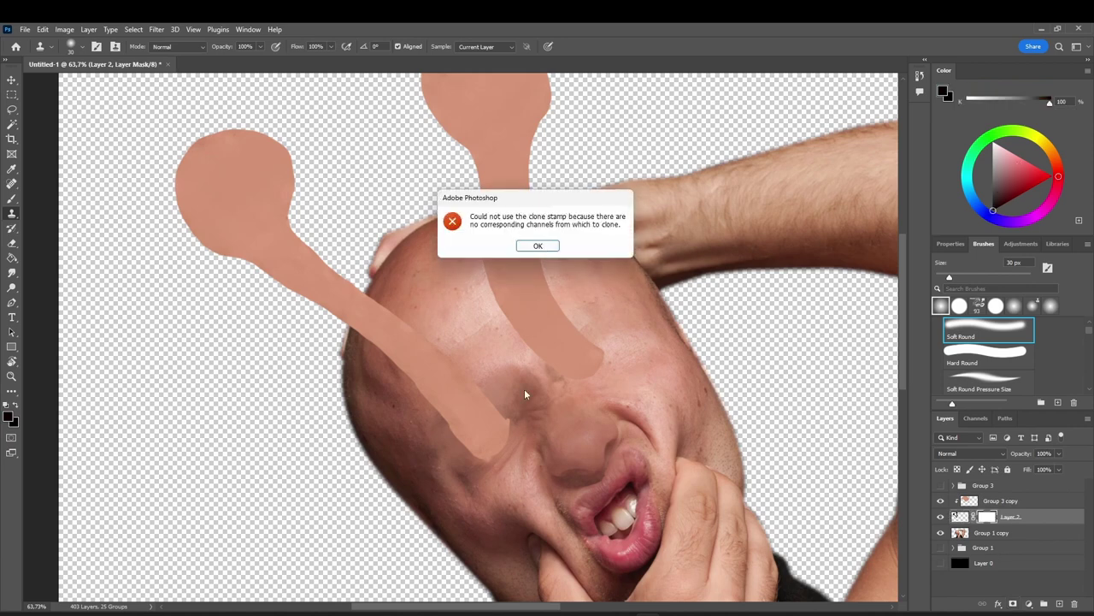
left_click(537, 246)
left_click(455, 375)
key("Return")
key("b")
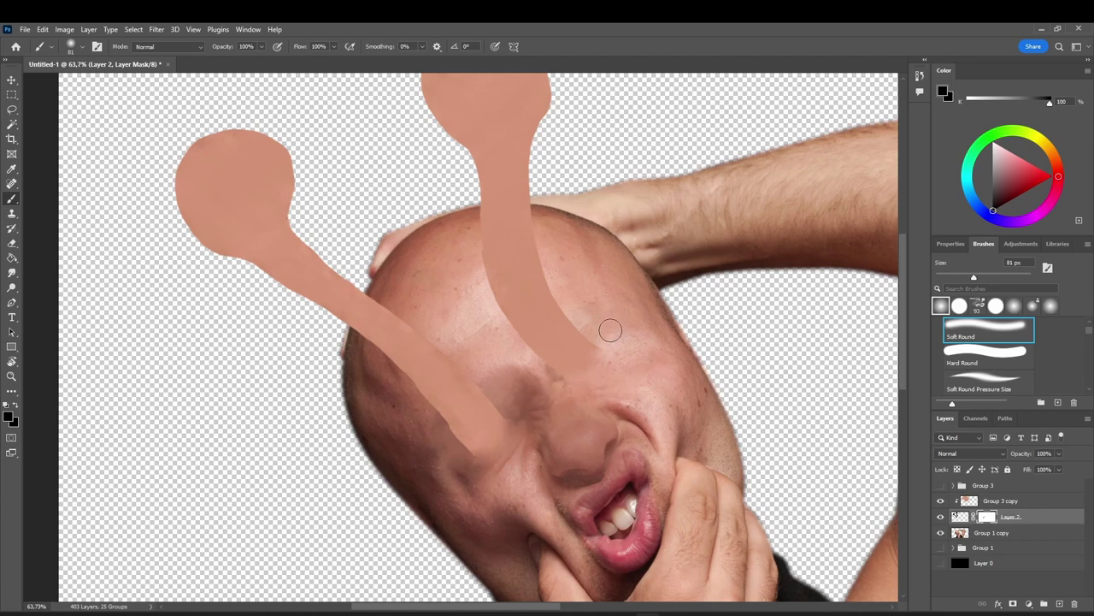
Add Layer 4 above Group 3 copy with dark blue as the paint color, set it to Multiply, and clip it to the stalks
left_click(1060, 603)
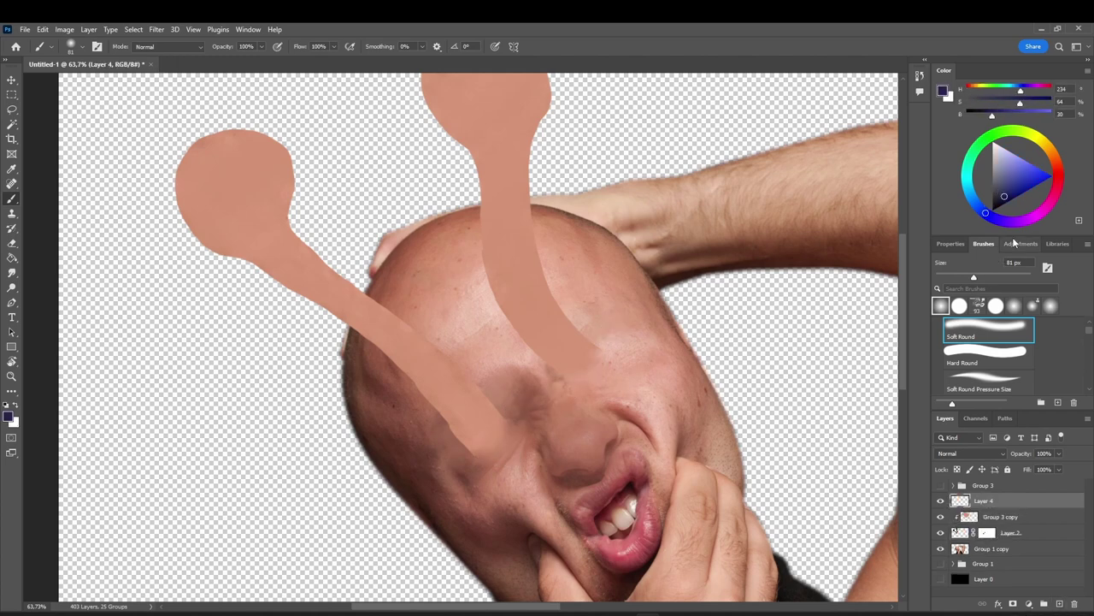
left_click(972, 453)
left_click(983, 375)
key("ctrl+z")
mouse_move(472, 445)
left_mouse_down()
mouse_move(458, 418)
mouse_move(469, 450)
mouse_move(377, 347)
mouse_move(251, 260)
left_mouse_up()
right_click(995, 500)
left_click(894, 347)
key("ctrl+z")
Paint dark blue shading along the left stalk's edges with a 62 px Soft Round brush at 37% flow
key("shift+3")
key("shift+7")
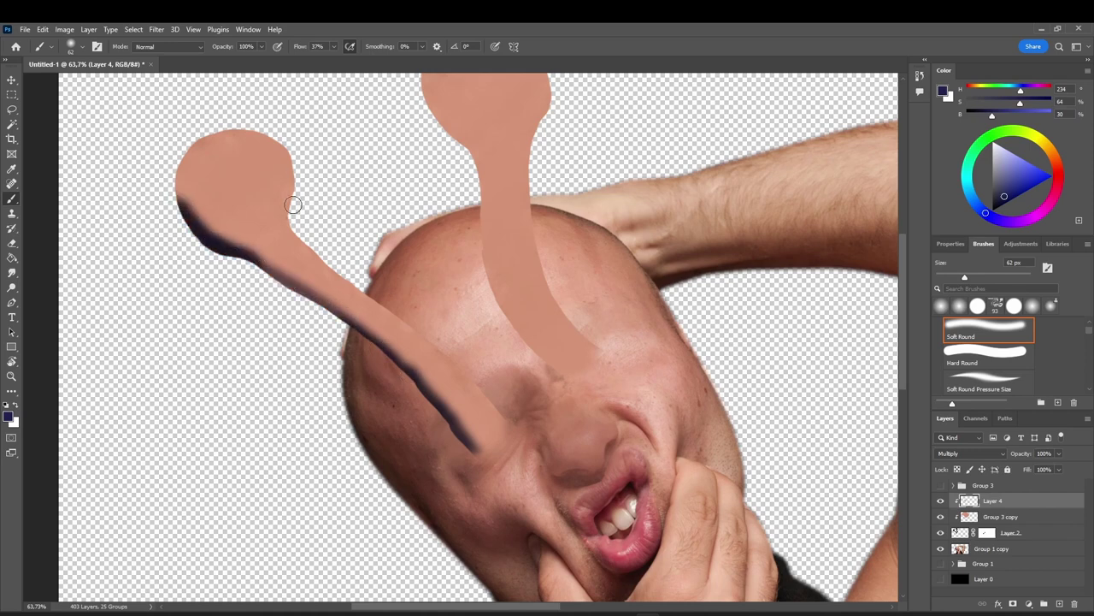
left_click_drag(453, 415, 208, 237)
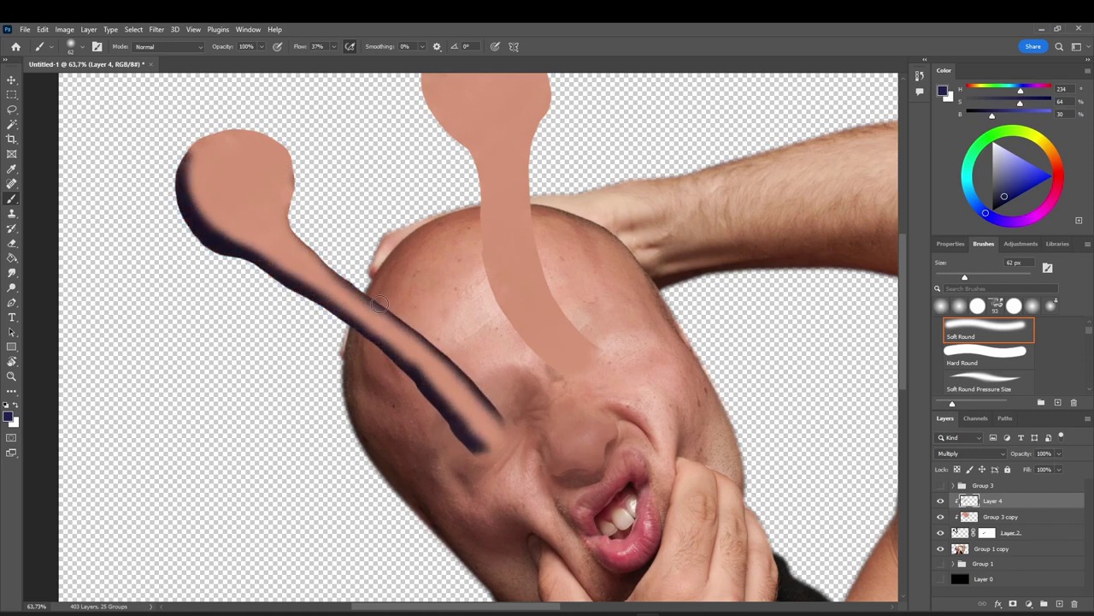
mouse_move(379, 304)
left_mouse_down()
mouse_move(286, 141)
mouse_move(184, 155)
left_mouse_up()
Paint the same dark blue shading along both edges of the right stalk and around its bulb
left_click_drag(526, 606, 555, 606)
left_click_drag(903, 383, 903, 358)
mouse_move(448, 452)
left_mouse_down()
mouse_move(380, 390)
mouse_move(363, 257)
mouse_move(330, 201)
left_mouse_up()
mouse_move(479, 436)
left_mouse_down()
mouse_move(426, 342)
mouse_move(425, 184)
left_mouse_up()
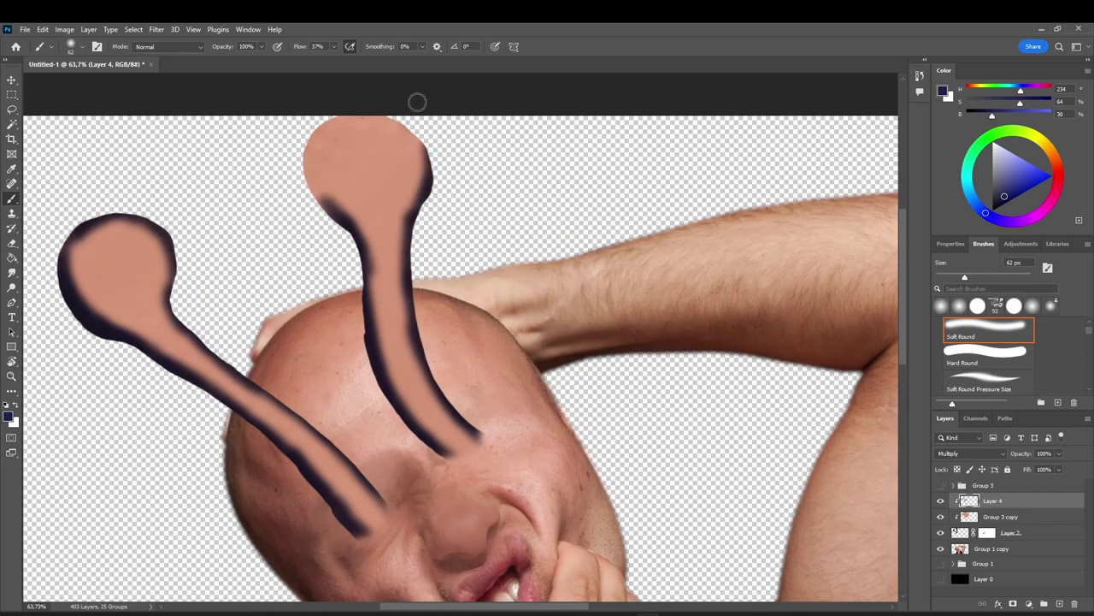
scroll(417, 102, "up", 3)
mouse_move(305, 246)
left_mouse_down()
mouse_move(349, 207)
mouse_move(374, 220)
left_mouse_up()
left_click_drag(422, 262, 421, 285)
Smudge the dark edge shading inward on both stalks and bulbs with 93 px and 55 px Kyle's Concept brushes at 24% strength
left_click(12, 273)
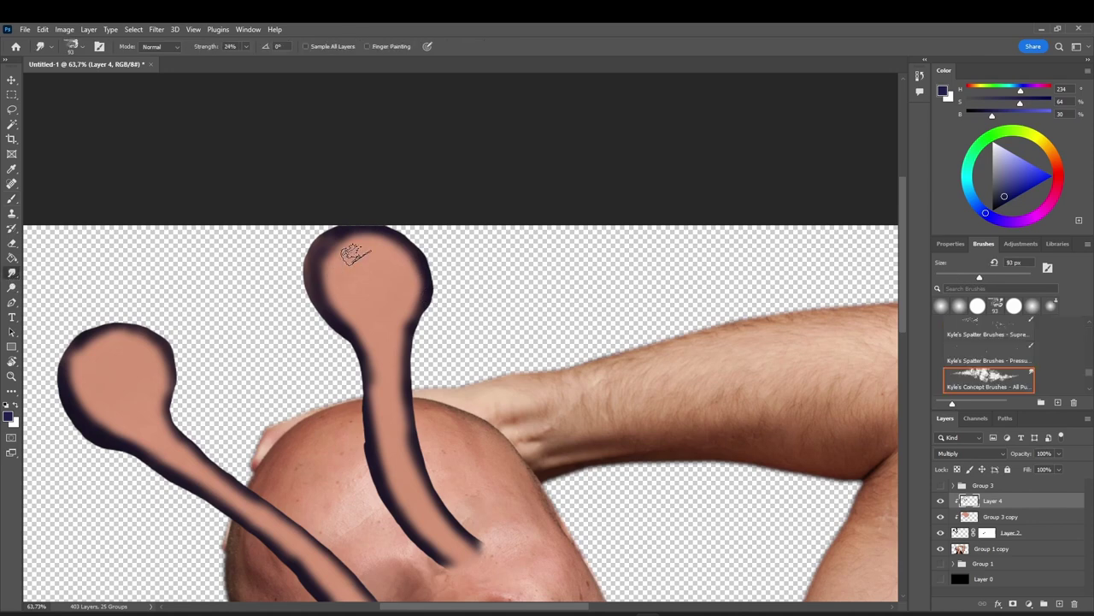
mouse_move(323, 255)
left_mouse_down()
mouse_move(348, 305)
mouse_move(373, 424)
mouse_move(442, 563)
mouse_move(412, 439)
mouse_move(411, 298)
mouse_move(426, 281)
mouse_move(382, 229)
mouse_move(354, 238)
mouse_move(354, 255)
mouse_move(400, 462)
left_mouse_up()
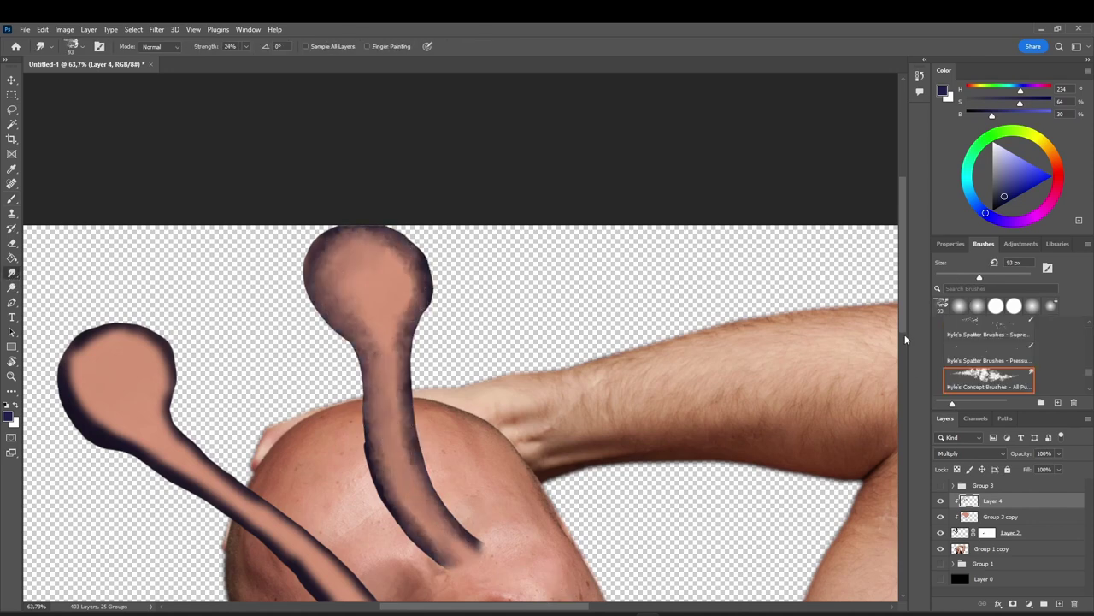
scroll(344, 402, "down", 2)
left_click_drag(76, 261, 84, 335)
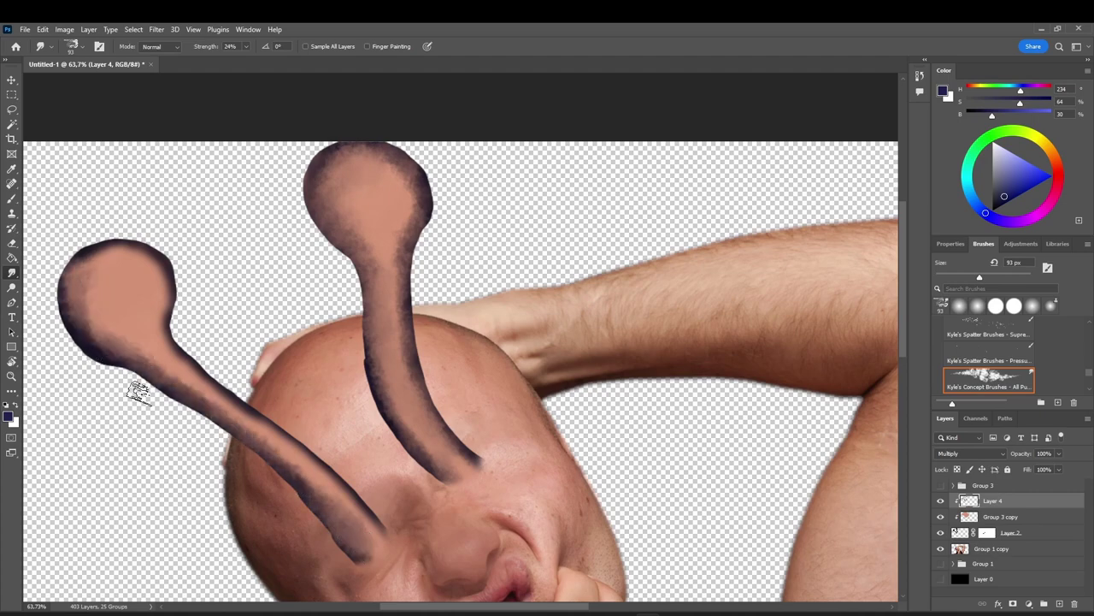
mouse_move(133, 254)
left_mouse_down()
mouse_move(183, 359)
mouse_move(356, 509)
left_mouse_up()
left_click_drag(171, 361, 220, 411)
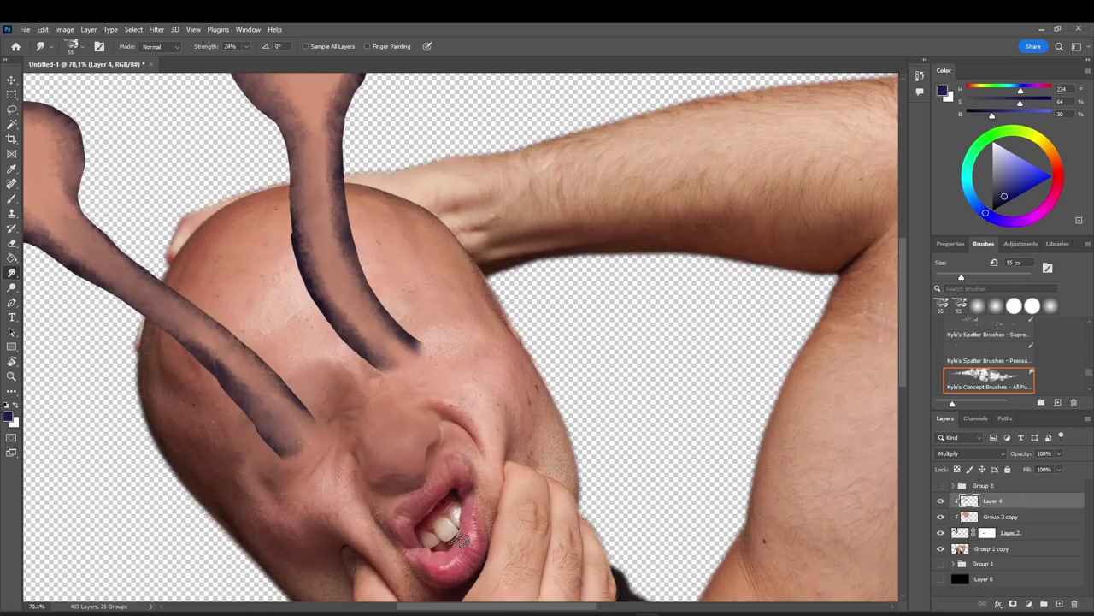
Add Layer 5 directly above Group 1 copy and set its blend mode to Multiply
left_click(992, 549)
left_click(1058, 604)
left_click(12, 197)
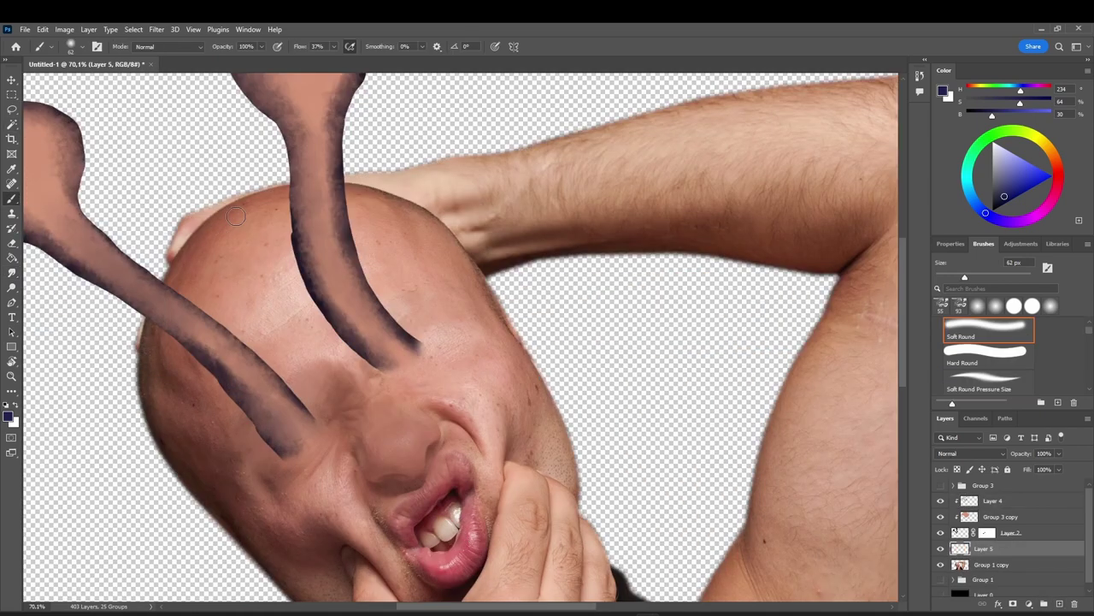
left_click(970, 453)
left_click(966, 503)
Paint dark blue shading along the head's left edge, the neck and the shoulder with a 62 px Soft Round Pressure Size brush at 37% flow
mouse_move(158, 329)
left_mouse_down()
mouse_move(159, 371)
mouse_move(227, 487)
mouse_move(163, 417)
mouse_move(152, 329)
left_mouse_up()
left_click(990, 382)
left_click_drag(169, 277, 195, 236)
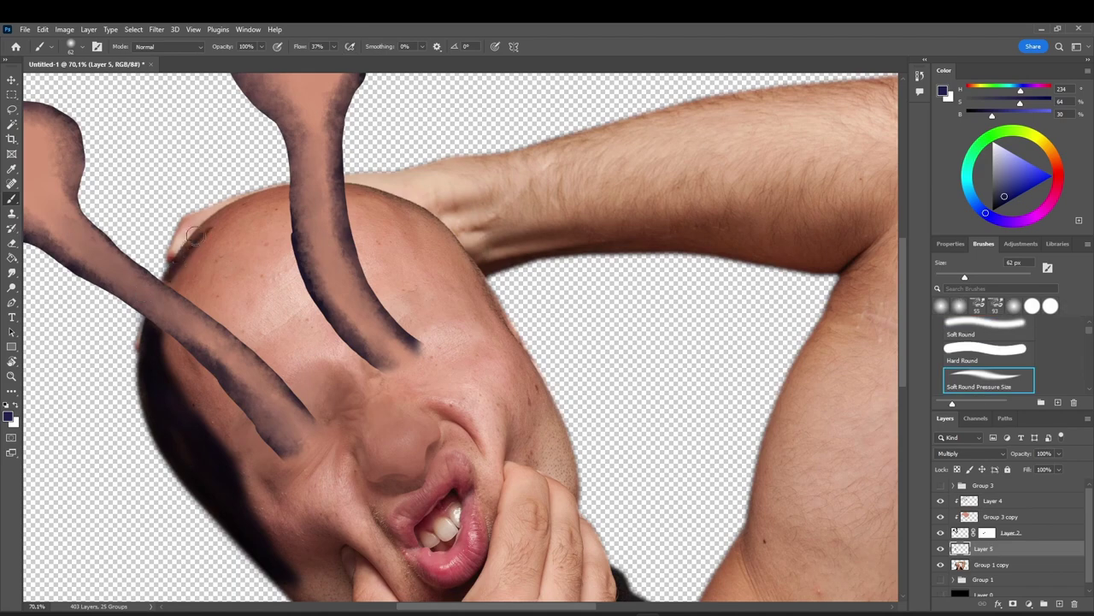
scroll(275, 303, "down", 5)
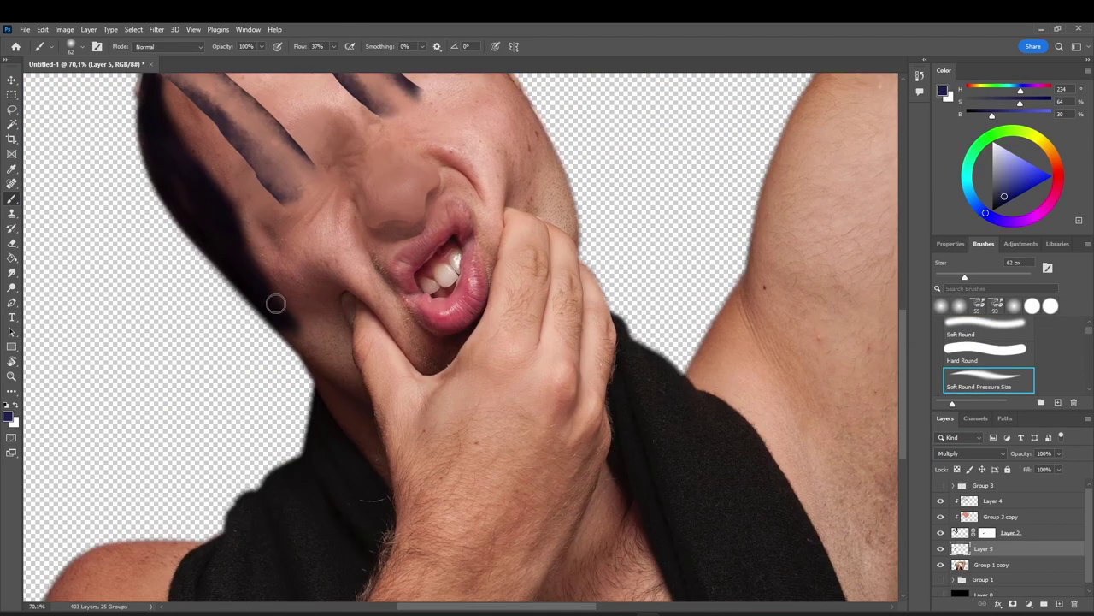
scroll(355, 473, "down", 3)
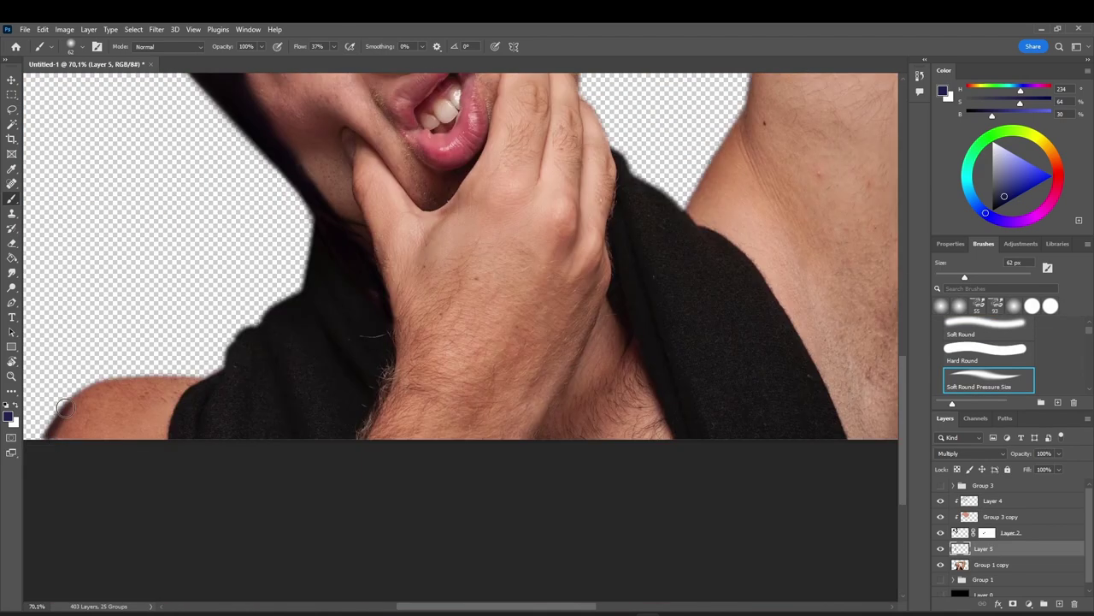
left_click_drag(58, 419, 158, 309)
Clip Layer 5 to Group 1 copy and finish the dark shading on the left shoulder's edge
right_click(1009, 550)
left_click(996, 286)
mouse_move(53, 440)
left_mouse_down()
mouse_move(182, 378)
mouse_move(27, 481)
left_mouse_up()
Paint dark blue shading up the raised upper arm's outer edge and around the elbow
scroll(342, 462, "right", 5)
mouse_move(564, 451)
left_mouse_down()
mouse_move(604, 238)
mouse_move(527, 408)
mouse_move(557, 384)
mouse_move(598, 256)
left_mouse_up()
scroll(561, 579, "up", 5)
mouse_move(689, 136)
left_mouse_down()
mouse_move(611, 472)
mouse_move(683, 163)
left_mouse_up()
scroll(681, 342, "up", 5)
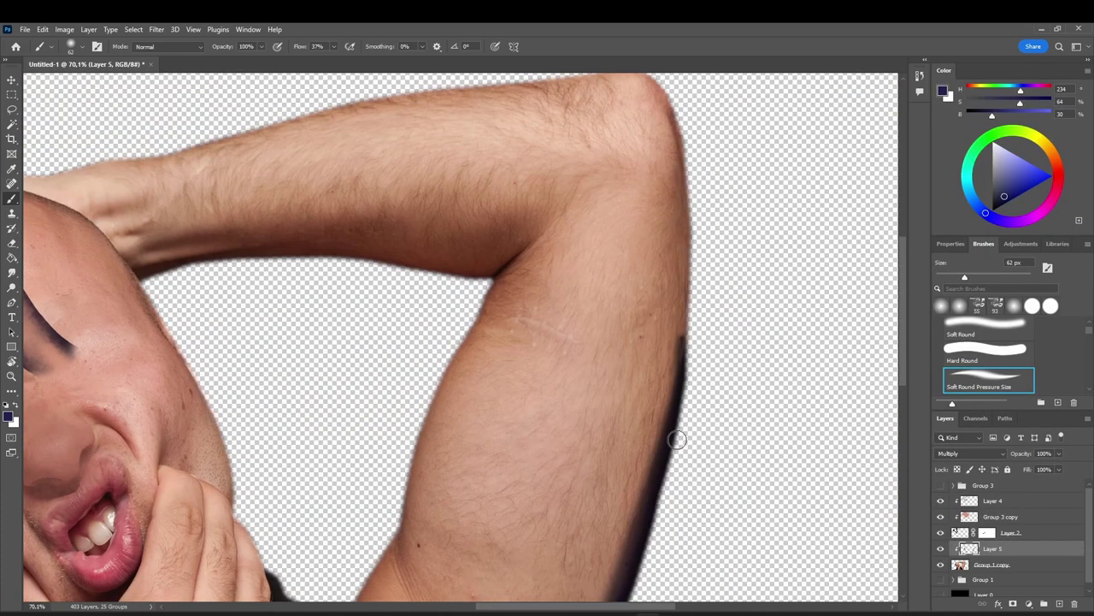
left_click_drag(677, 439, 678, 112)
left_click_drag(646, 86, 691, 300)
left_click_drag(634, 64, 713, 286)
left_click_drag(214, 290, 120, 69)
scroll(542, 220, "up", 3)
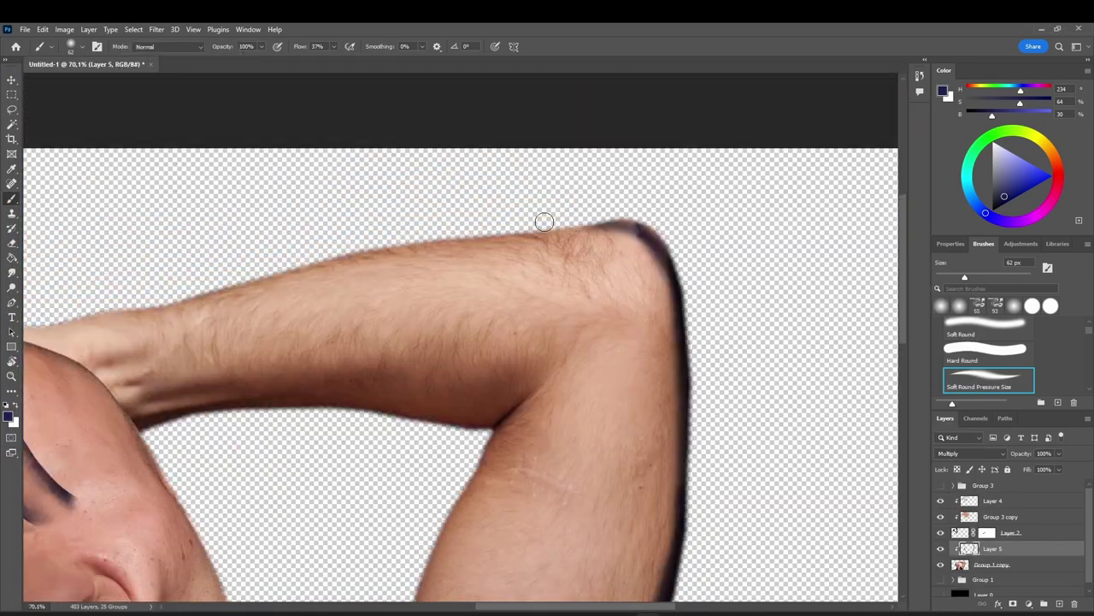
Shade the inner side of the upper arm, the elbow crease and the underside of the forearm in dark blue
scroll(342, 513, "down", 6)
mouse_move(342, 513)
left_mouse_down()
mouse_move(390, 416)
mouse_move(354, 548)
mouse_move(422, 511)
mouse_move(351, 514)
mouse_move(390, 550)
mouse_move(403, 442)
mouse_move(425, 519)
mouse_move(451, 243)
mouse_move(421, 409)
mouse_move(419, 376)
mouse_move(459, 223)
mouse_move(522, 133)
mouse_move(496, 177)
left_mouse_up()
left_click_drag(904, 375, 905, 342)
mouse_move(537, 208)
left_mouse_down()
mouse_move(164, 230)
mouse_move(203, 254)
mouse_move(439, 219)
mouse_move(487, 253)
left_mouse_up()
left_click_drag(330, 169, 516, 306)
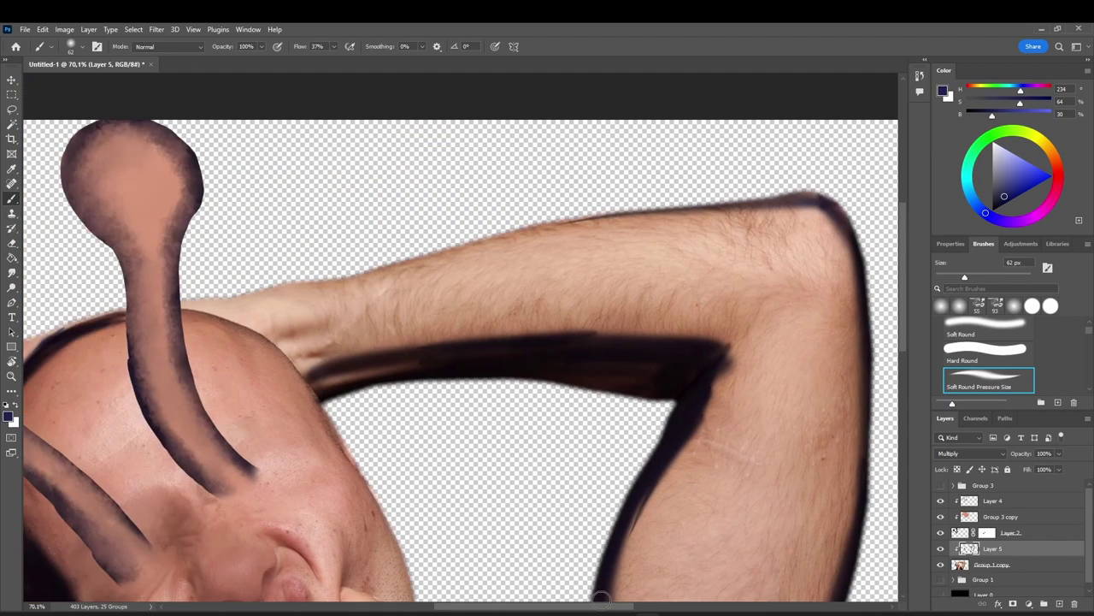
Hide Layer 2 with the stalks and shade the forearm's upper edge and the hand behind the head
left_click(941, 533)
mouse_move(530, 241)
left_mouse_down()
mouse_move(204, 301)
mouse_move(555, 242)
mouse_move(513, 239)
mouse_move(175, 306)
left_mouse_up()
left_click_drag(30, 329, 280, 329)
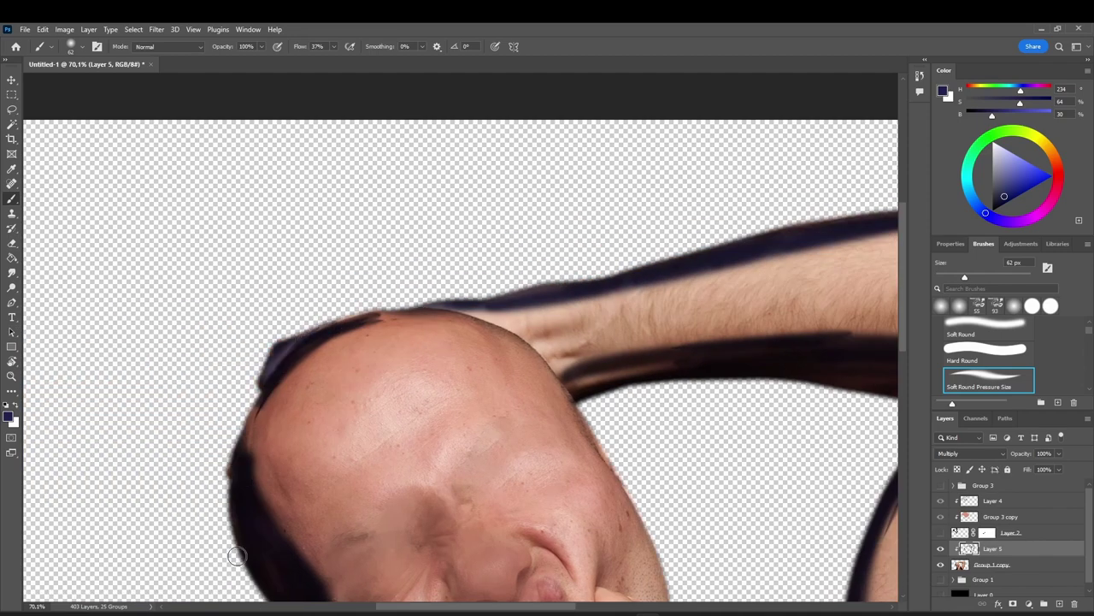
Paint soft shading on the cheek crease, under the right brow and between the fingers at 5% flow
scroll(433, 396, "down", 5)
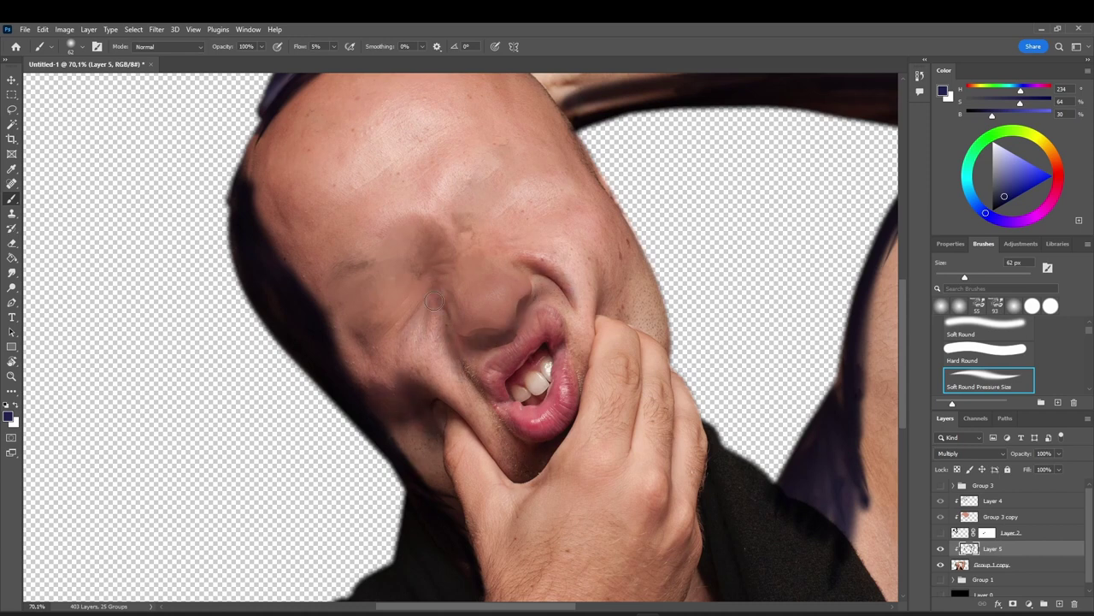
mouse_move(483, 246)
left_mouse_down()
mouse_move(606, 229)
mouse_move(484, 248)
left_mouse_up()
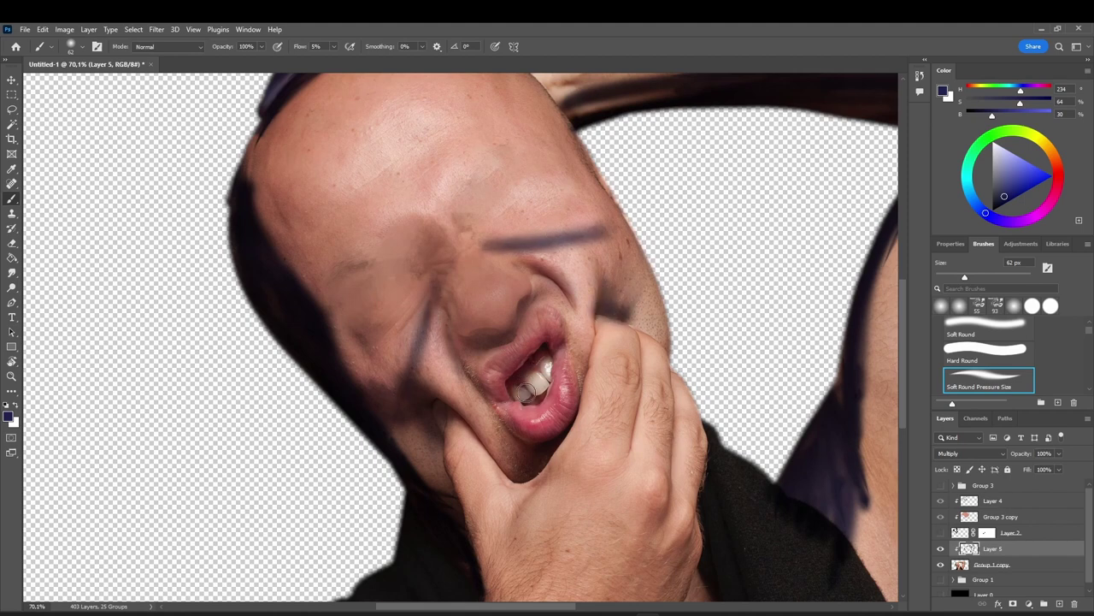
left_click_drag(635, 414, 639, 466)
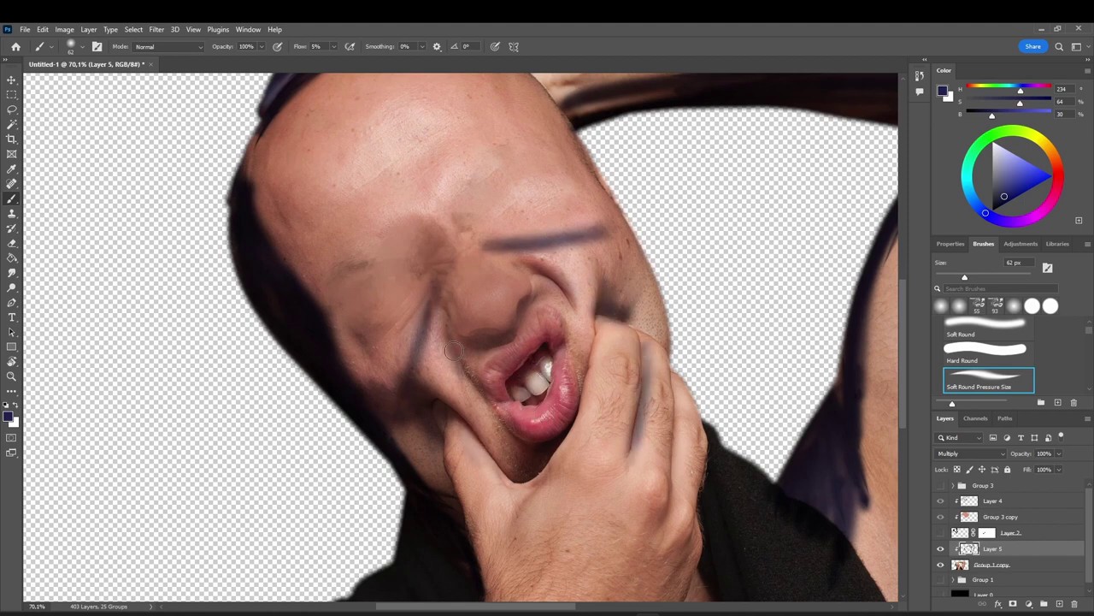
Deepen the shading around the thumb, between the fingers and along both edges of the front hand and wrist, raising the flow to 11%
left_click_drag(471, 446, 523, 490)
mouse_move(594, 330)
left_mouse_down()
mouse_move(532, 494)
mouse_move(495, 514)
left_mouse_up()
left_click_drag(674, 384, 671, 516)
scroll(650, 535, "down", 3)
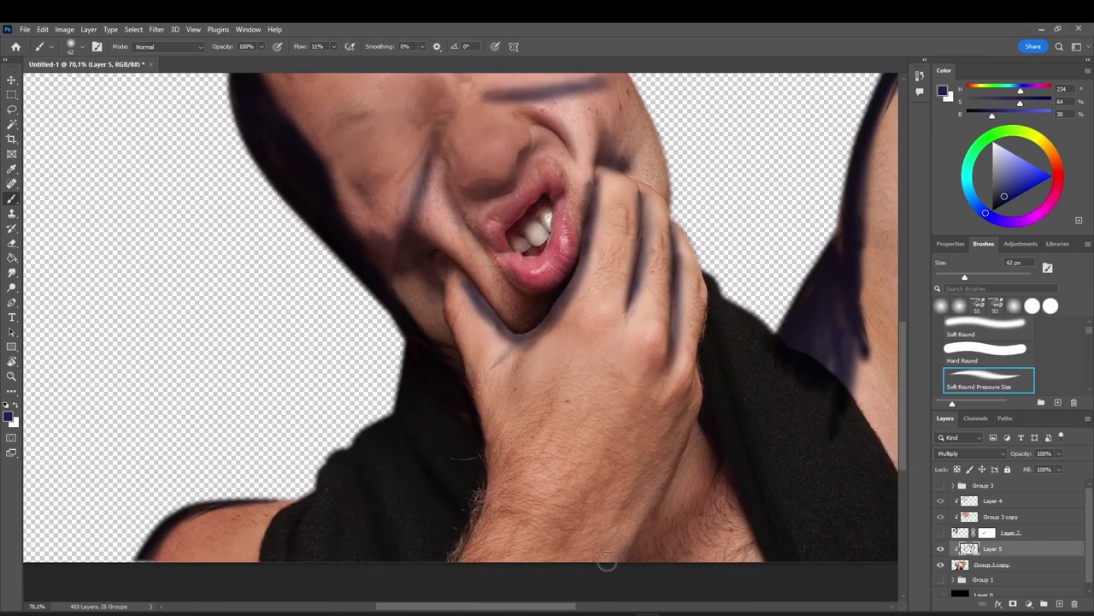
mouse_move(607, 565)
left_mouse_down()
mouse_move(660, 476)
mouse_move(570, 613)
left_mouse_up()
mouse_move(453, 300)
left_mouse_down()
mouse_move(477, 514)
mouse_move(498, 457)
mouse_move(482, 561)
left_mouse_up()
Darken the creases beside the nose and mouth, the knuckle gaps and the thumb web at 11% flow
left_click_drag(449, 177, 515, 288)
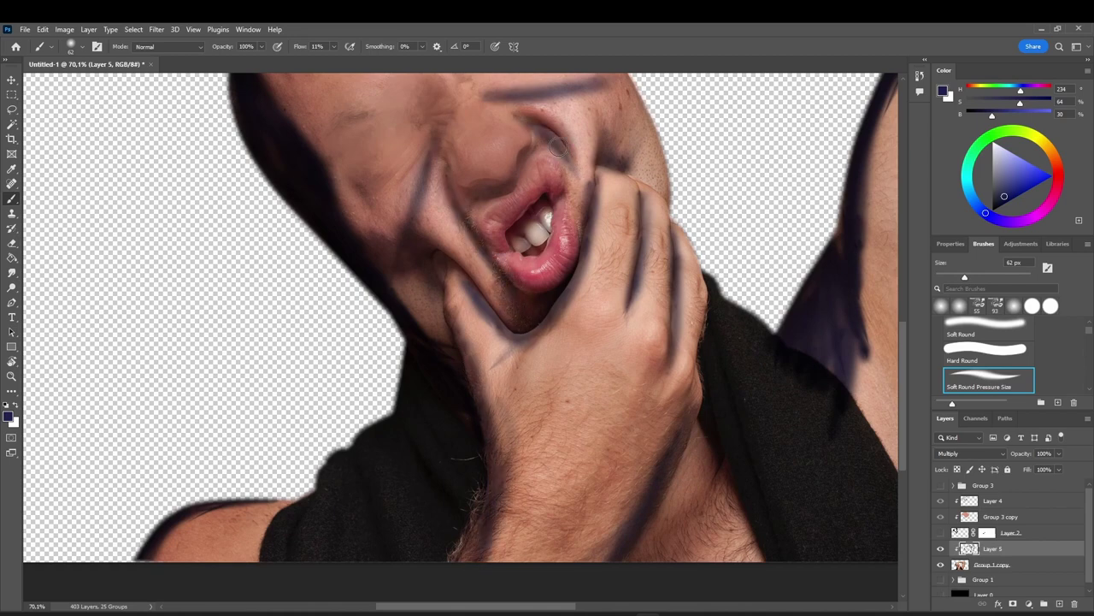
scroll(239, 217, "up", 3)
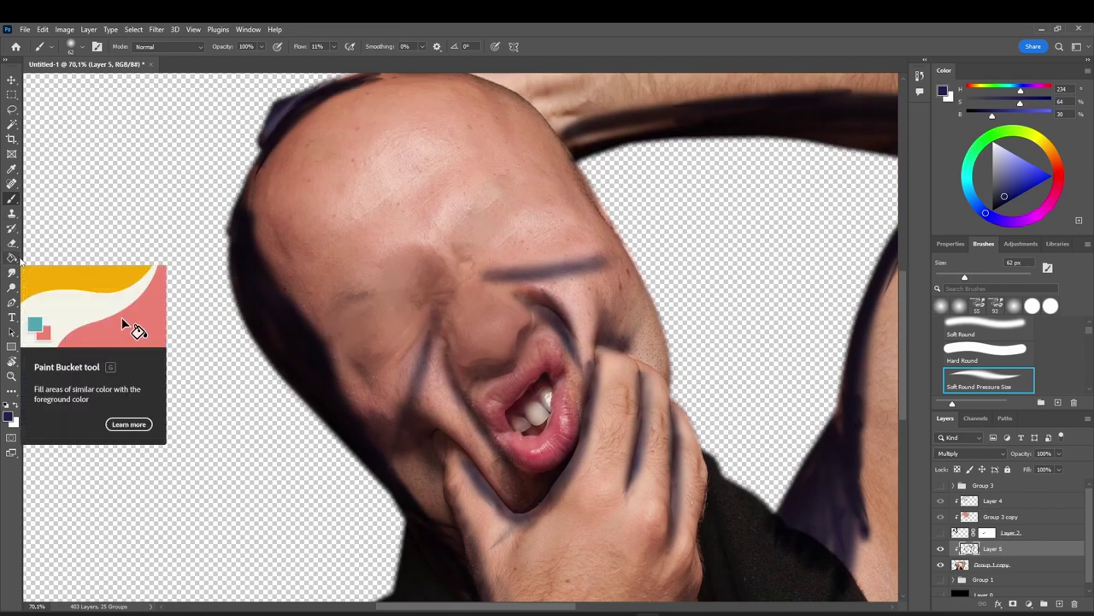
scroll(660, 276, "down", 5)
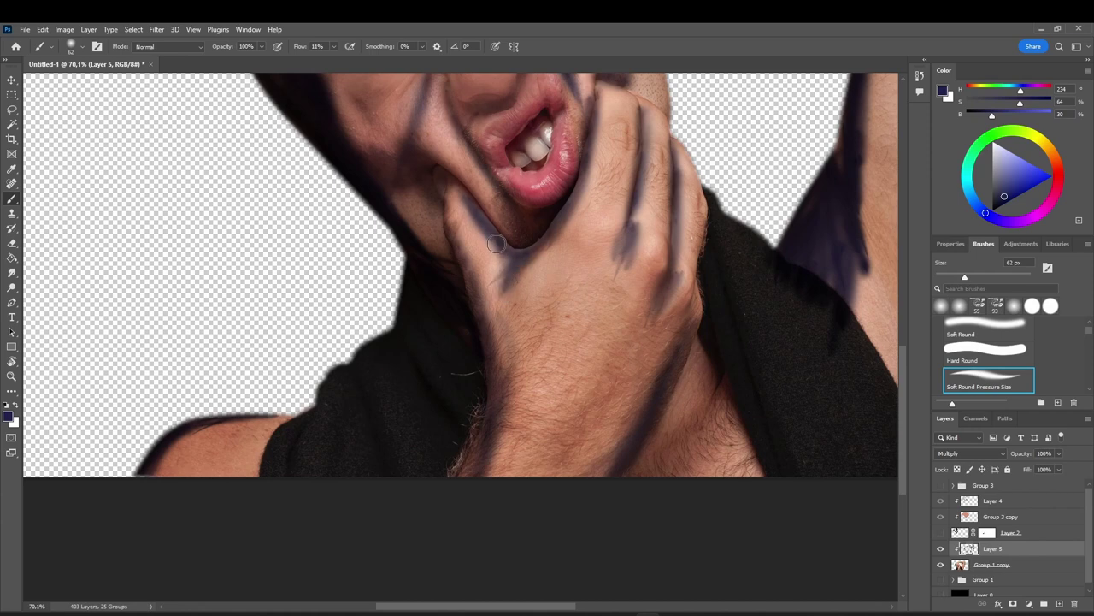
left_click_drag(497, 243, 509, 281)
Smudge the shading on the shoulder, front hand and fingers with 82 px and 74 px Kyle's Concept brushes at 24% strength
left_click(12, 273)
key("bracketright")
key("bracketright")
key("bracketright")
mouse_move(257, 428)
left_mouse_down()
mouse_move(195, 439)
mouse_move(161, 466)
left_mouse_up()
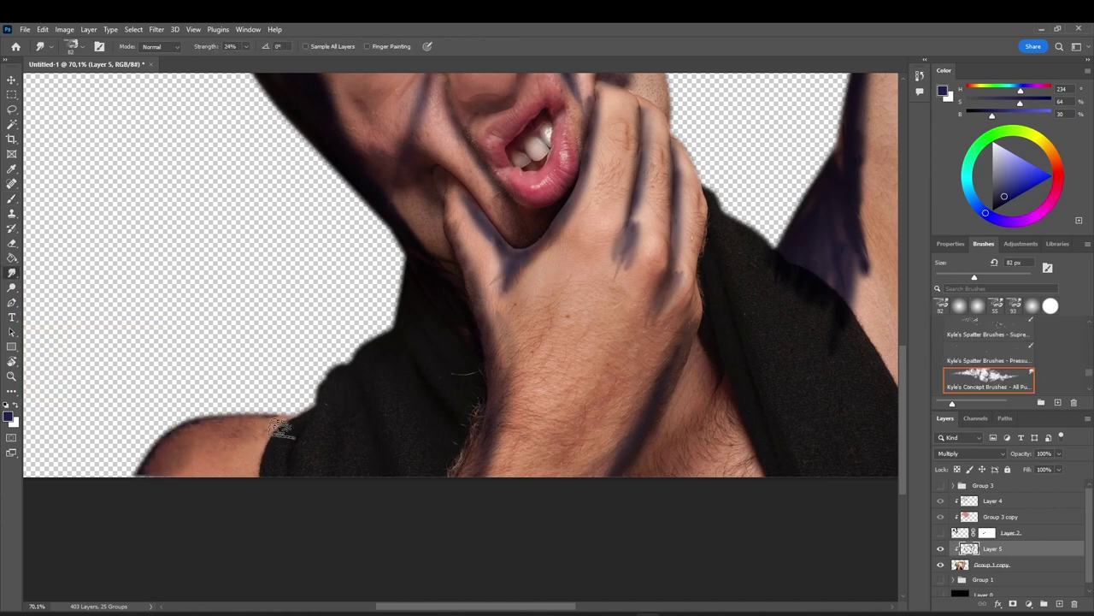
left_click_drag(510, 384, 479, 492)
mouse_move(493, 359)
left_mouse_down()
mouse_move(496, 256)
mouse_move(555, 229)
mouse_move(578, 192)
left_mouse_up()
key("bracketleft")
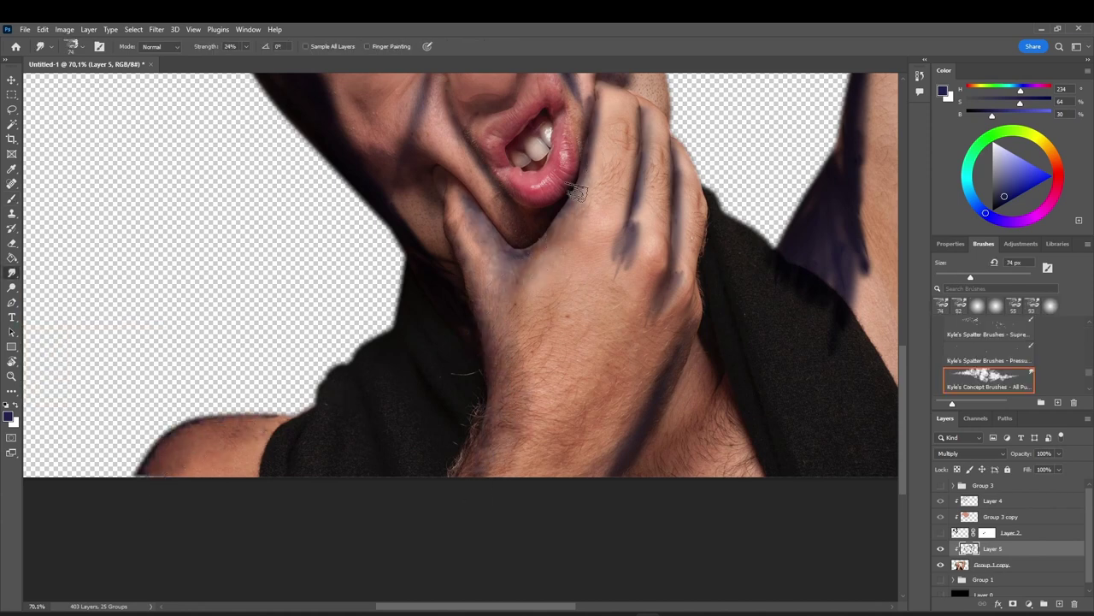
left_click_drag(627, 257, 641, 184)
left_click_drag(665, 295, 676, 218)
left_click_drag(681, 342, 603, 445)
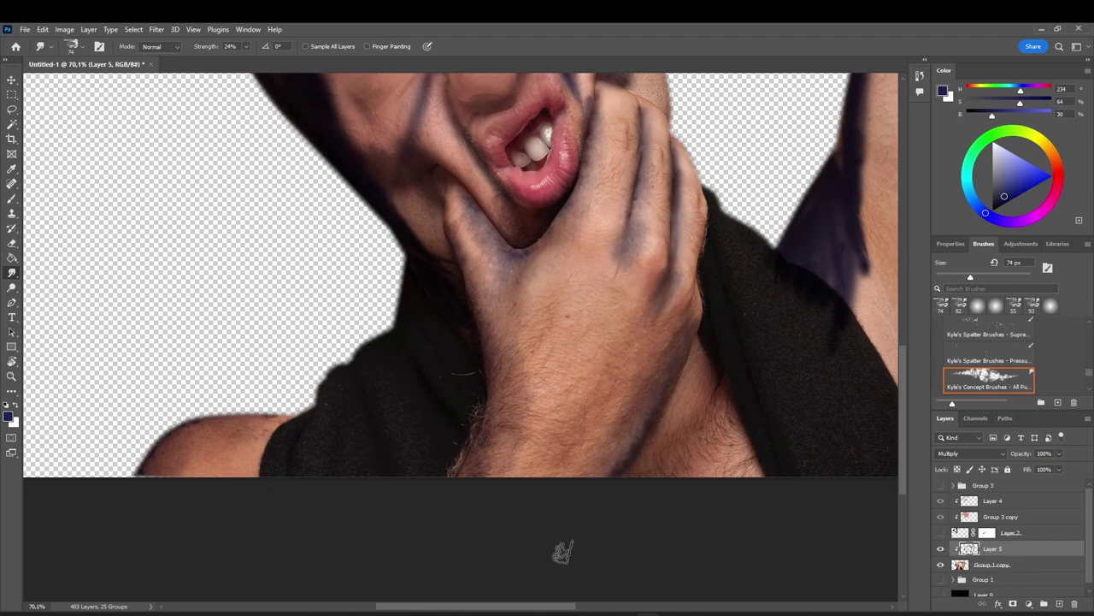
Smudge the brow and cheek shading and blend the head's dark left edge inward with the 74 px brush
left_click_drag(906, 397, 906, 334)
left_click_drag(492, 239, 596, 219)
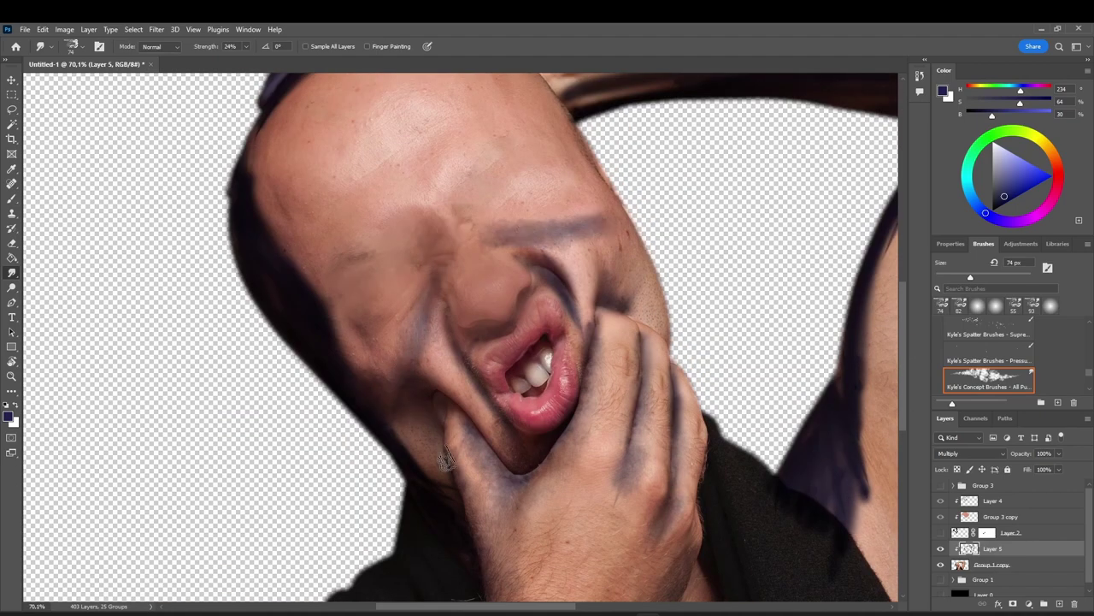
mouse_move(383, 415)
left_mouse_down()
mouse_move(284, 239)
mouse_move(316, 292)
left_mouse_up()
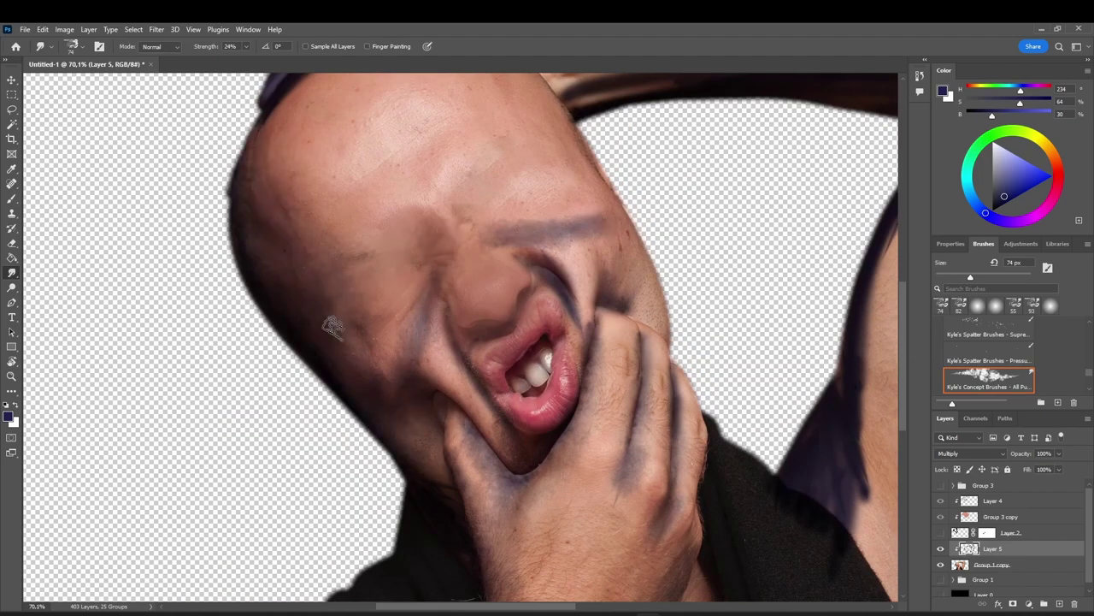
scroll(904, 370, "up", 2)
scroll(904, 370, "up", 1)
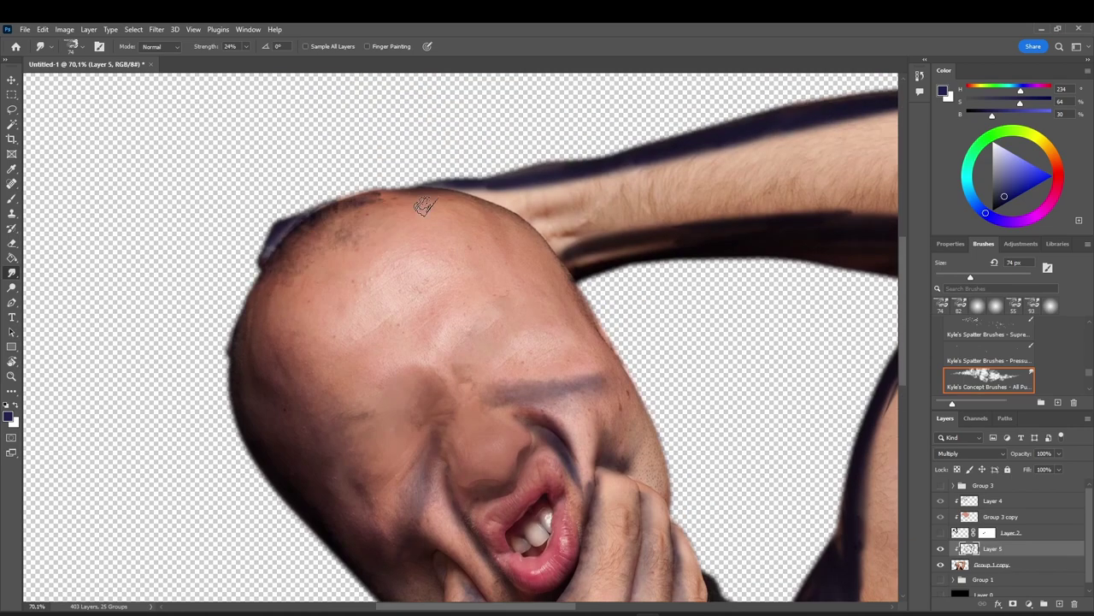
Paint dark shading along the head's right edge and near the wrist, and smudge the head's shading inward
key("b")
mouse_move(660, 431)
left_mouse_down()
mouse_move(666, 507)
mouse_move(527, 238)
mouse_move(647, 310)
mouse_move(581, 273)
mouse_move(656, 249)
mouse_move(552, 252)
mouse_move(590, 261)
mouse_move(619, 230)
mouse_move(782, 249)
left_mouse_up()
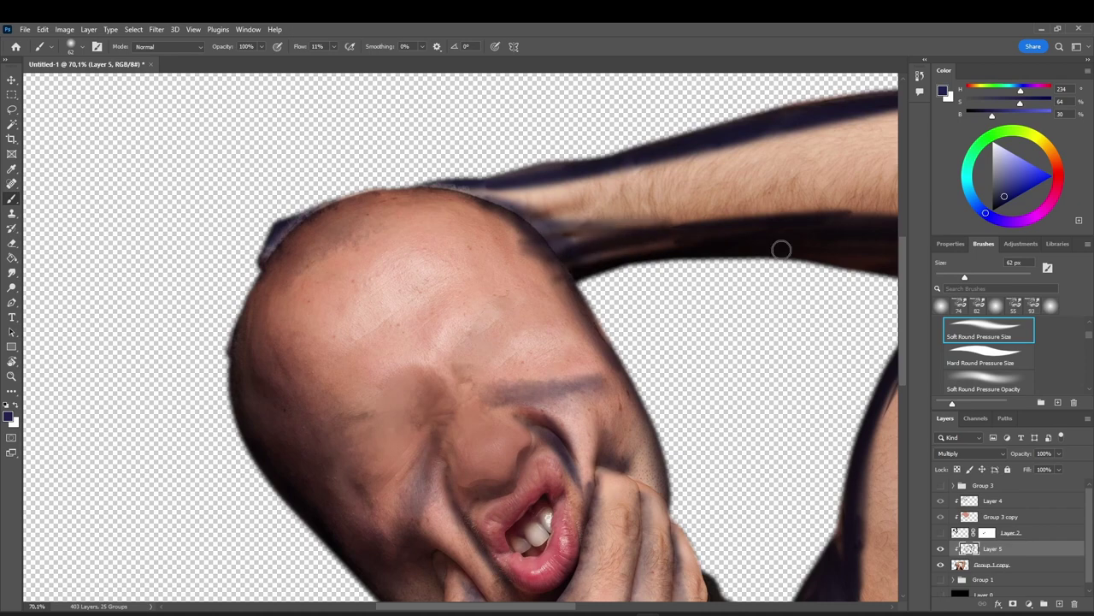
left_click(12, 273)
mouse_move(488, 214)
left_mouse_down()
mouse_move(623, 404)
mouse_move(643, 474)
left_mouse_up()
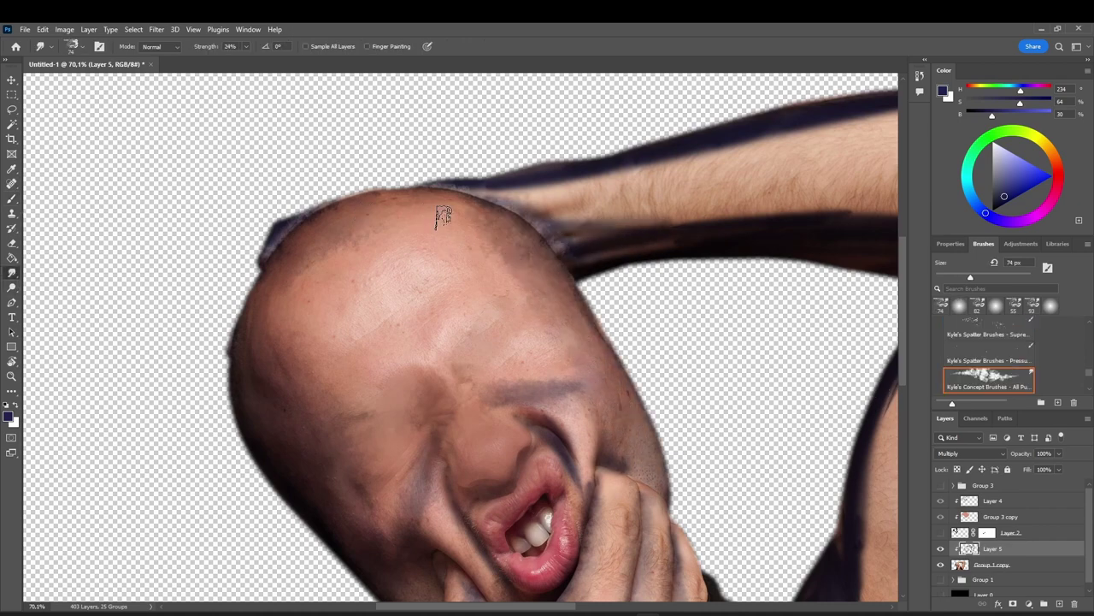
Smudge the dark shading on the forearm's underside and the inner upper arm into the skin
mouse_move(535, 210)
left_mouse_down()
mouse_move(761, 226)
mouse_move(872, 215)
left_mouse_up()
left_click_drag(800, 509, 623, 507)
mouse_move(590, 209)
left_mouse_down()
mouse_move(761, 410)
mouse_move(688, 569)
left_mouse_up()
mouse_move(699, 596)
left_mouse_down()
mouse_move(698, 352)
mouse_move(699, 365)
left_mouse_up()
left_click_drag(667, 363, 696, 470)
left_click_drag(834, 431, 756, 590)
mouse_move(753, 598)
left_mouse_down()
mouse_move(752, 469)
mouse_move(846, 265)
left_mouse_up()
left_click_drag(881, 456, 881, 574)
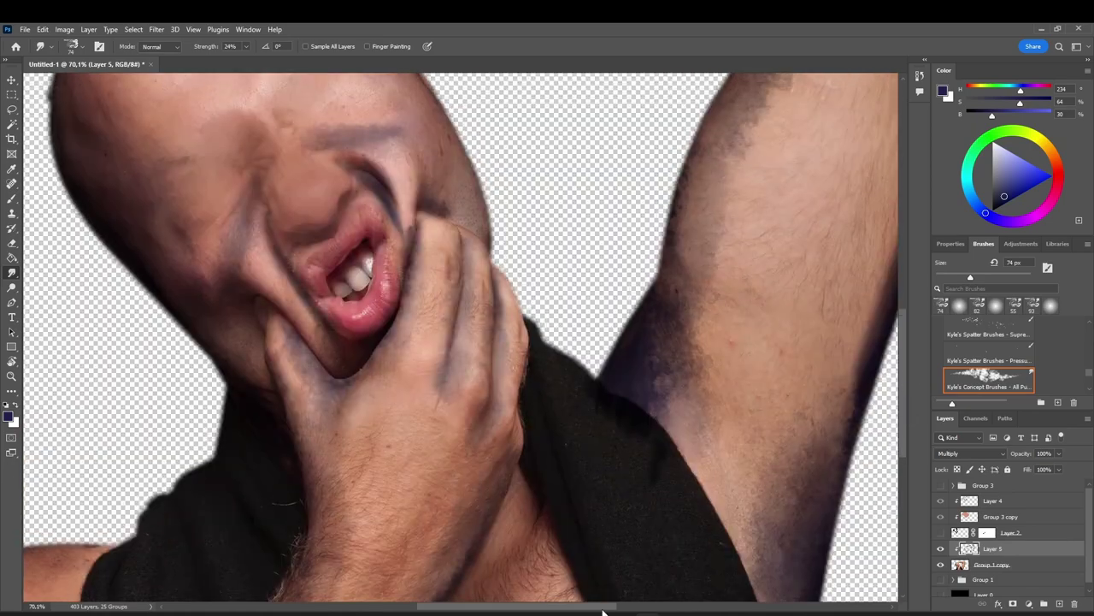
Smudge the shading along the upper arm's outer edge, the elbow and the top of the forearm
left_click_drag(847, 479, 668, 479)
left_click_drag(753, 141, 683, 396)
scroll(682, 396, "up", 4)
mouse_move(650, 590)
left_mouse_down()
mouse_move(750, 196)
mouse_move(752, 107)
left_mouse_up()
scroll(757, 256, "up", 4)
left_click_drag(761, 354, 517, 295)
left_click_drag(676, 286, 402, 321)
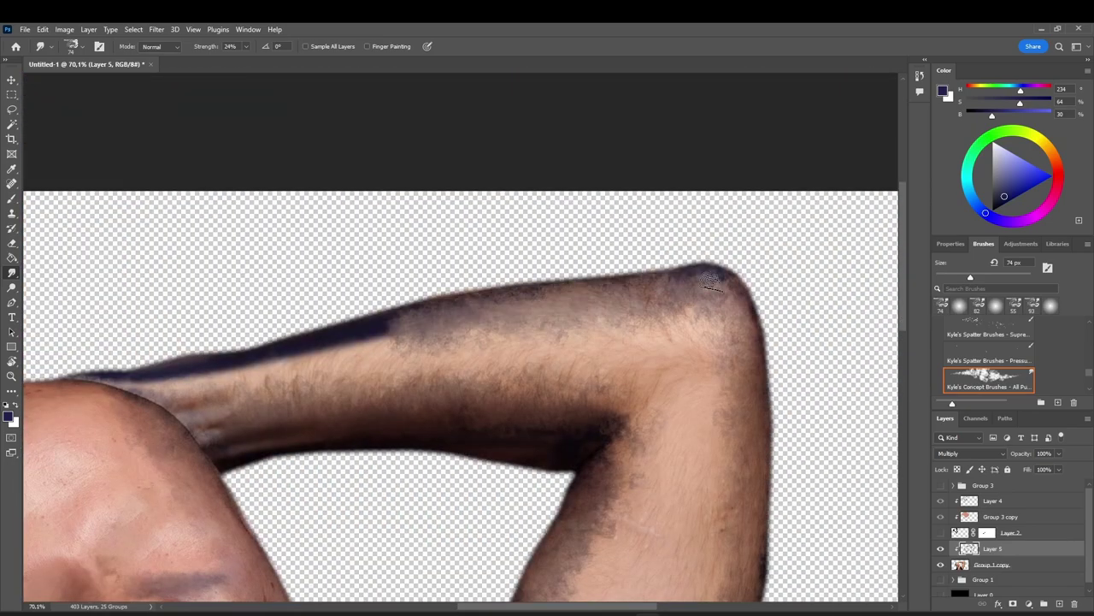
left_click_drag(500, 313, 129, 381)
Make Layer 2 with the eye stalks visible again, leaving Group 3 hidden
scroll(648, 295, "down", 4)
left_click(942, 486)
left_click(941, 485)
left_click(943, 532)
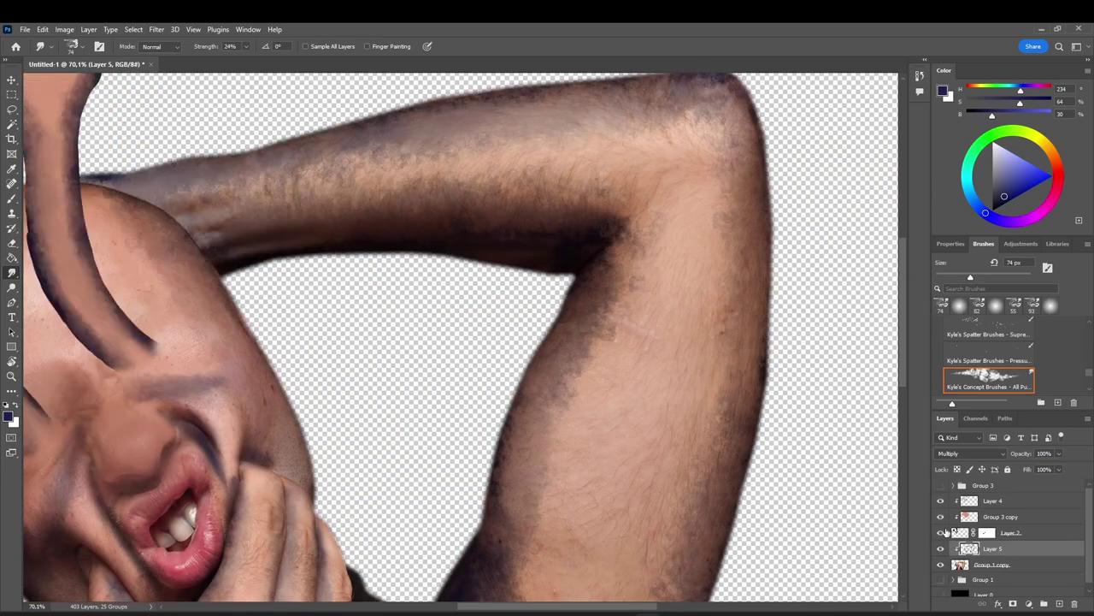
Add Layer 6 directly above Layer 4 and set its blend mode to Multiply
key("ctrl+minus")
key("ctrl+minus")
key("ctrl+minus")
key("ctrl+minus")
key("ctrl+plus")
key("ctrl+plus")
left_click(1014, 504)
left_click(1060, 603)
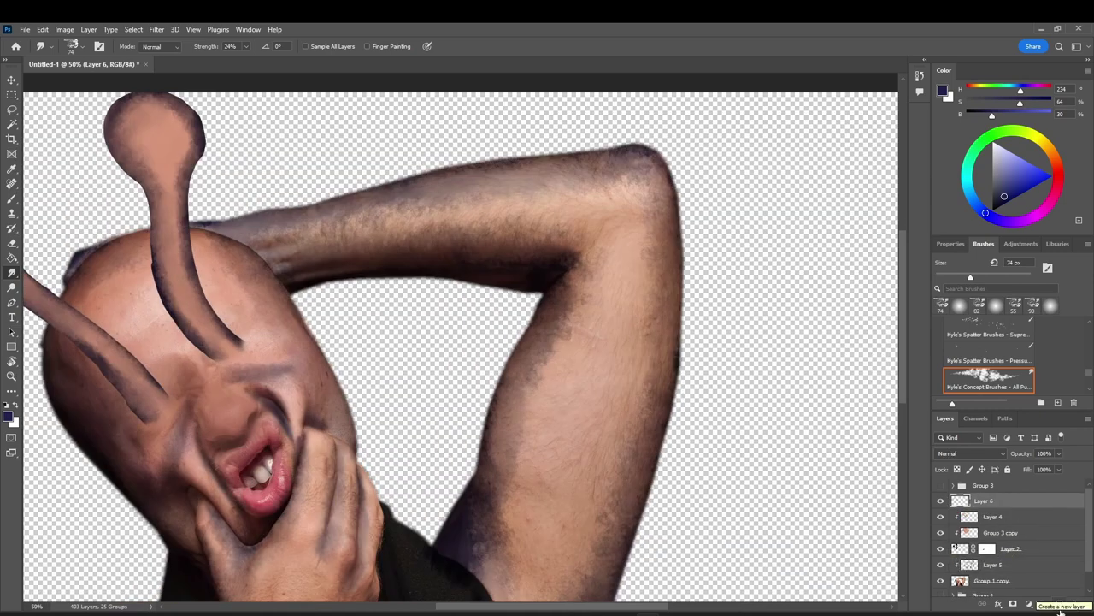
left_click(12, 199)
left_click(972, 454)
left_click(947, 369)
Paint dark blue cast shadows from both stalk bases across the face and hand with a 62 px Soft Round Pressure Opacity brush at 11% flow
key("ctrl+plus")
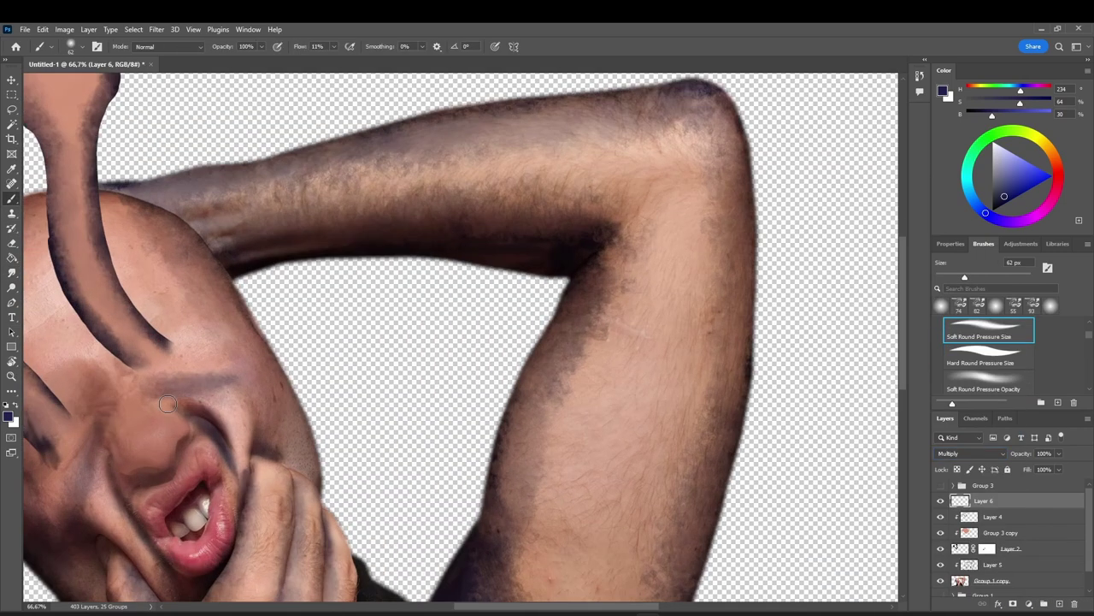
left_click(983, 381)
left_click_drag(491, 608, 457, 608)
mouse_move(183, 451)
left_mouse_down()
mouse_move(197, 430)
mouse_move(218, 500)
mouse_move(286, 564)
mouse_move(257, 594)
left_mouse_up()
scroll(196, 284, "down", 4)
mouse_move(196, 283)
left_mouse_down()
mouse_move(265, 445)
mouse_move(257, 384)
mouse_move(275, 472)
mouse_move(314, 547)
left_mouse_up()
mouse_move(141, 210)
left_mouse_down()
mouse_move(179, 279)
mouse_move(235, 312)
left_mouse_up()
mouse_move(257, 180)
left_mouse_down()
mouse_move(317, 214)
mouse_move(285, 179)
mouse_move(471, 275)
mouse_move(439, 274)
mouse_move(483, 342)
left_mouse_up()
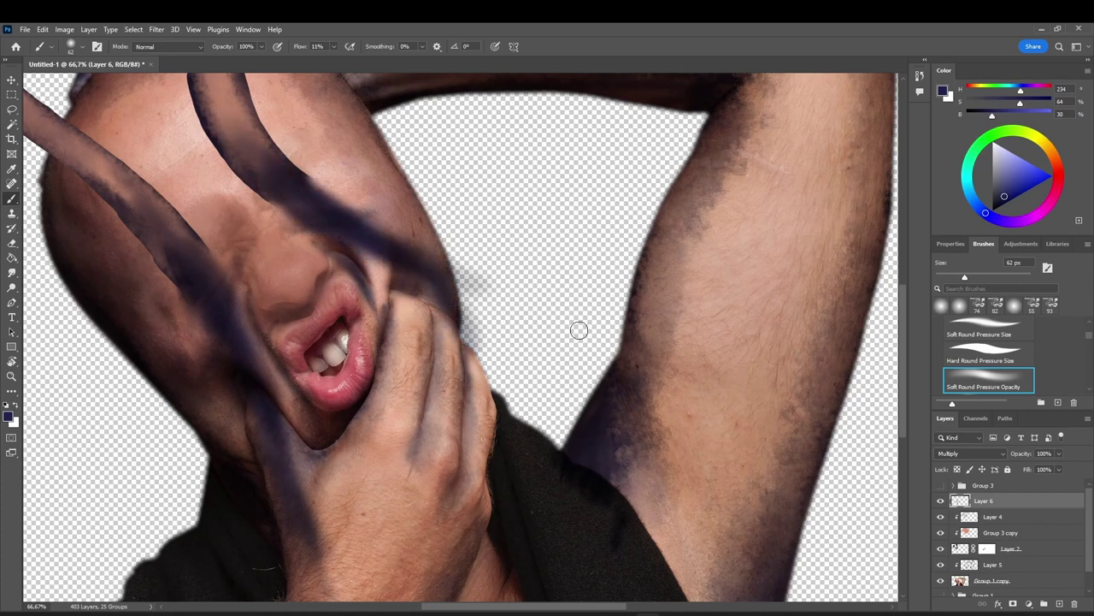
Smudge the edges of both stalk shadows with a 42 px Kyle's Concept brush at 24% strength
left_click(12, 273)
left_click_drag(152, 221, 202, 304)
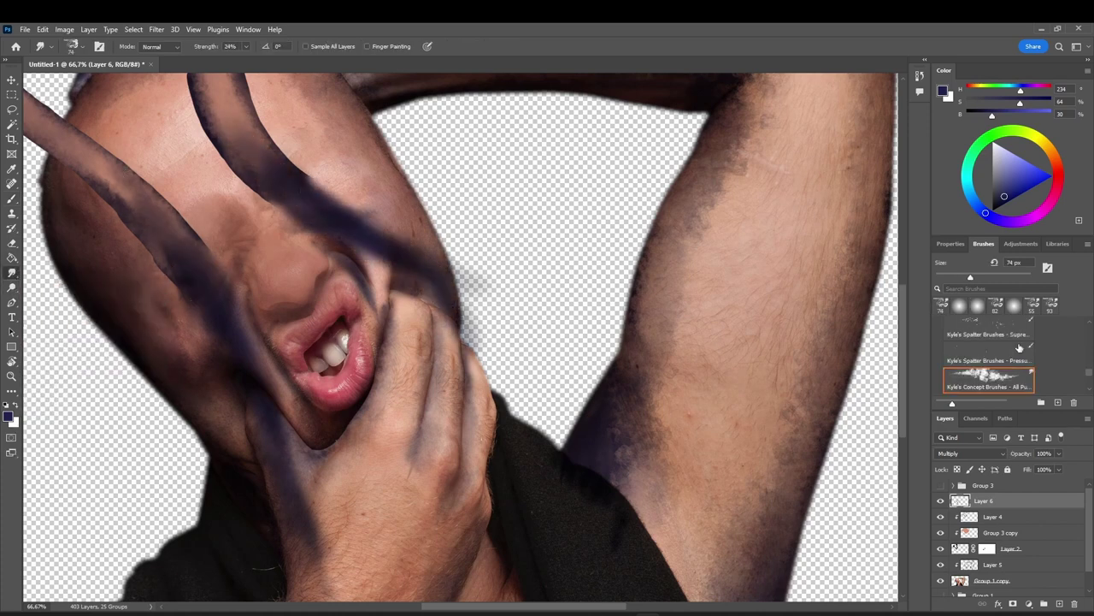
mouse_move(153, 228)
left_mouse_down()
mouse_move(214, 316)
mouse_move(279, 489)
left_mouse_up()
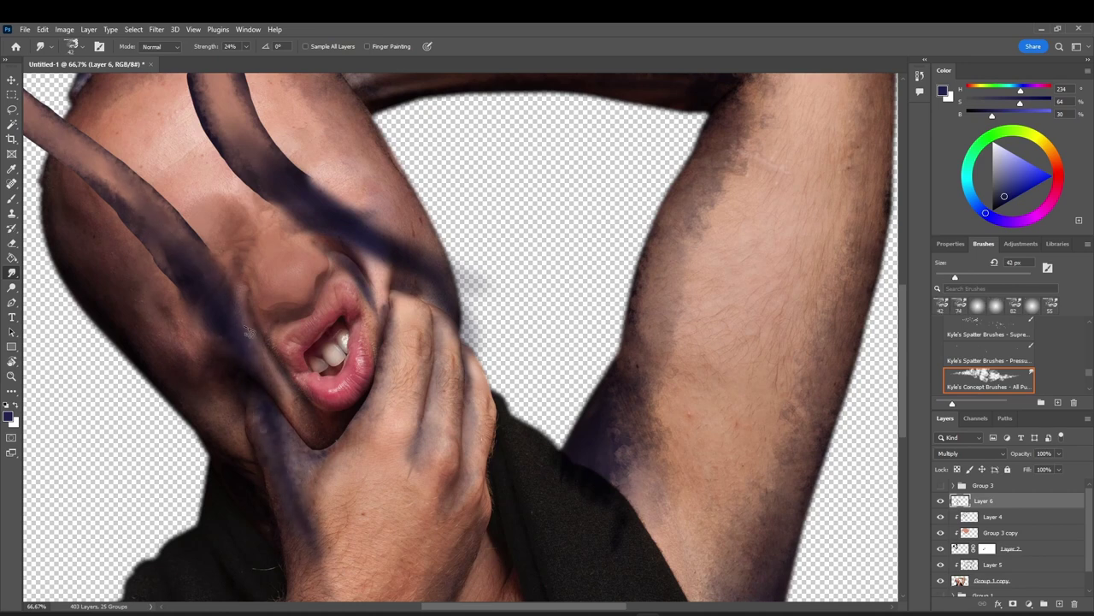
left_click_drag(333, 241, 429, 300)
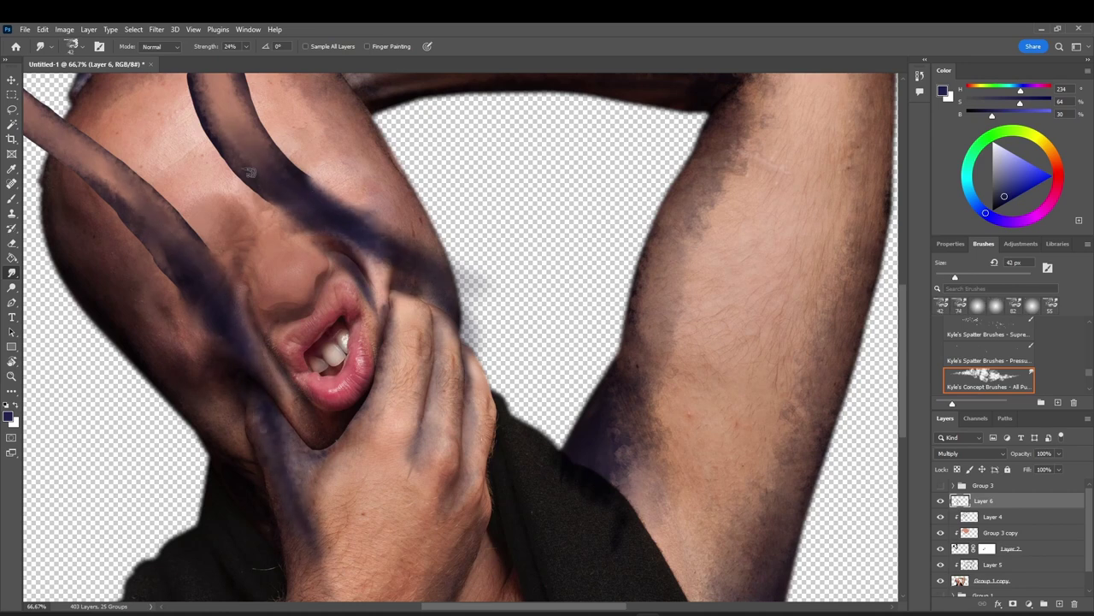
Paint extra soft shading beside the right stalk's base and around the nose bridge, ready for smudging
key("b")
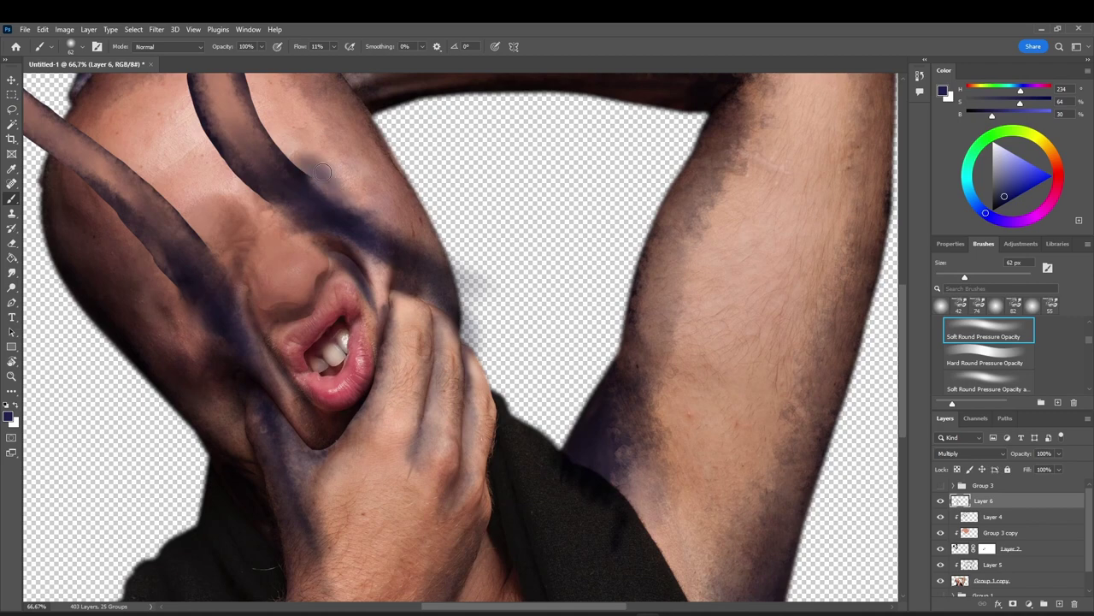
mouse_move(322, 172)
left_mouse_down()
mouse_move(289, 223)
mouse_move(337, 249)
mouse_move(205, 243)
mouse_move(234, 275)
mouse_move(242, 308)
mouse_move(226, 359)
left_mouse_up()
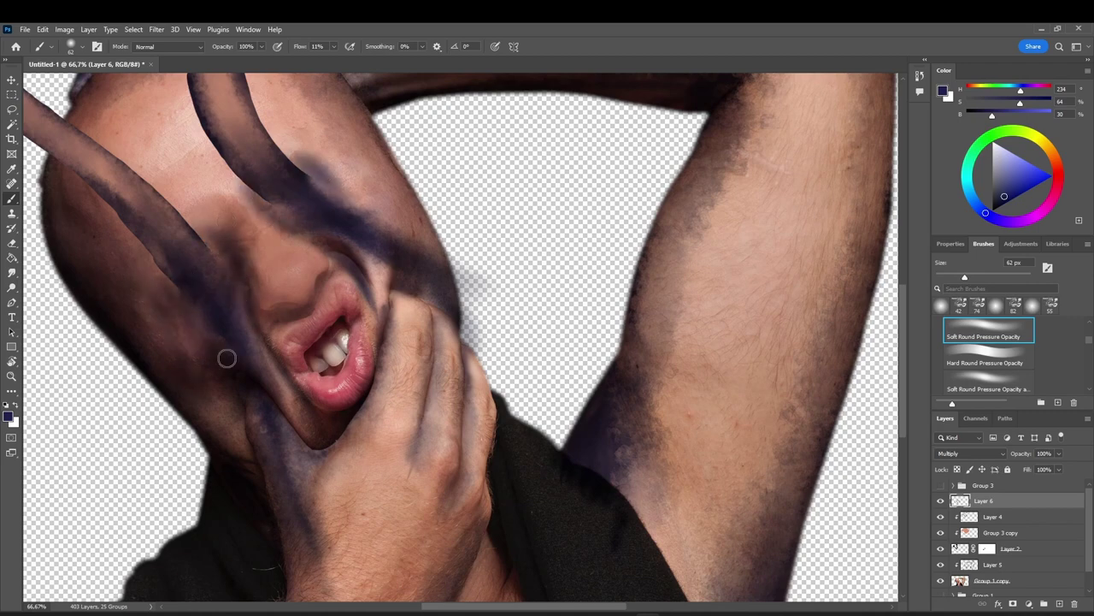
left_click(12, 272)
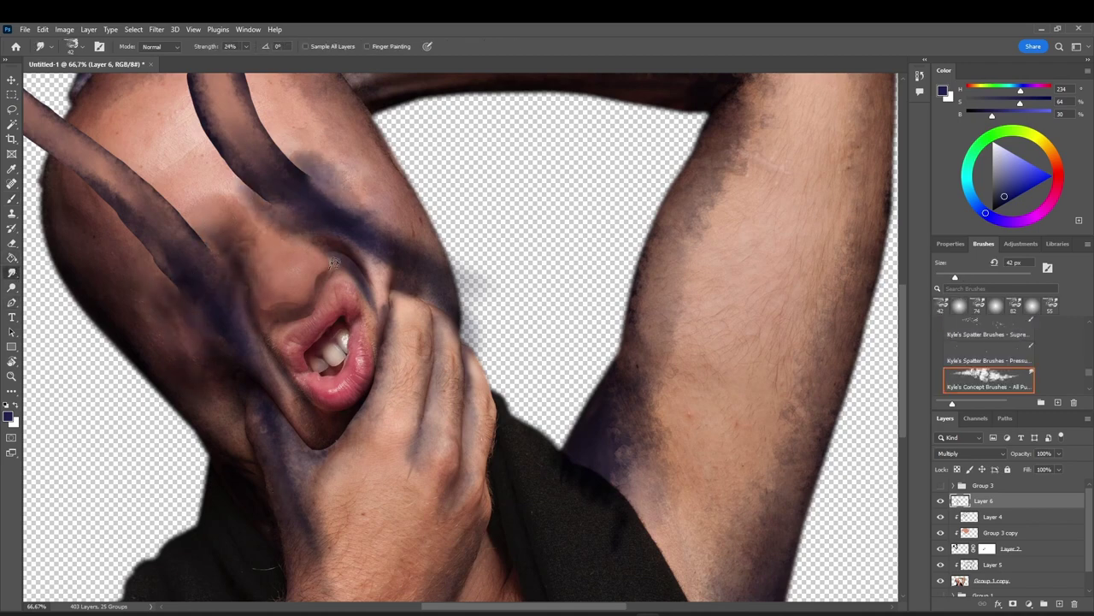
Lower the opacity of Layer 6 slightly to soften the stalk shadows
key("ctrl+minus")
key("ctrl+minus")
left_click(1058, 454)
mouse_move(1059, 468)
left_mouse_down()
mouse_move(1015, 478)
mouse_move(1044, 467)
left_mouse_up()
Add Layer 7 above Layer 6 and set its blend mode to Multiply
left_click(1059, 603)
left_click(970, 453)
left_click(957, 370)
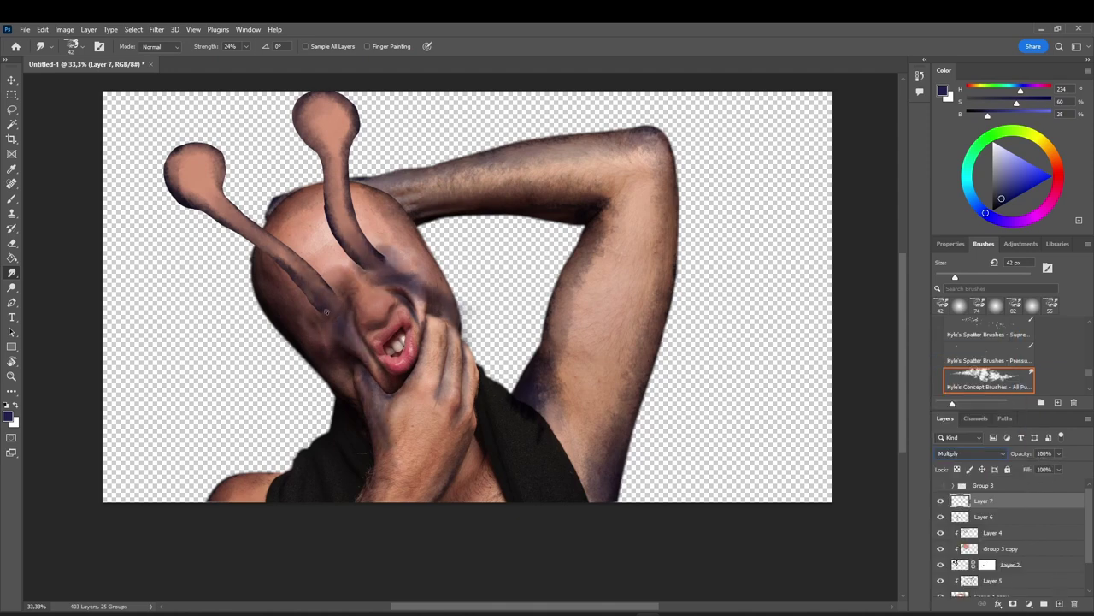
Paint soft dark shading on Layer 7 along the armpit and shirt edges with the 62 px Soft Round Pressure Opacity brush
key("b")
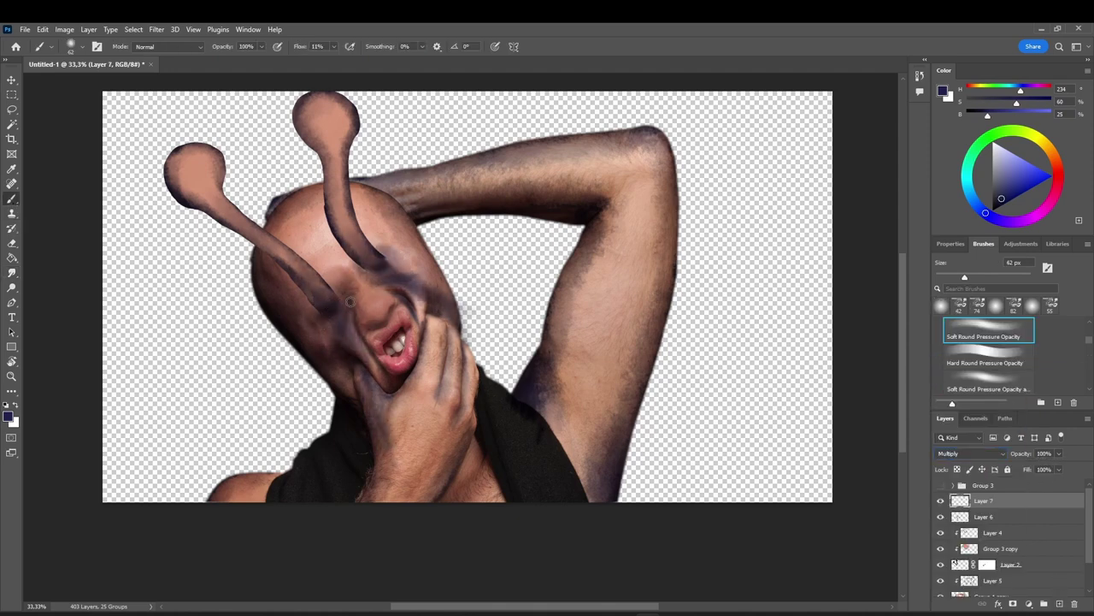
left_click_drag(547, 378, 545, 413)
mouse_move(503, 498)
left_mouse_down()
mouse_move(479, 456)
mouse_move(499, 498)
left_mouse_up()
left_click_drag(461, 464, 480, 498)
left_click_drag(280, 468, 266, 499)
left_click_drag(591, 497, 565, 458)
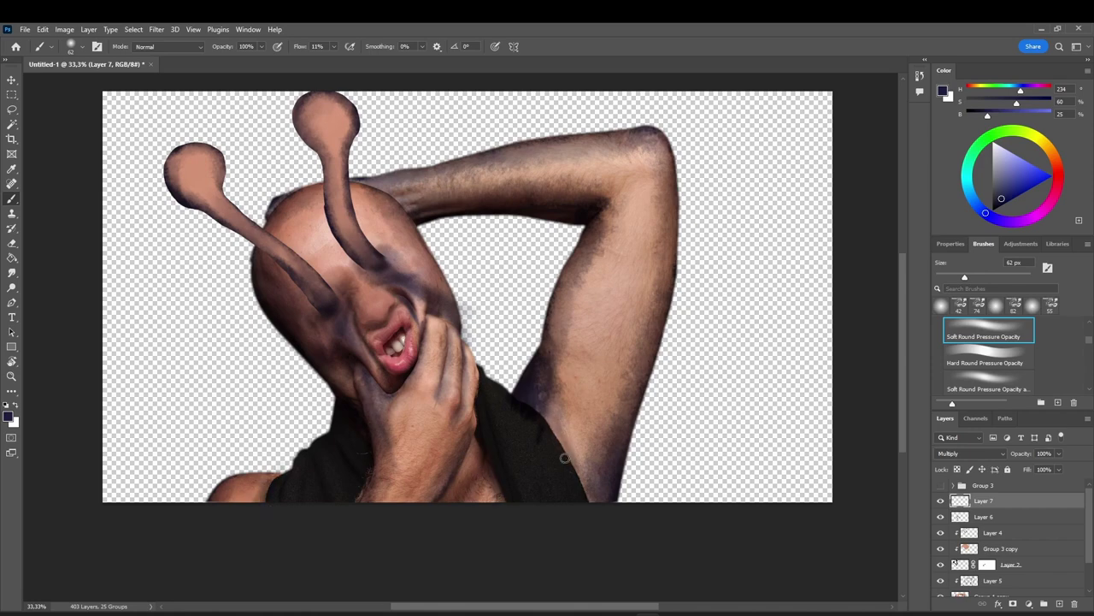
Show the black background Layer 0 and darken the edges of the head and raised arm on Layer 7
scroll(983, 547, "down", 1)
left_click(940, 588)
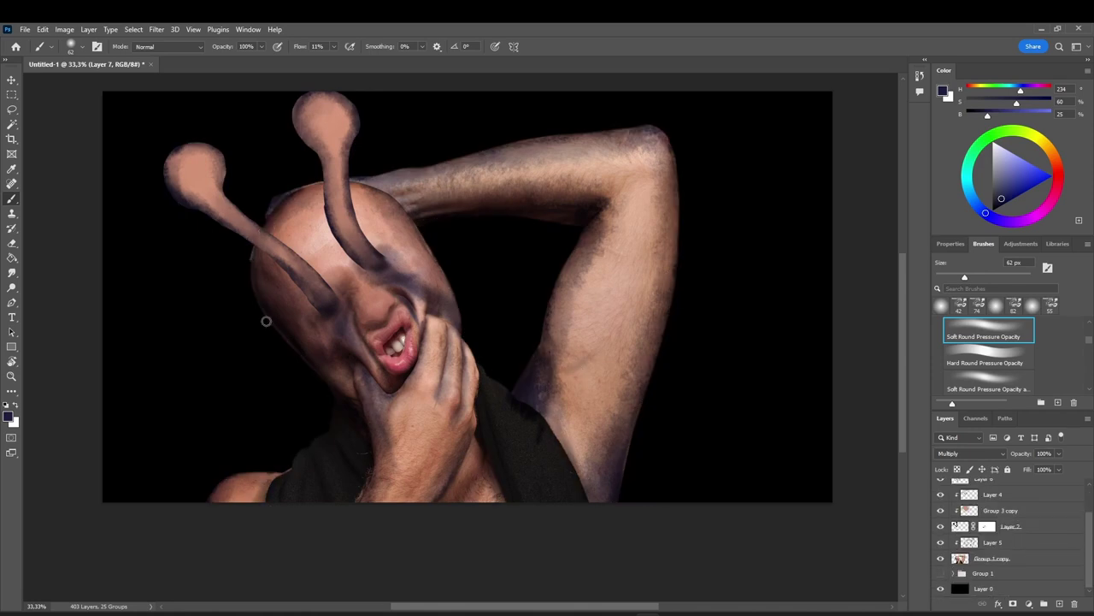
left_click_drag(413, 226, 449, 282)
left_click_drag(595, 215, 545, 339)
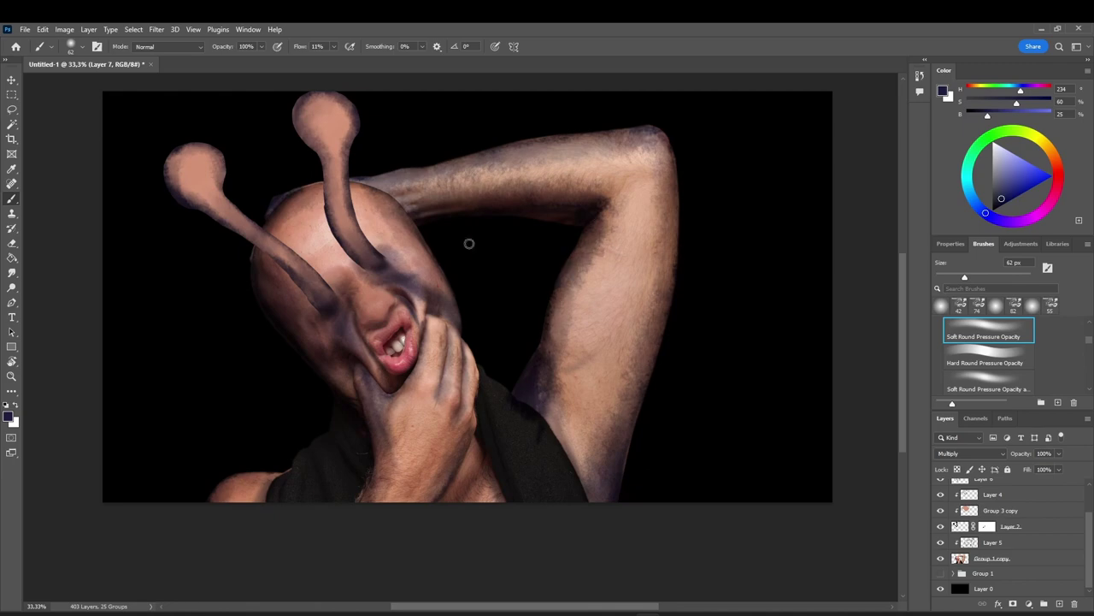
left_click_drag(676, 252, 620, 452)
left_click_drag(673, 190, 608, 524)
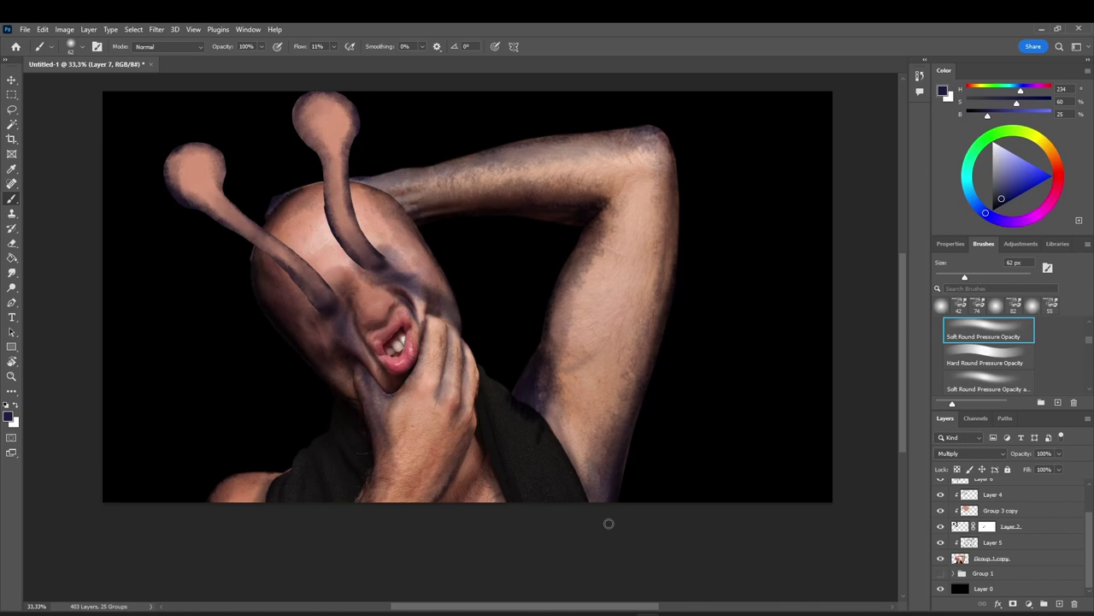
Place the black cat photo above Layer 7 and give it a layer mask
scroll(1009, 537, "up", 2)
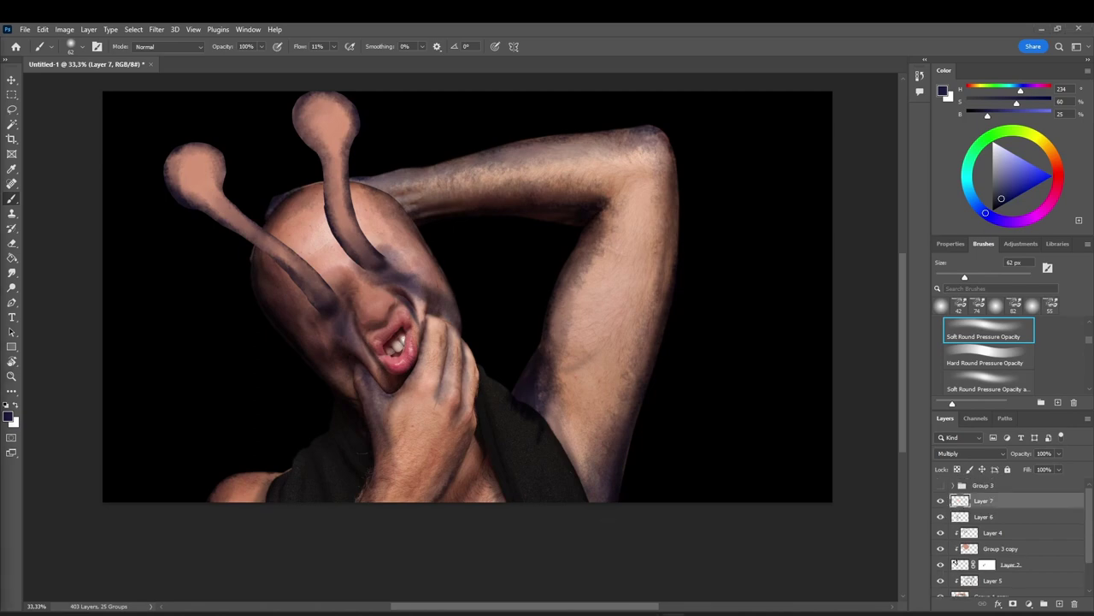
left_click_drag(0, 399, 276, 399)
left_click(12, 199)
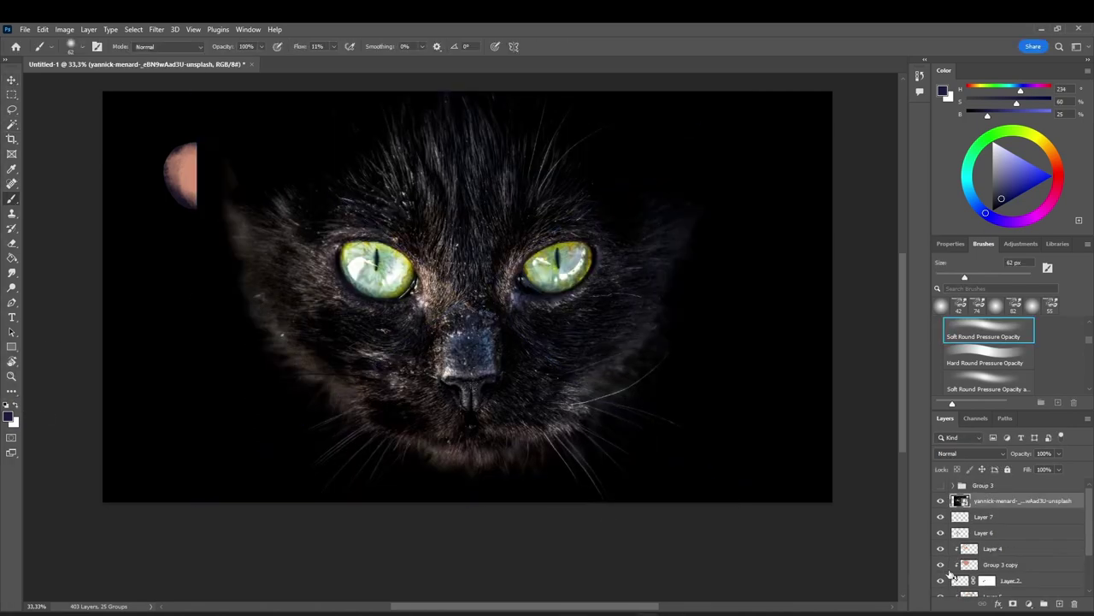
left_click(1059, 603)
key("ctrl+z")
left_click(1012, 603)
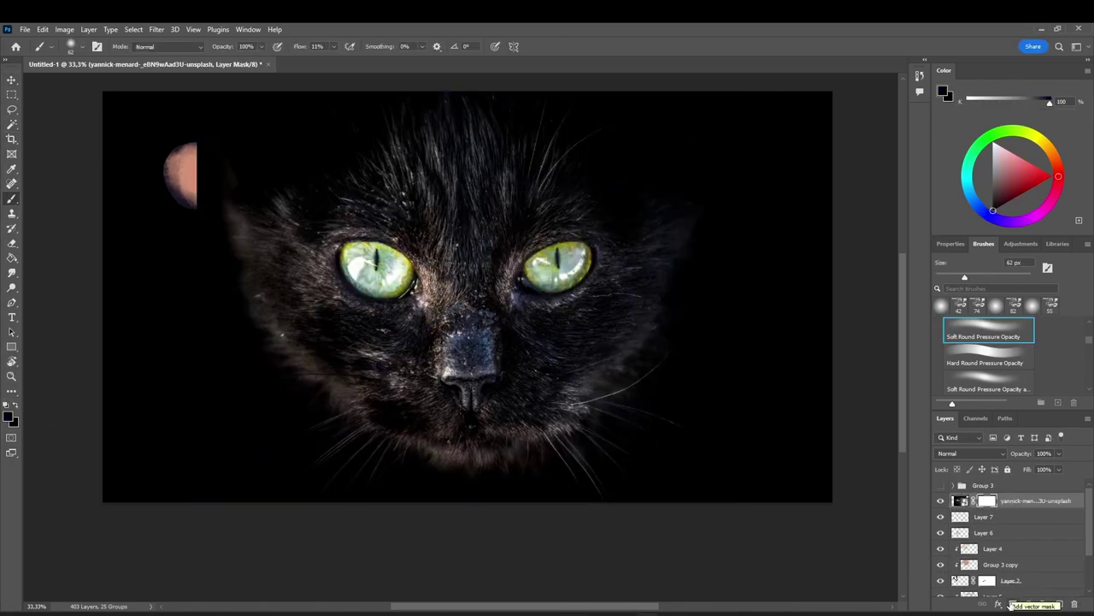
Mask out the fur around the cat's left-hand eye with a black Hard Round brush at 62 px, widened to 149 px
scroll(992, 359, "up", 3)
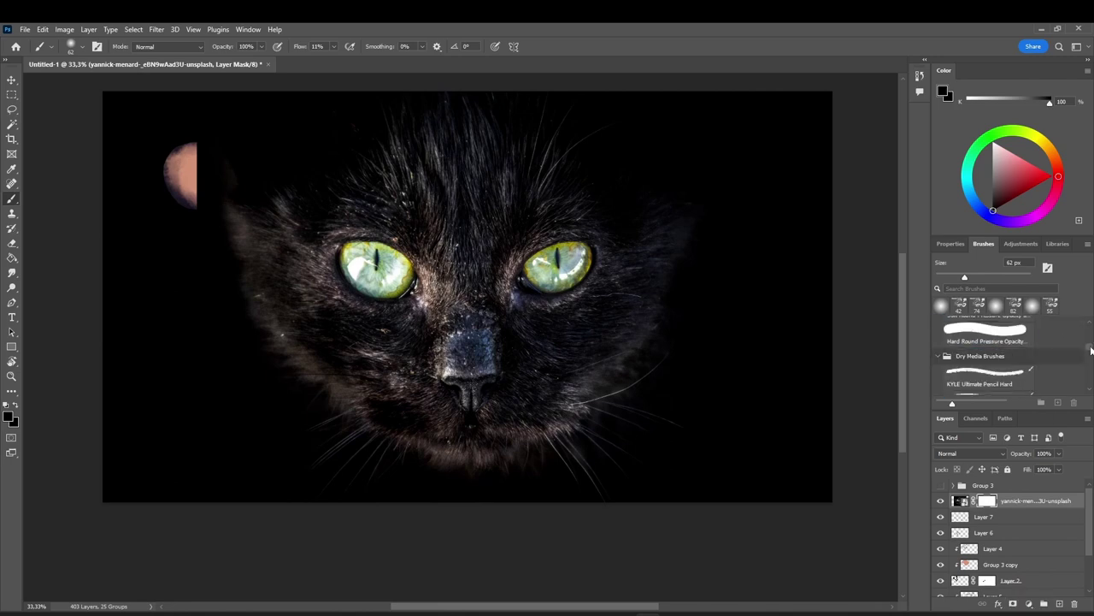
left_click(997, 369)
left_click_drag(419, 304, 403, 264)
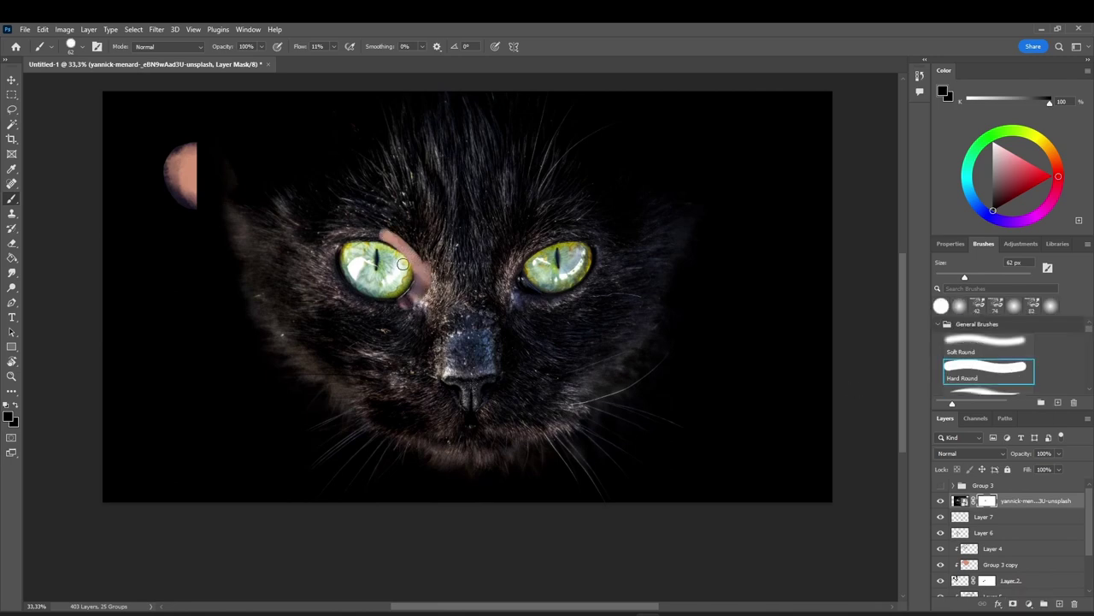
mouse_move(406, 307)
left_mouse_down()
mouse_move(347, 294)
mouse_move(335, 243)
left_mouse_up()
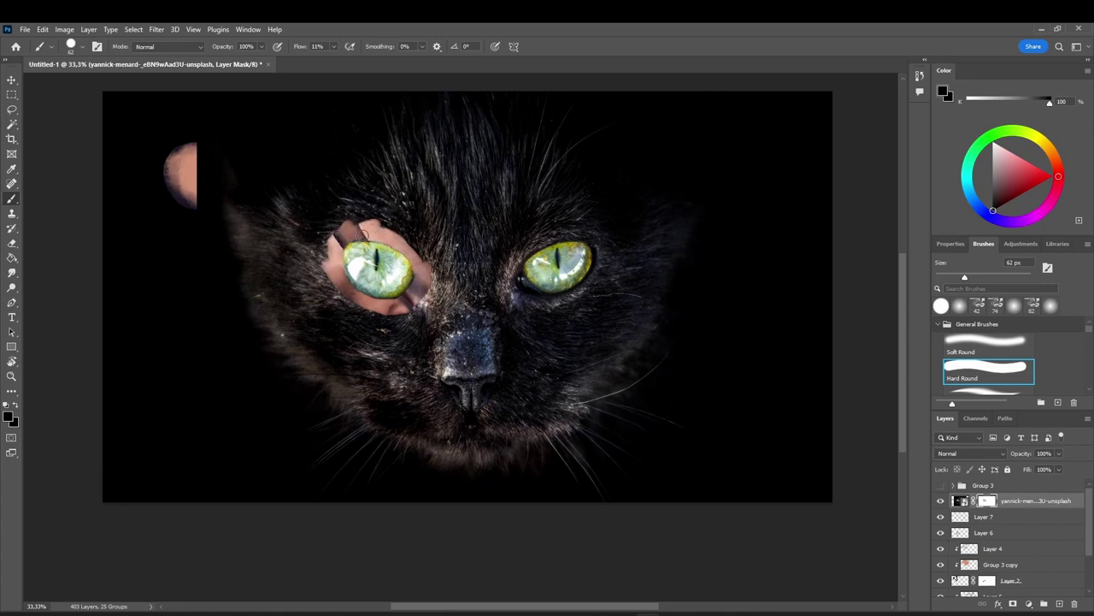
left_click_drag(964, 277, 994, 276)
mouse_move(416, 316)
left_mouse_down()
mouse_move(406, 229)
mouse_move(328, 301)
mouse_move(441, 318)
mouse_move(376, 202)
mouse_move(451, 274)
mouse_move(459, 329)
mouse_move(300, 220)
mouse_move(473, 321)
mouse_move(450, 185)
mouse_move(347, 372)
mouse_move(391, 134)
mouse_move(378, 399)
mouse_move(504, 290)
mouse_move(414, 138)
mouse_move(317, 94)
mouse_move(382, 99)
left_mouse_up()
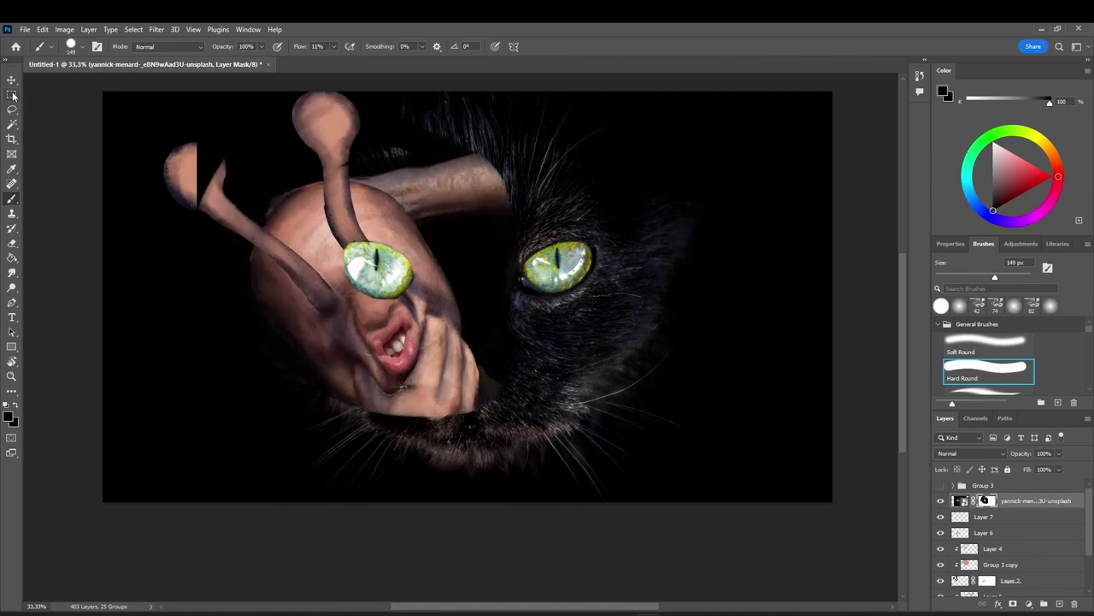
Select a rectangle around the isolated cat eye, invert the selection and fill the mask outside it with black
left_click(12, 95)
left_click_drag(325, 221, 437, 312)
left_click(134, 30)
left_click(150, 80)
key("g")
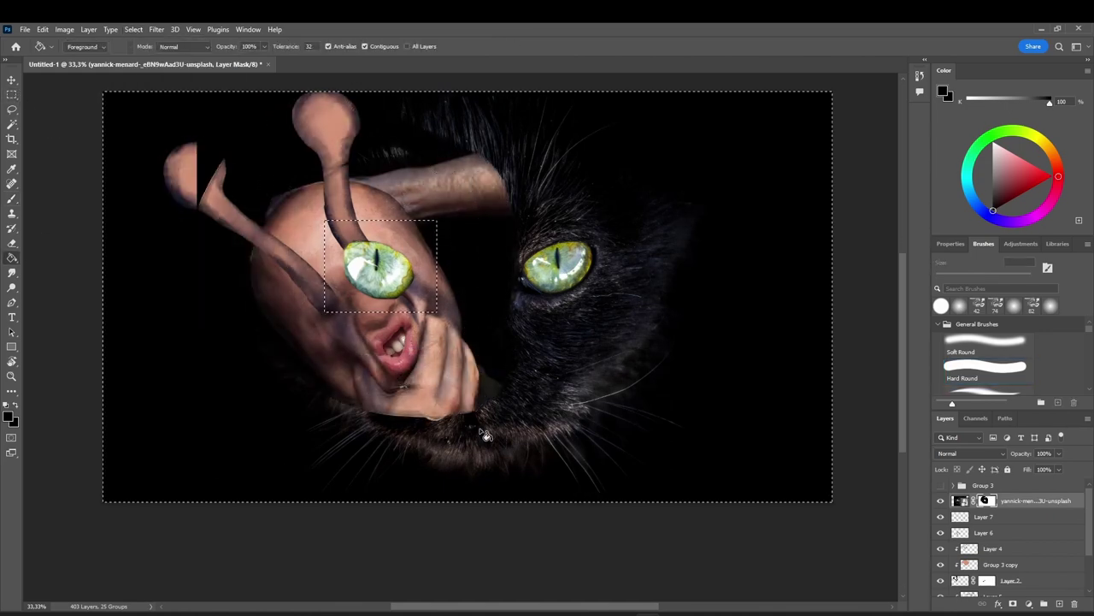
left_click(492, 410)
Paint out the leftover cat fur on the layer mask with the Hard Round brush enlarged to 365 px
left_click(12, 198)
left_click_drag(436, 411, 385, 411)
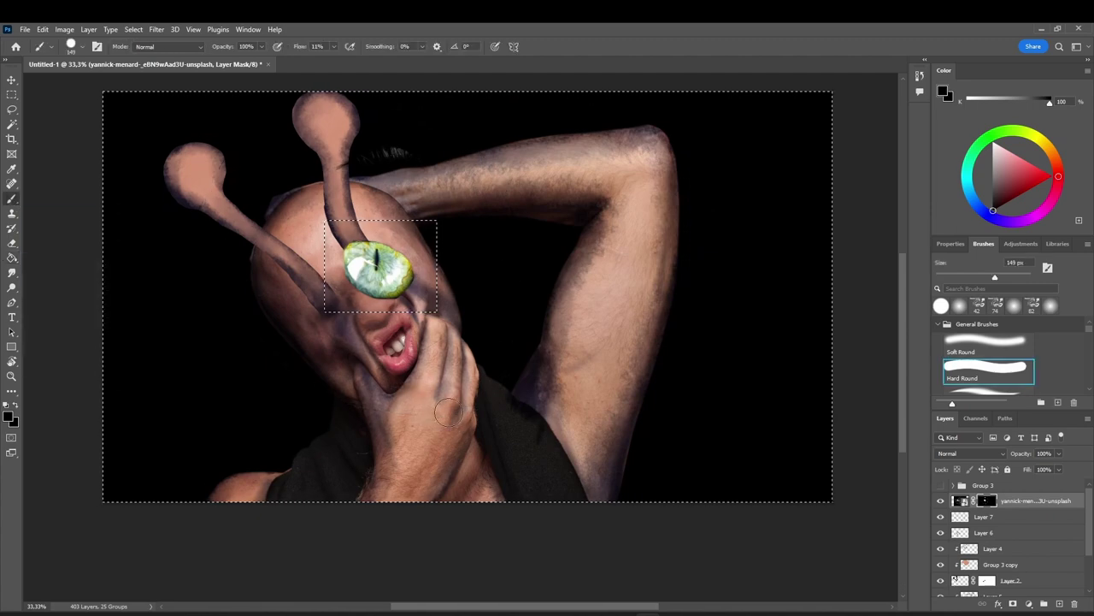
key("bracketright")
key("bracketright")
key("bracketright")
key("bracketright")
key("bracketright")
key("bracketright")
key("bracketleft")
key("bracketleft")
key("bracketleft")
key("bracketleft")
key("bracketleft")
key("bracketleft")
key("bracketright")
key("bracketright")
key("bracketright")
key("bracketright")
key("bracketright")
key("bracketright")
key("bracketright")
key("bracketright")
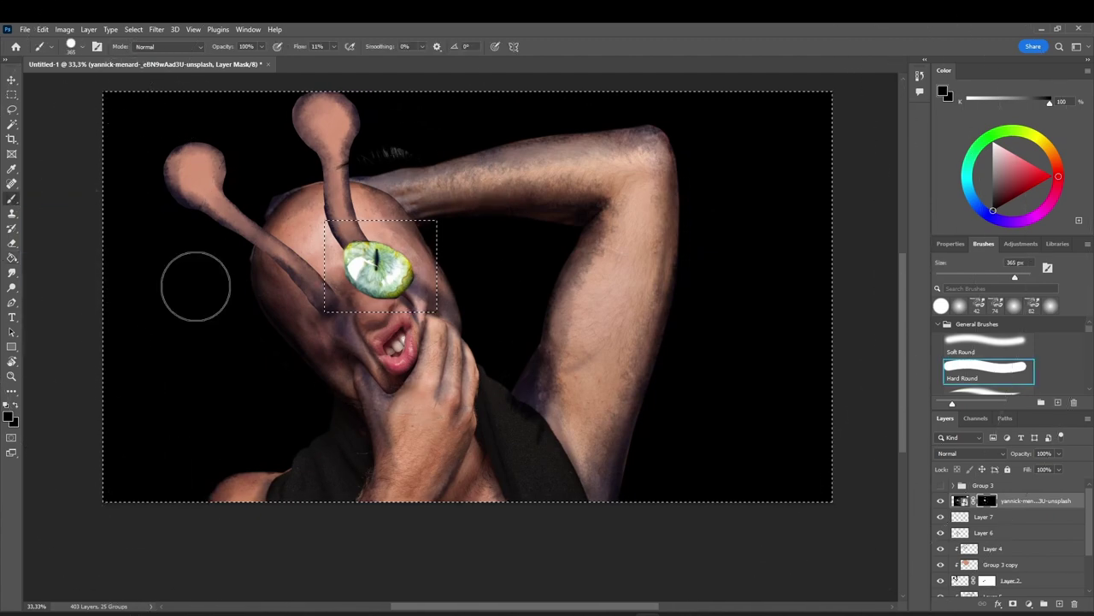
mouse_move(196, 288)
left_mouse_down()
mouse_move(460, 537)
mouse_move(818, 543)
left_mouse_up()
Convert the masked cat-eye layer to a smart object and duplicate it, clearing the active selection
right_click(1012, 503)
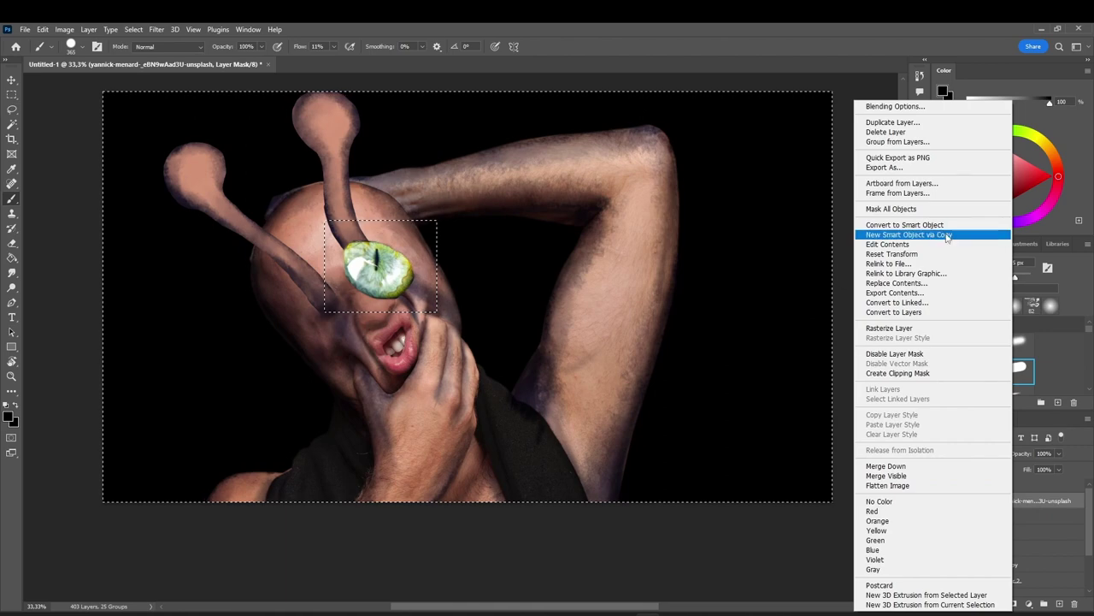
left_click(946, 226)
right_click(1004, 506)
left_click(895, 123)
left_click(638, 178)
left_click(134, 30)
left_click(146, 50)
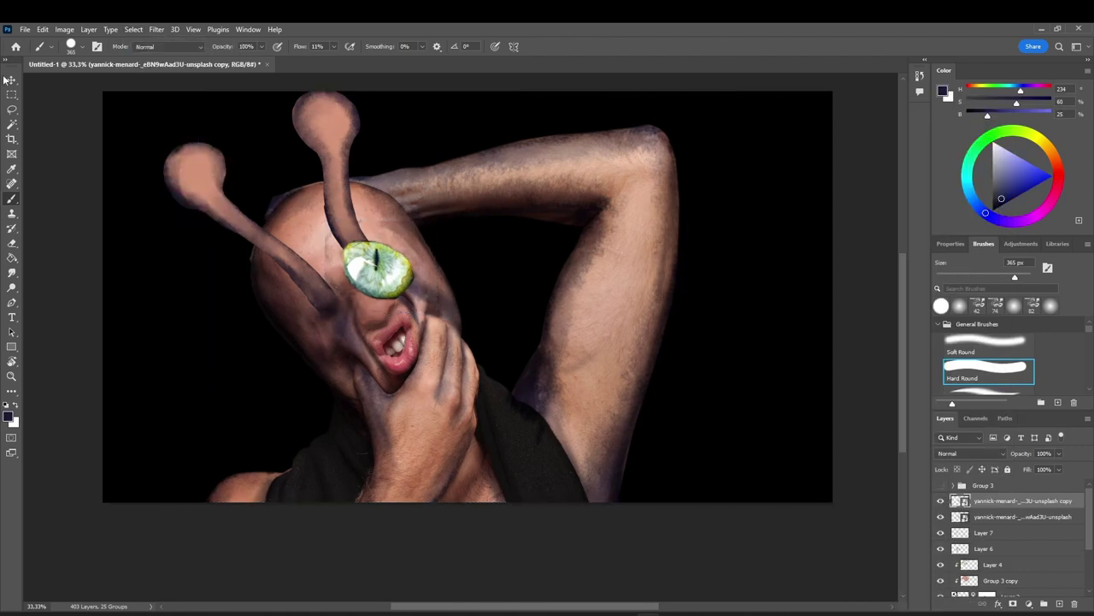
Delete the duplicate cat-eye layer and erase stray remnants beside the original eye with a 437 px eraser
left_click(12, 80)
left_click_drag(358, 314, 556, 336)
key("Delete")
left_click(13, 244)
left_click(478, 277)
left_click(522, 275)
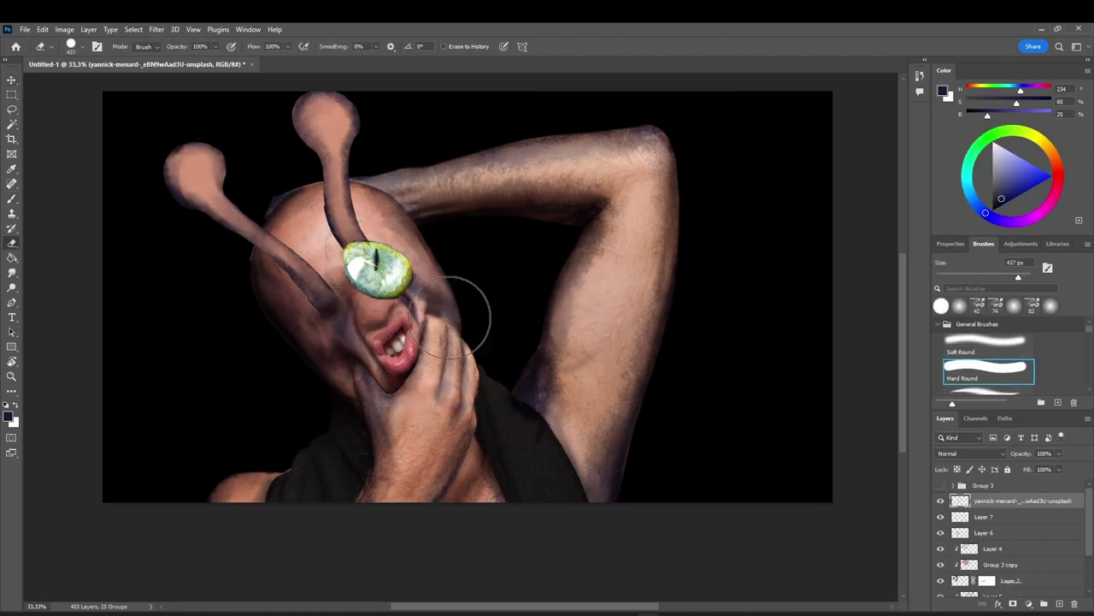
Duplicate the cleaned cat-eye layer and flip the copy horizontally
left_click(12, 80)
right_click(1012, 502)
left_click(895, 175)
left_click(639, 177)
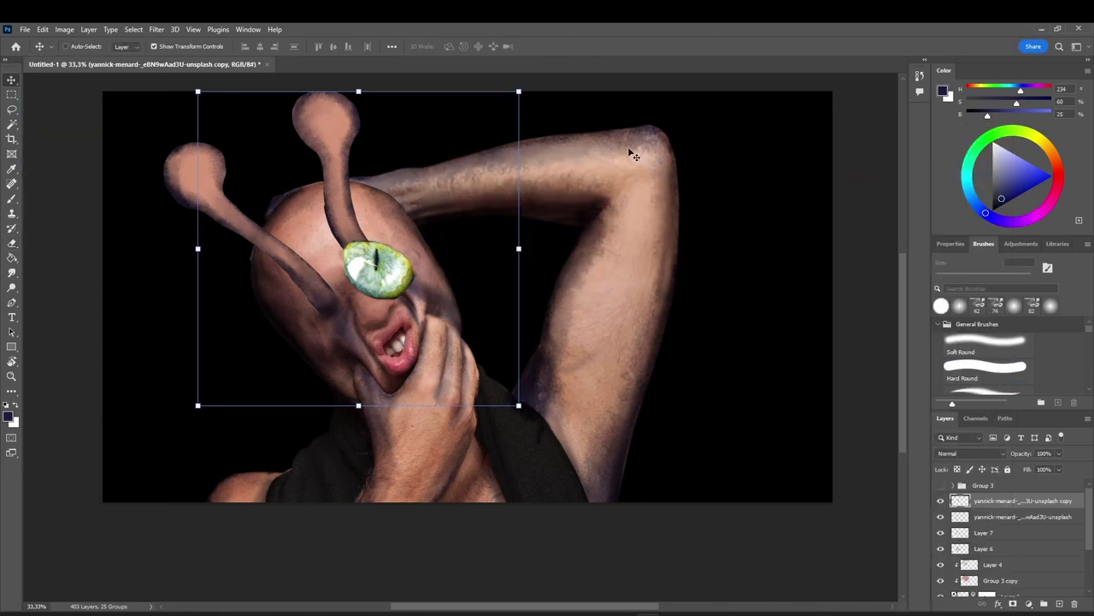
left_click(43, 30)
left_click(43, 30)
left_click(42, 30)
mouse_move(134, 291)
left_click(231, 499)
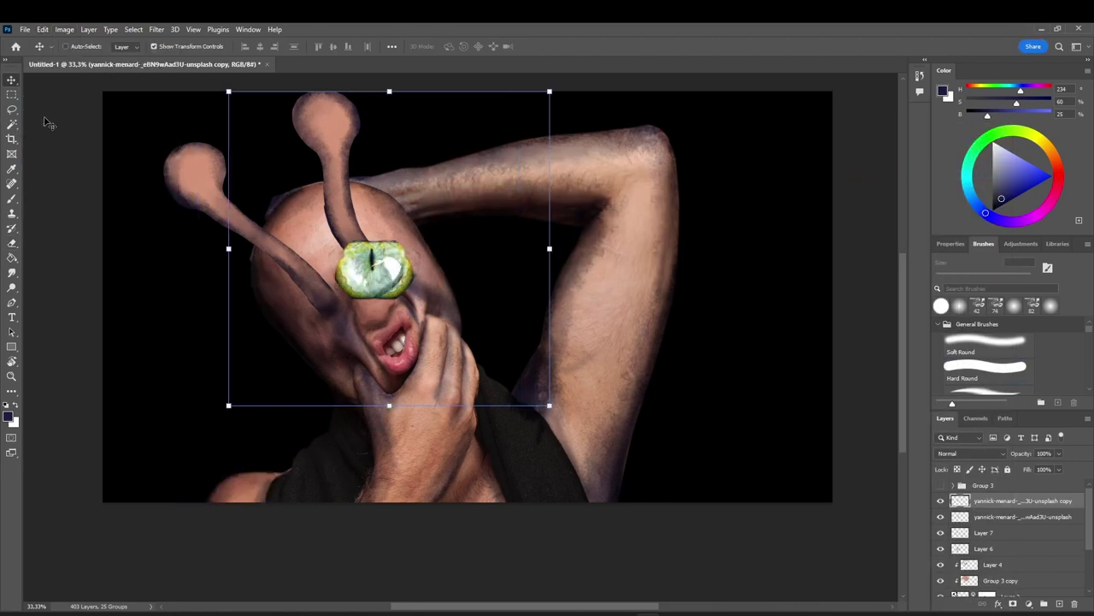
Move the flipped cat eye onto the right stalk's bulb, then shrink and rotate it to fit
left_click_drag(366, 306, 325, 160)
left_click_drag(902, 345, 902, 293)
left_click_drag(510, 83, 396, 195)
left_click_drag(298, 303, 342, 254)
left_click_drag(440, 146, 420, 167)
left_click_drag(328, 264, 336, 251)
left_click_drag(427, 155, 403, 179)
left_click_drag(316, 271, 328, 259)
key("Return")
Fit the original cat eye onto the left stalk's bulb, scaled to about 58% and rotated about -49.5°
left_click_drag(380, 400, 205, 313)
left_click_drag(343, 457, 207, 322)
left_click_drag(141, 248, 211, 320)
left_click_drag(276, 394, 236, 355)
left_click_drag(179, 292, 199, 310)
left_click_drag(263, 381, 238, 329)
left_click_drag(191, 413, 193, 453)
mouse_move(202, 390)
left_mouse_down()
mouse_move(200, 359)
mouse_move(197, 373)
left_mouse_up()
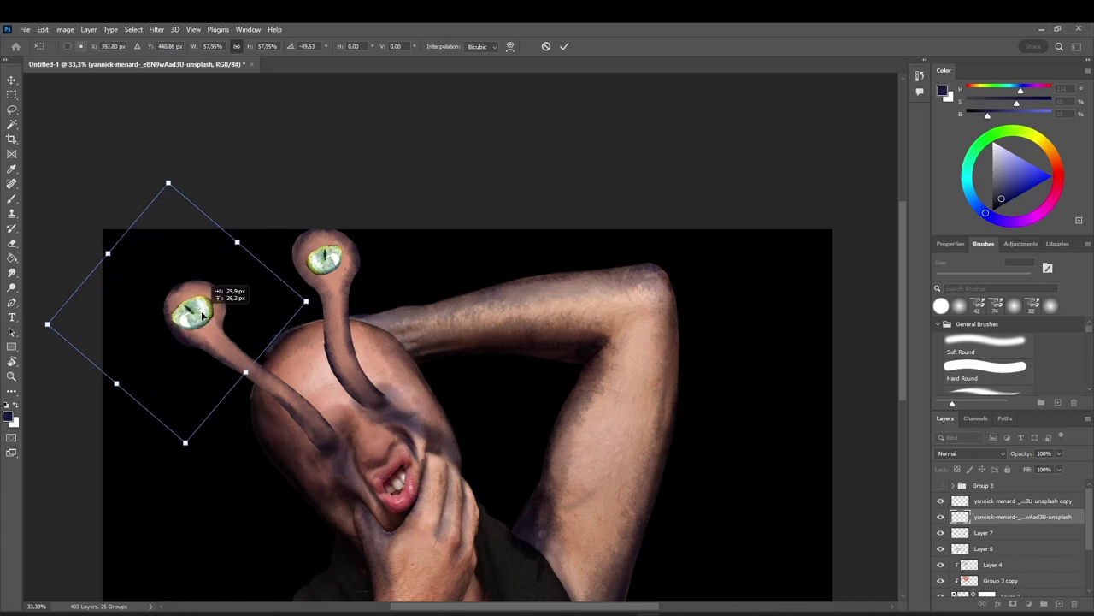
key("Return")
Add Layer 8 above the eye layers in Multiply mode and choose the Soft Round Pressure Size brush
left_click(1011, 503)
left_click(1059, 604)
left_click(12, 199)
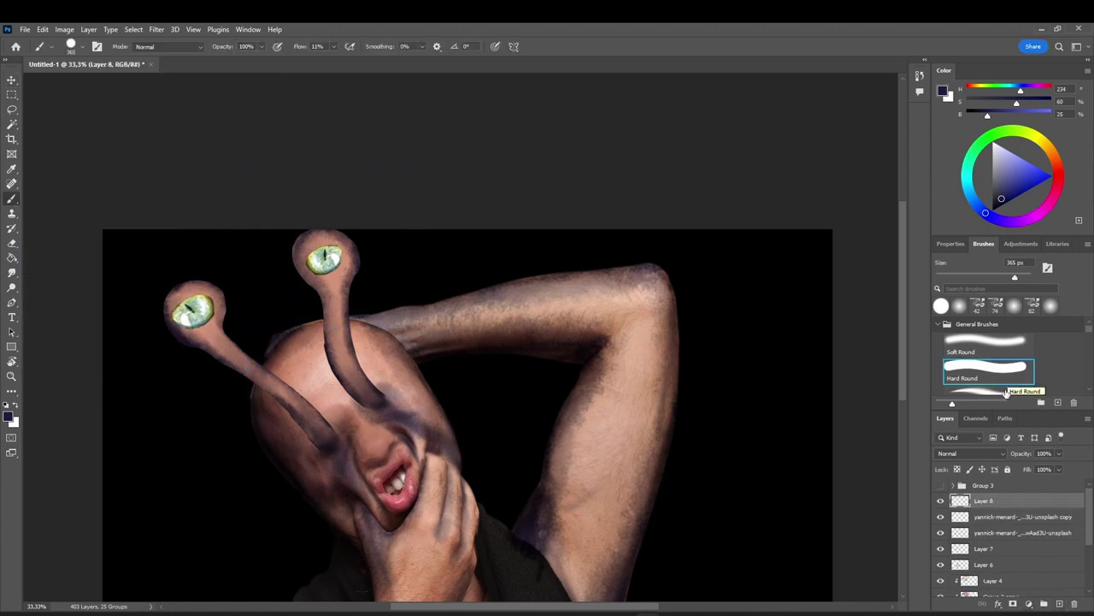
left_click(989, 389)
left_click(349, 47)
left_click(969, 454)
left_click(951, 369)
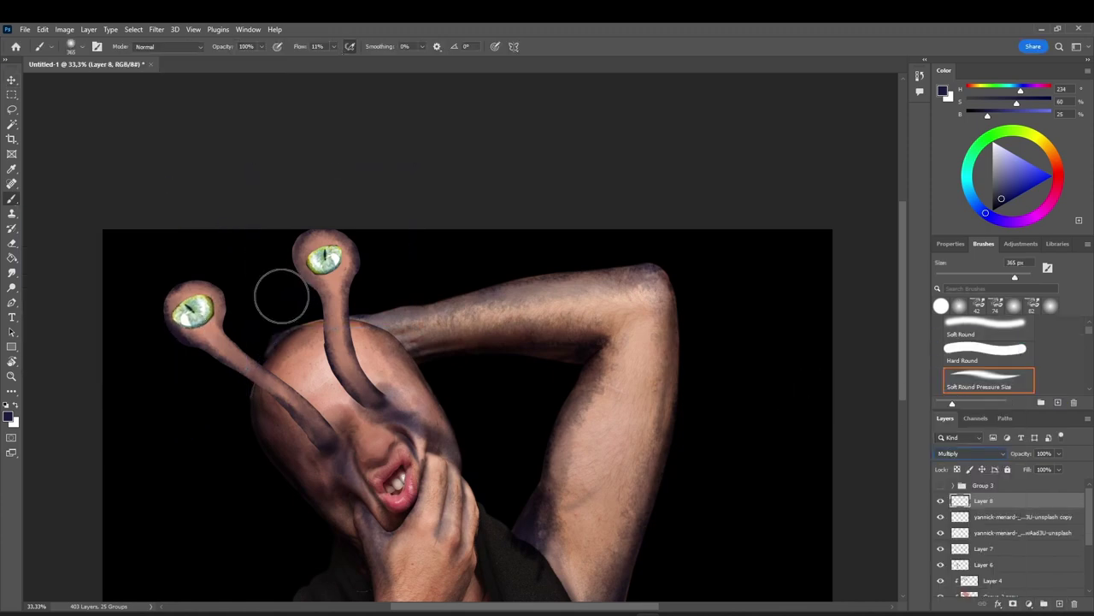
Paint a dark rim around the right stalk's eye with a 20 px brush
mouse_move(281, 296)
left_mouse_down()
mouse_move(270, 309)
mouse_move(589, 510)
left_mouse_up()
key("ctrl+plus")
key("ctrl+plus")
key("ctrl+plus")
left_click_drag(952, 404, 946, 404)
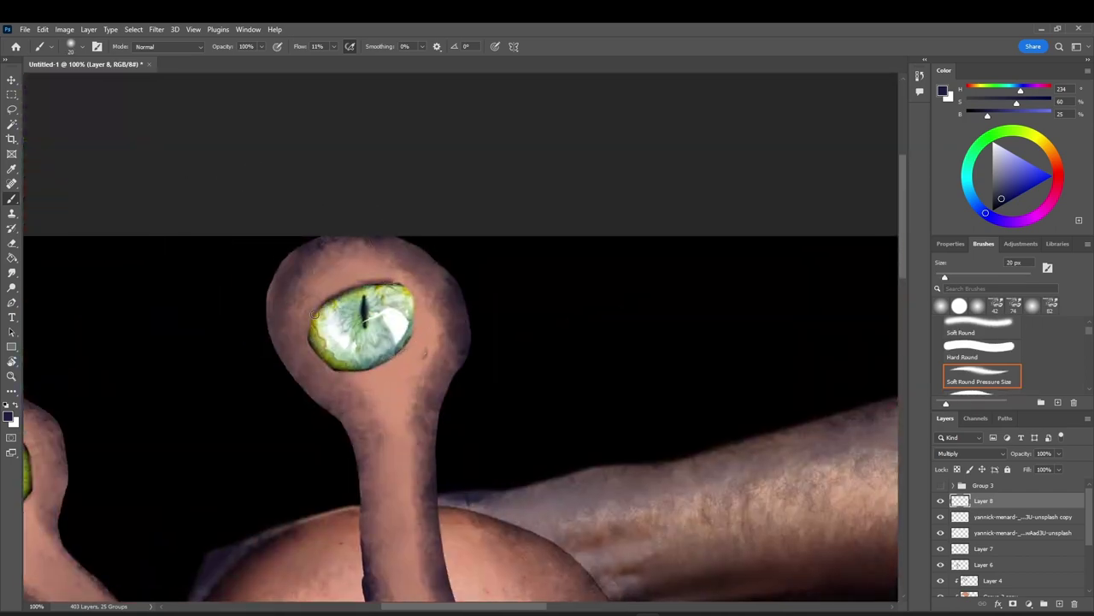
left_click_drag(335, 294, 381, 286)
mouse_move(396, 356)
left_mouse_down()
mouse_move(342, 371)
mouse_move(314, 341)
left_mouse_up()
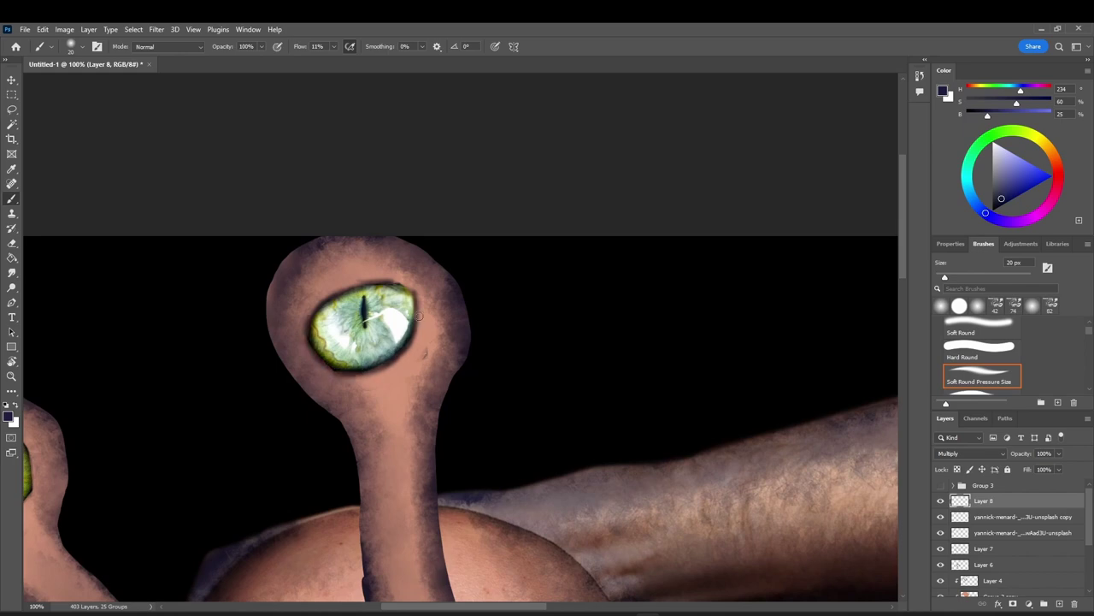
left_click_drag(419, 315, 336, 290)
Paint a matching dark rim around the left stalk's eye and touch up the right eye's rim
left_click_drag(539, 607, 476, 607)
mouse_move(301, 529)
left_mouse_down()
mouse_move(363, 485)
mouse_move(310, 525)
left_mouse_up()
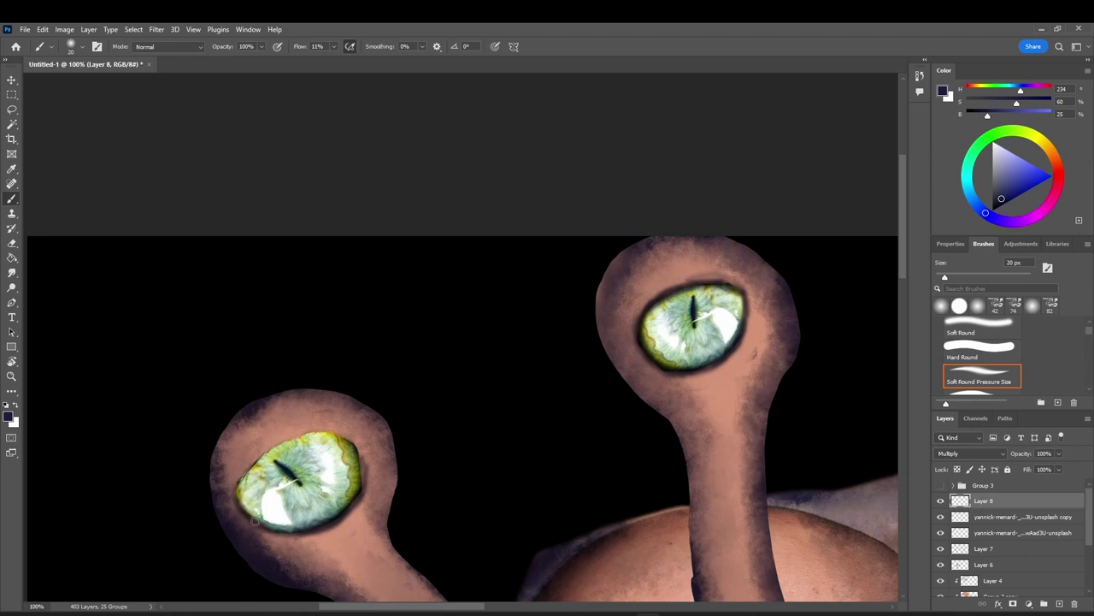
mouse_move(242, 471)
left_mouse_down()
mouse_move(317, 432)
mouse_move(354, 475)
left_mouse_up()
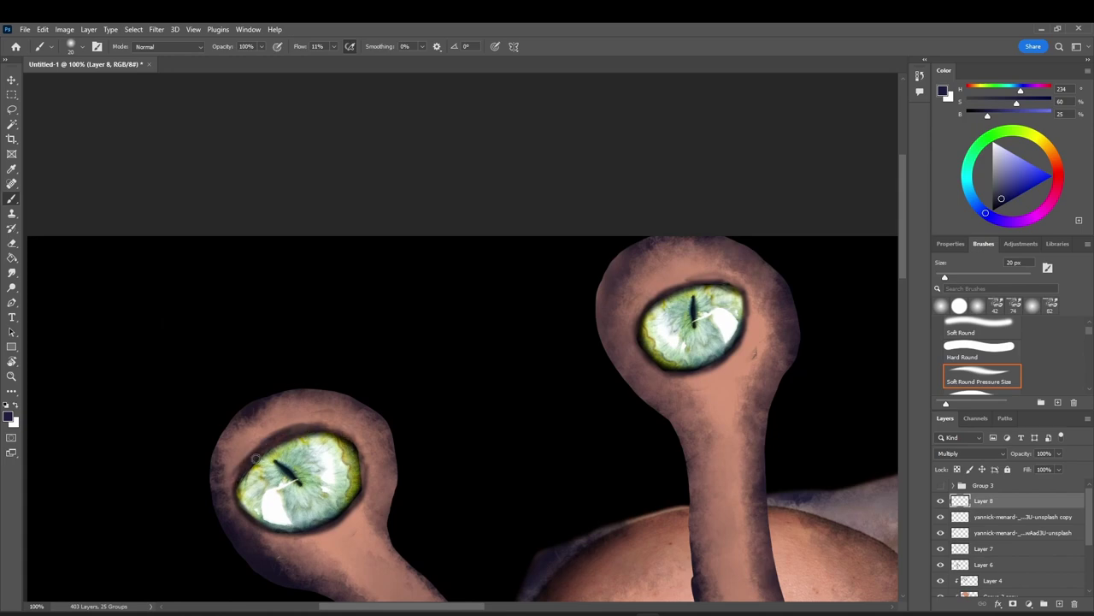
mouse_move(638, 320)
left_mouse_down()
mouse_move(716, 282)
mouse_move(645, 315)
left_mouse_up()
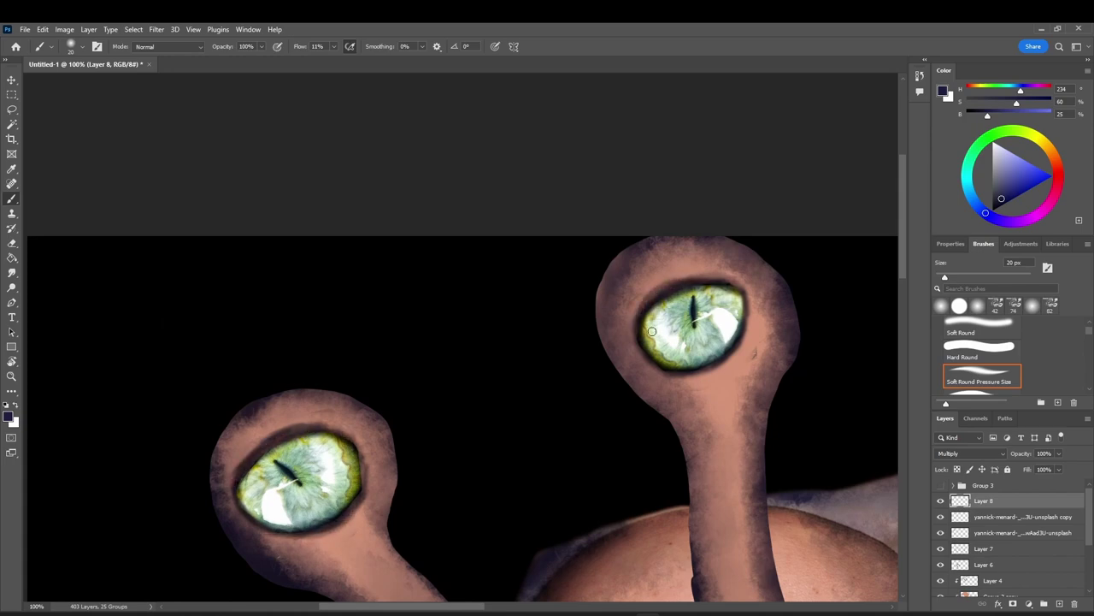
Darken both edges of the left stalk from its base up around the bulb with the 20 px brush
left_click(904, 281)
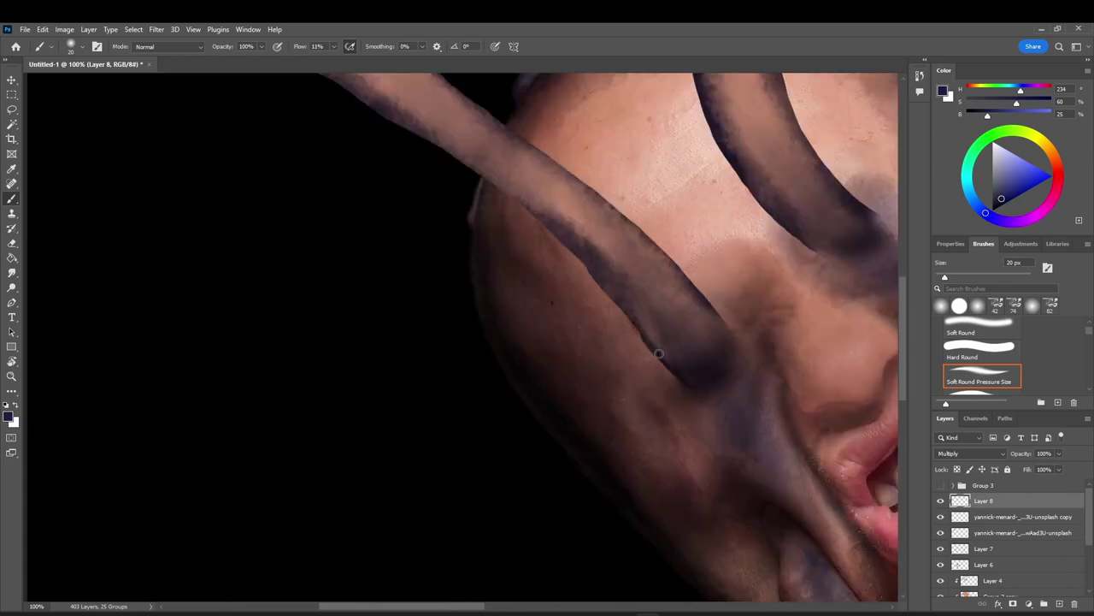
mouse_move(544, 216)
left_mouse_down()
mouse_move(435, 139)
mouse_move(691, 376)
left_mouse_up()
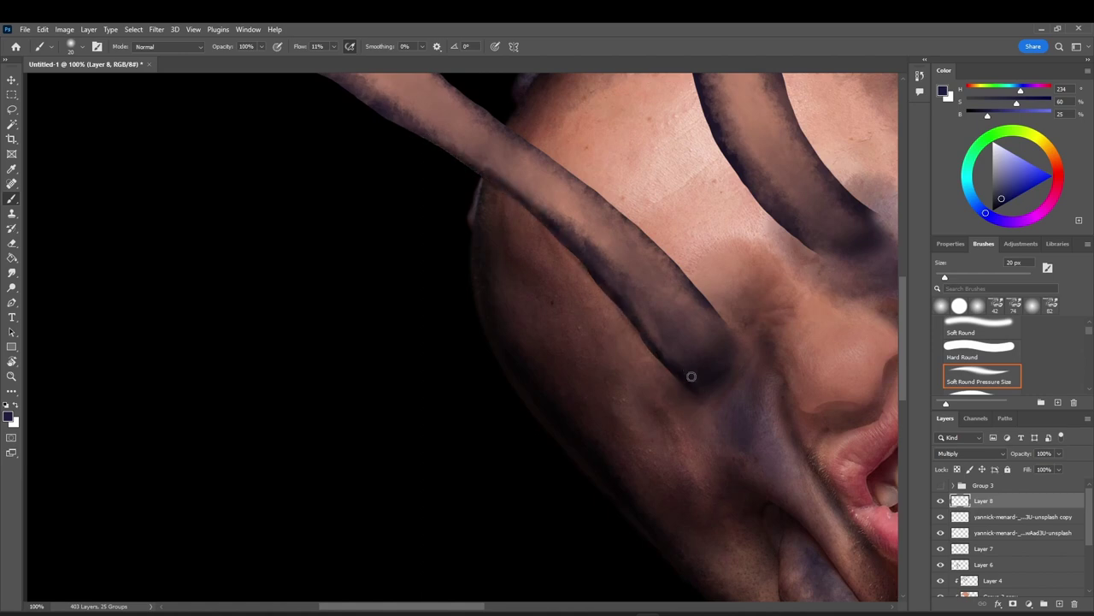
left_click_drag(602, 204, 509, 132)
scroll(856, 240, "up", 4)
left_click_drag(485, 294, 392, 207)
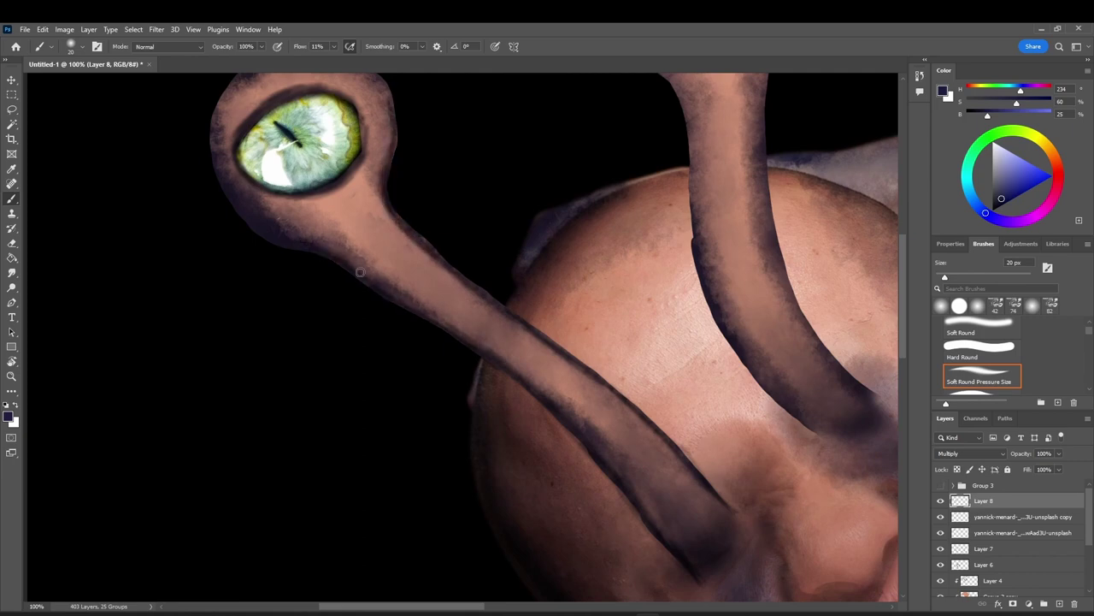
scroll(318, 317, "up", 4)
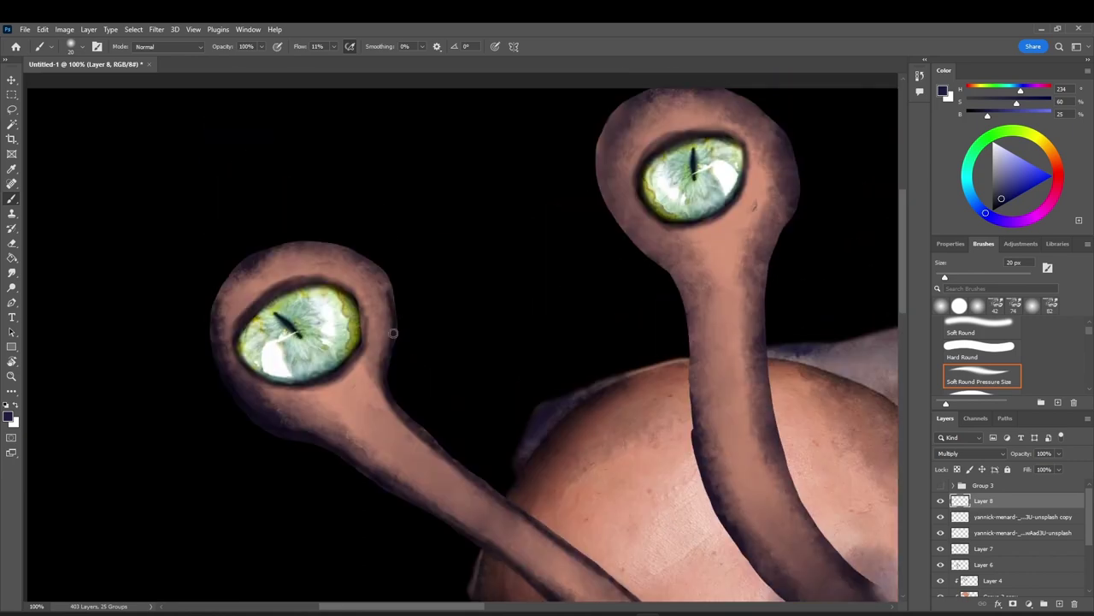
mouse_move(391, 305)
left_mouse_down()
mouse_move(309, 236)
mouse_move(220, 296)
mouse_move(215, 313)
left_mouse_up()
Darken the edges of the right stalk from its base up over the forehead
left_click_drag(905, 294, 906, 352)
left_click_drag(415, 606, 462, 606)
left_click_drag(625, 342, 519, 189)
left_click_drag(552, 357, 471, 285)
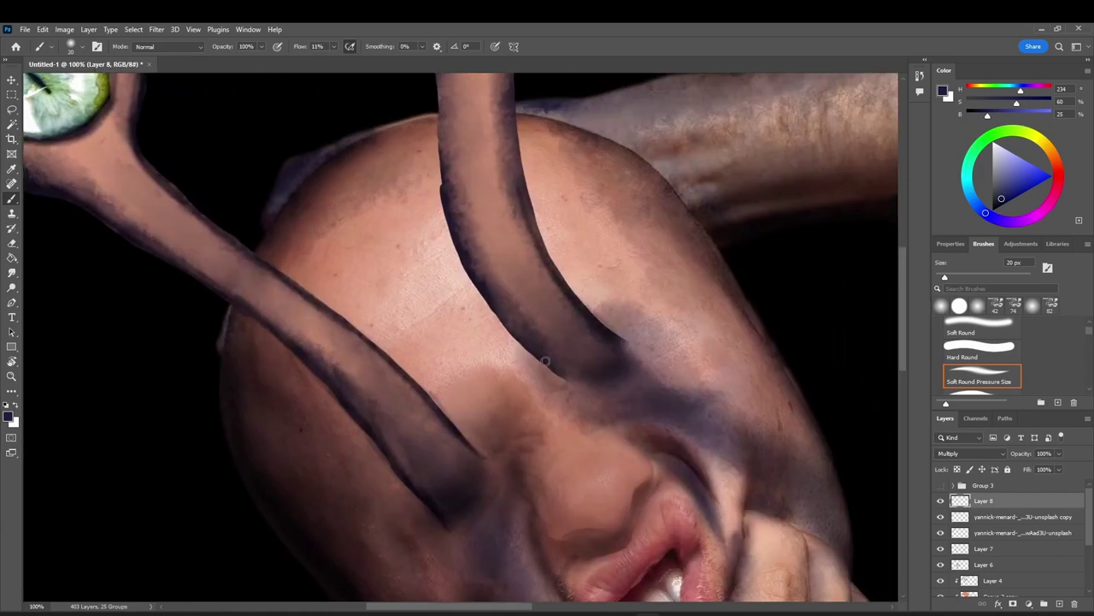
left_click_drag(546, 361, 464, 261)
left_click_drag(538, 353, 463, 251)
left_click_drag(447, 195, 441, 84)
left_click_drag(465, 257, 446, 116)
Darken the upper neck and outer edges of the right stalk's bulb
scroll(431, 373, "up", 6)
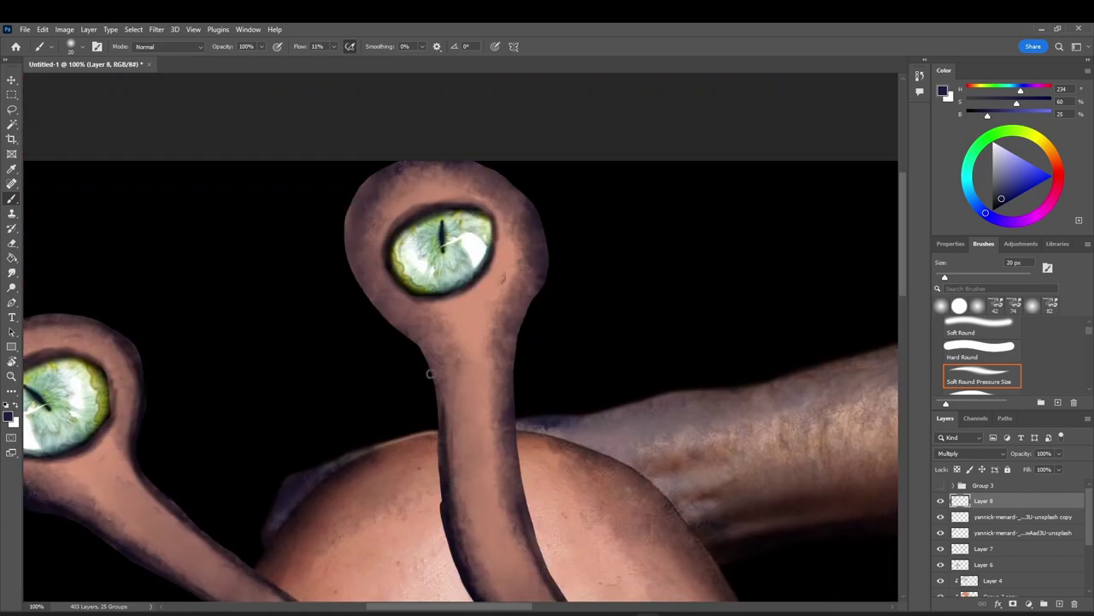
mouse_move(430, 372)
left_mouse_down()
mouse_move(368, 295)
mouse_move(345, 224)
mouse_move(366, 190)
mouse_move(381, 300)
mouse_move(445, 401)
left_mouse_up()
mouse_move(525, 302)
left_mouse_down()
mouse_move(523, 539)
mouse_move(530, 283)
mouse_move(518, 203)
left_mouse_up()
scroll(902, 293, "up", 3)
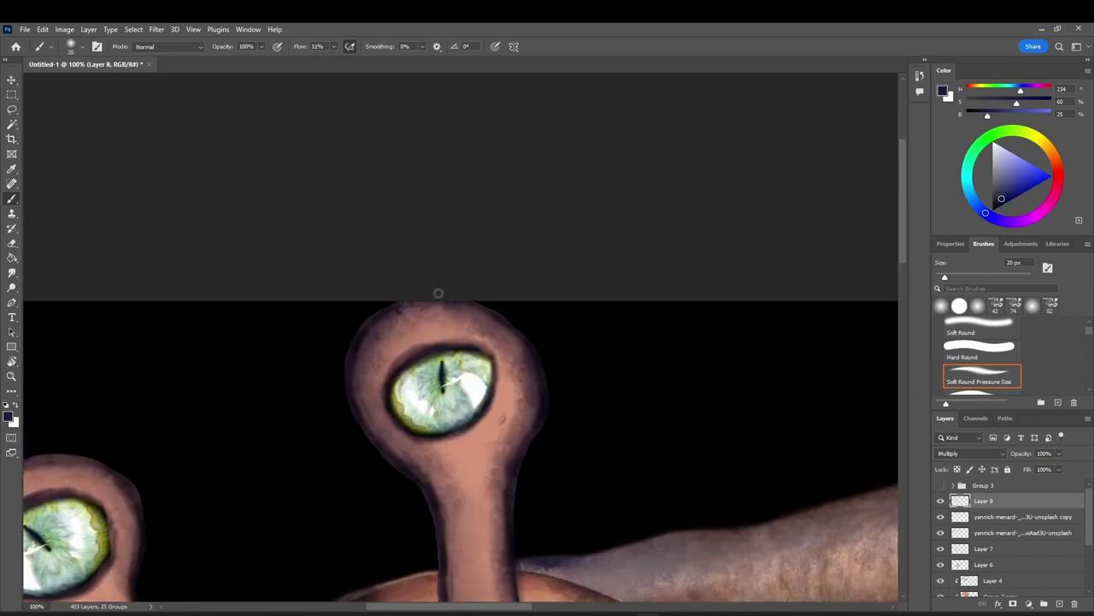
Group all the portrait layers above the black background into one group
key("ctrl+minus")
key("ctrl+minus")
key("ctrl+minus")
key("ctrl+minus")
key("ctrl+minus")
left_click(1067, 614)
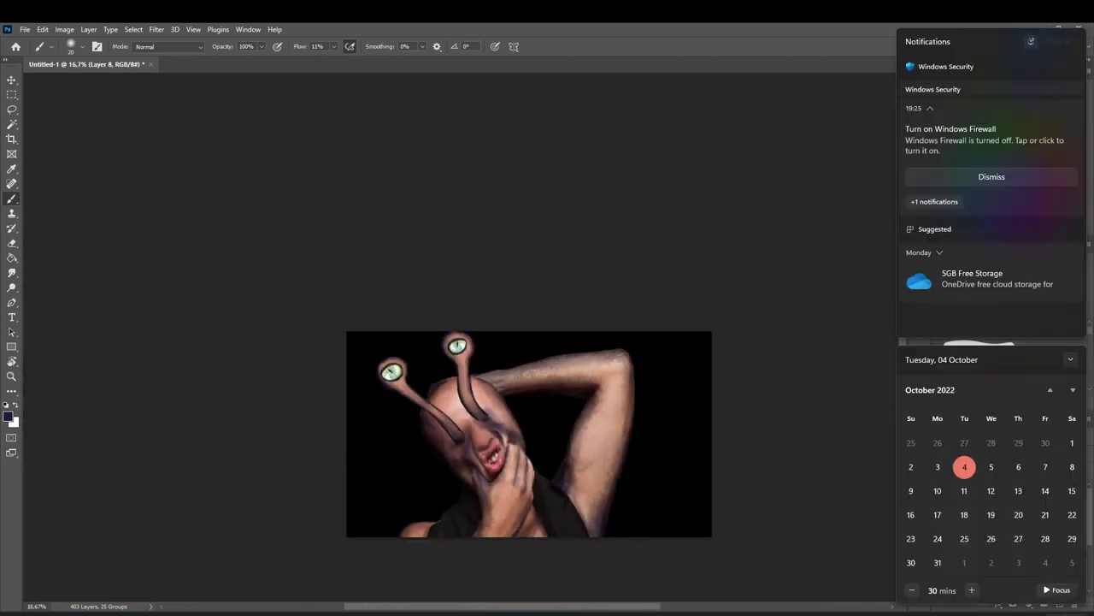
left_click_drag(1090, 532, 1090, 582)
right_click(1031, 566)
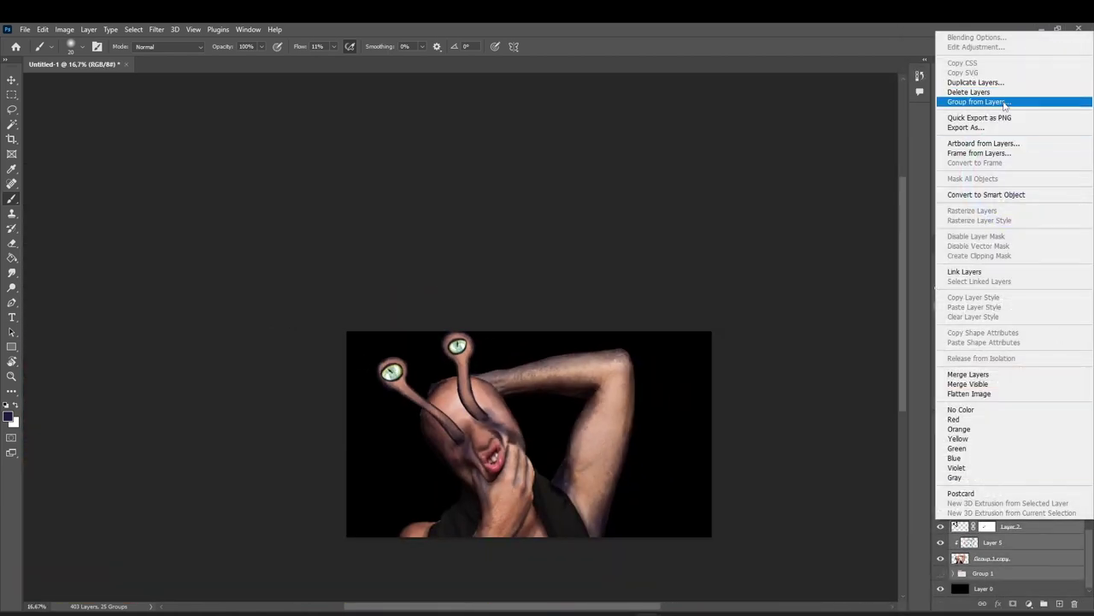
left_click(1046, 101)
Add a Vibrance adjustment clipped to the portrait group, with vibrance +38 and saturation -71
left_click(1029, 604)
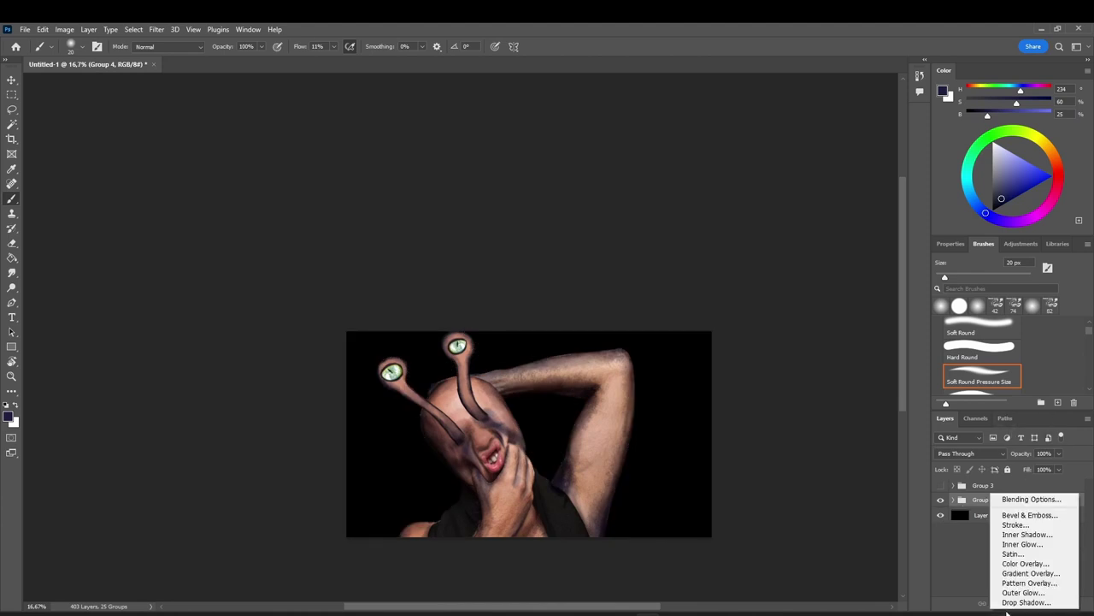
left_click(1026, 486)
left_click(1008, 402)
left_click_drag(1008, 316, 960, 318)
Duplicate the Vibrance adjustment, set the copy to vibrance +85 and saturation -52, and invert its mask to black
right_click(1051, 502)
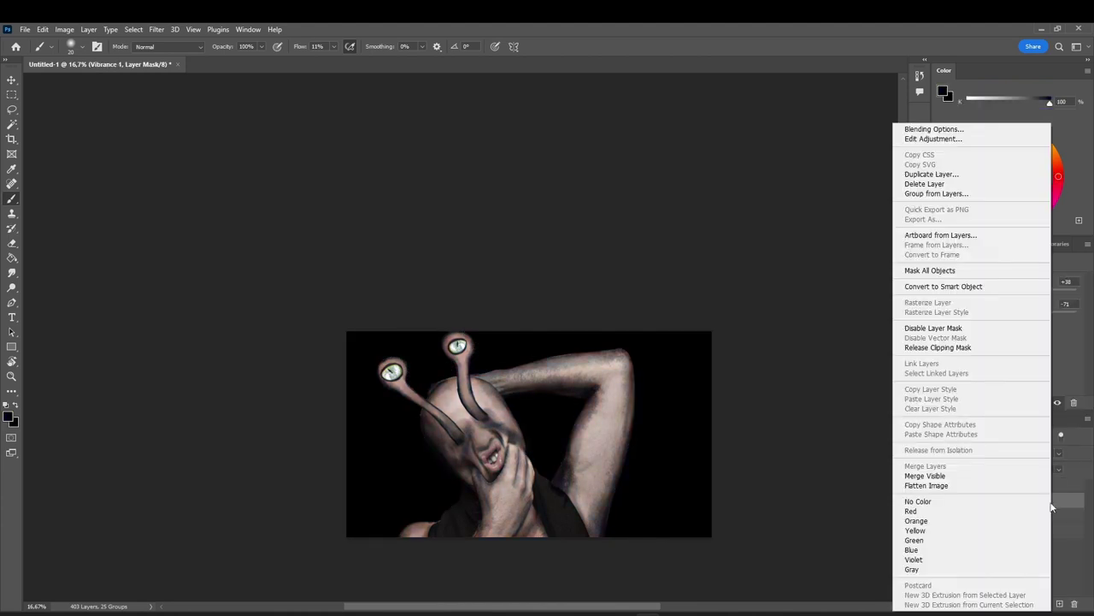
left_click(970, 175)
left_click(643, 188)
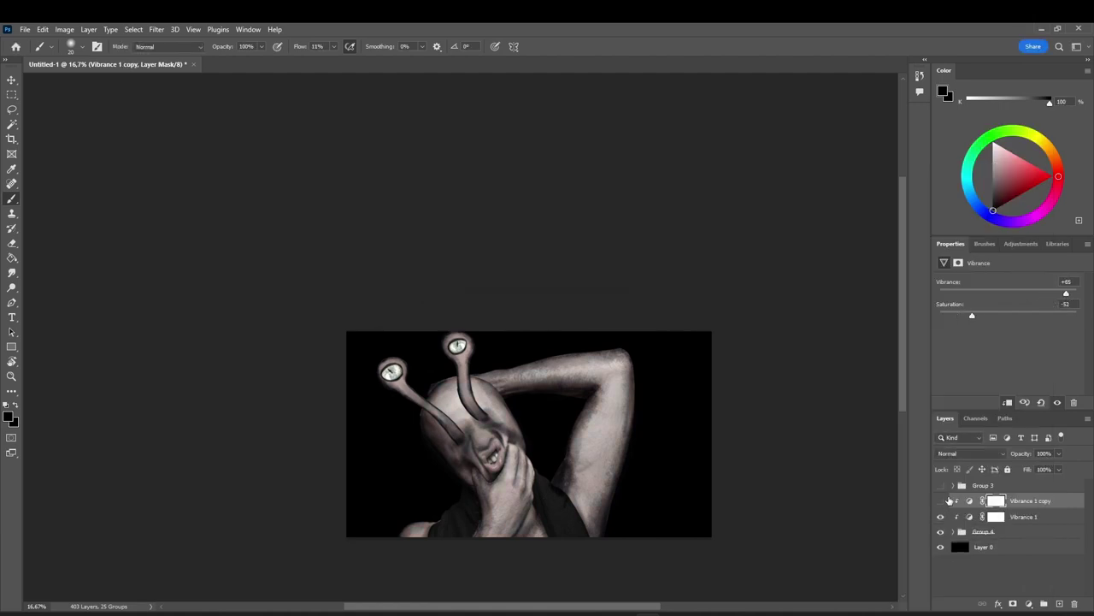
left_click(997, 501)
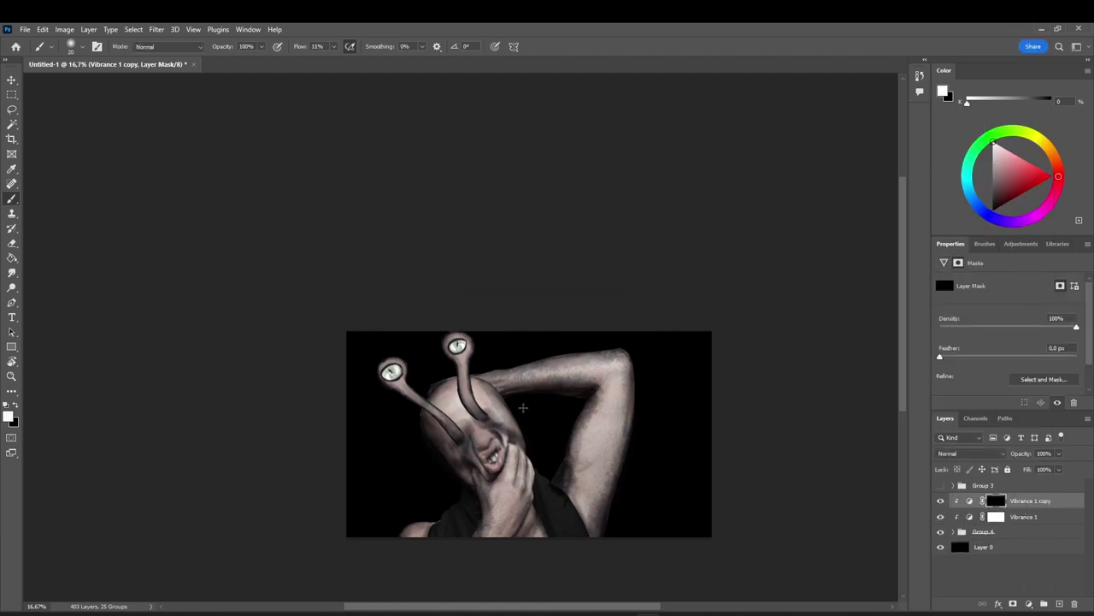
Reveal the Vibrance copy on the upper arm with a 75 px white brush and readjust its saturation and vibrance
left_click(984, 244)
key("ctrl+plus")
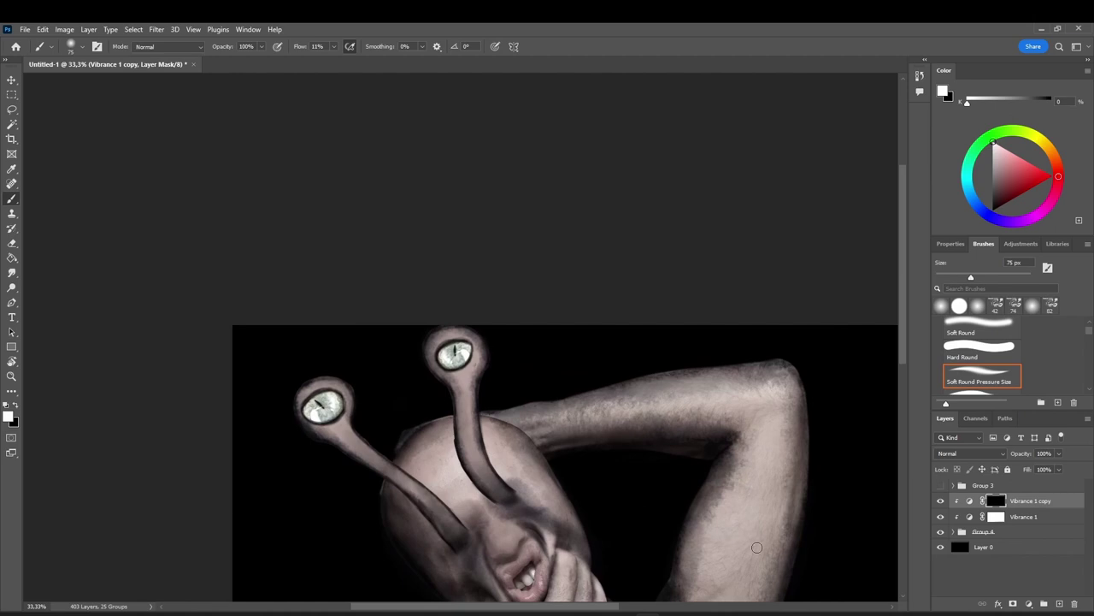
left_click(970, 500)
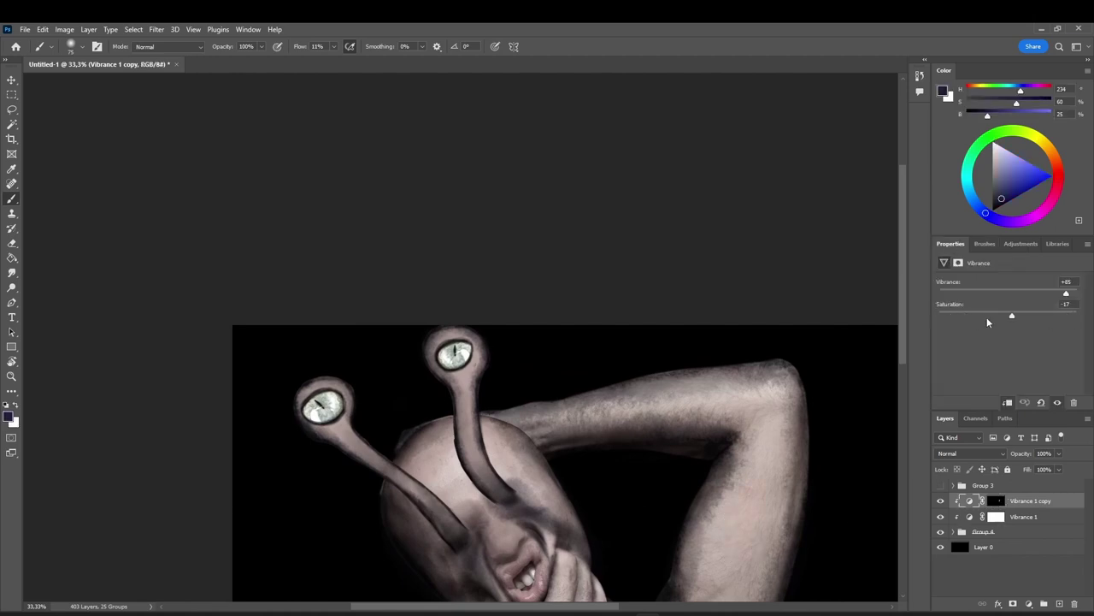
left_click_drag(988, 322, 992, 319)
left_click_drag(1067, 294, 1048, 304)
key("ctrl+backslash")
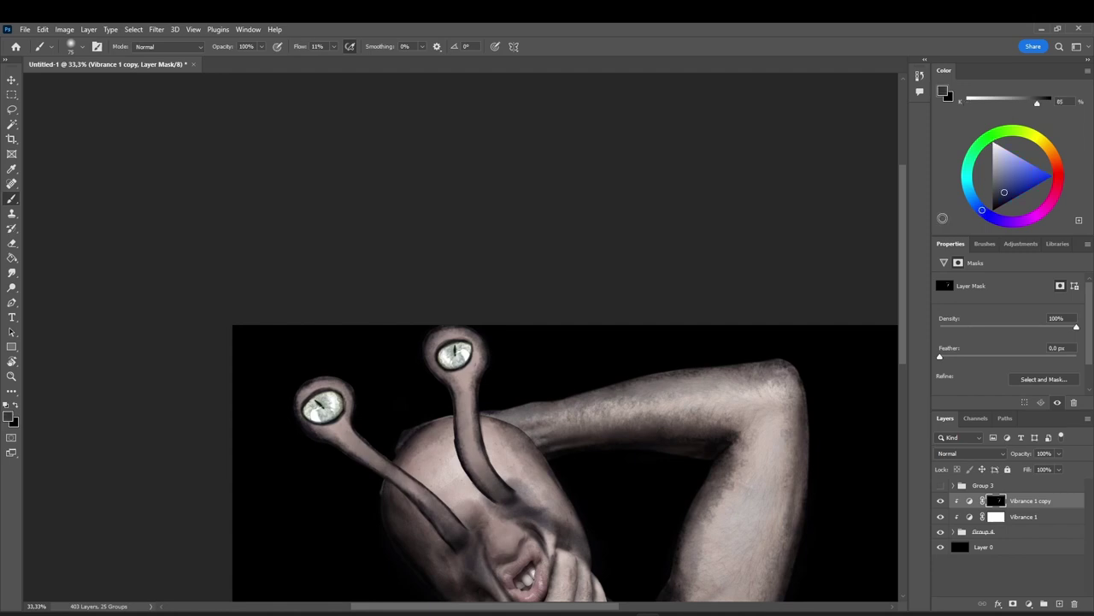
Add a new layer, brush dark blue onto the upper arm and set the layer's blend mode to Color
left_click(1059, 604)
left_click_drag(758, 507, 740, 535)
key("ctrl+z")
left_click(977, 455)
left_click(943, 591)
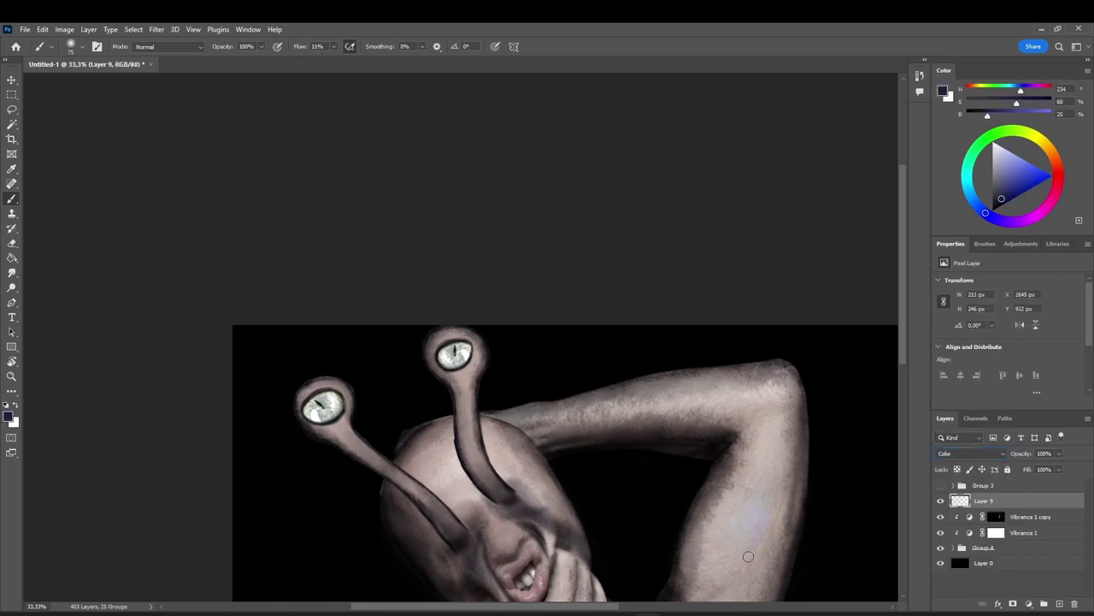
Sample a brownish skin tone and tint areas of the arm, face and left stalk with the 135 px Hard Round brush
left_click(740, 472, "alt")
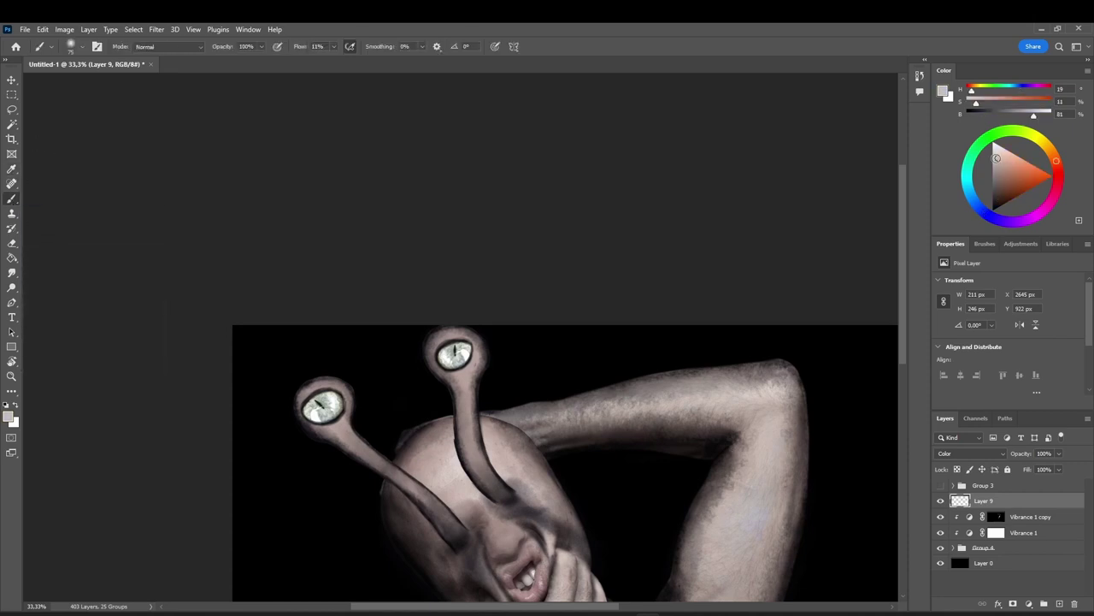
left_click(984, 244)
left_click(981, 350)
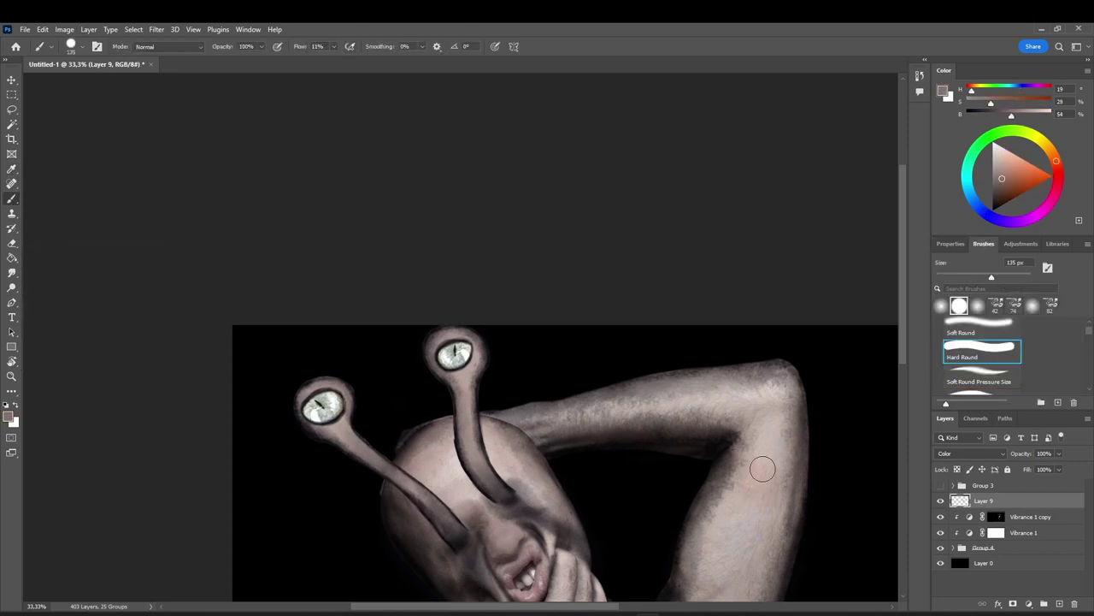
scroll(551, 497, "down", 5)
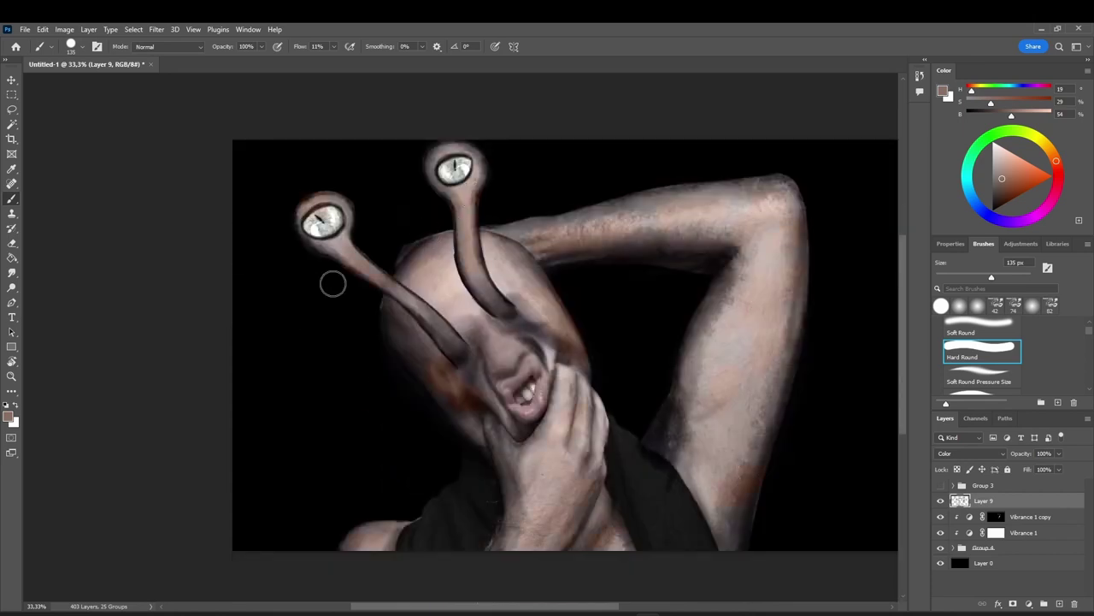
Blend the tinted areas on the arm, hand and face with the 82 px Smudge tool and erase stray colour
left_click(12, 272)
left_click_drag(954, 278, 968, 277)
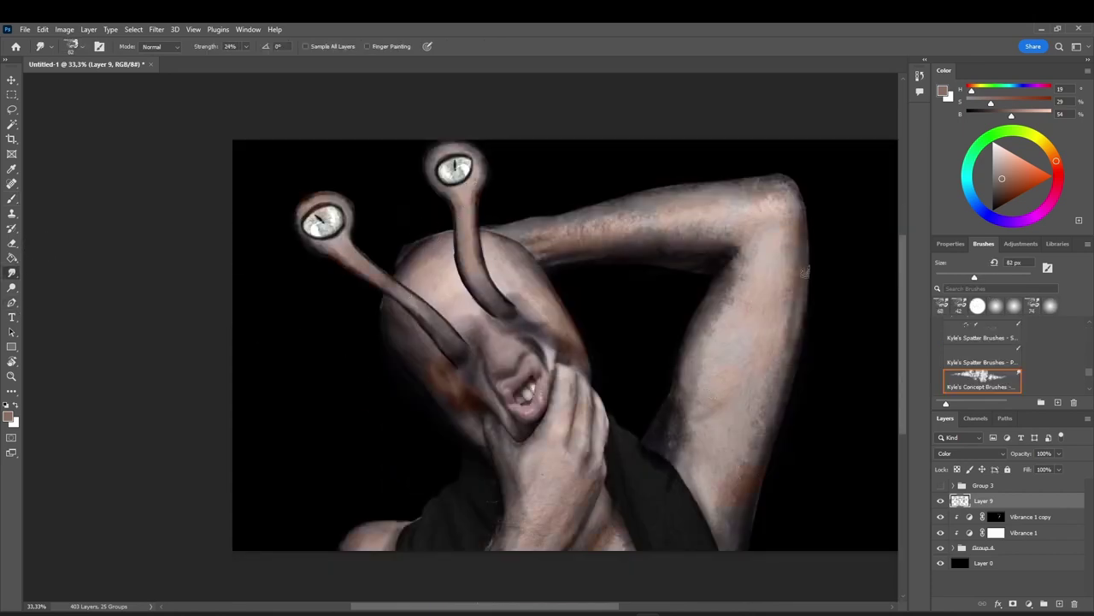
left_click_drag(540, 242, 554, 248)
left_click(12, 244)
left_click(454, 562)
left_click(13, 273)
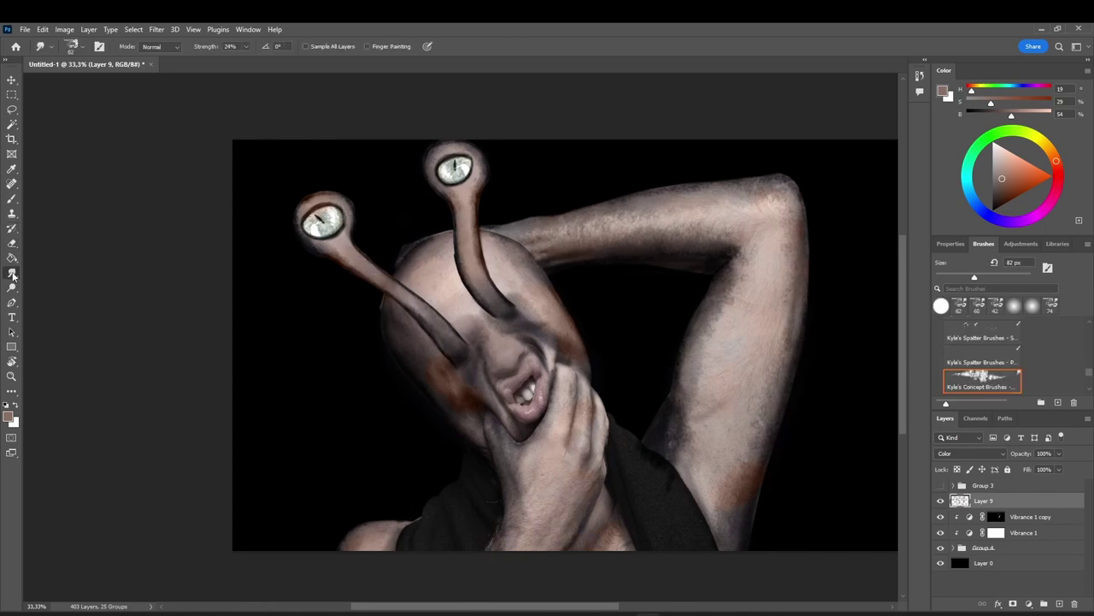
left_click_drag(548, 345, 551, 352)
Add a new Multiply layer and choose a muted dark blue (H 237, S 28, B 32) for the Hard Round brush
left_click(987, 215)
left_click(1003, 199)
left_click(1060, 604)
left_click(970, 453)
left_click(949, 370)
left_click(12, 198)
mouse_move(769, 247)
left_mouse_down()
mouse_move(768, 306)
mouse_move(721, 351)
mouse_move(727, 380)
left_mouse_up()
key("ctrl+z")
left_click(999, 191)
Paint dark blue patches over the raised arm, face, hand and shoulder with the 135 px Hard Round brush
left_click_drag(738, 413, 725, 469)
left_click_drag(771, 351, 792, 254)
left_click_drag(689, 214, 605, 228)
left_click_drag(434, 255, 430, 283)
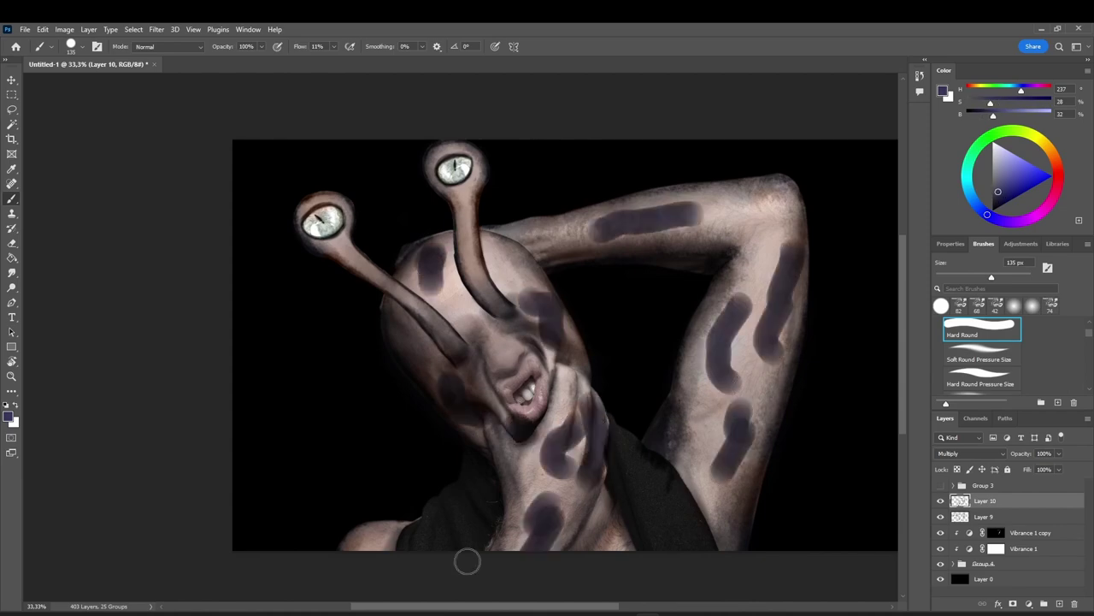
left_click_drag(355, 544, 368, 542)
left_click_drag(735, 503, 733, 542)
left_click_drag(710, 408, 679, 430)
left_click_drag(753, 273, 755, 217)
Smudge the dark patches on the forehead, raised arm, hand, shoulder and cheek into the skin
left_click(12, 272)
left_click_drag(434, 250, 431, 287)
left_click_drag(603, 227, 690, 215)
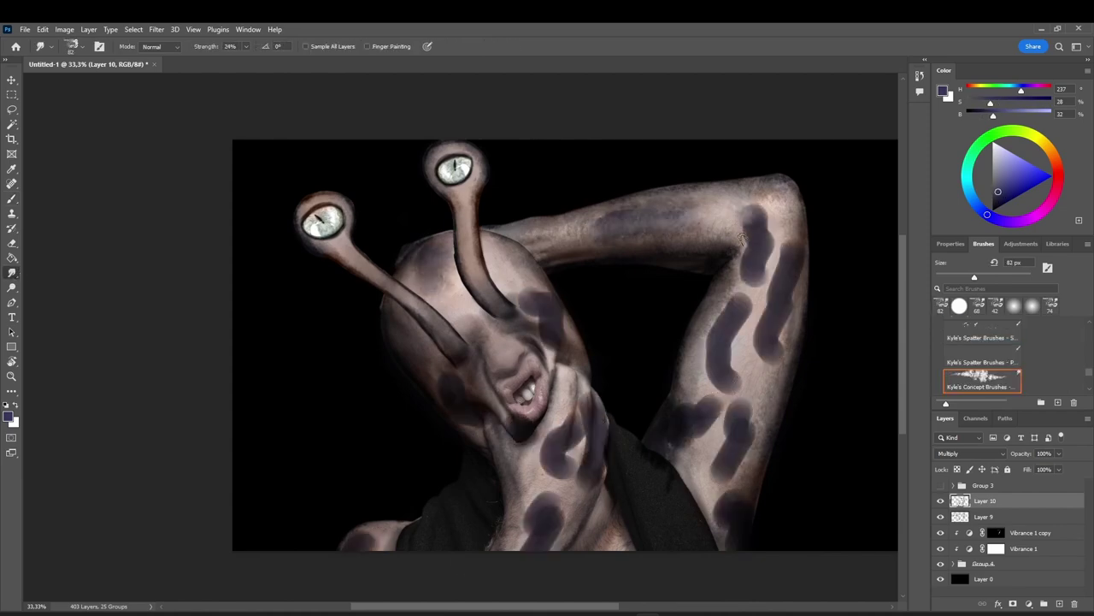
left_click_drag(742, 239, 758, 280)
left_click_drag(791, 257, 770, 354)
mouse_move(738, 304)
left_mouse_down()
mouse_move(726, 385)
mouse_move(681, 432)
left_mouse_up()
mouse_move(738, 413)
left_mouse_down()
mouse_move(726, 470)
mouse_move(732, 537)
left_mouse_up()
left_click_drag(542, 541, 548, 499)
mouse_move(556, 471)
left_mouse_down()
mouse_move(563, 422)
mouse_move(592, 466)
left_mouse_up()
left_click_drag(354, 544, 376, 534)
left_click_drag(534, 301, 554, 339)
left_click_drag(447, 378, 456, 399)
Paint more dark blue patches on the forehead, both eye stalks and the left cheek with the Hard Round brush
key("b")
left_click_drag(448, 294, 462, 313)
left_click_drag(496, 251, 510, 272)
left_click_drag(466, 200, 468, 246)
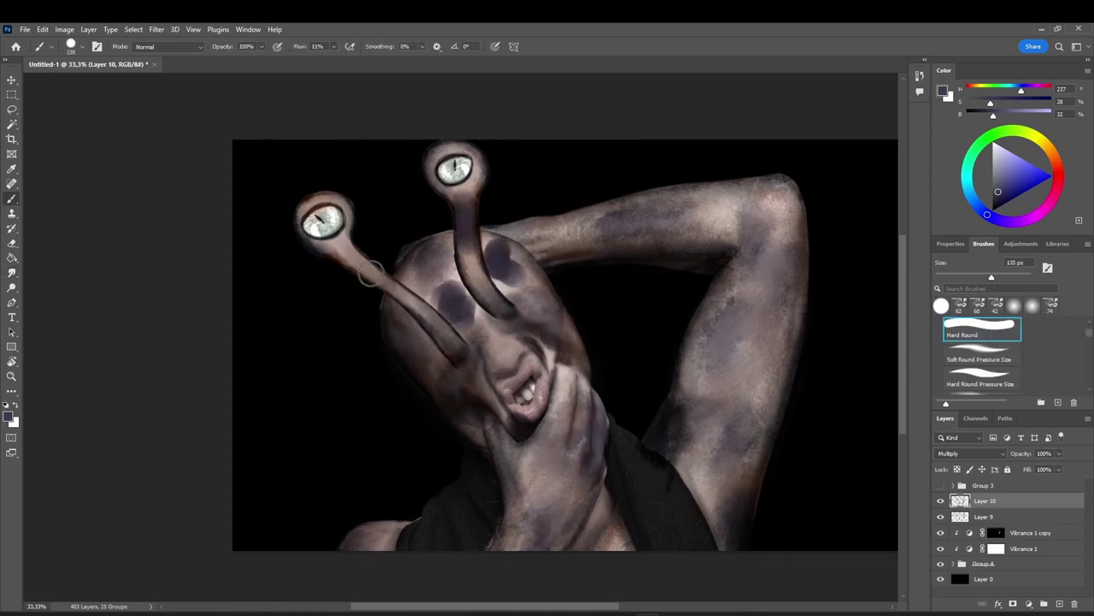
left_click_drag(352, 255, 383, 281)
left_click_drag(410, 362, 434, 373)
Paint further dark blue patches along the upper arm, forearm, elbow and hand
left_click_drag(718, 432, 715, 507)
left_click_drag(764, 423, 795, 267)
left_click_drag(681, 218, 760, 202)
left_click_drag(590, 460, 565, 513)
mouse_move(694, 342)
left_mouse_down()
mouse_move(734, 328)
mouse_move(718, 398)
left_mouse_up()
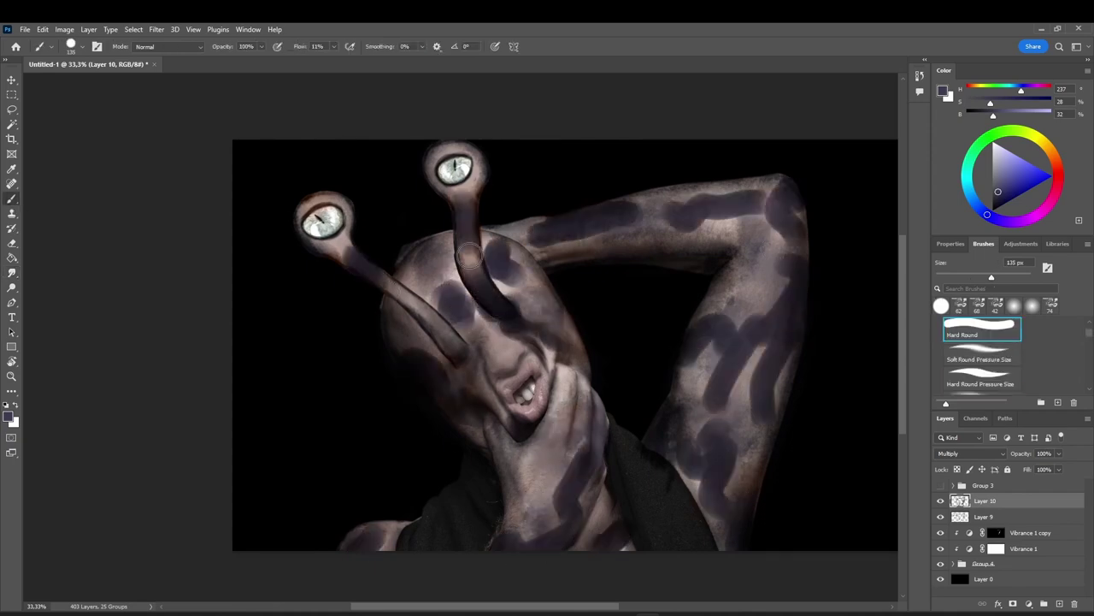
Fill in remaining light areas with dark blue on the stalks, left bulb, face sides, fingers and upper arm
left_click_drag(469, 255, 469, 268)
left_click_drag(342, 205, 321, 246)
left_click_drag(513, 246, 533, 301)
left_click_drag(405, 314, 407, 342)
left_click_drag(501, 453, 547, 468)
left_click_drag(584, 383, 547, 428)
left_click_drag(754, 398, 740, 428)
Smudge the new dark patches on both eye stalks, their bulbs, the forehead and the left side of the face
left_click(11, 273)
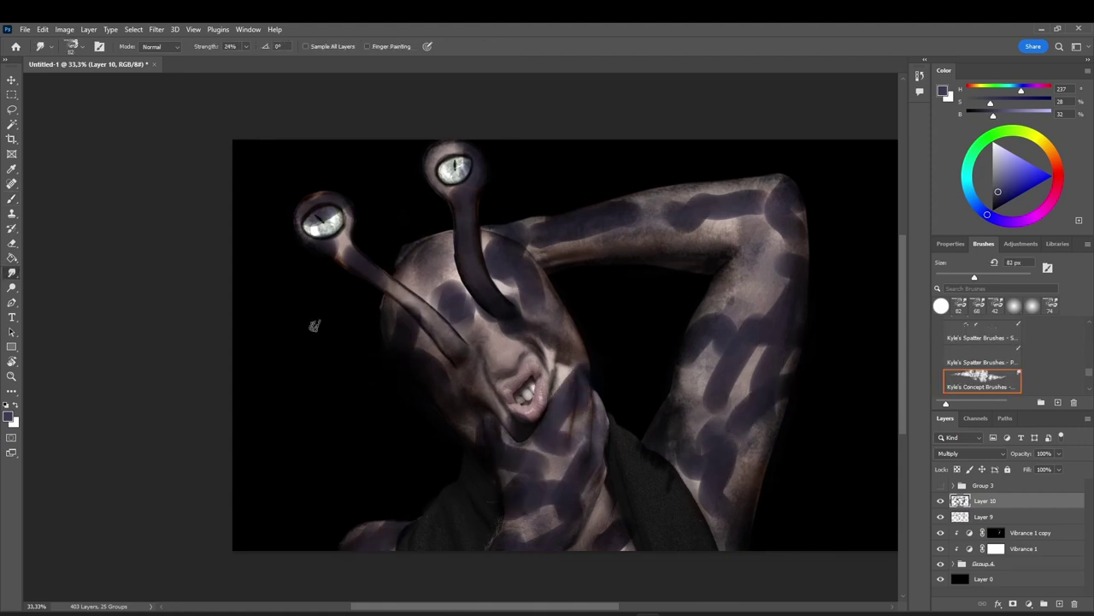
left_click_drag(346, 248, 366, 266)
left_click_drag(342, 207, 309, 229)
left_click_drag(474, 153, 461, 176)
mouse_move(466, 202)
left_mouse_down()
mouse_move(477, 248)
mouse_move(525, 299)
left_mouse_up()
left_click_drag(443, 287, 472, 322)
left_click_drag(406, 299, 435, 356)
Smudge the dark patches on the hand, neck, shoulder and raised arm into an even purplish skin tone
mouse_move(497, 431)
left_mouse_down()
mouse_move(513, 462)
mouse_move(527, 461)
left_mouse_up()
mouse_move(576, 478)
left_mouse_down()
mouse_move(530, 531)
mouse_move(564, 509)
left_mouse_up()
left_click_drag(583, 390, 552, 438)
left_click_drag(722, 508, 698, 448)
mouse_move(735, 479)
left_mouse_down()
mouse_move(758, 407)
mouse_move(719, 419)
left_mouse_up()
mouse_move(764, 335)
left_mouse_down()
mouse_move(721, 416)
mouse_move(714, 300)
mouse_move(783, 218)
mouse_move(718, 196)
mouse_move(627, 210)
left_mouse_up()
left_click_drag(568, 237, 541, 250)
left_click_drag(389, 533, 357, 540)
left_click_drag(511, 508, 521, 485)
left_click_drag(594, 443, 598, 404)
left_click_drag(633, 544, 594, 518)
left_click_drag(717, 459, 756, 428)
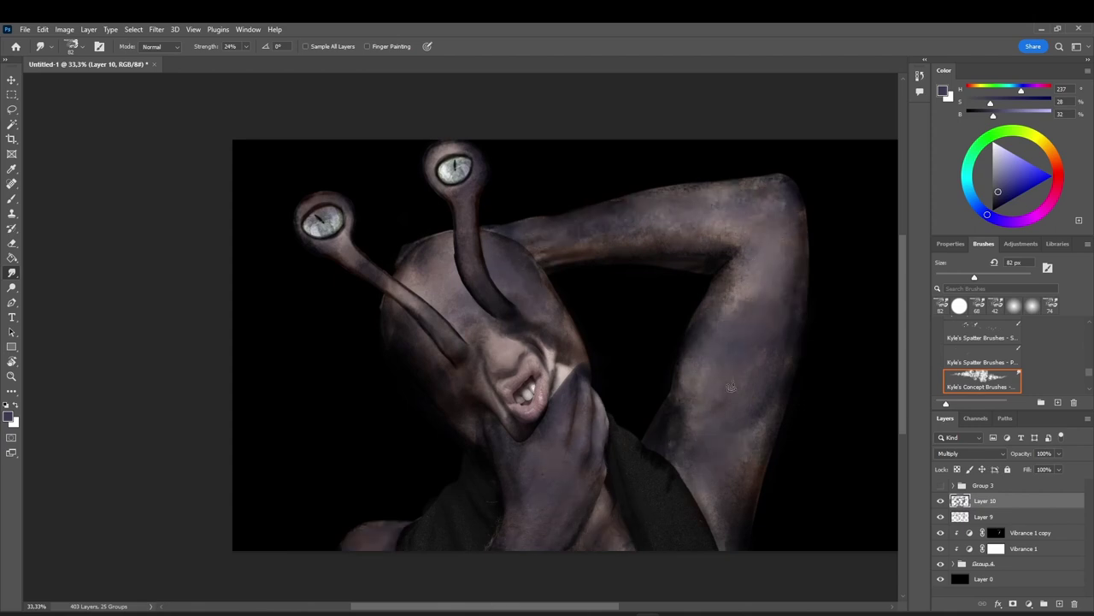
mouse_move(731, 387)
left_mouse_down()
mouse_move(743, 300)
mouse_move(560, 393)
mouse_move(458, 420)
left_mouse_up()
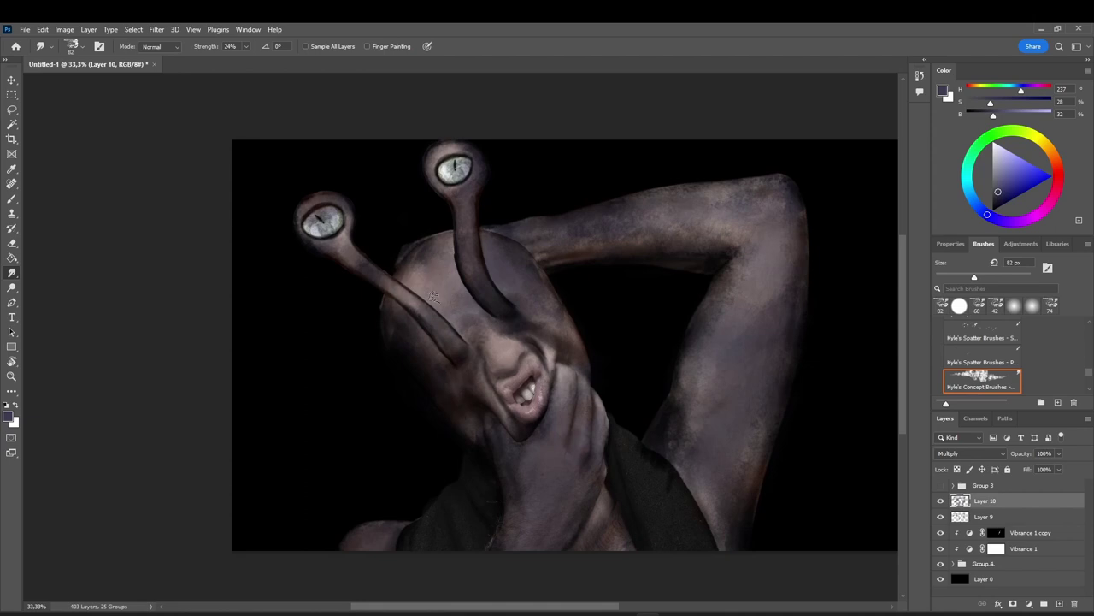
Lower the Multiply patch layer's opacity to 64%, hide the Color layer and the Vibrance copy, and compare the result
left_click(1059, 454)
mouse_move(1060, 472)
left_mouse_down()
mouse_move(1037, 470)
mouse_move(1058, 473)
left_mouse_up()
left_click(943, 534)
left_click(1058, 454)
left_click(941, 502)
left_click(941, 502)
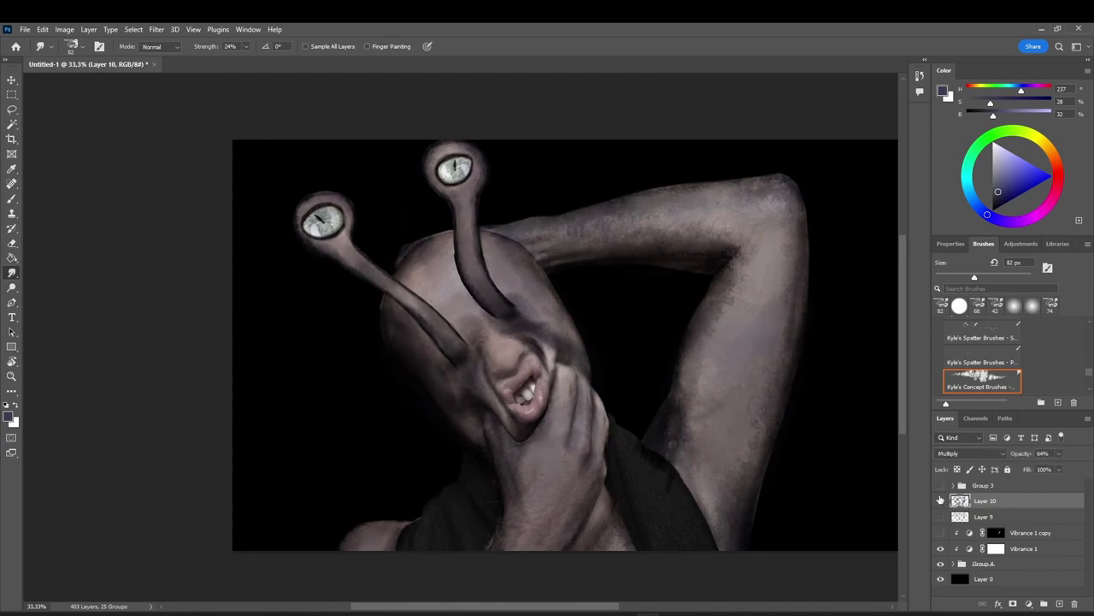
Add a new layer and a Brightness/Contrast adjustment with brightness -77 and contrast 27, and invert its mask to black
left_click(1059, 603)
left_click(1029, 603)
left_click(1001, 443)
left_click_drag(1008, 313, 972, 313)
left_click_drag(1008, 335, 1011, 338)
key("ctrl+i")
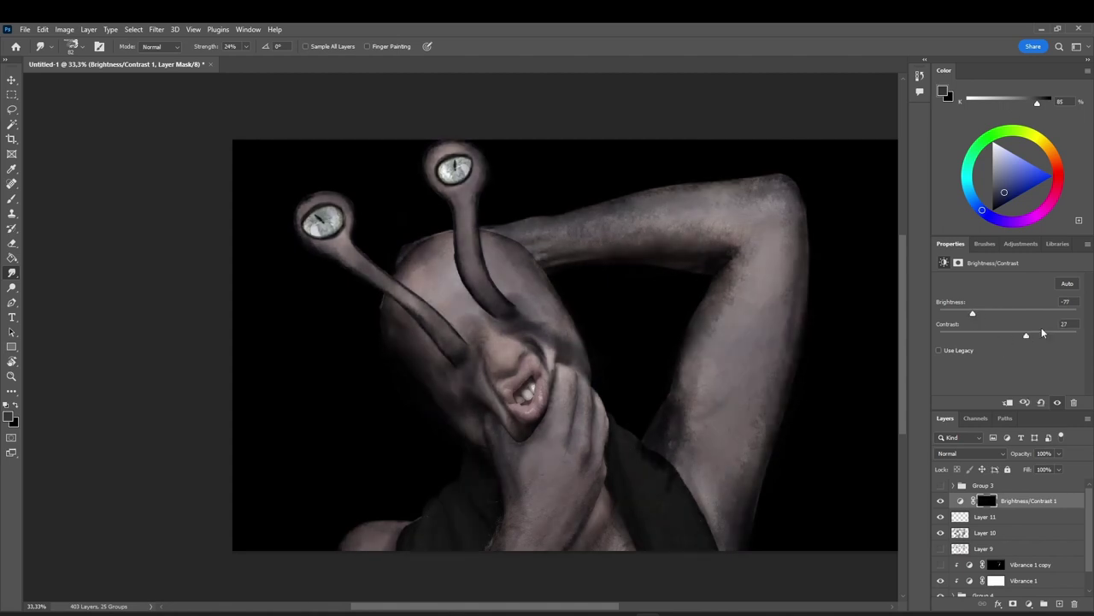
Try darkening the raised arm's outer edge on the Brightness/Contrast mask with the 135 px Hard Round brush
left_click(12, 198)
left_click_drag(997, 159, 932, 131)
left_click_drag(810, 299, 765, 452)
left_click(984, 244)
left_click(993, 210)
left_click_drag(769, 396, 748, 525)
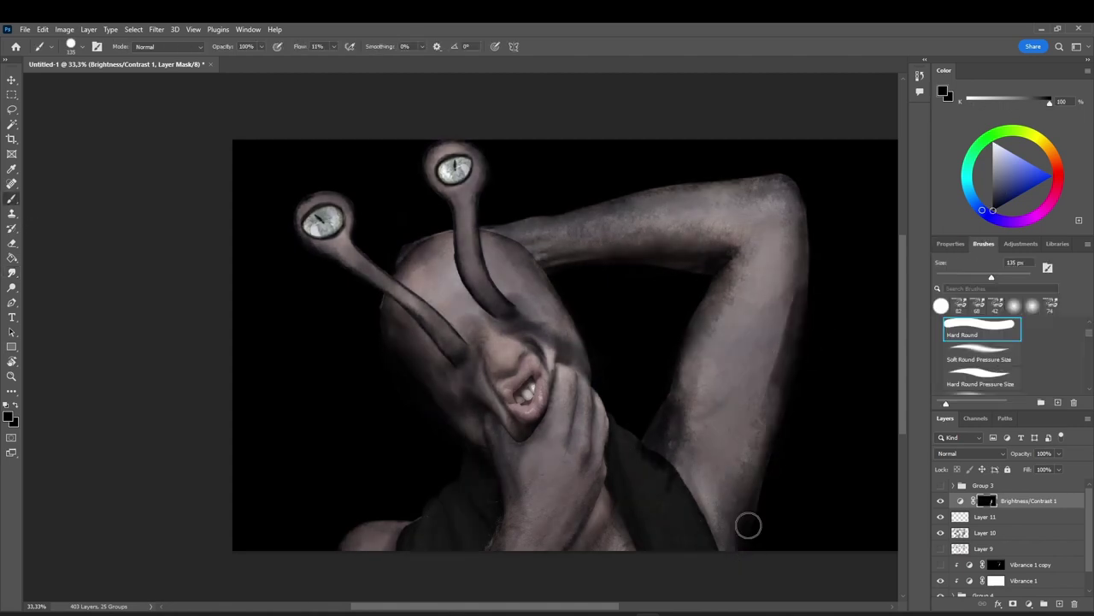
Darken the elbow and both edges of the upper arm on the Brightness/Contrast mask with soft white 135 px brushes
key("period")
key("period")
key("period")
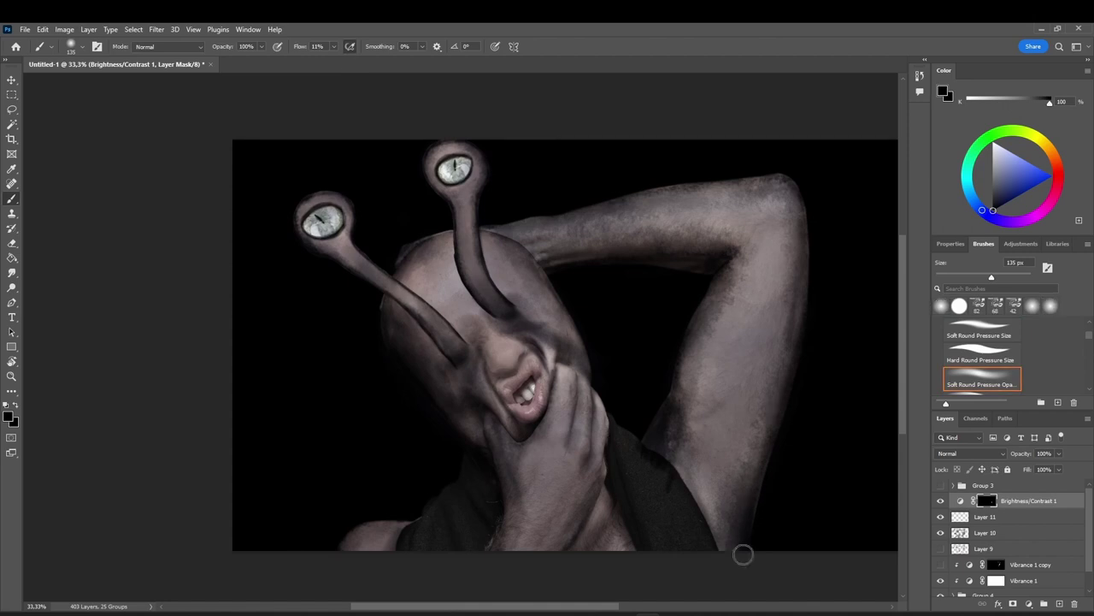
key("x")
key("comma")
key("comma")
key("comma")
key("comma")
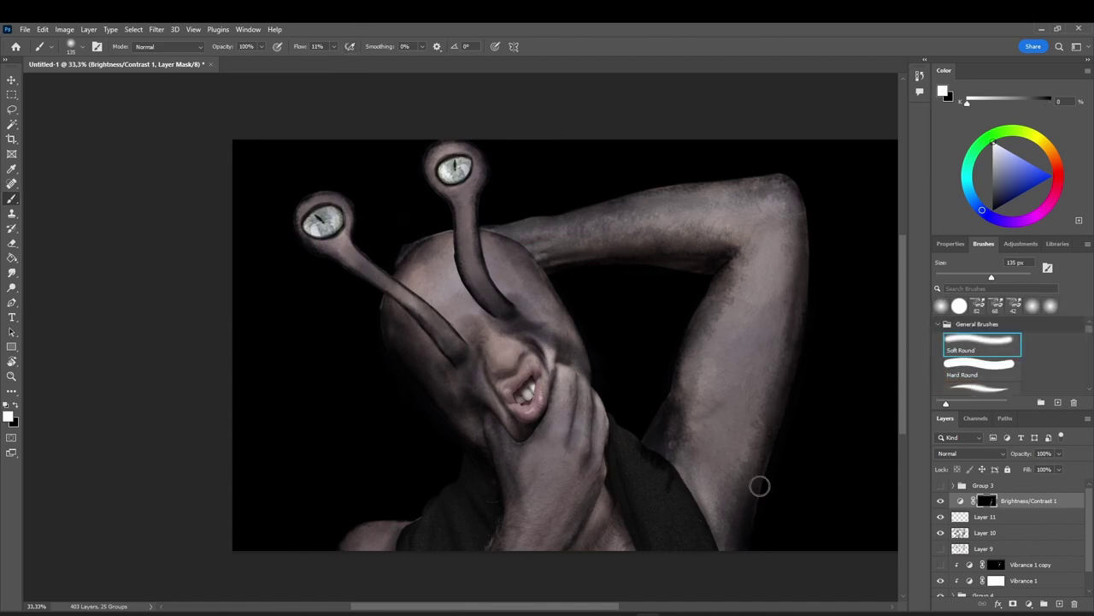
mouse_move(774, 183)
left_mouse_down()
mouse_move(607, 185)
mouse_move(764, 186)
mouse_move(801, 222)
left_mouse_up()
left_click_drag(665, 425, 731, 271)
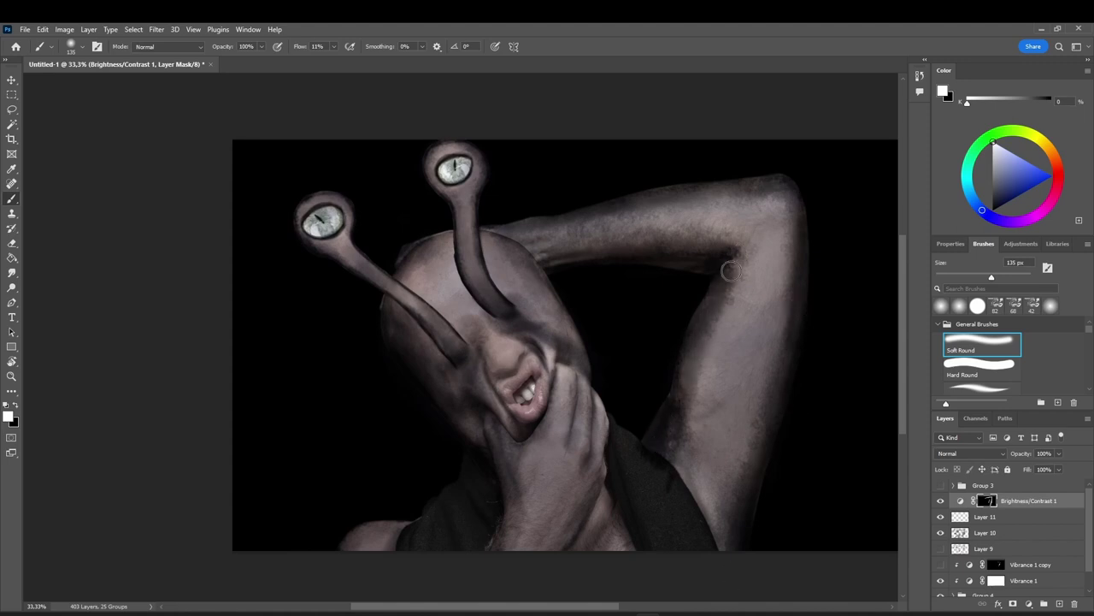
key("period")
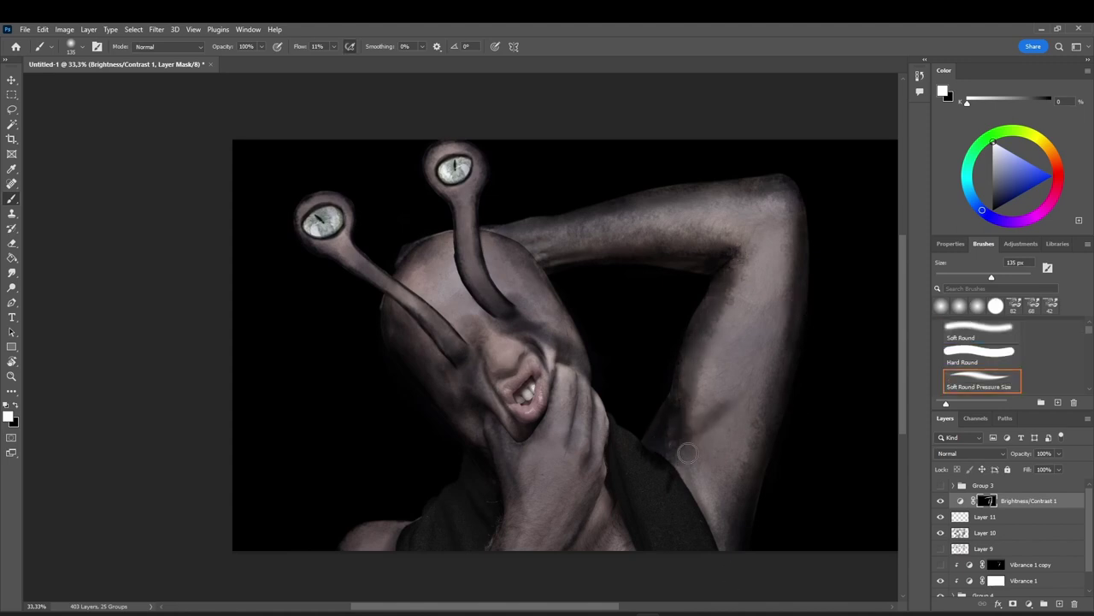
left_click_drag(739, 301, 698, 382)
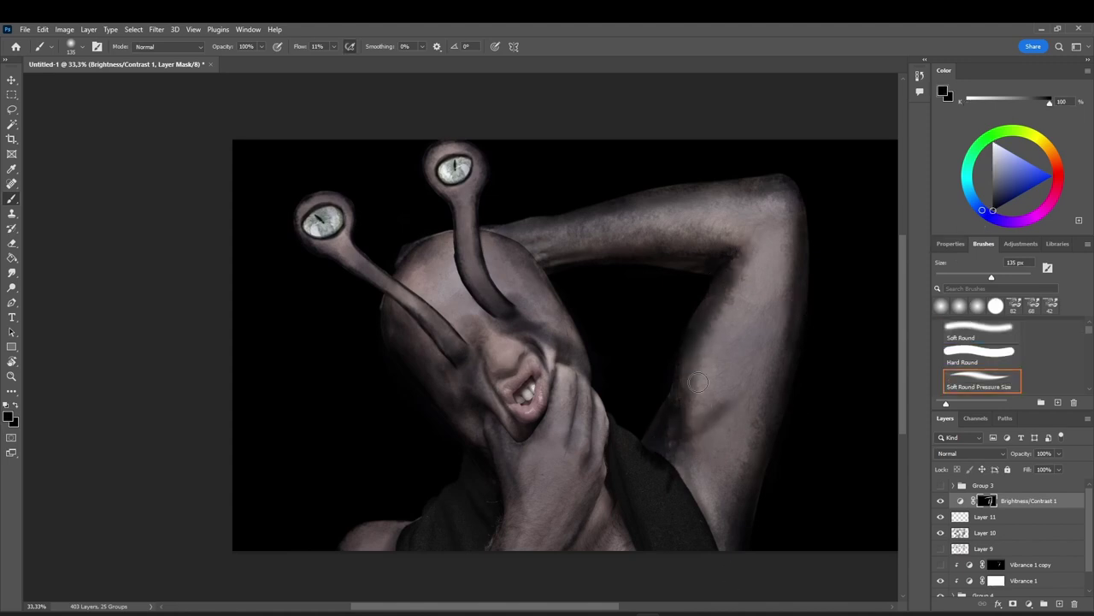
Deepen the shadows between the fingers and around the stalk bases on the face with a 64 px soft white brush
key("x")
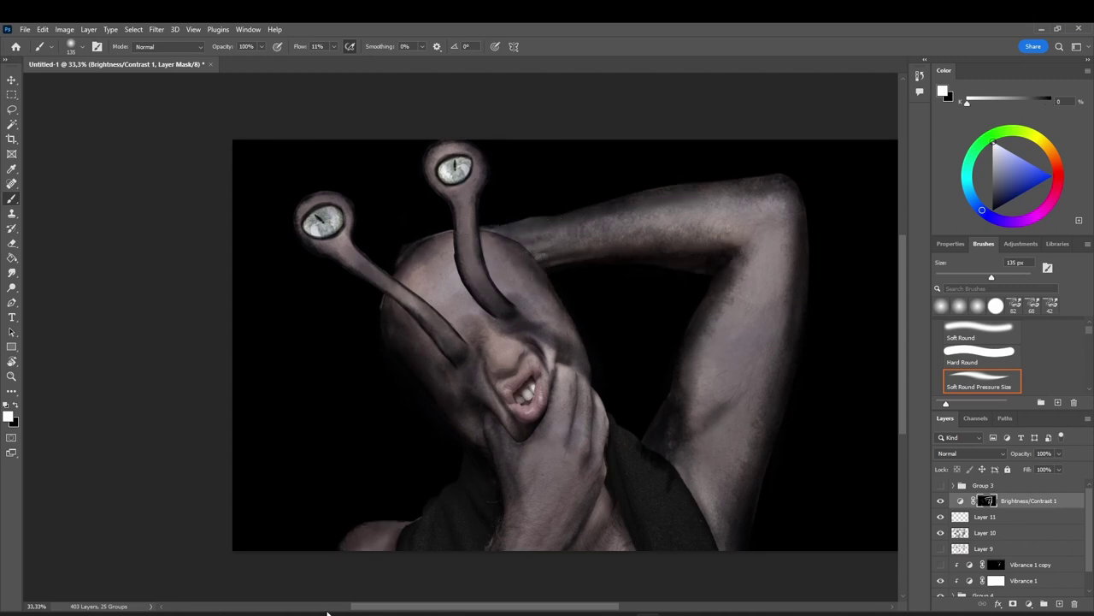
left_click_drag(566, 445, 585, 382)
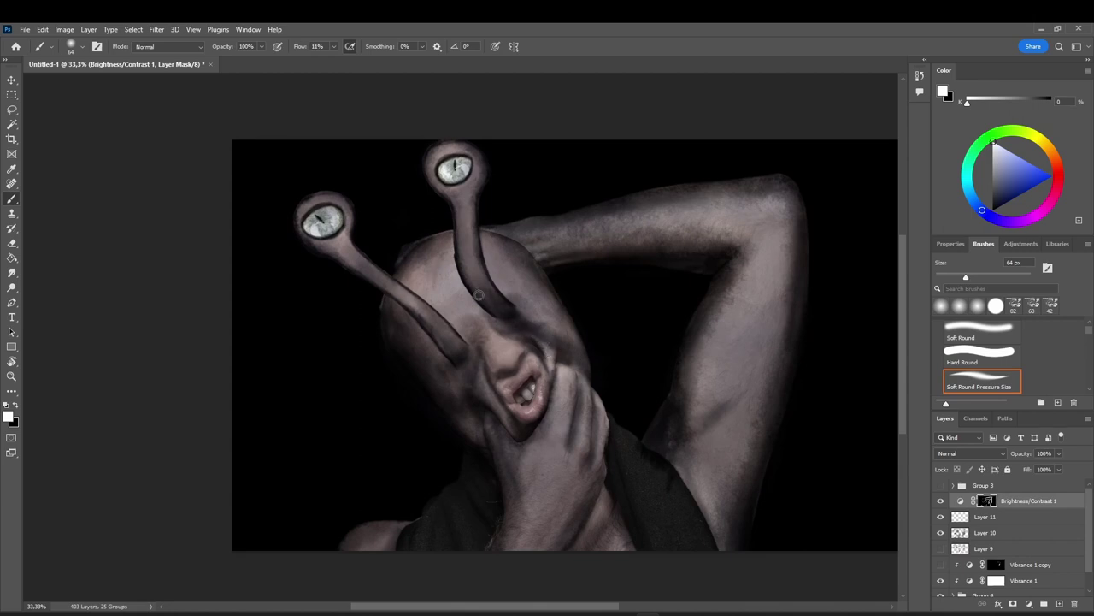
left_click_drag(446, 333, 493, 391)
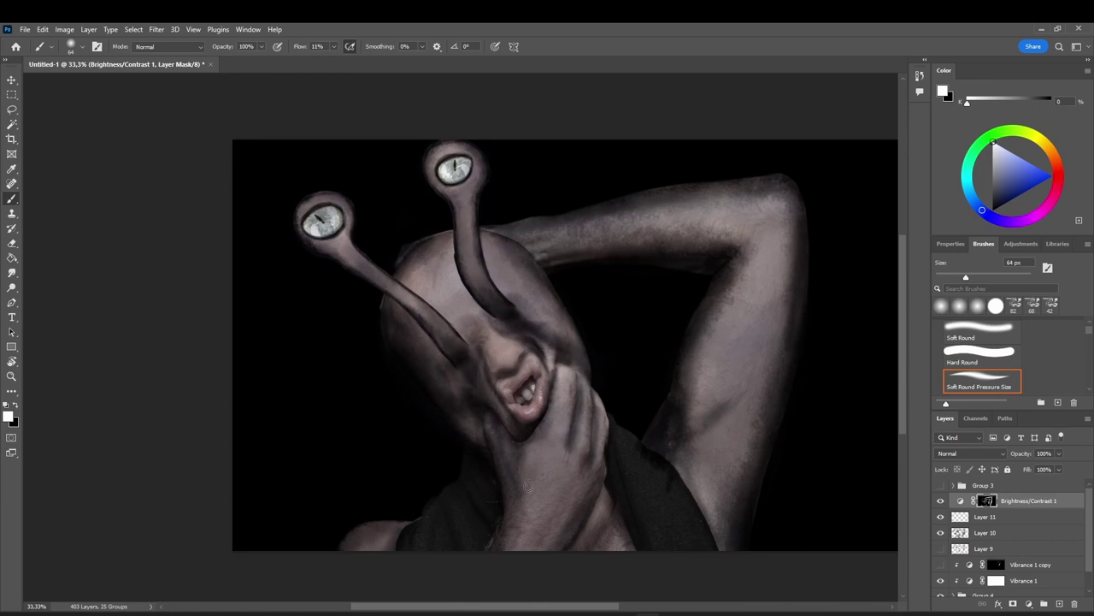
left_click_drag(517, 303, 453, 360)
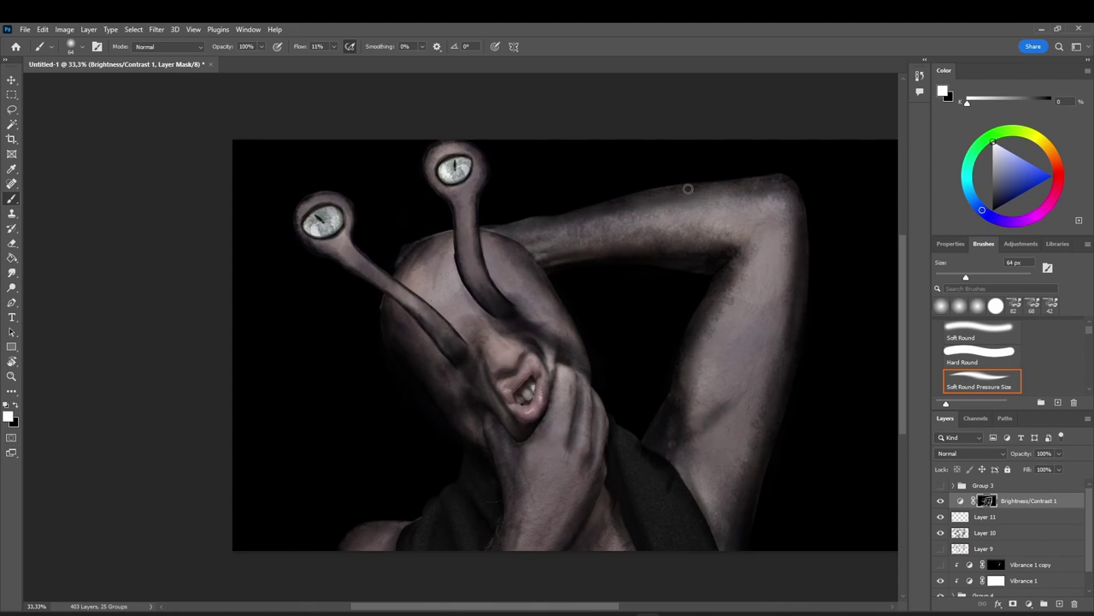
Add a new layer and a Brightness/Contrast adjustment with brightness -107, and invert its mask to black
left_click(1062, 605)
left_click(1030, 606)
left_click(1028, 440)
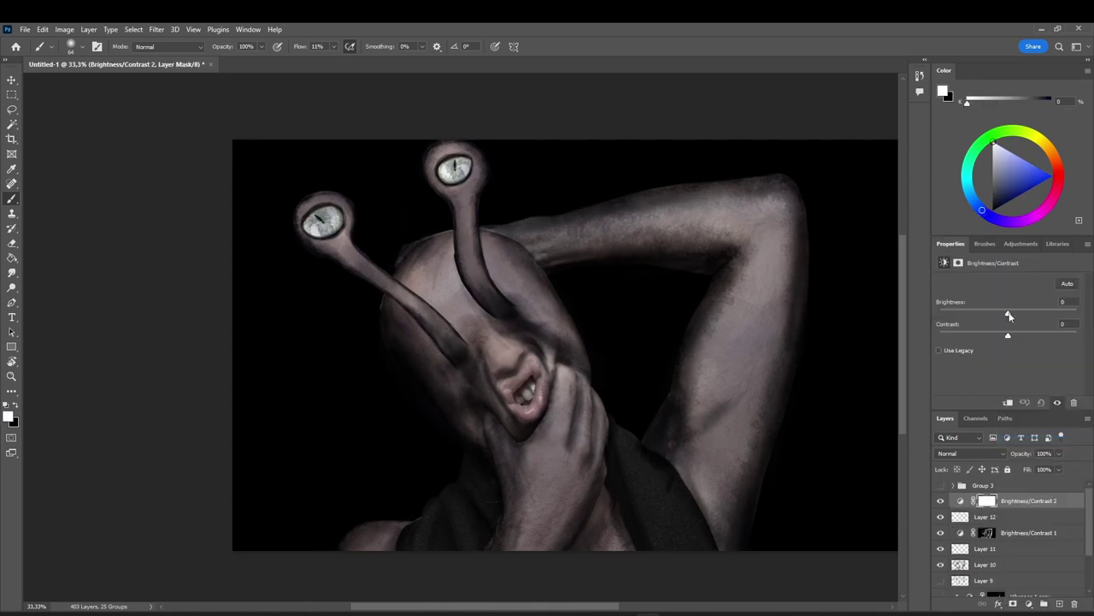
left_click_drag(1009, 314, 959, 314)
key("ctrl+i")
Darken the crease near the armpit and the forearm below the chin on the new adjustment's mask with 64 px and 48 px soft white brushes
left_click_drag(737, 397, 678, 444)
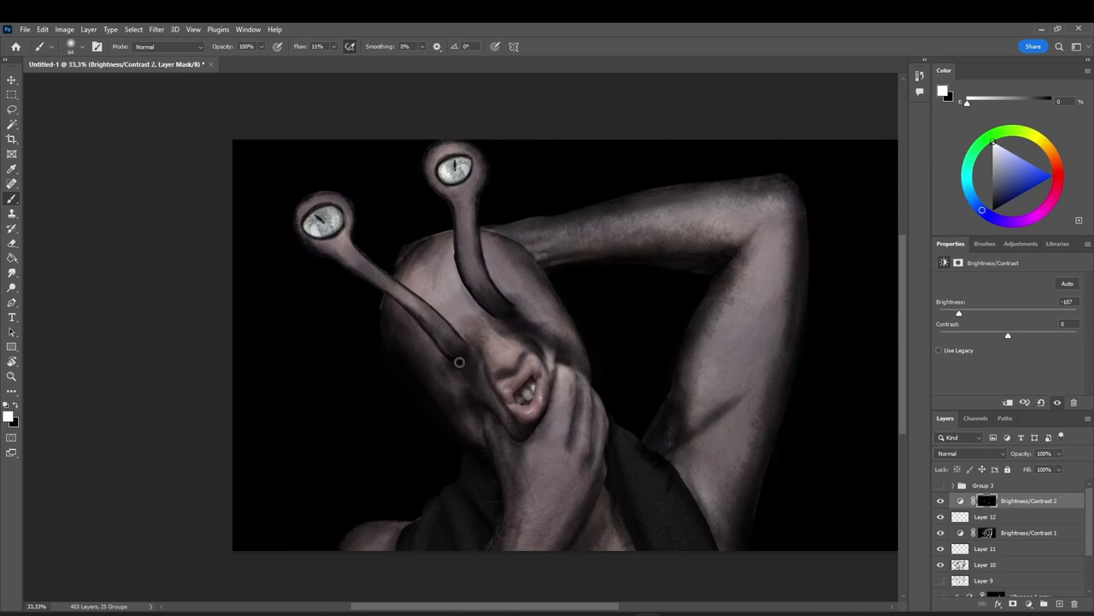
left_click(984, 243)
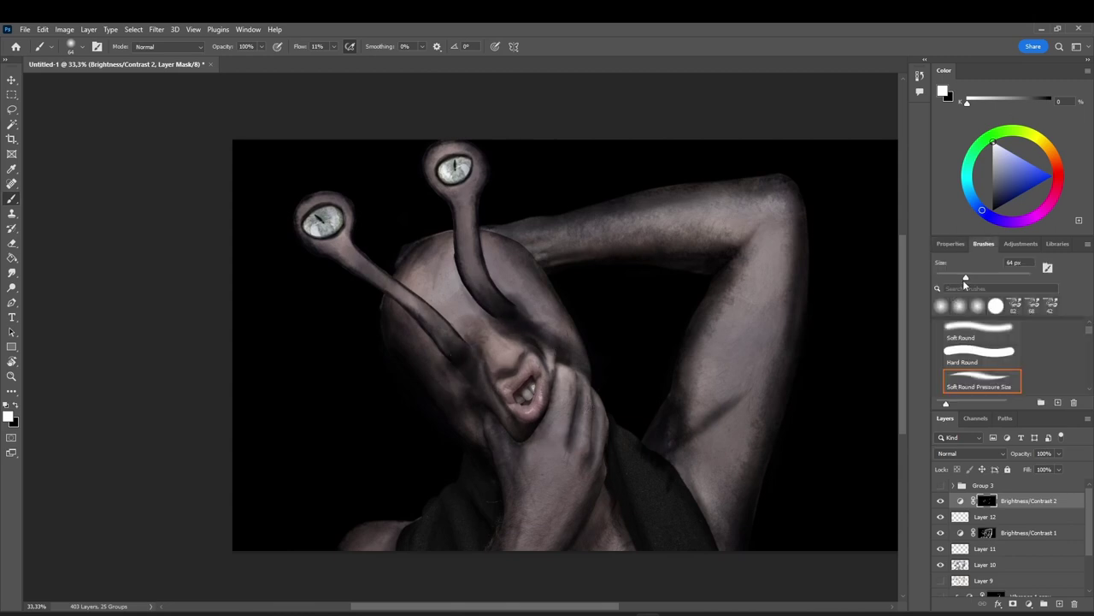
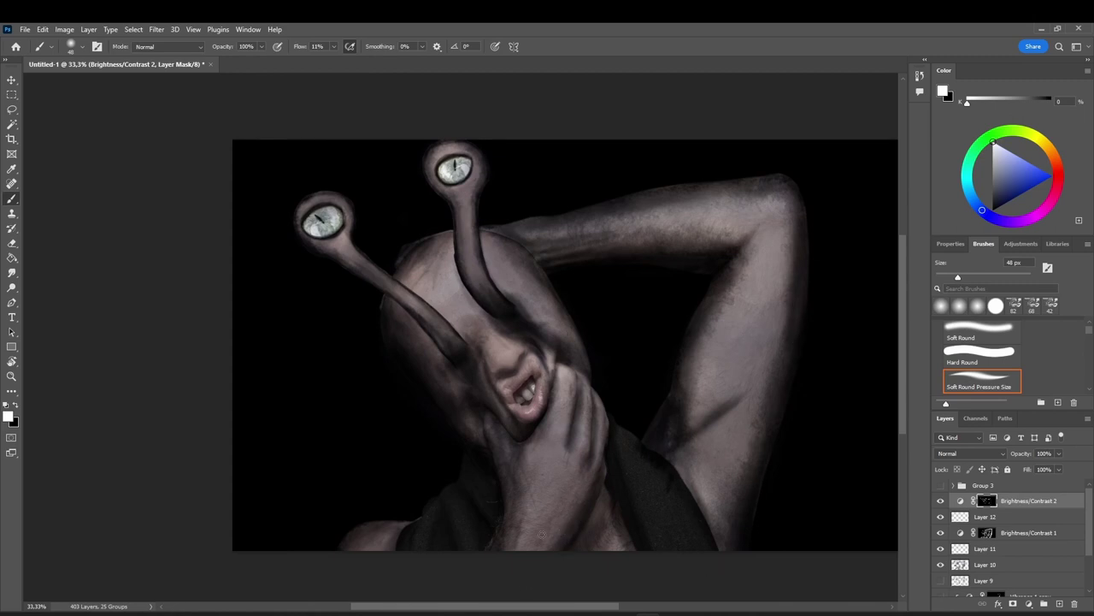
left_click(987, 565)
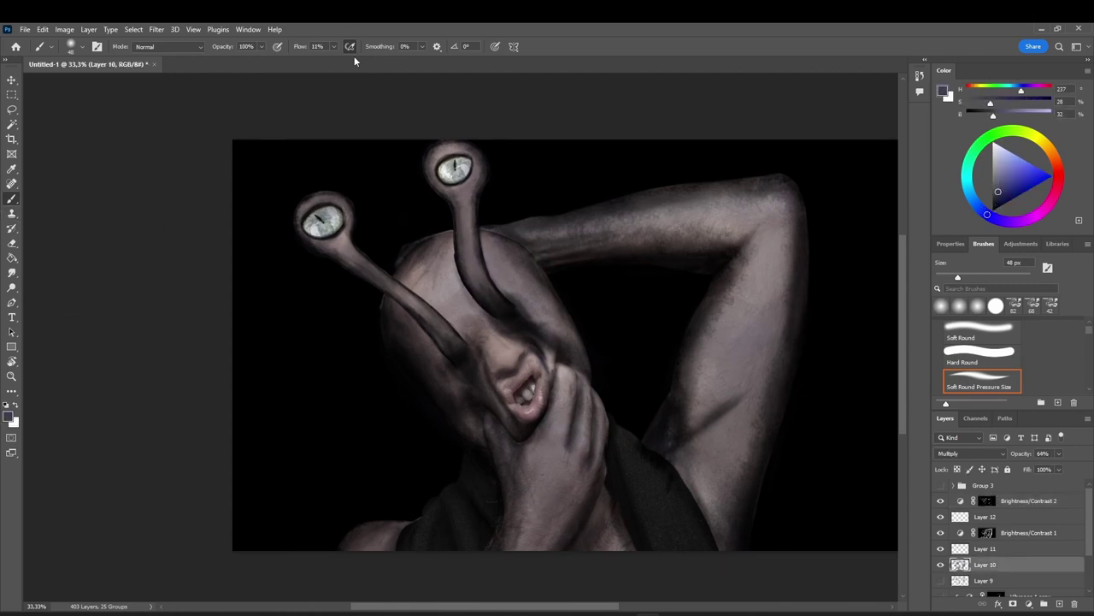
left_click_drag(553, 527, 554, 528)
left_click(11, 272)
left_click(1006, 501)
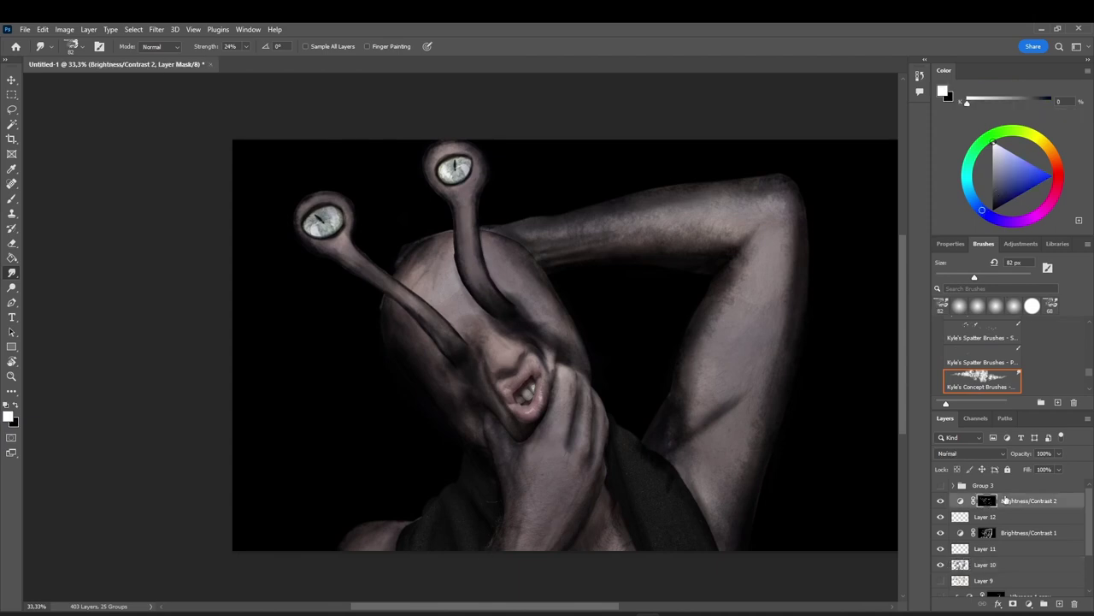
left_click(11, 198)
left_click(349, 47)
left_click_drag(561, 483, 561, 485)
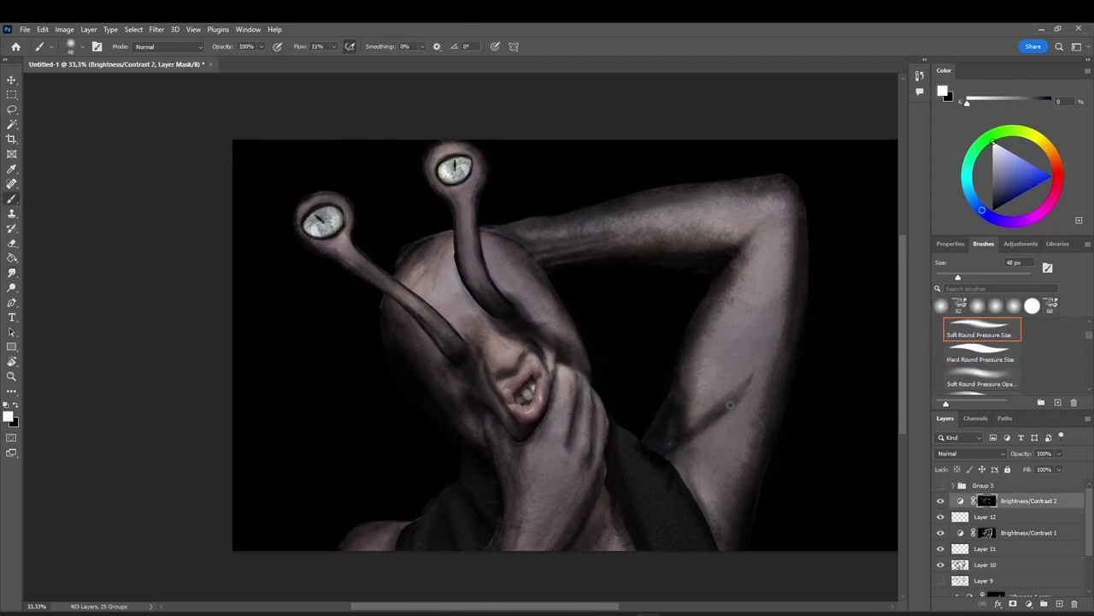
Soften the armpit crease's shadow on the mask with the Smudge tool, using the 82 px Soft Round Pressure Opacity brush at 24% strength
key("r")
key("period")
key("period")
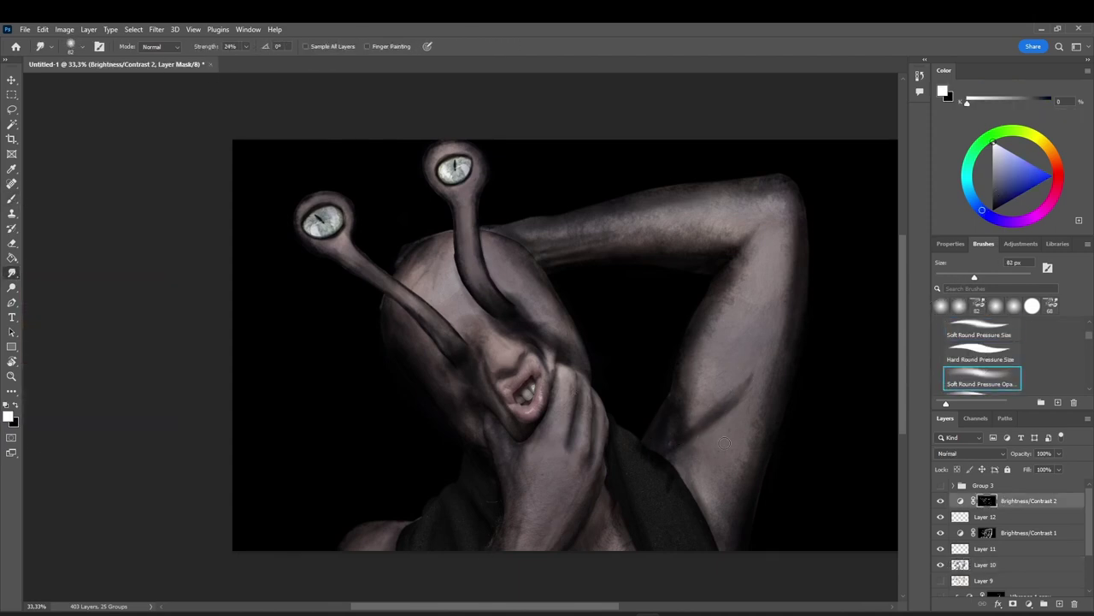
left_click(12, 200)
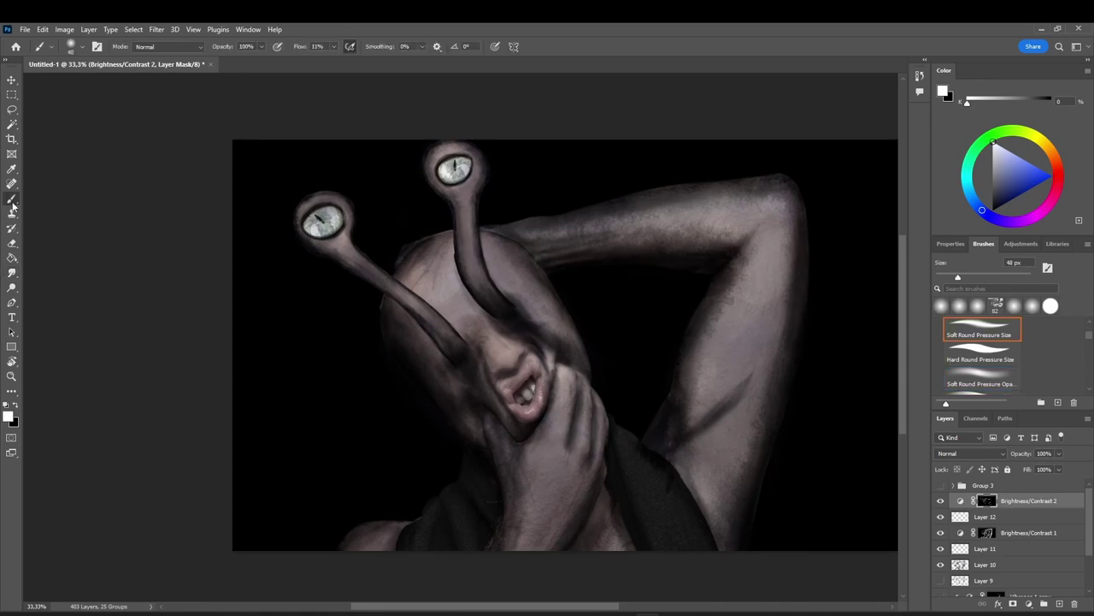
Group all the portrait layers above the black background layer, keeping Pass Through mode
scroll(511, 484, "down", 3)
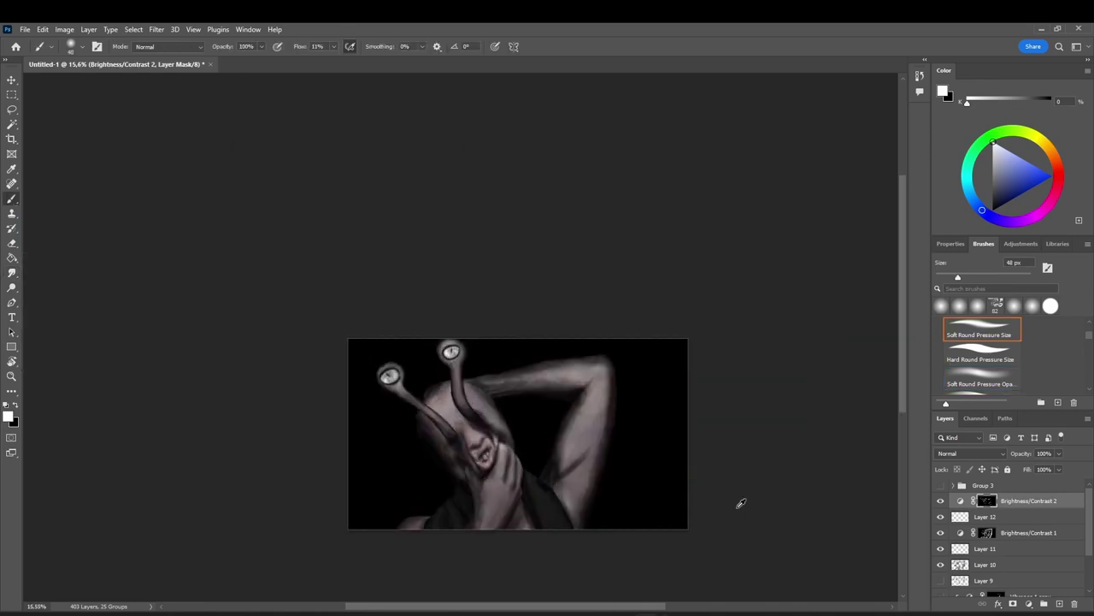
key("ctrl+alt+a")
right_click(1008, 489)
left_click(1022, 180)
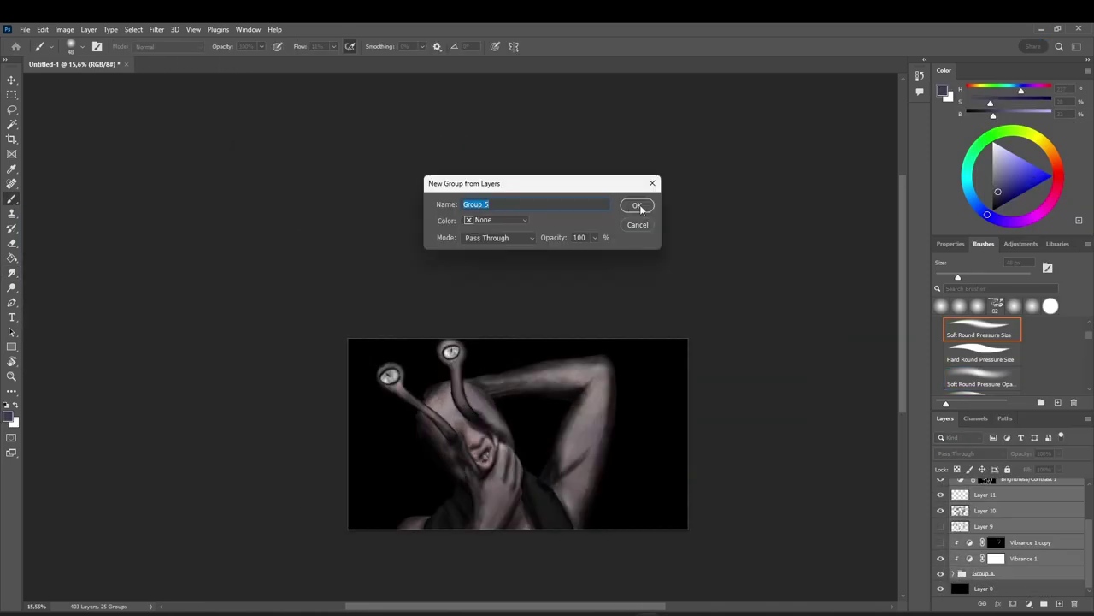
left_click(642, 207)
Duplicate the portrait group
scroll(563, 572, "up", 2)
right_click(993, 485)
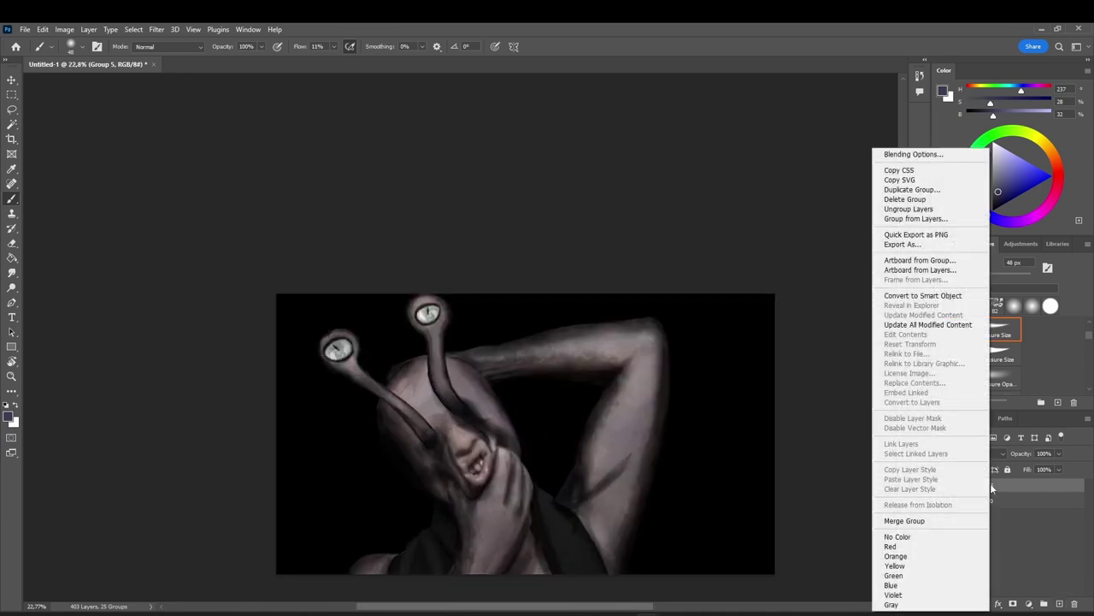
left_click(913, 189)
left_click(638, 187)
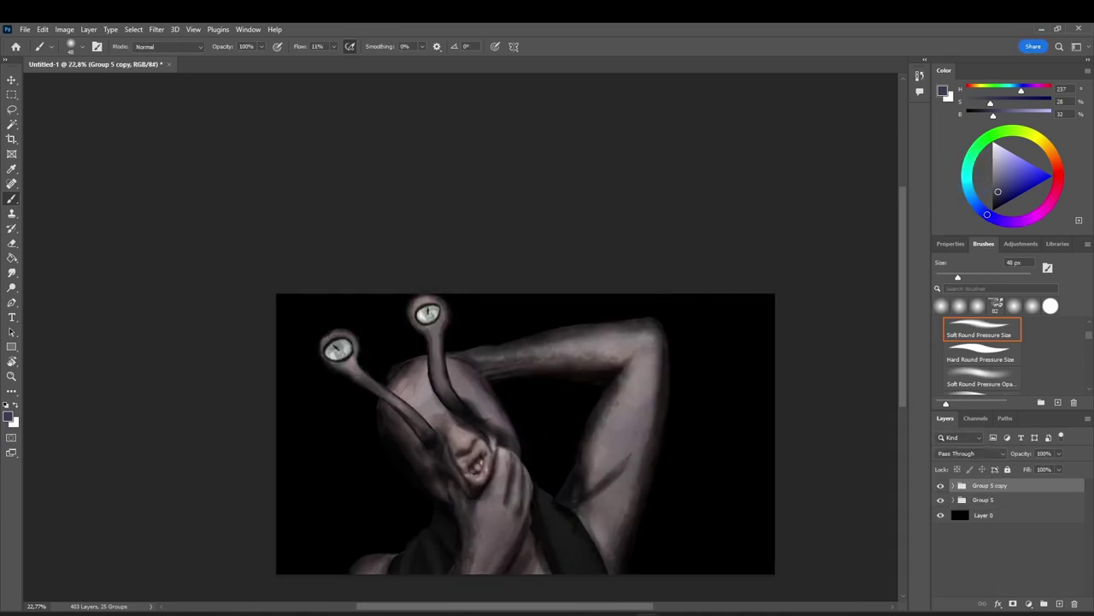
left_click(156, 32)
right_click(1014, 486)
left_click(949, 521)
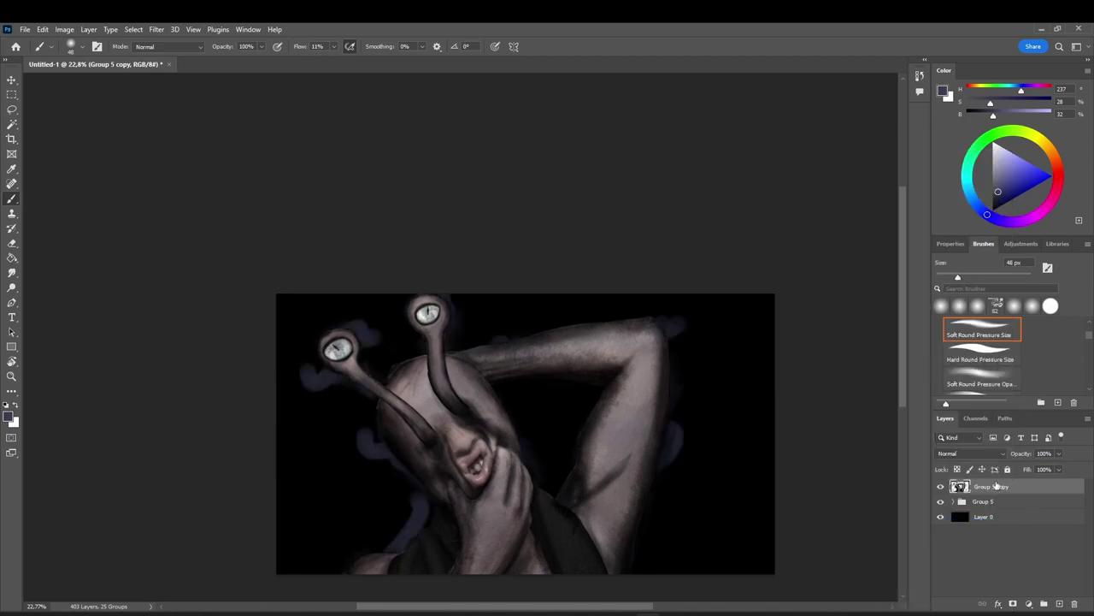
key("ctrl+z")
Turn the duplicated group into a single layer and clip it to the original group below
right_click(996, 486)
left_click(924, 170)
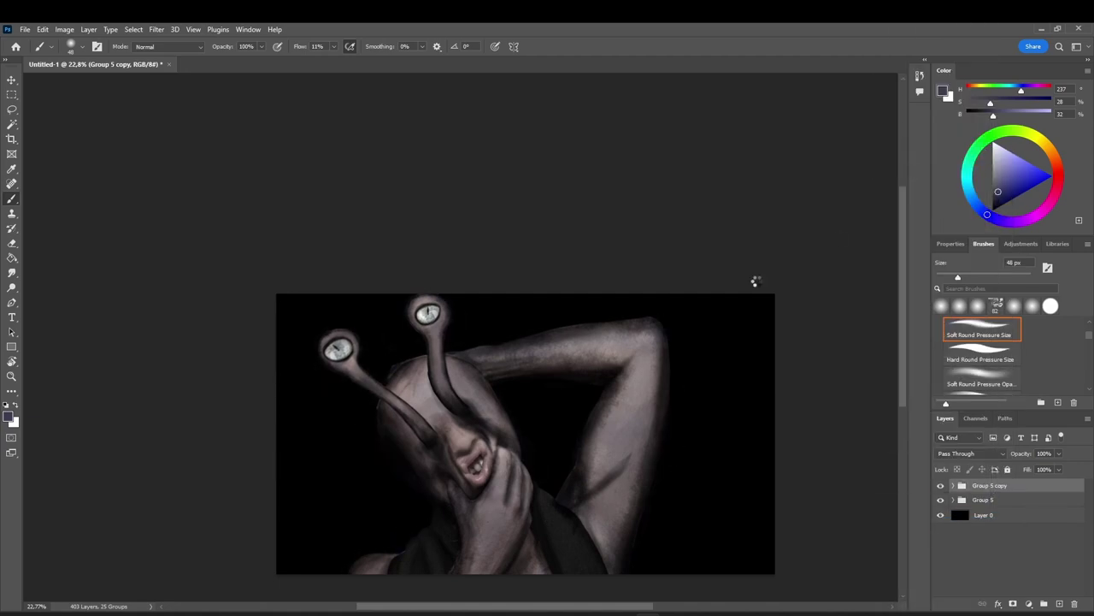
right_click(998, 487)
left_click(864, 376)
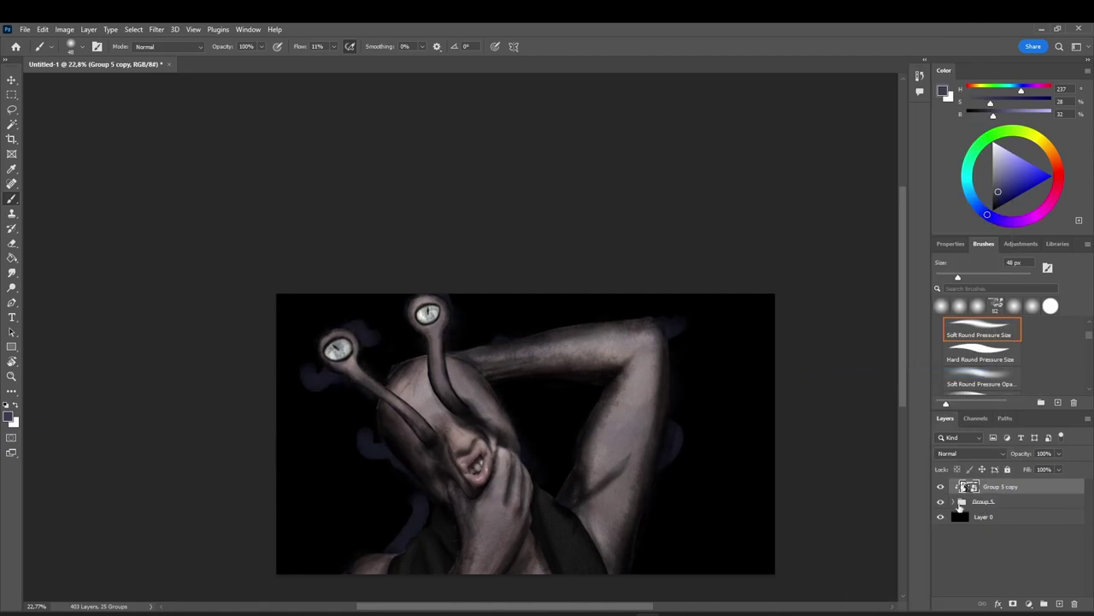
left_click(955, 502)
left_click(955, 502)
Add a white layer mask to the Group 5 copy layer and make black the painting colour
left_click(1013, 603)
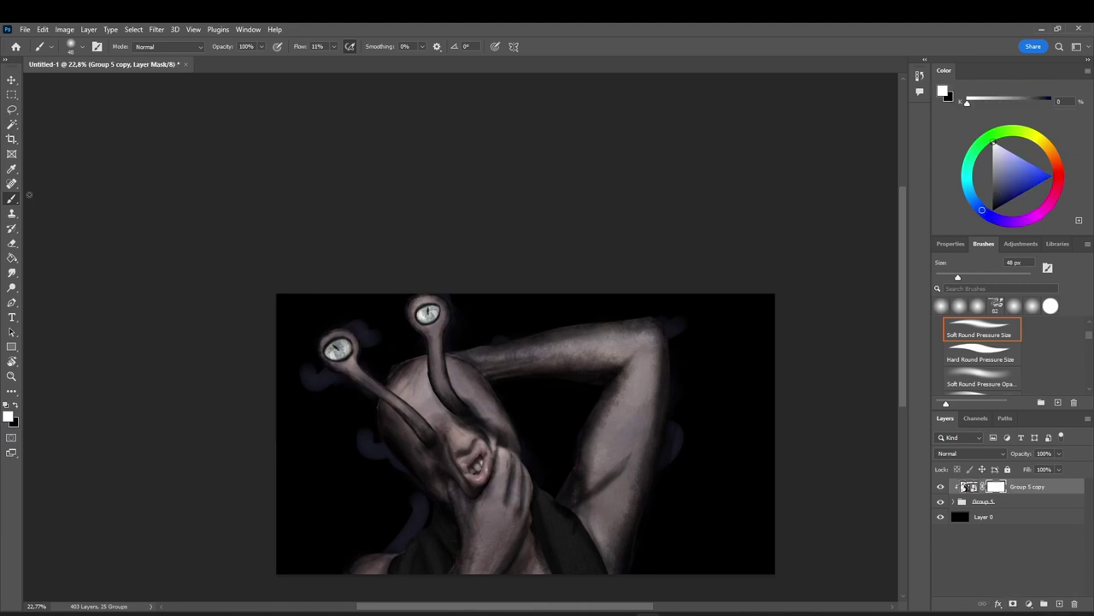
key("x")
key("ctrl+plus")
key("ctrl+plus")
key("ctrl+plus")
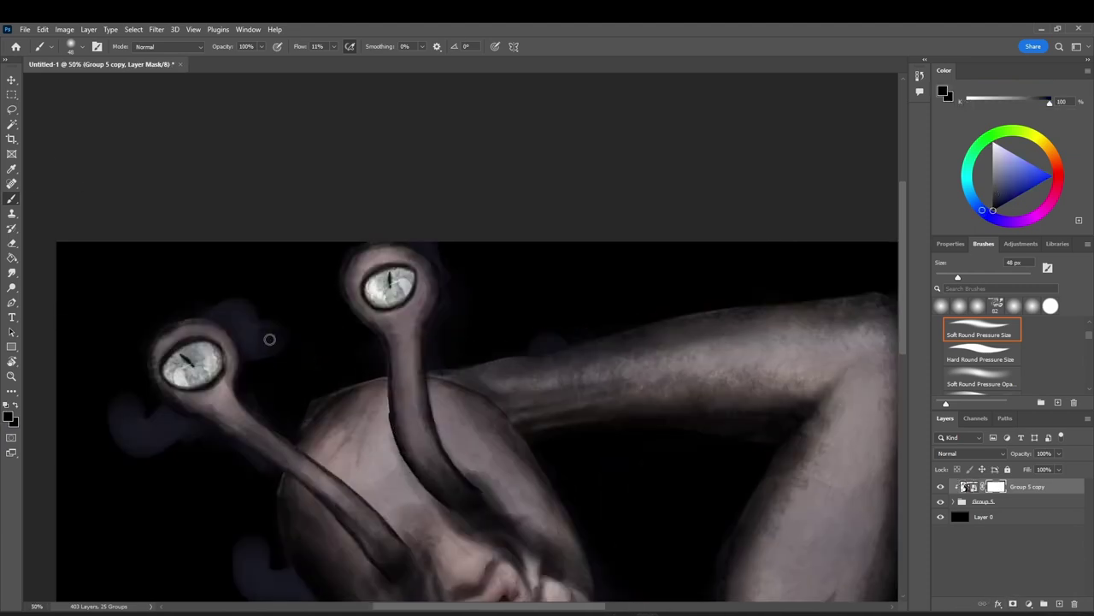
Release the clipping mask from Group 5 copy and hide the original Group 5
right_click(1032, 488)
left_click(967, 372)
left_click(940, 501)
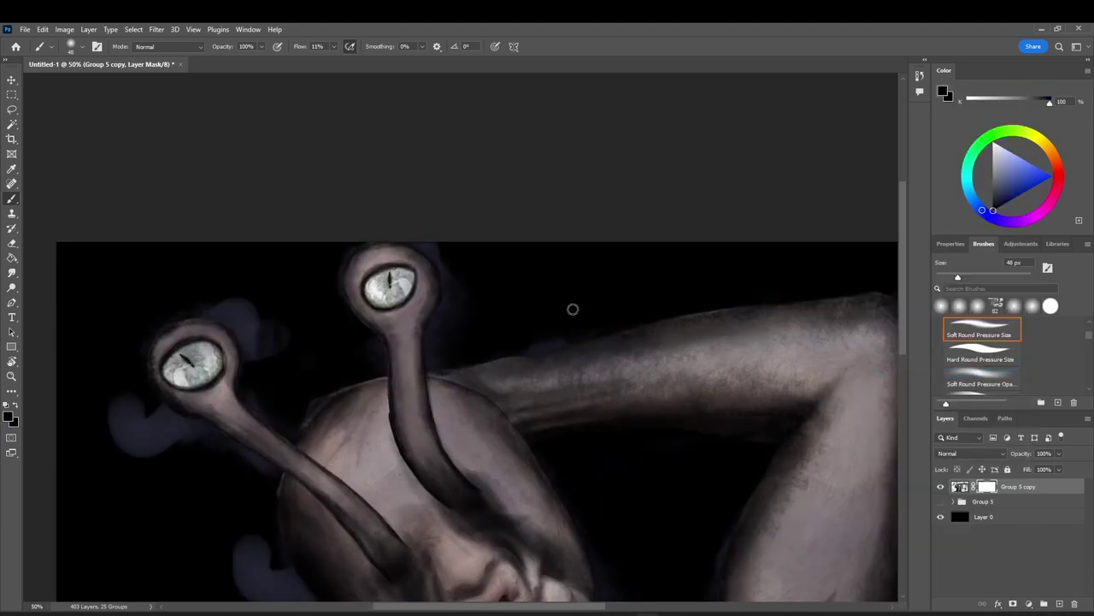
Set the brush flow to 100% and mask out the bluish halos around the eye stalks and the head
left_click(350, 46)
left_click_drag(335, 48, 388, 62)
mouse_move(562, 344)
left_mouse_down()
mouse_move(528, 345)
mouse_move(554, 345)
left_mouse_up()
mouse_move(445, 323)
left_mouse_down()
mouse_move(445, 339)
mouse_move(436, 331)
left_mouse_up()
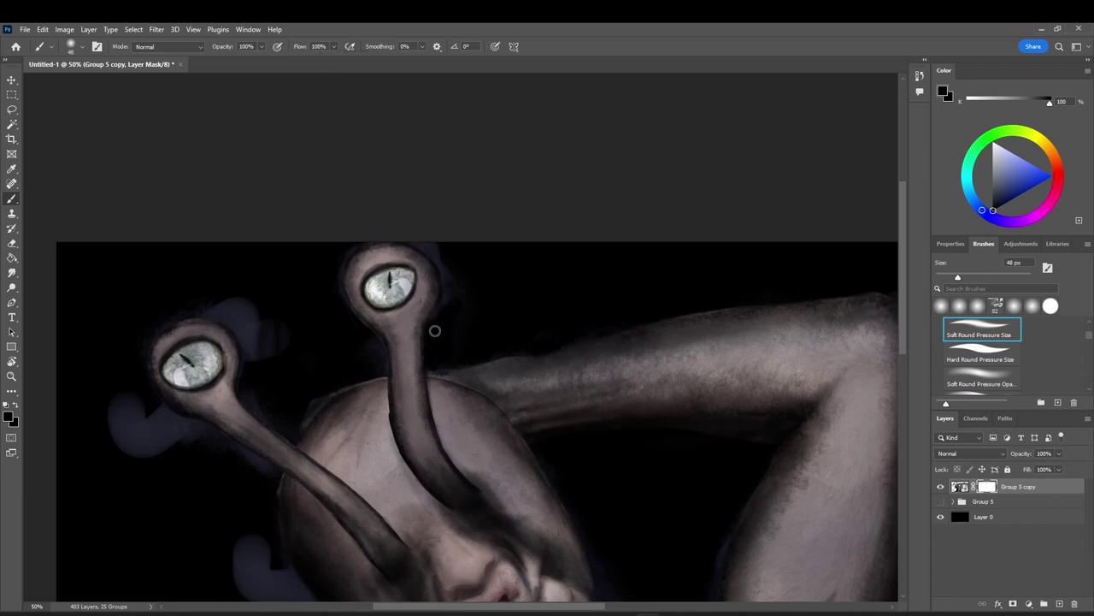
mouse_move(445, 274)
left_mouse_down()
mouse_move(381, 245)
mouse_move(242, 359)
mouse_move(246, 314)
mouse_move(103, 391)
mouse_move(160, 420)
mouse_move(191, 420)
mouse_move(240, 452)
mouse_move(325, 459)
mouse_move(378, 376)
mouse_move(378, 337)
mouse_move(312, 437)
mouse_move(360, 364)
mouse_move(288, 242)
mouse_move(314, 389)
left_mouse_up()
scroll(247, 469, "down", 5)
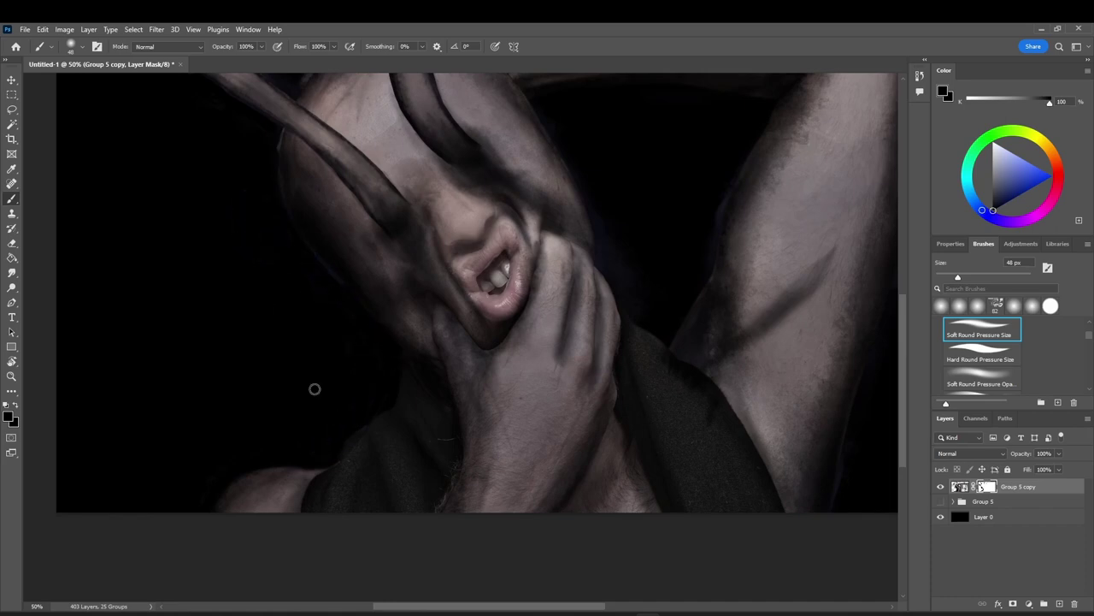
Mask out the bluish halo outside the raised elbow and upper arm on the Group 5 copy mask
left_click_drag(903, 402, 904, 354)
left_click_drag(518, 607, 599, 606)
left_click_drag(598, 447, 625, 438)
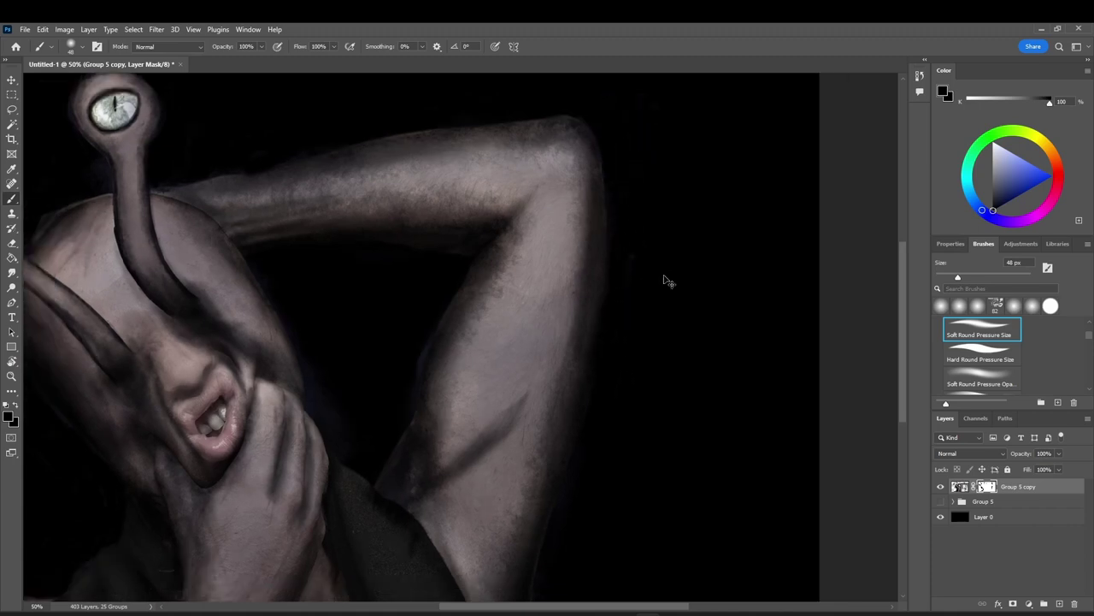
Choose the Soft Round brush for the mask and set its size to 106 px
key("ctrl+minus")
left_click(1013, 305)
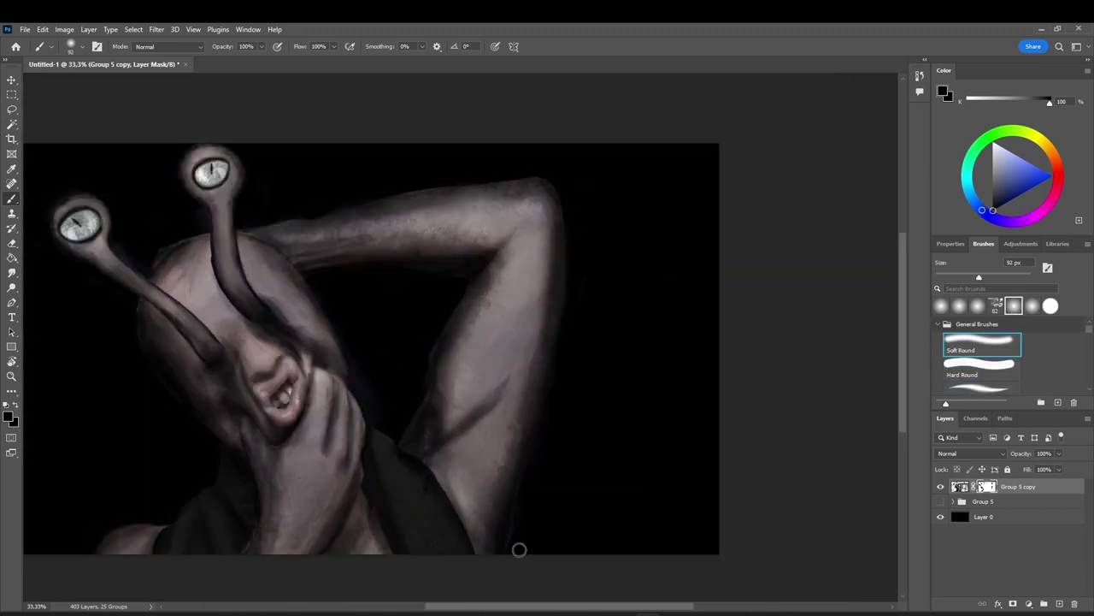
left_click_drag(983, 281, 988, 281)
Try trimming the raised upper arm's outer edge on the layer mask with one long black stroke, and undo it
left_click_drag(513, 552, 569, 218)
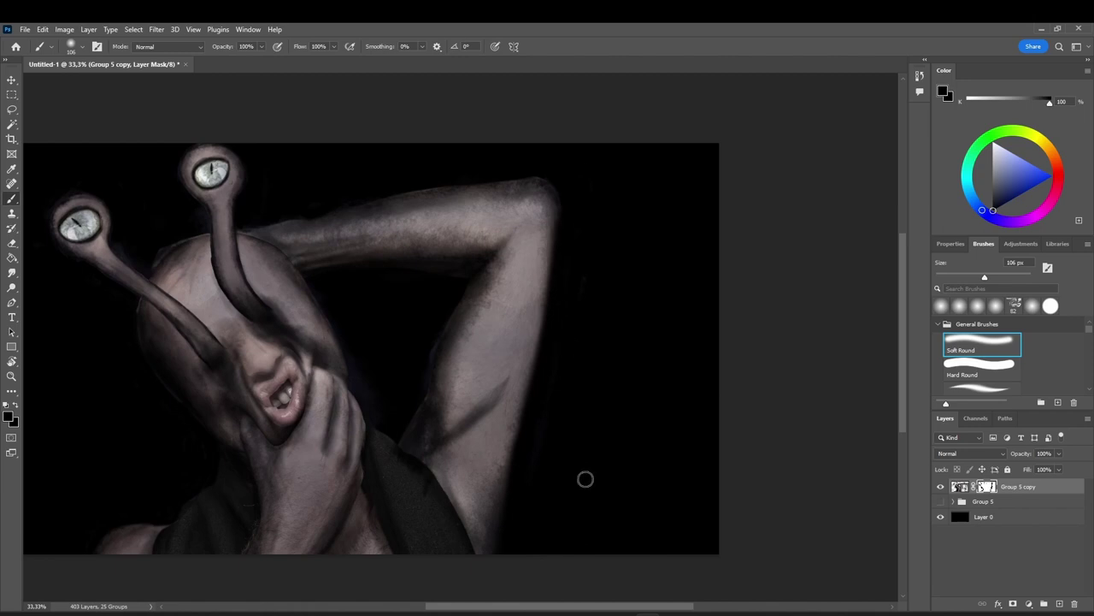
key("ctrl+z")
left_click(43, 31)
left_click(144, 53)
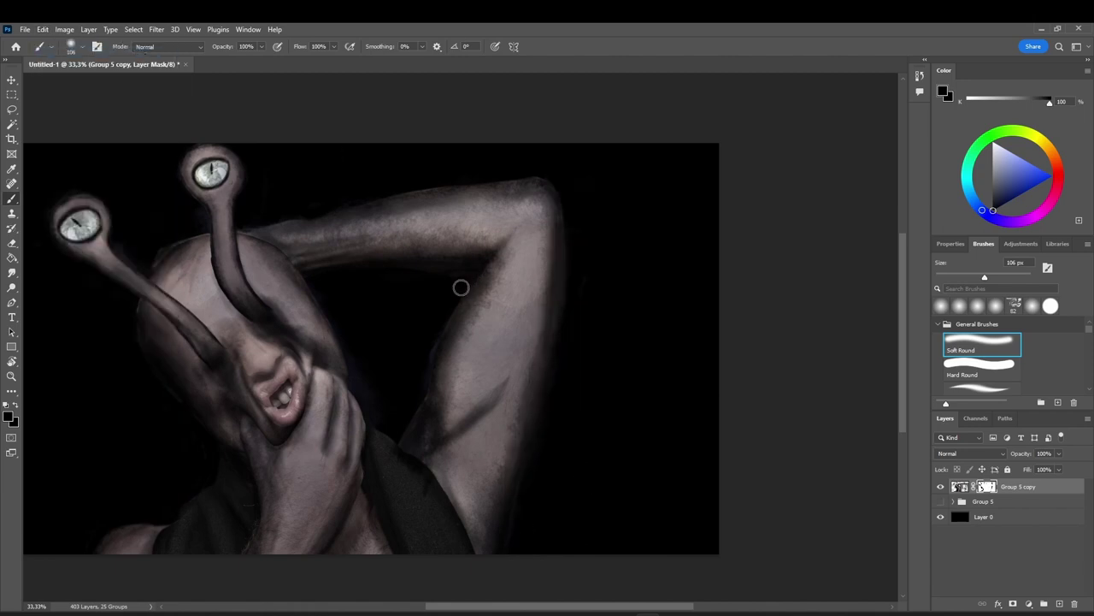
Fade the upper arm's inner edge, the forearm's upper edge and the face edge beside the hand into black on the layer mask
left_click_drag(461, 287, 416, 411)
left_click_drag(479, 179, 244, 225)
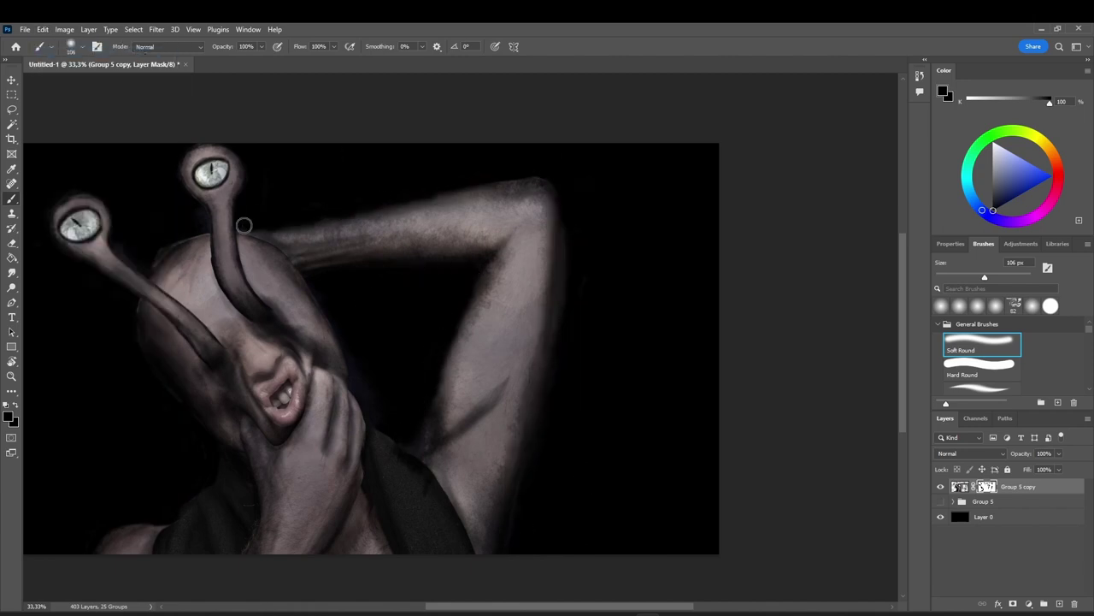
mouse_move(348, 348)
left_mouse_down()
mouse_move(351, 381)
mouse_move(343, 345)
left_mouse_up()
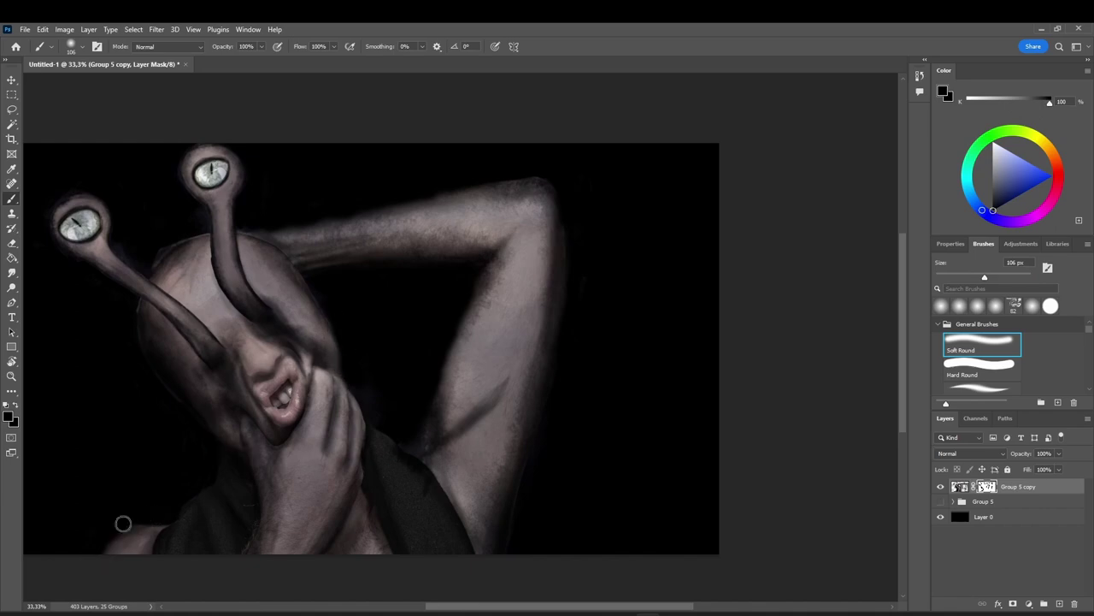
Add a new layer above Group 5 copy and choose the KYLE Ultimate Charcoal brush
mouse_move(903, 359)
left_mouse_down()
mouse_move(896, 398)
mouse_move(884, 354)
left_mouse_up()
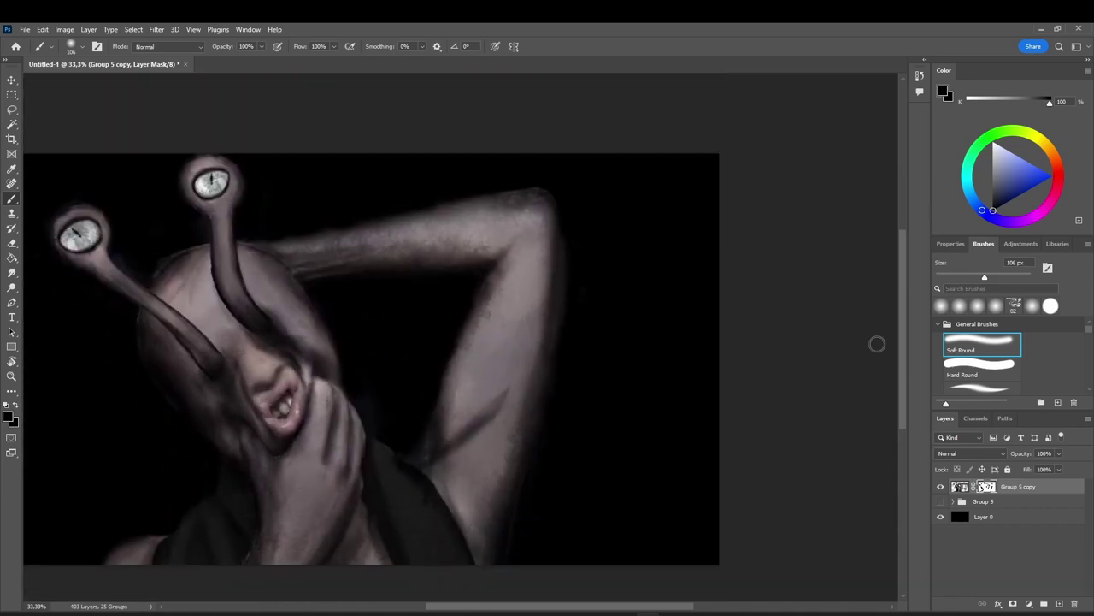
left_click_drag(639, 606, 609, 603)
scroll(608, 591, "down", 1)
left_click(1059, 604)
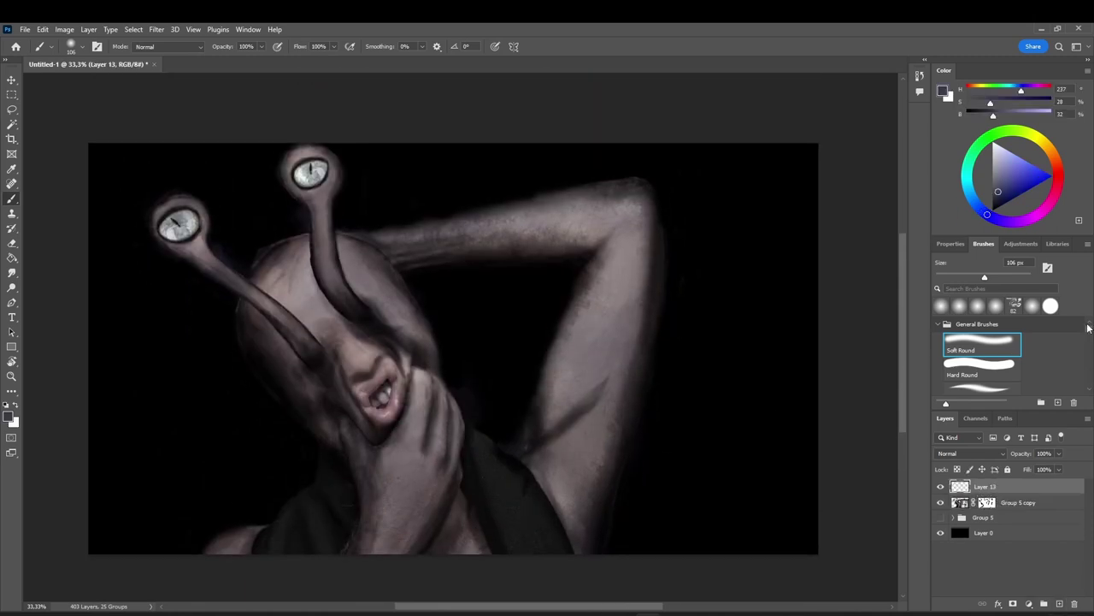
left_click_drag(1089, 328, 1088, 353)
left_click(982, 357)
Scribble pale lavender test strokes on the upper arm and try the Color Dodge and Saturation blend modes on their layer
left_click(564, 358, "alt")
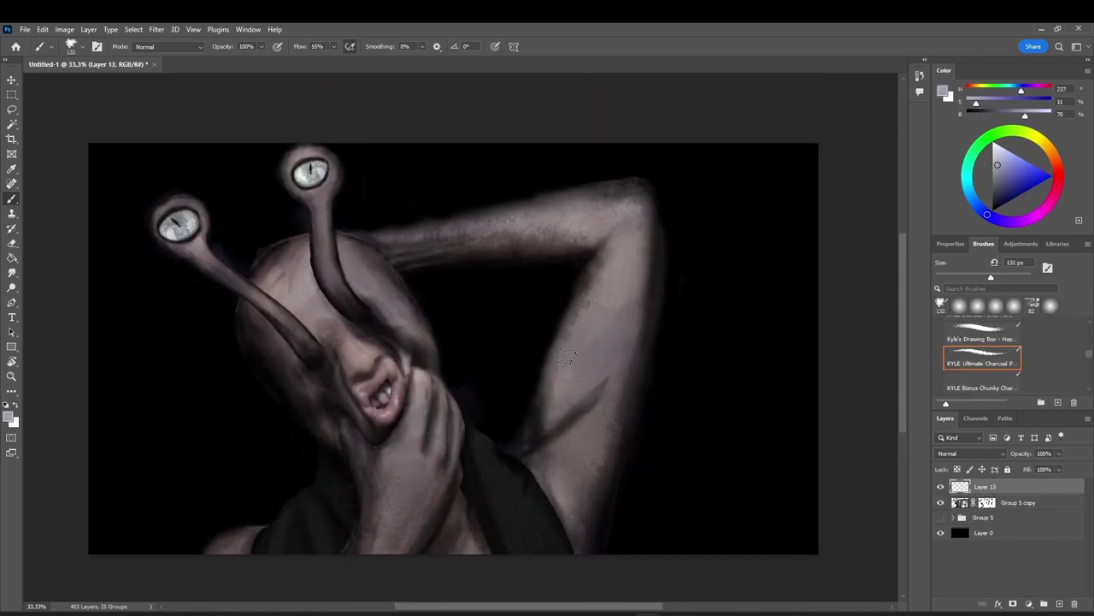
mouse_move(564, 358)
left_mouse_down()
mouse_move(552, 374)
mouse_move(606, 417)
left_mouse_up()
left_click(971, 453)
left_click(966, 412)
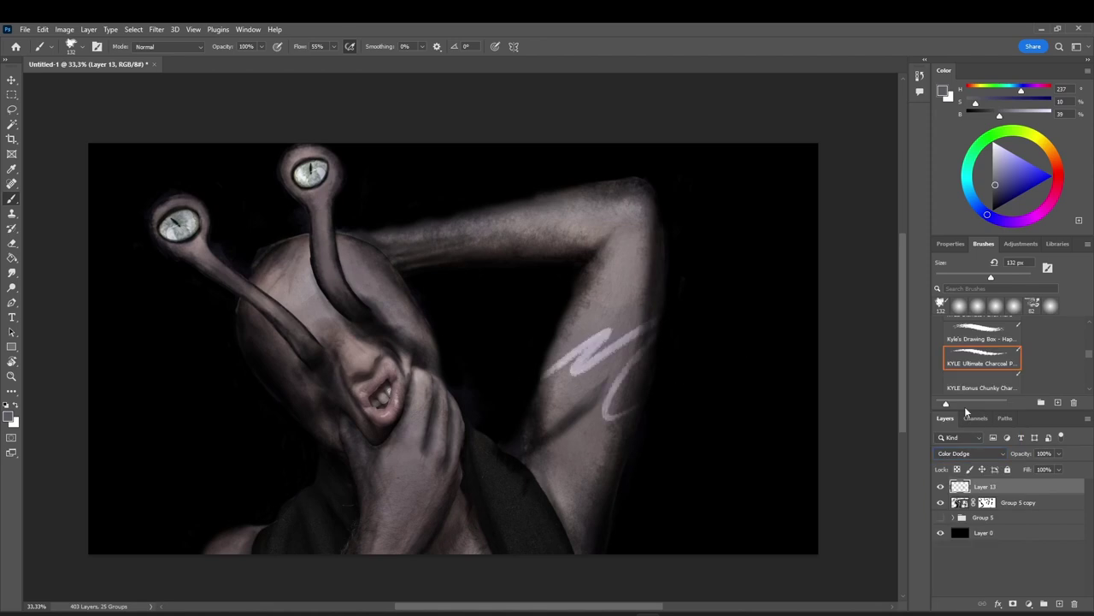
left_click(970, 453)
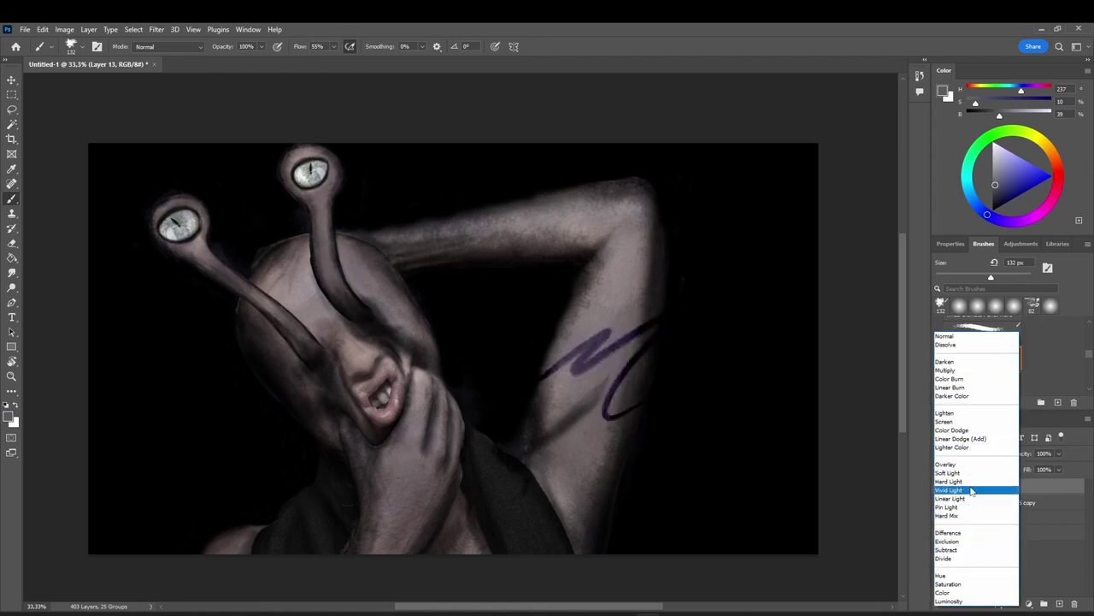
left_click(972, 586)
Enlarge the charcoal brush to 389 px and paint white over the upper arm's outer side
left_click(1016, 278)
left_click_drag(992, 205, 992, 141)
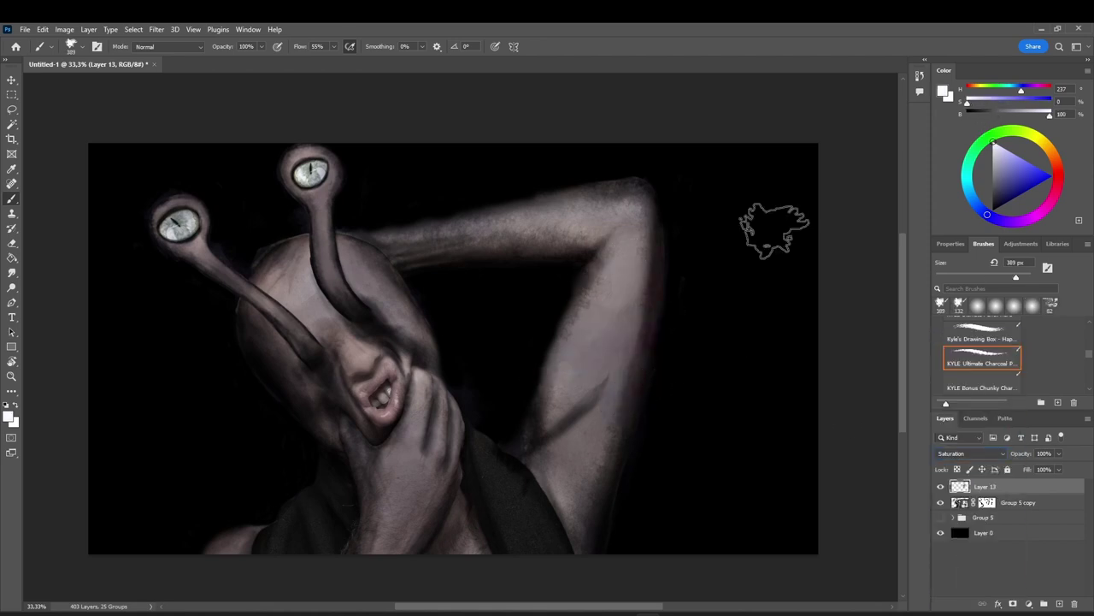
left_click_drag(631, 342, 636, 457)
Paint muted violet-blue patches (H 237, S 30, B 62) over the upper arm and set the layer's blend mode to Soft Light
left_click(994, 183)
left_click(1002, 180)
left_click_drag(626, 292, 637, 315)
left_click_drag(578, 415, 583, 432)
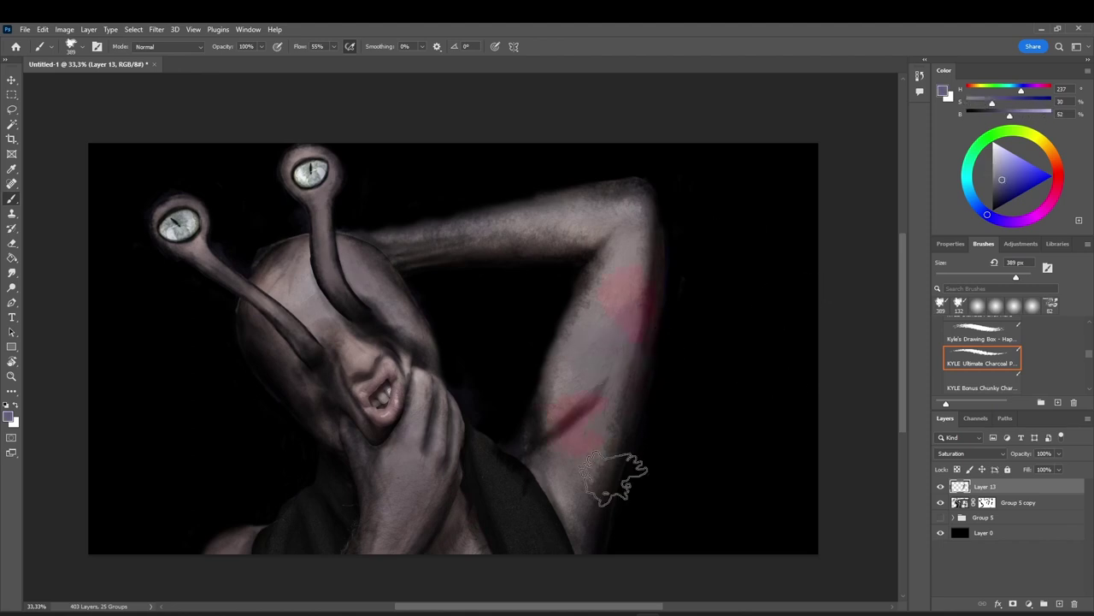
left_click(971, 453)
left_click(966, 469)
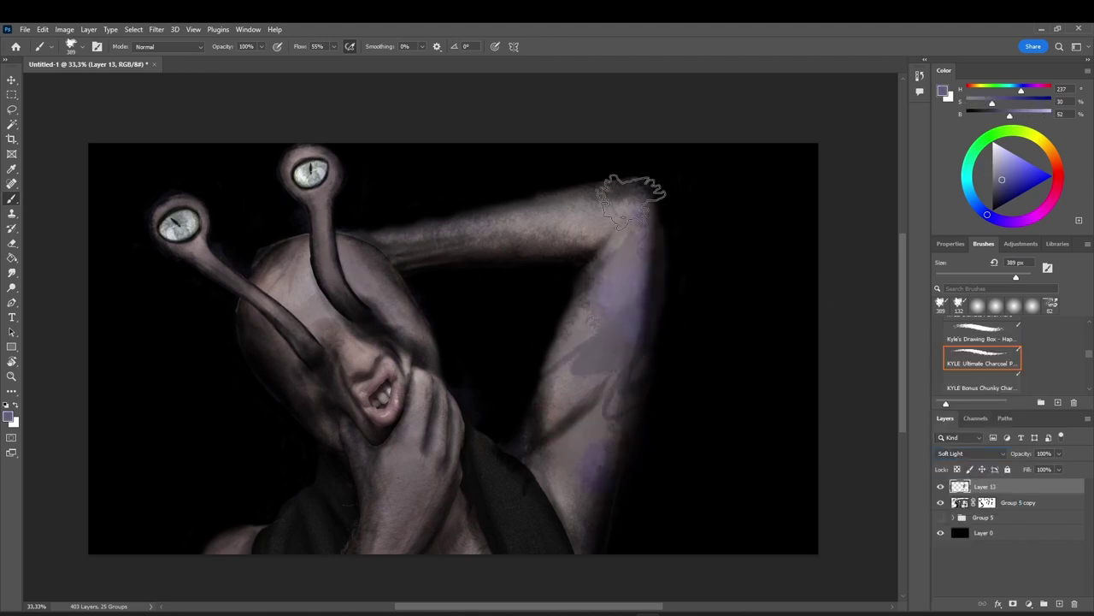
Paint violet-blue patches over the forearm and gripping hand, and try a black stroke on the upper arm
left_click_drag(632, 202, 482, 225)
left_click_drag(434, 415, 432, 457)
left_click(714, 477, "alt")
left_click_drag(641, 364, 633, 309)
key("ctrl+z")
Delete the violet-painted Layer 13 and add a new layer in its place with the Soft Light blend mode
left_click(1075, 604)
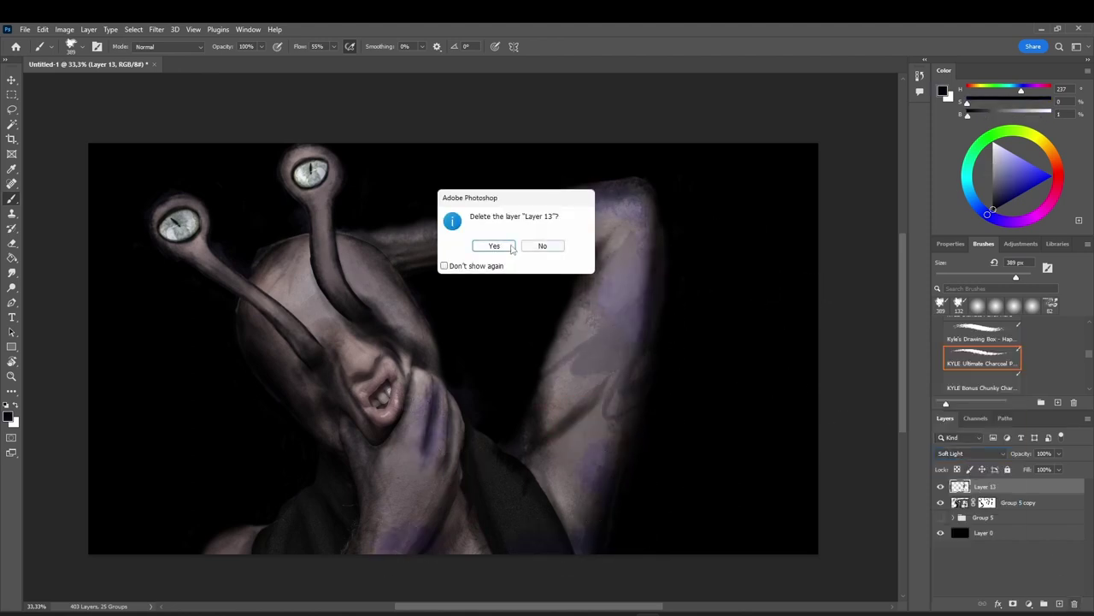
left_click(511, 248)
left_click(1059, 604)
left_click(970, 453)
left_click(967, 472)
Paint light grey charcoal patches (H 237, S 0, B 73) over the raised arm, gripping hand and wrist
mouse_move(625, 403)
left_mouse_down()
mouse_move(609, 419)
mouse_move(619, 453)
left_mouse_up()
key("ctrl+z")
left_click(994, 161)
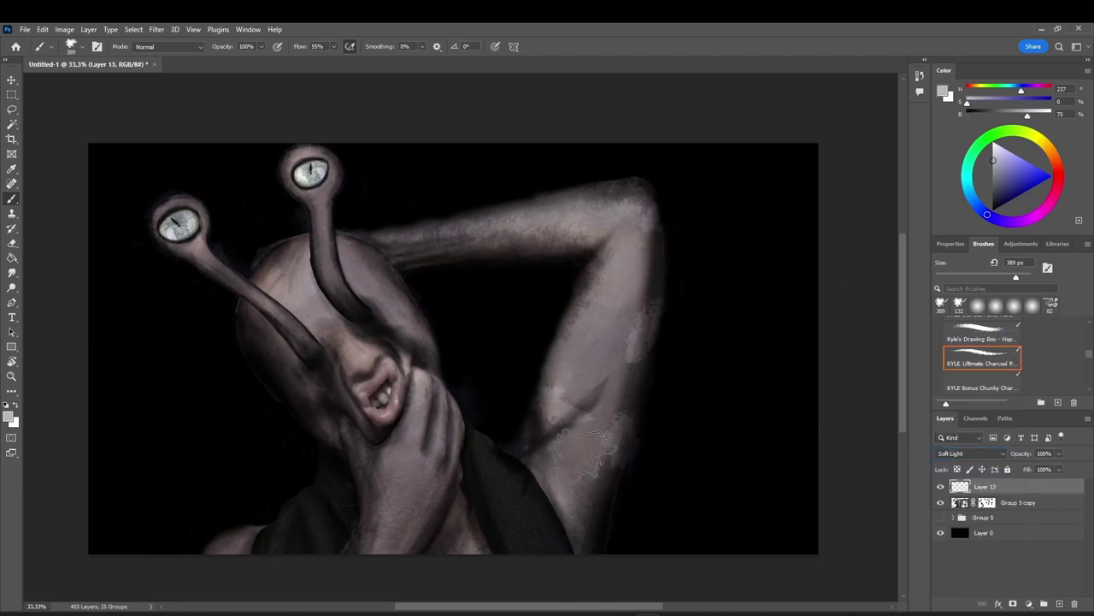
left_click(554, 376)
left_click(567, 419)
left_click(609, 351)
left_click_drag(537, 233, 514, 245)
left_click(578, 209)
left_click(586, 500)
left_click(398, 518)
left_click(399, 461)
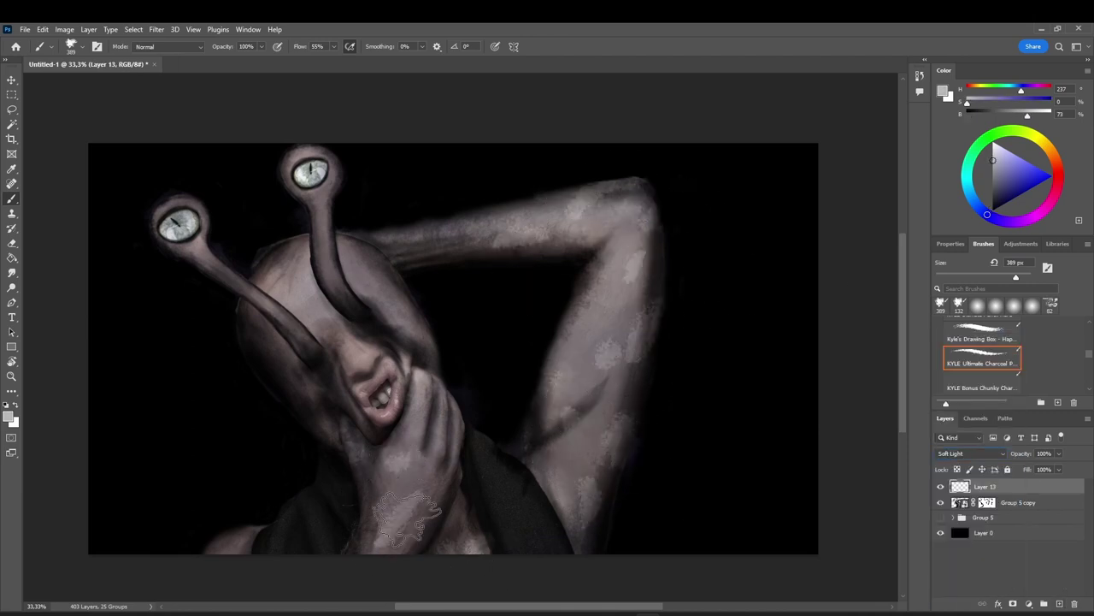
mouse_move(406, 519)
left_mouse_down()
mouse_move(392, 291)
mouse_move(336, 393)
mouse_move(360, 317)
mouse_move(248, 259)
mouse_move(220, 196)
mouse_move(550, 176)
mouse_move(602, 453)
mouse_move(473, 255)
left_mouse_up()
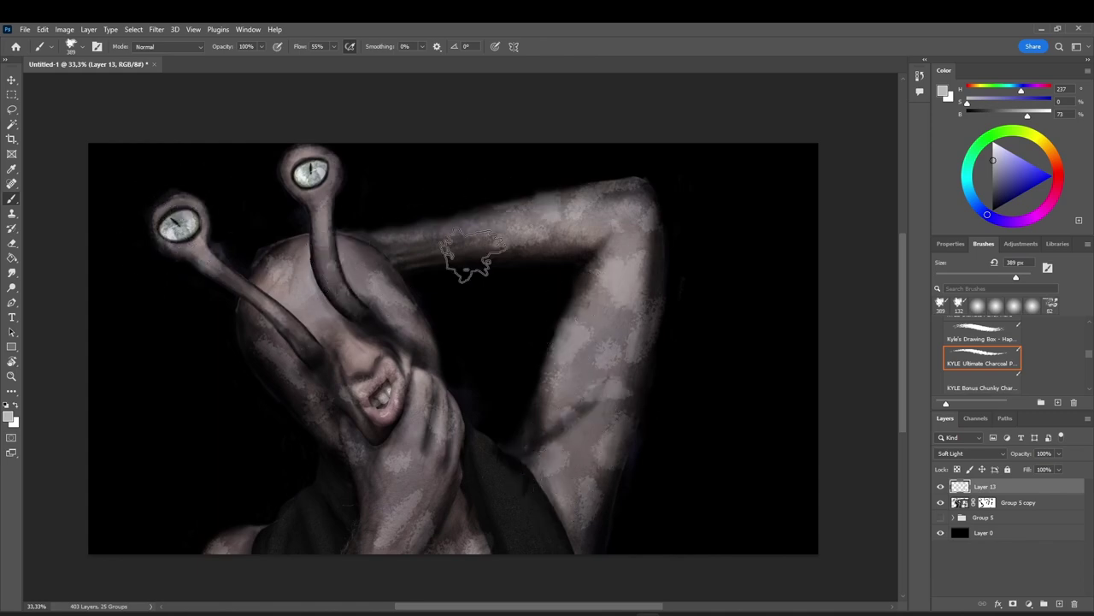
Clip the grey-painted layer to Group 5 copy and smudge its patches along the arm, eye stalk and hand at 24% strength
right_click(1010, 486)
left_click(924, 346)
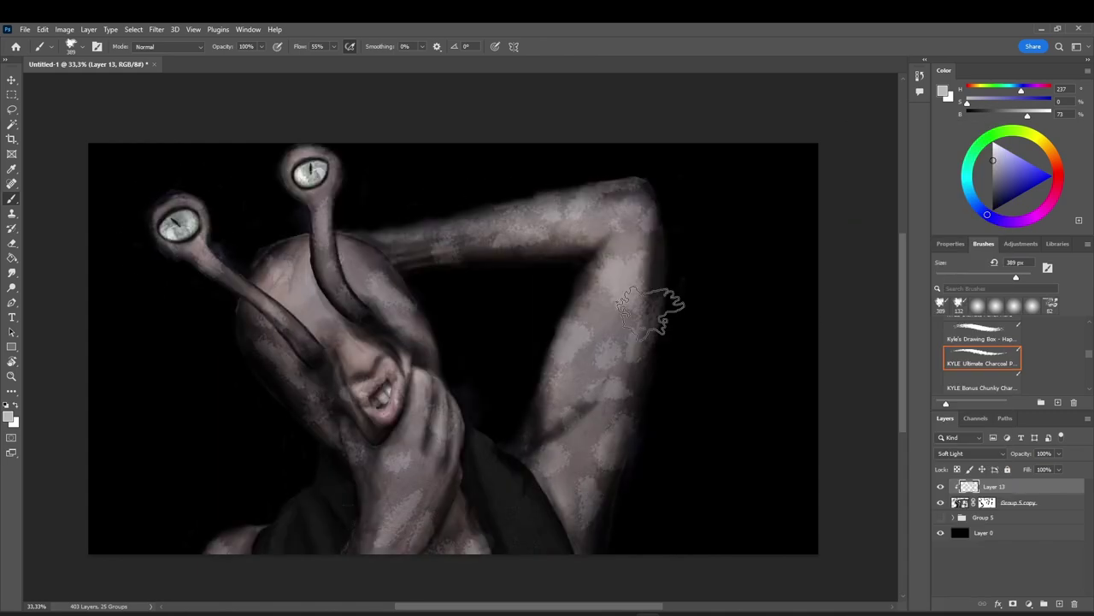
key("r")
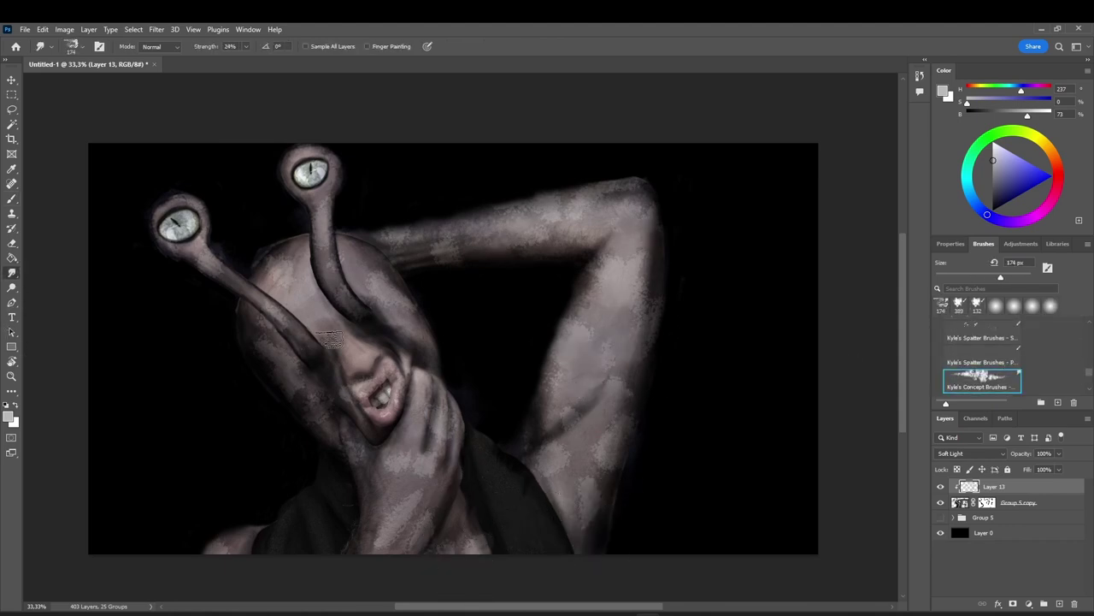
left_click_drag(588, 513, 606, 463)
left_click_drag(643, 351, 624, 264)
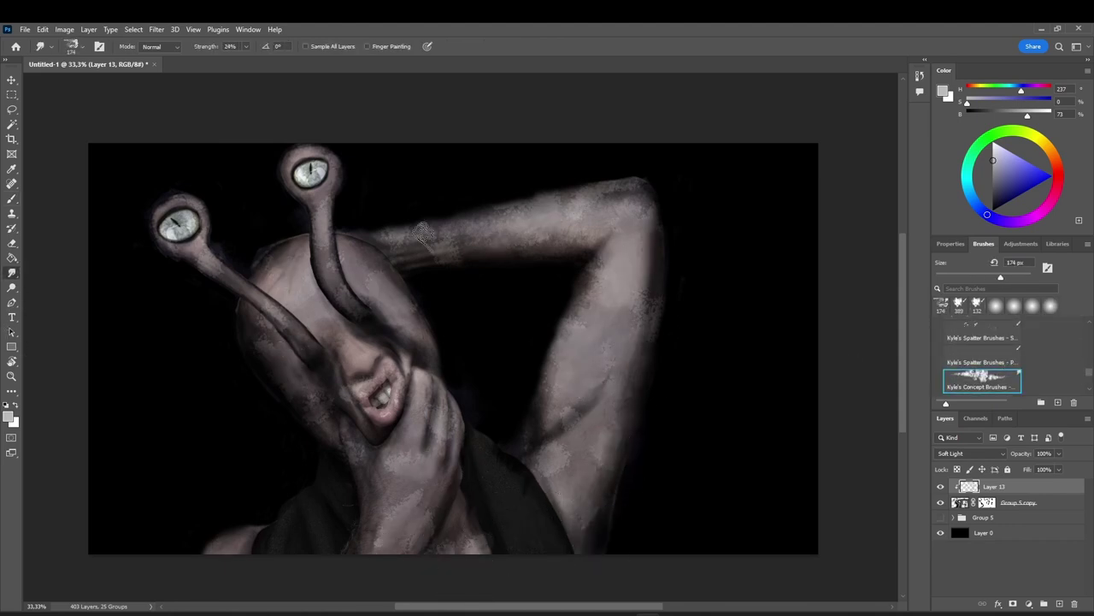
left_click_drag(333, 205, 337, 228)
left_click_drag(391, 431, 359, 394)
Add a new layer, paint a grey charcoal patch on the upper arm and set the blend mode to Multiply
left_click(11, 198)
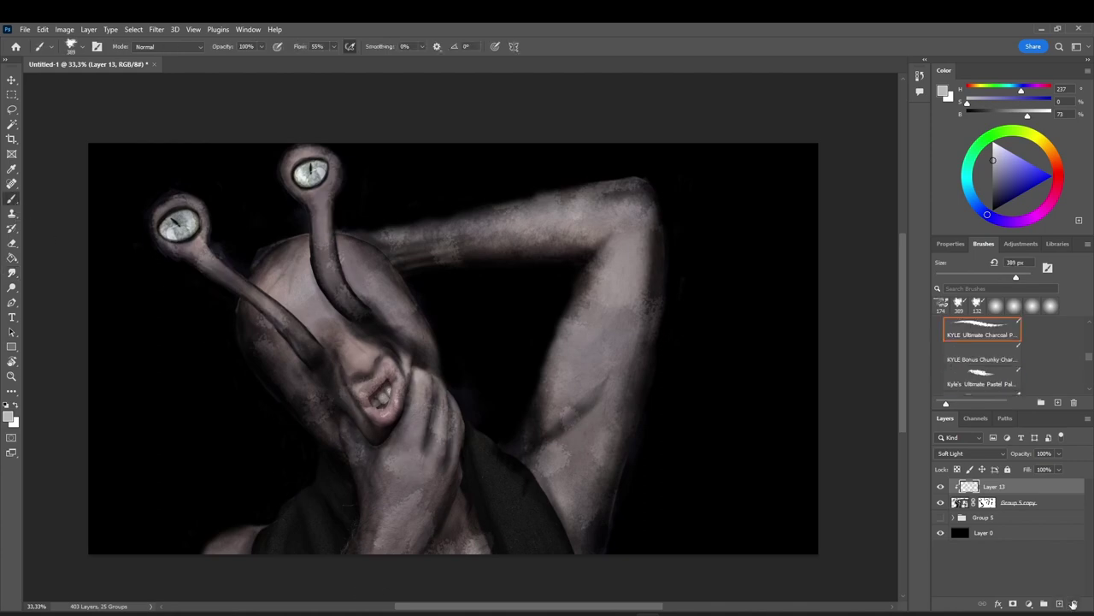
left_click(1059, 603)
left_click(970, 453)
left_click(597, 381)
left_click_drag(596, 378, 603, 361)
left_click(970, 453)
left_click(975, 370)
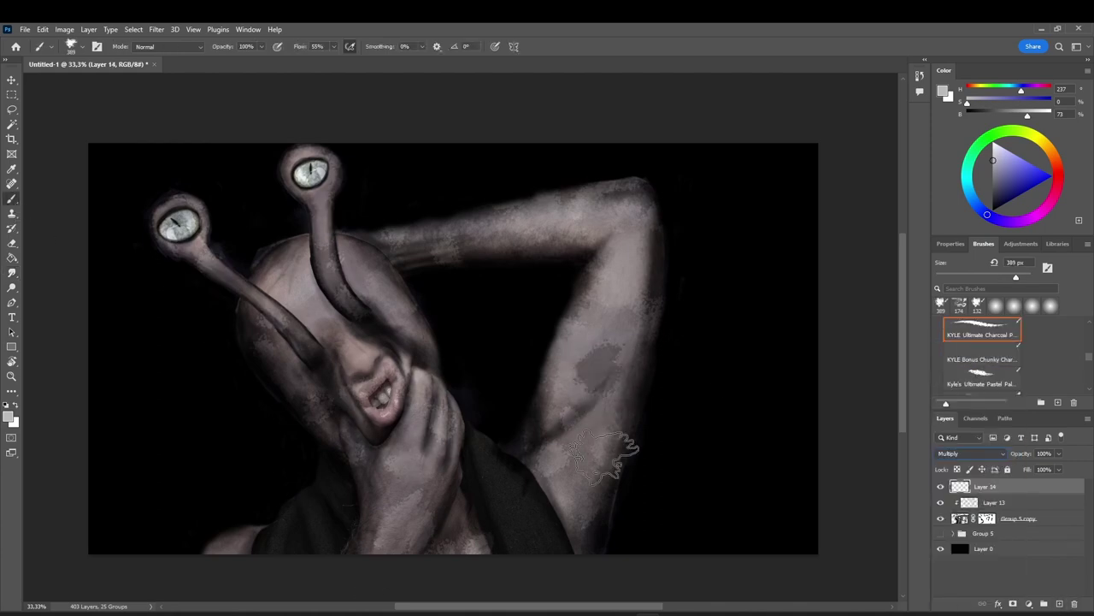
Paint Multiply charcoal patches over the eye stalks, head, mouth and gripping hand
left_click(328, 186)
left_click(390, 281)
left_click(311, 302)
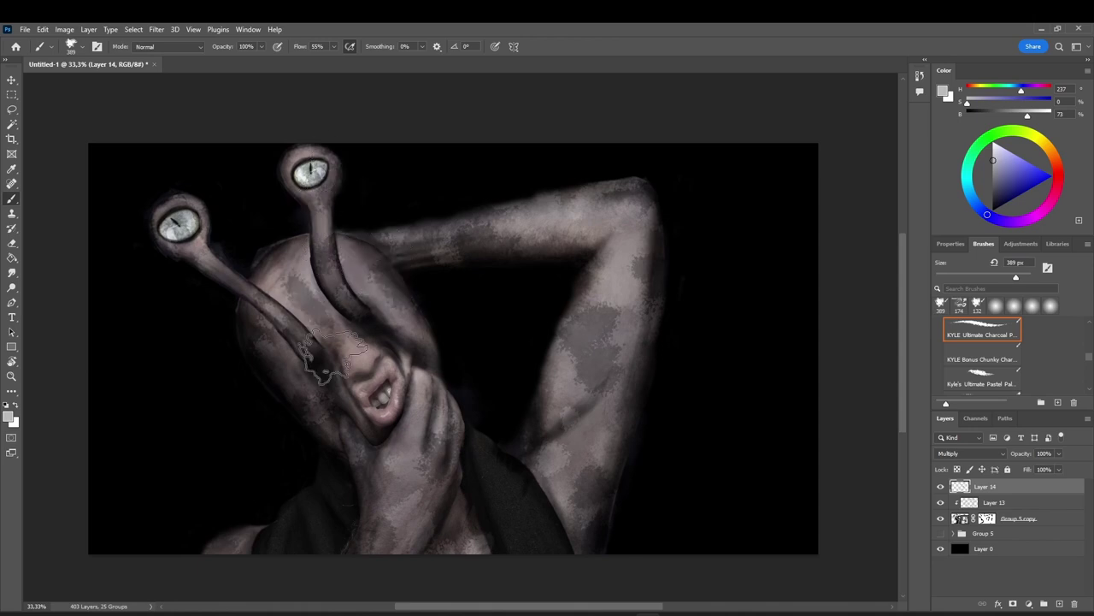
left_click(391, 393)
left_click(396, 424)
left_click(283, 266)
left_click(427, 455)
left_click(467, 557)
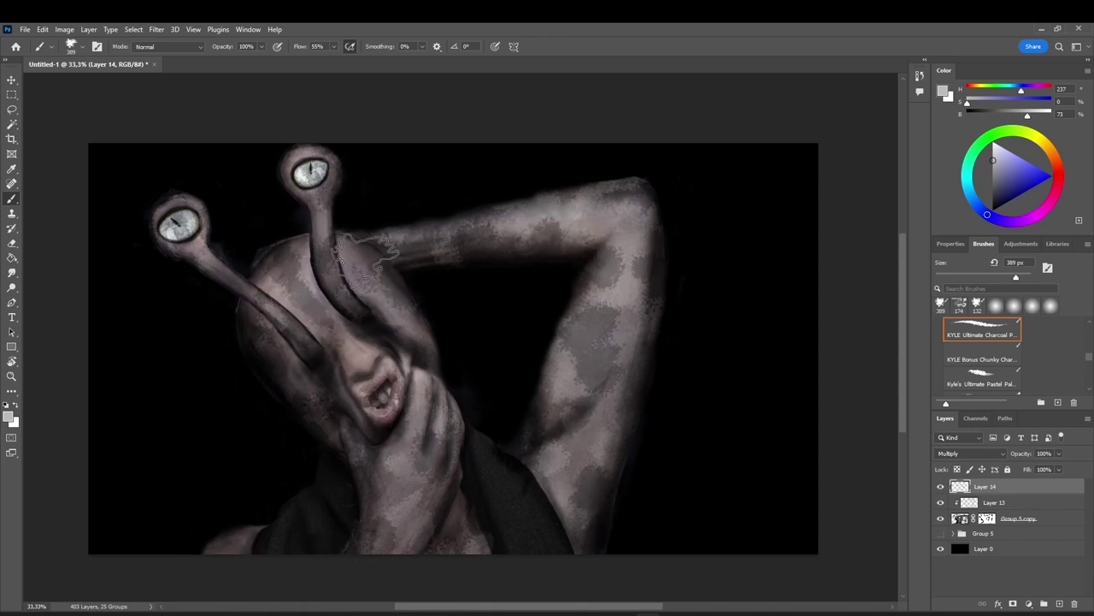
Smudge the Multiply patches on the head and raised arm into the skin at 24% strength
left_click(12, 272)
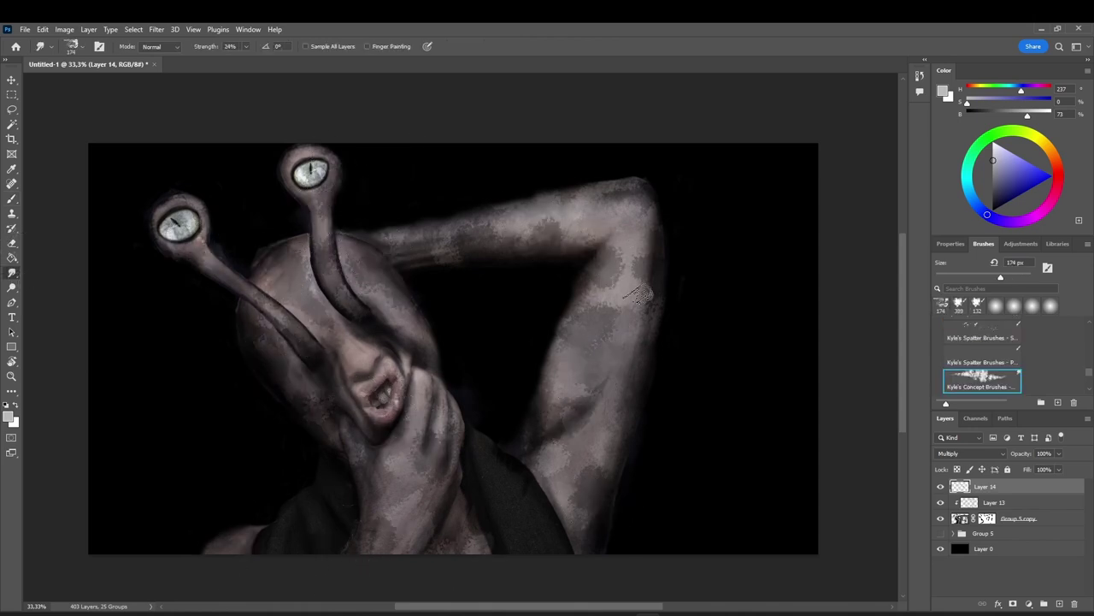
mouse_move(296, 315)
left_mouse_down()
mouse_move(316, 248)
mouse_move(381, 291)
left_mouse_up()
mouse_move(581, 500)
left_mouse_down()
mouse_move(627, 342)
mouse_move(624, 184)
left_mouse_up()
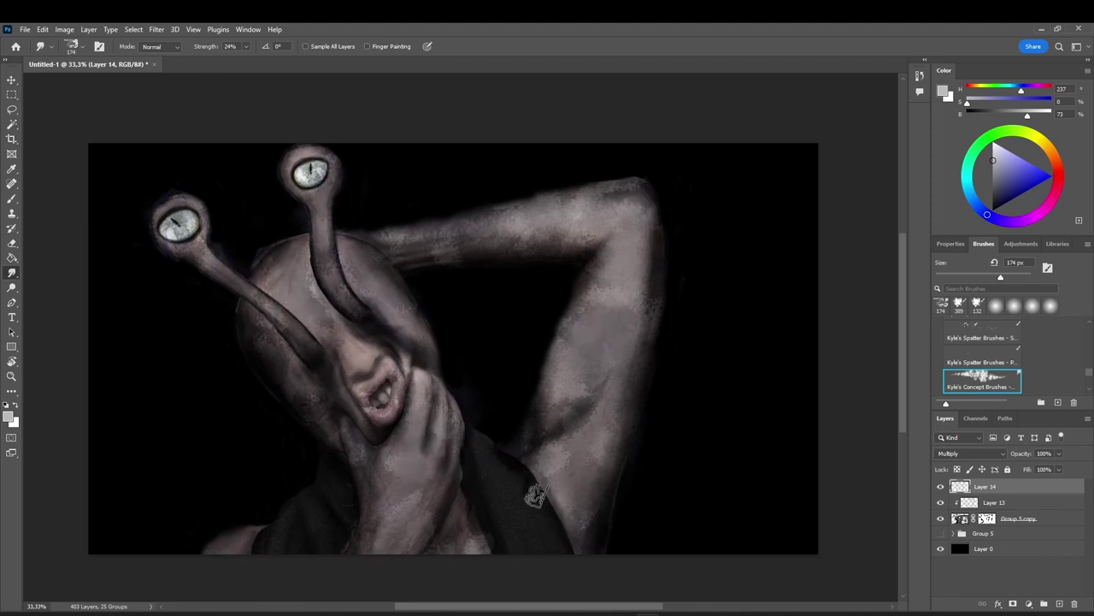
Add a new layer on top and clip Layer 14 to the figure below
left_click(1059, 603)
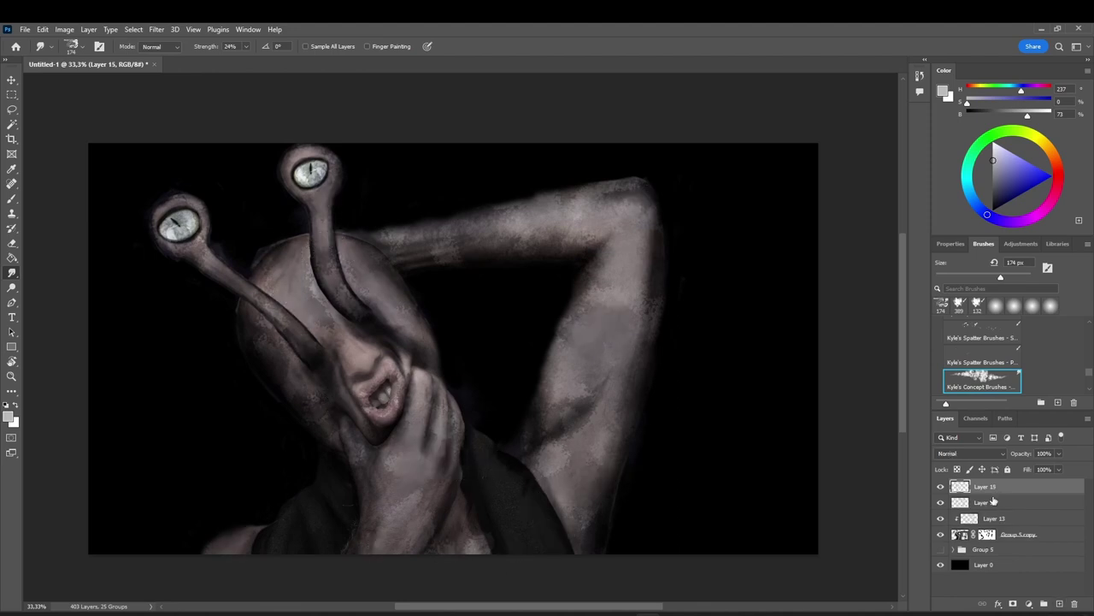
right_click(999, 502)
left_click(921, 347)
left_click(992, 486)
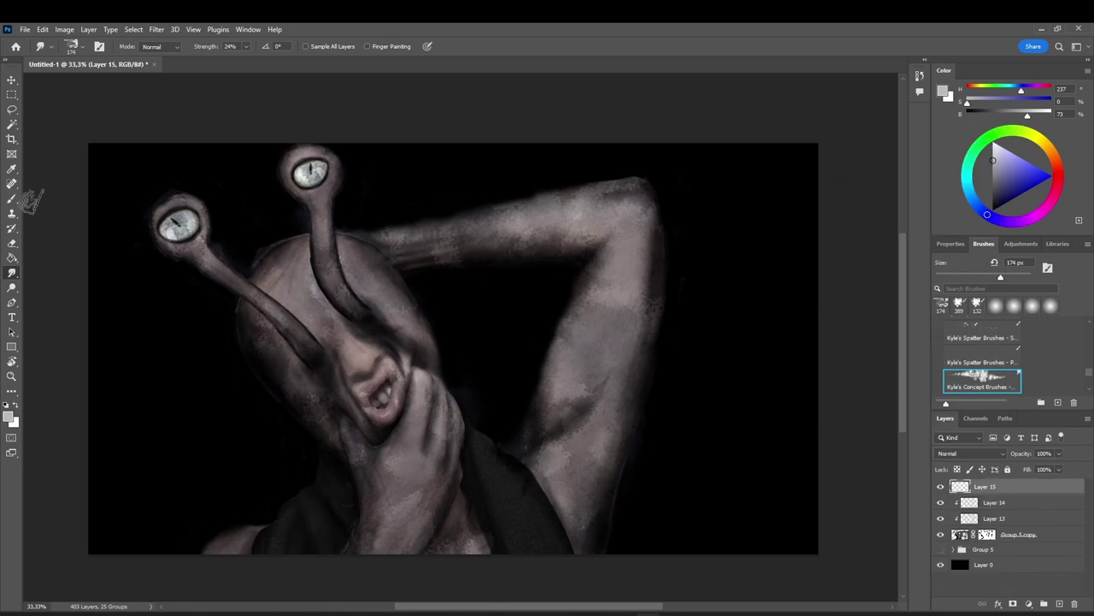
Set Layer 15's blend mode to Color Burn using a grey test dab over the nose and mouth, and erase the dab
left_click(11, 199)
left_click(367, 367)
left_click(968, 454)
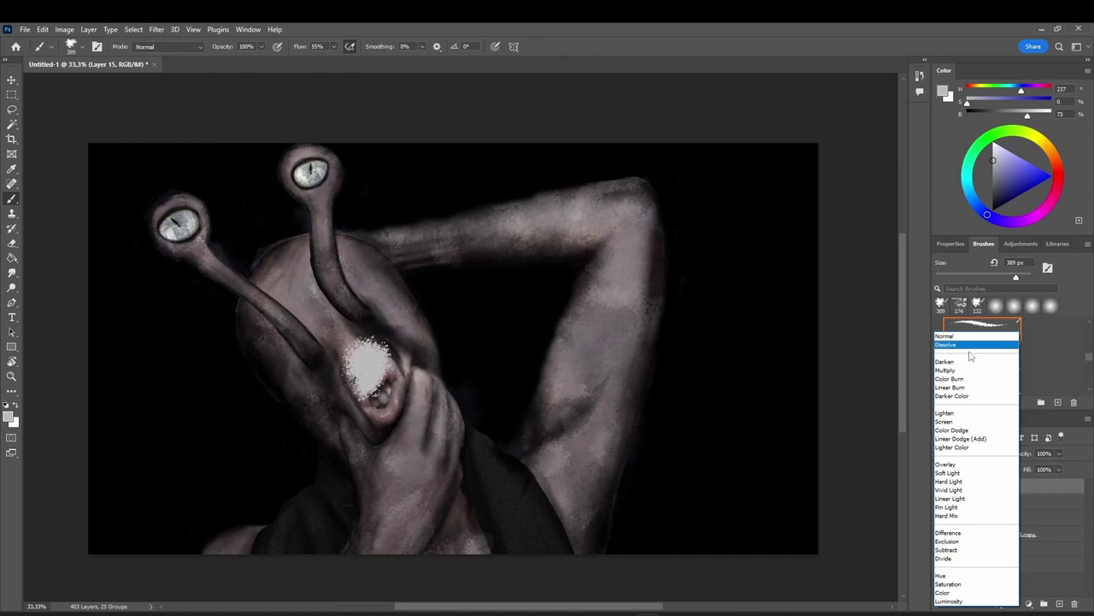
left_click(951, 379)
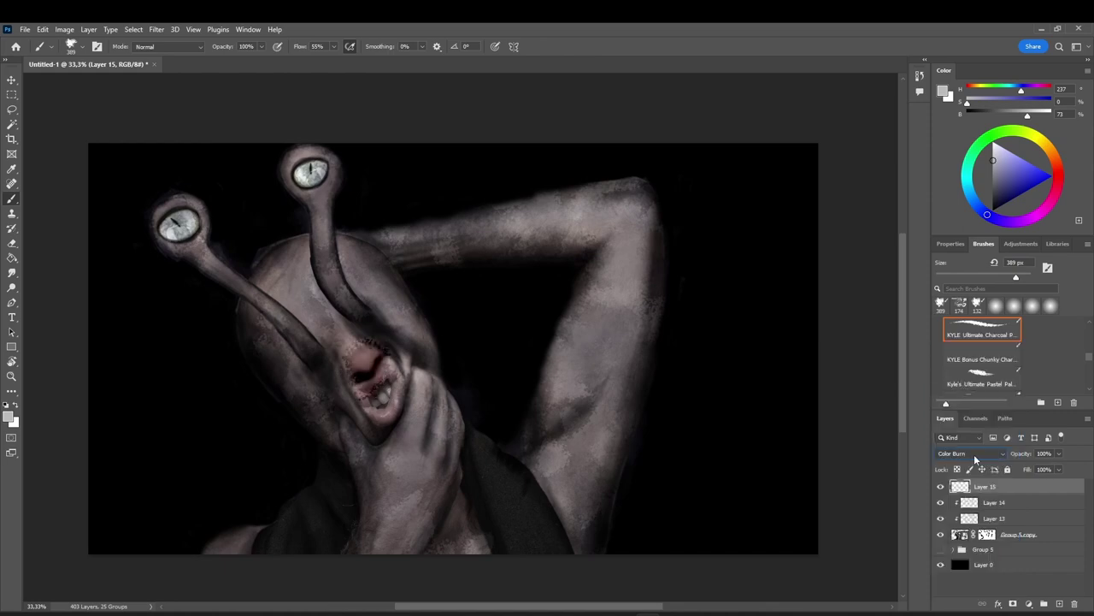
key("e")
Paint Color Burn charcoal blotches over the raised arm, gripping hand, chest and the face beside the inner eye stalk
left_click(12, 198)
left_click(635, 268)
left_click(609, 341)
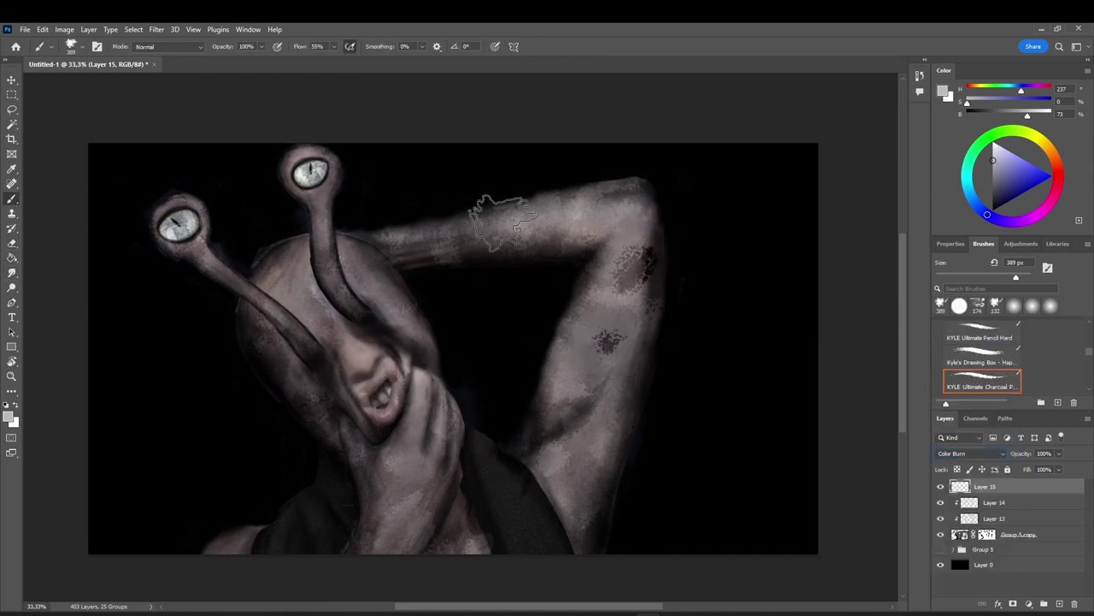
left_click_drag(494, 228, 466, 246)
left_click(473, 545)
left_click(607, 468)
left_click(398, 480)
left_click(444, 454)
left_click(382, 334)
left_click(374, 279)
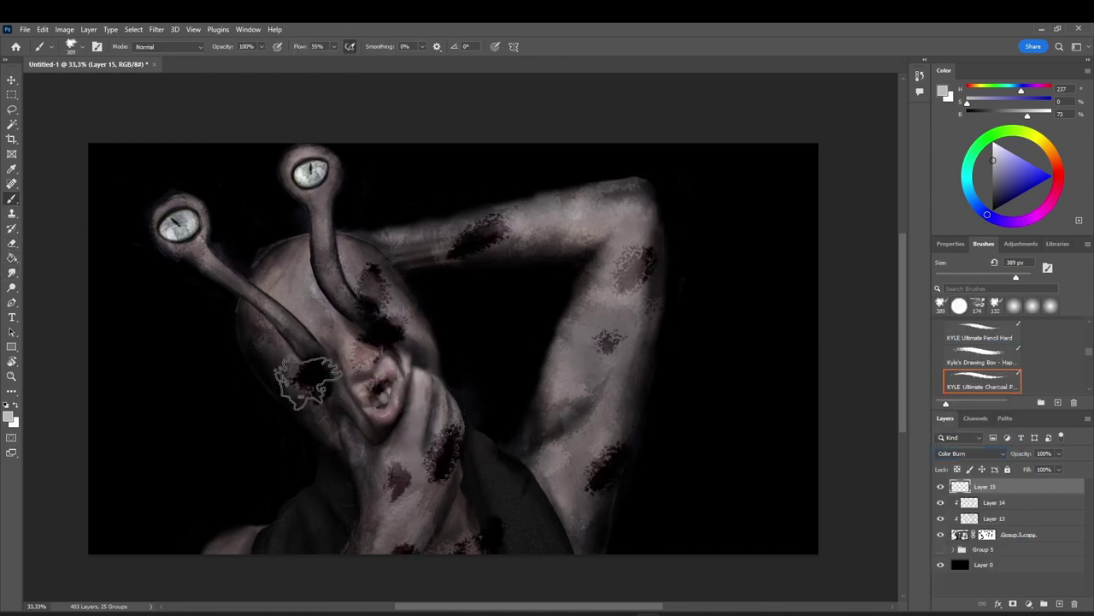
Paint dark charcoal blotches over the cheek, the crown of the head and both eye stalks
left_click(312, 384)
left_click(303, 291)
left_click(254, 299)
left_click(327, 243)
left_click(344, 287)
left_click(202, 256)
left_click_drag(346, 181, 328, 221)
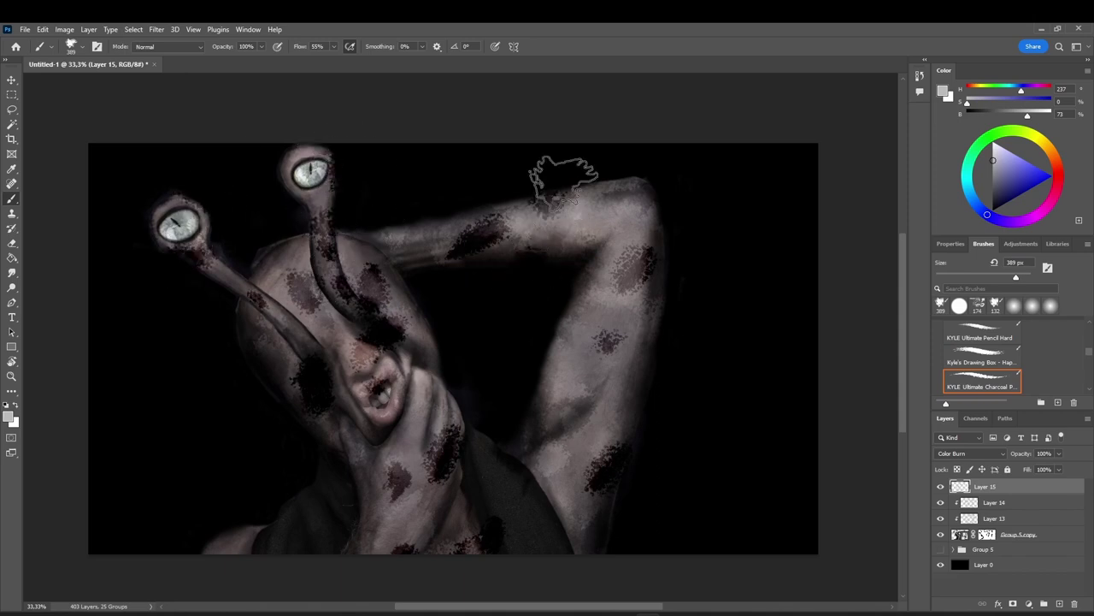
Paint further dark blotches along the forearm and upper arm, and over the wrist, chest and lower shoulder
left_click(564, 181)
left_click(610, 365)
left_click_drag(556, 363, 549, 401)
left_click(659, 342)
left_click(384, 510)
left_click(438, 510)
left_click(225, 560)
left_click(461, 527)
left_click(600, 502)
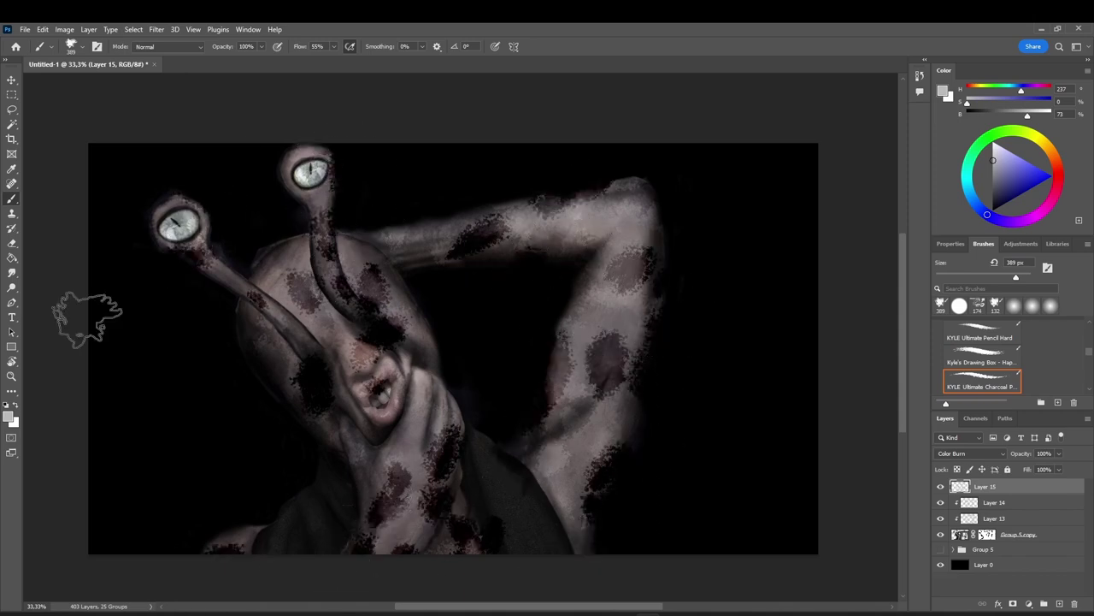
Smudge the dark blotches on the eye stalks, head and upper arm into the skin at 24% strength
left_click(12, 272)
left_click_drag(336, 275, 353, 301)
left_click_drag(323, 213, 330, 253)
left_click_drag(374, 278, 386, 301)
left_click_drag(296, 282, 311, 305)
left_click_drag(207, 267, 192, 250)
left_click_drag(607, 343, 613, 383)
left_click_drag(561, 352, 554, 390)
left_click_drag(622, 272, 650, 264)
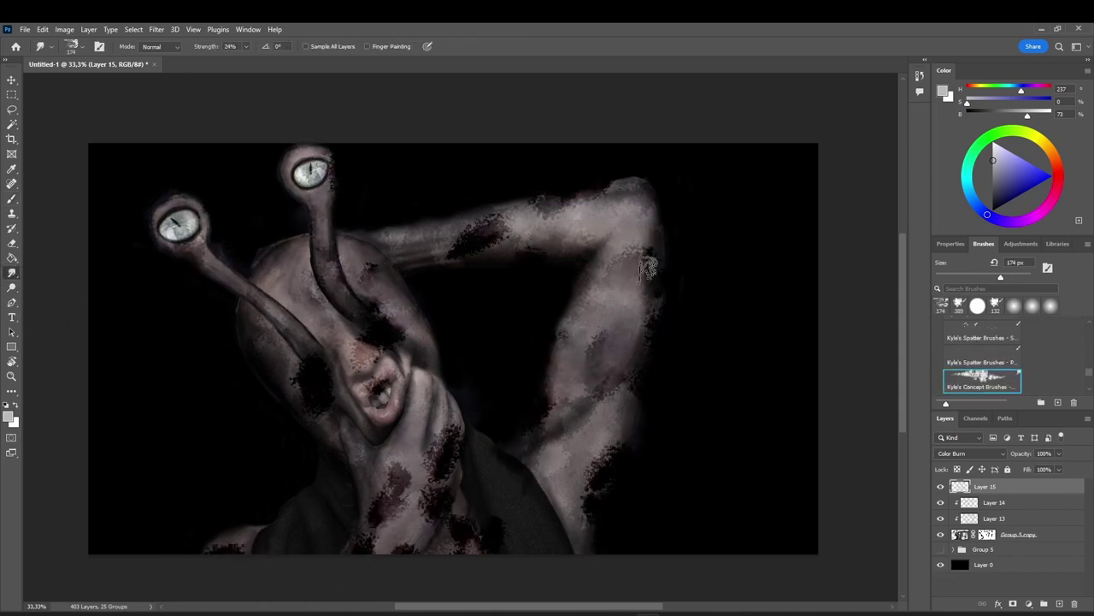
Smudge the dark blotches on the forearm, near the armpit, and on the gripping hand and wrist
left_click_drag(587, 202, 554, 214)
left_click_drag(501, 226, 469, 246)
left_click_drag(603, 461, 584, 515)
left_click_drag(439, 501, 469, 540)
left_click_drag(401, 481, 385, 536)
left_click_drag(446, 484, 442, 432)
left_click_drag(376, 518, 354, 590)
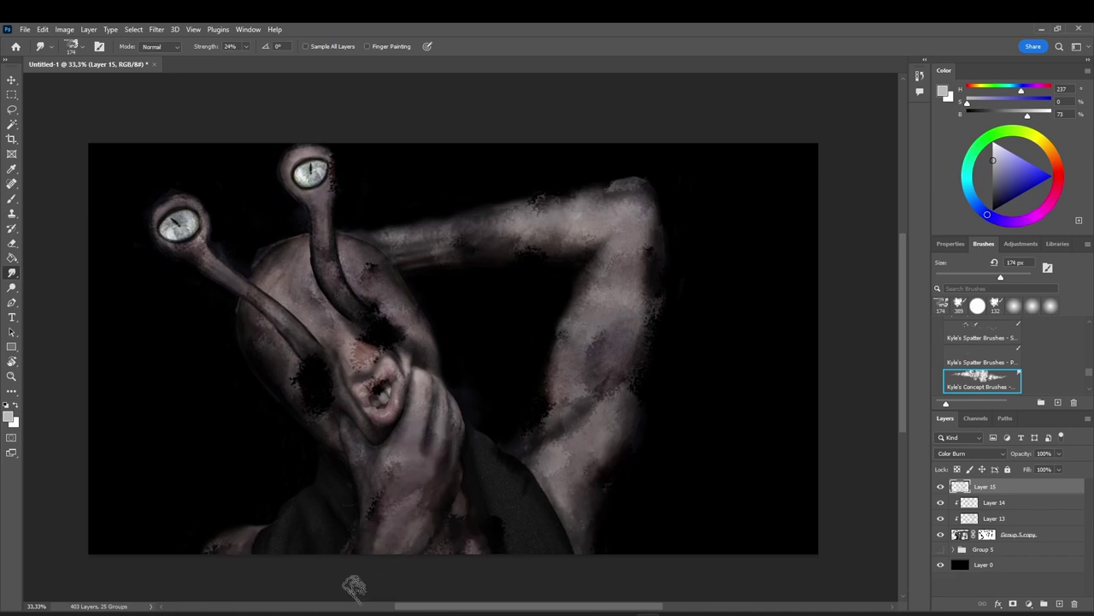
Blend the dark blotches on the cheek, at the base of the inner eye stalk and on the upper arm
left_click_drag(313, 366, 307, 421)
left_click_drag(397, 337, 348, 360)
left_click_drag(368, 265, 387, 275)
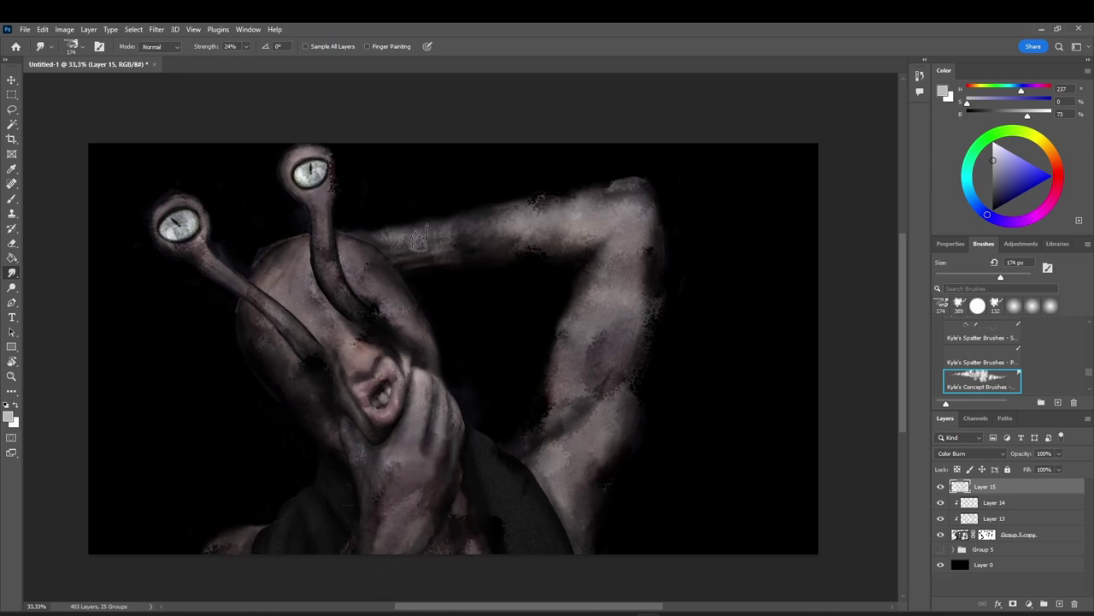
left_click_drag(615, 308, 568, 423)
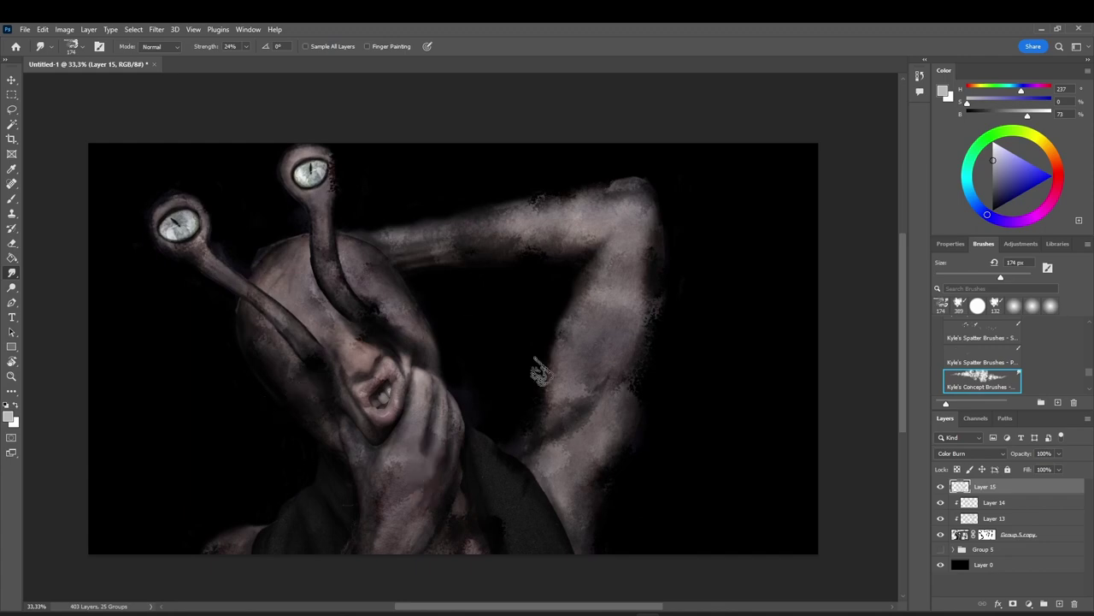
Group the painted skin layers with Group 5 copy as Group 6 and duplicate the group as Group 6 copy
right_click(1061, 535)
left_click(964, 144)
key("Return")
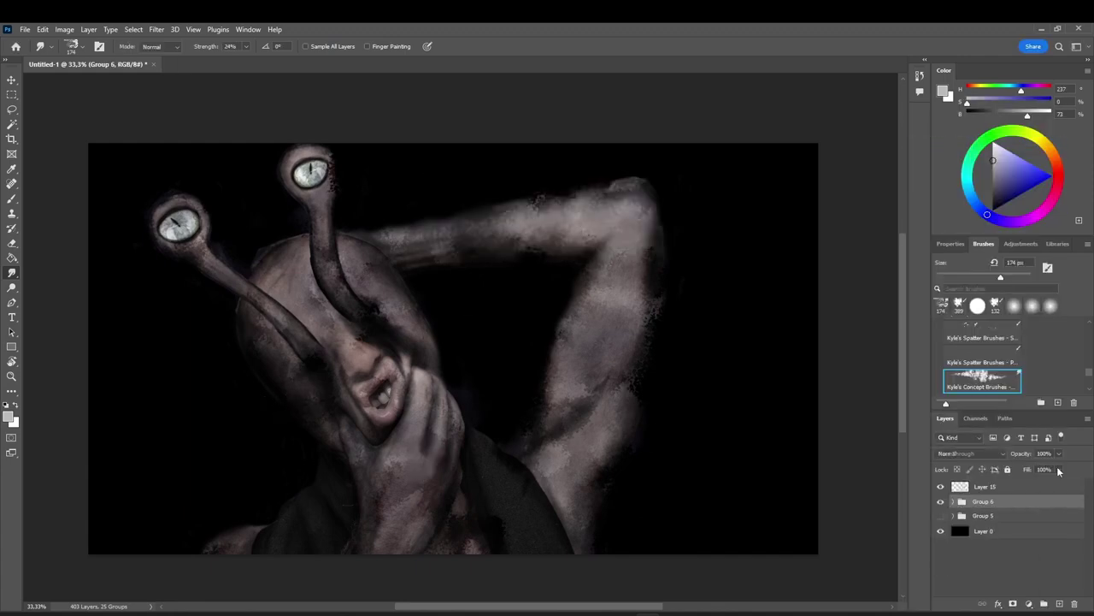
right_click(992, 501)
left_click(1016, 64)
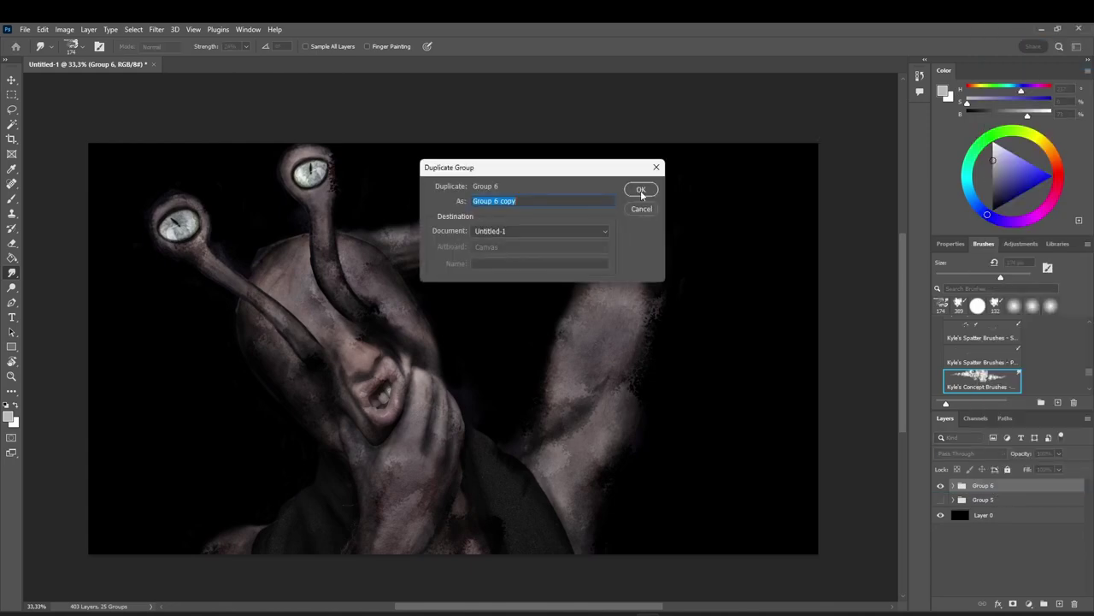
key("Return")
Duplicate the black background Layer 0 and move the copy into Group 6 copy
right_click(986, 487)
right_click(983, 531)
left_click(981, 93)
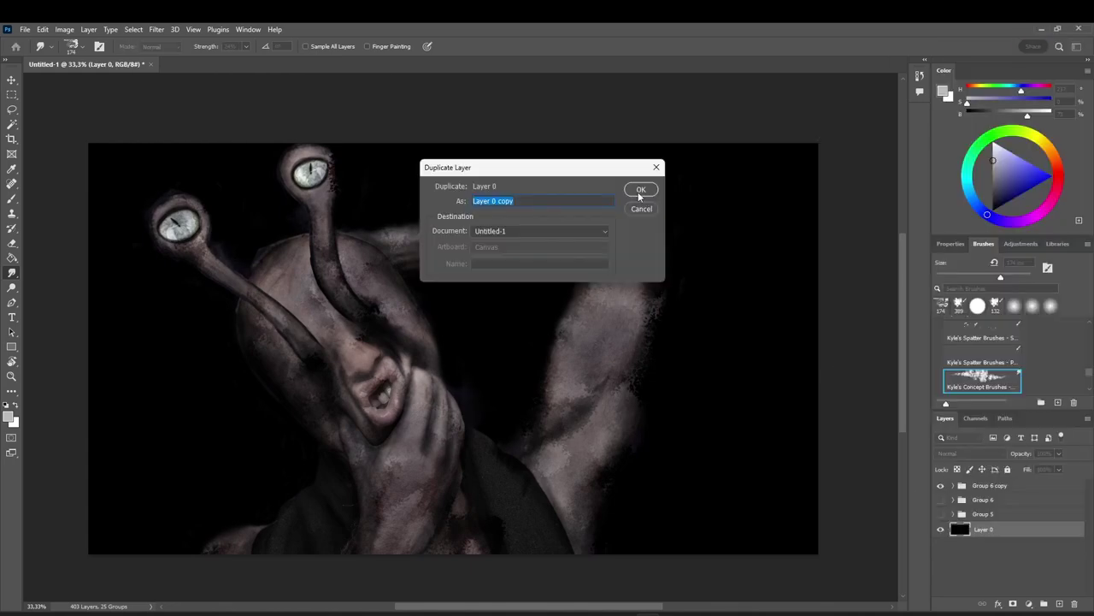
left_click(641, 192)
mouse_move(986, 530)
left_mouse_down()
mouse_move(990, 490)
mouse_move(997, 595)
mouse_move(1016, 559)
mouse_move(1006, 555)
left_mouse_up()
Check the contents and visibility of Group 6 copy and merge it into a single layer
left_click(954, 486)
left_click(941, 486)
left_click(941, 487)
left_click(952, 486)
left_click(953, 486)
left_click(941, 486)
left_click(941, 486)
right_click(991, 488)
left_click(907, 521)
Try Mask All Objects on the merged Group 6 copy layer and revert it
key("ctrl+t")
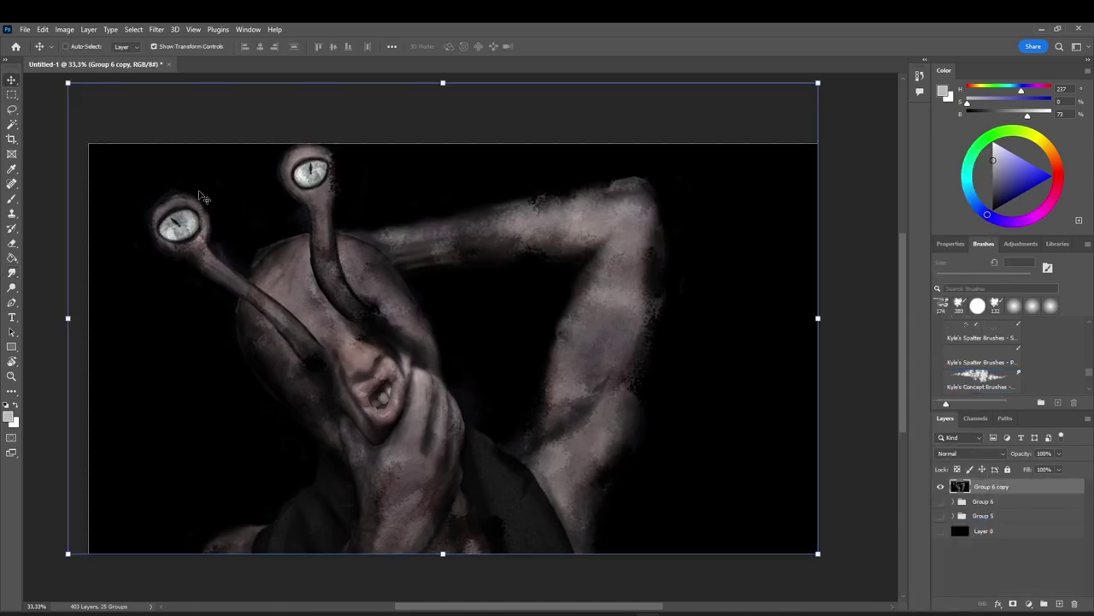
key("Return")
right_click(983, 487)
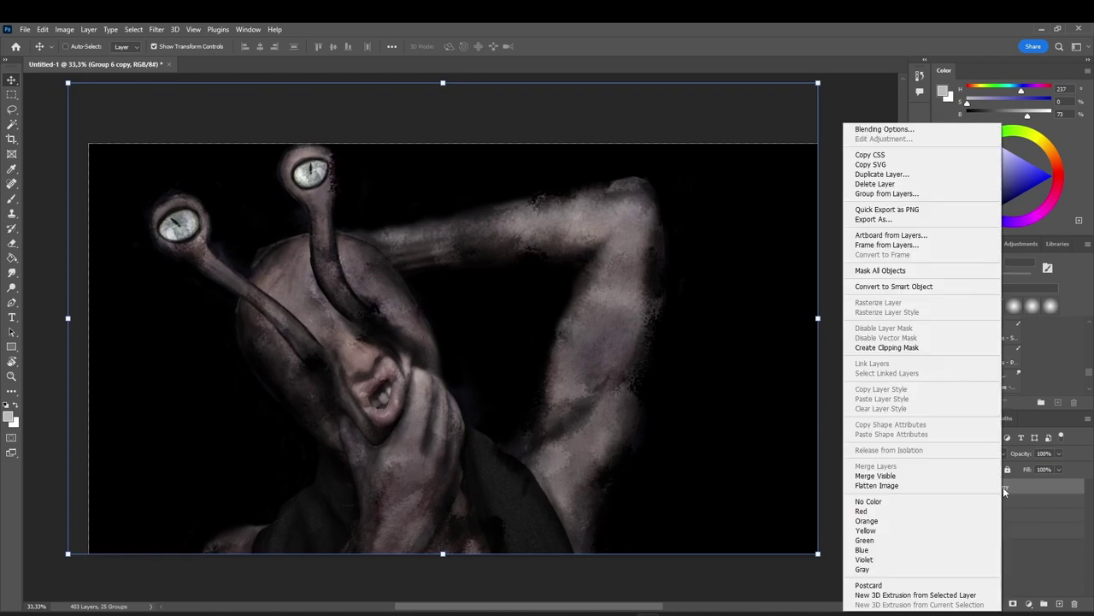
left_click(889, 272)
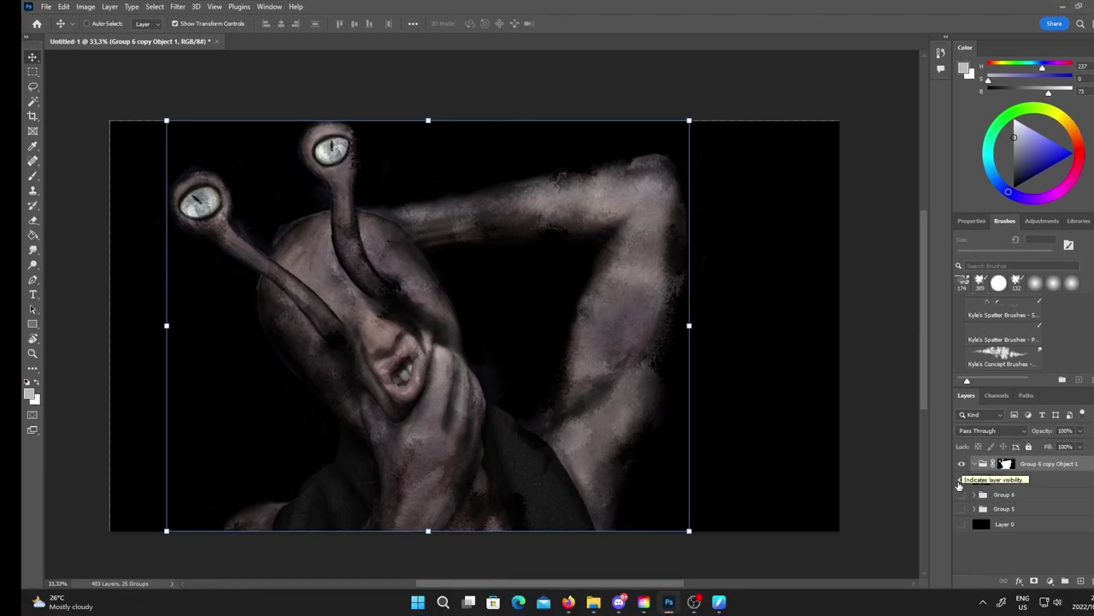
left_click(940, 486)
key("Delete")
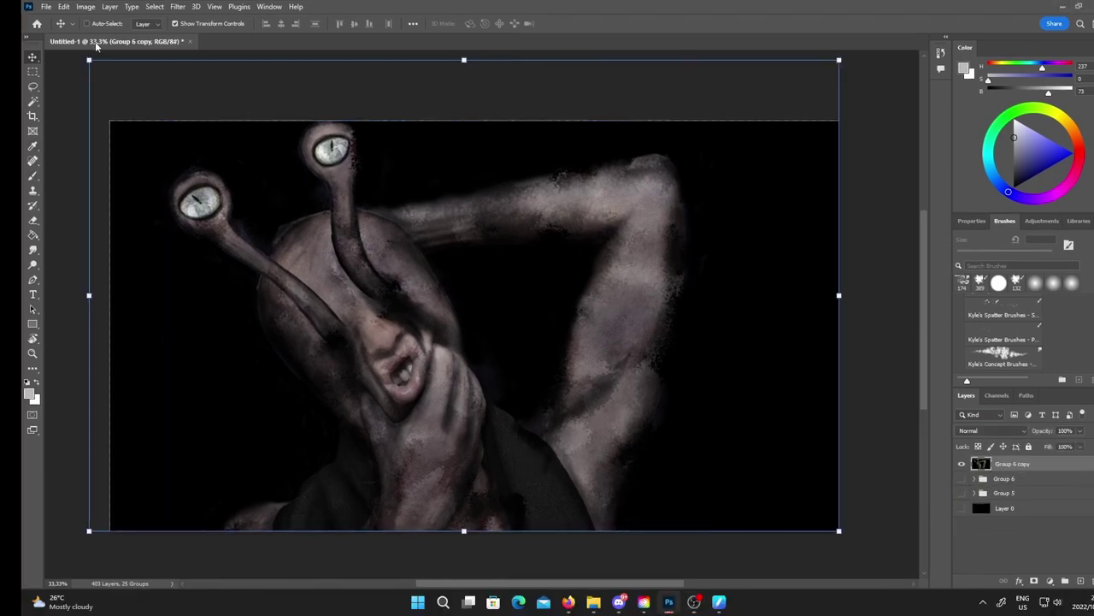
Run Trim on the image with the merged layer
left_click(64, 7)
left_click(134, 139)
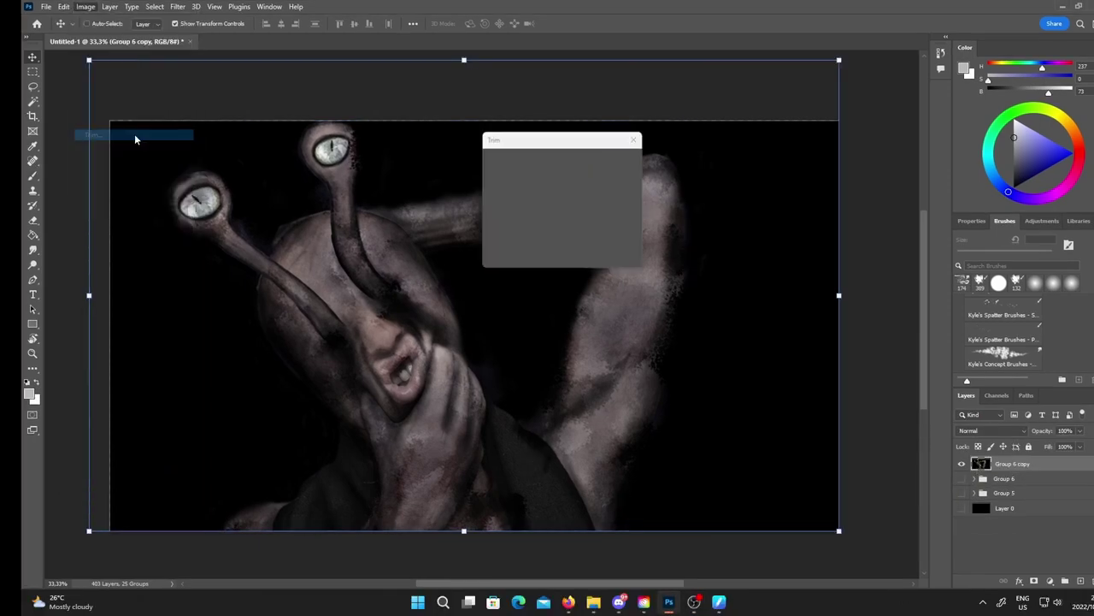
left_click(622, 165)
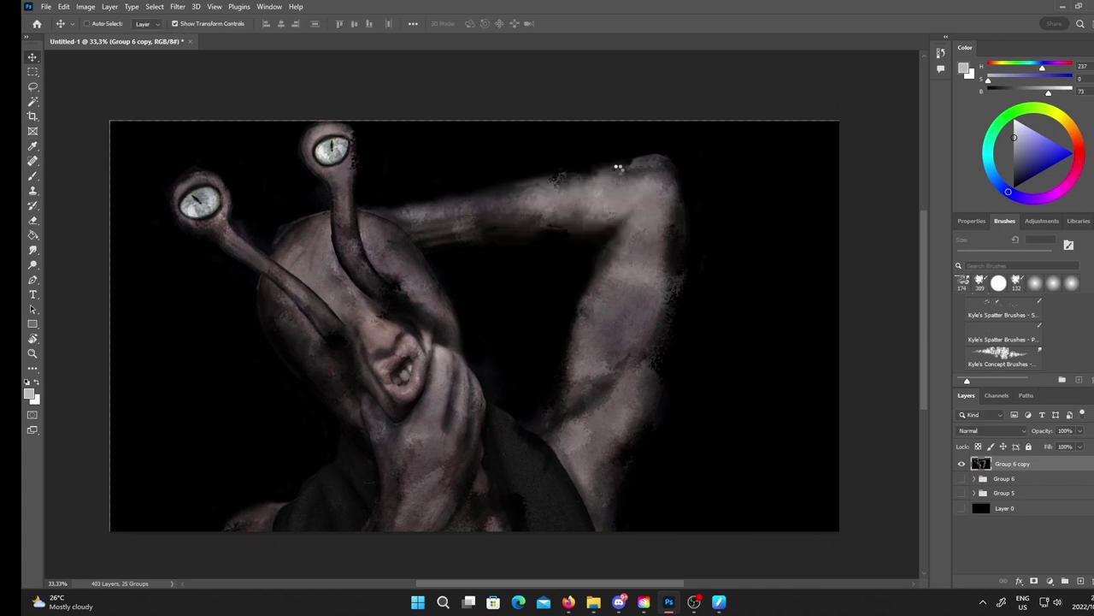
Open the Camera Raw Filter and set Temperature +4, Tint -5, Exposure -0.30, Contrast +22, Highlights +32, Shadows +10 and Whites +26
left_click(178, 7)
left_click(214, 92)
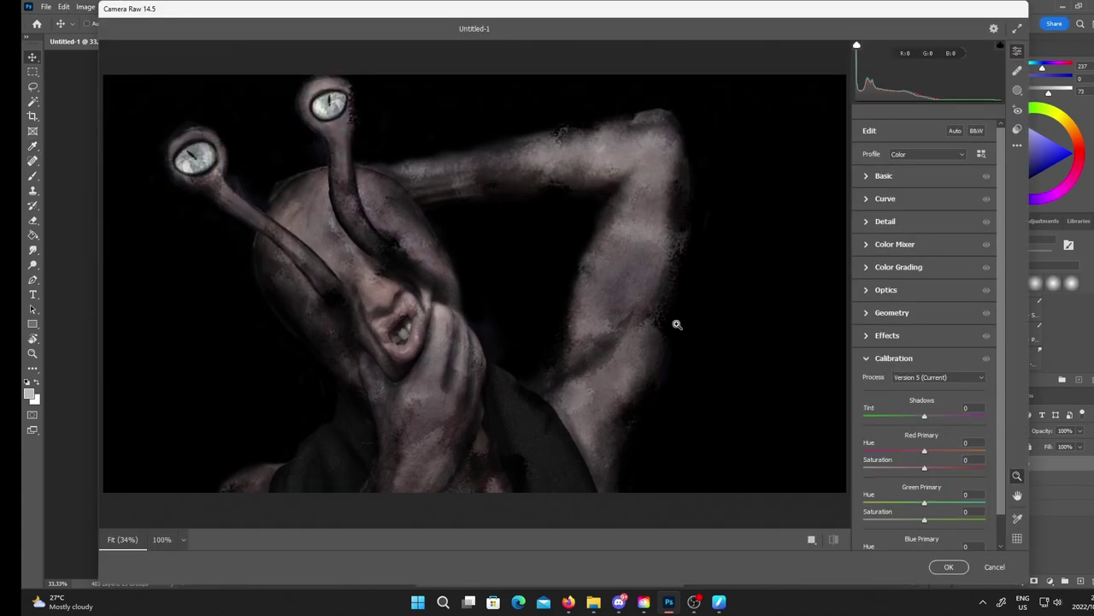
left_click(866, 176)
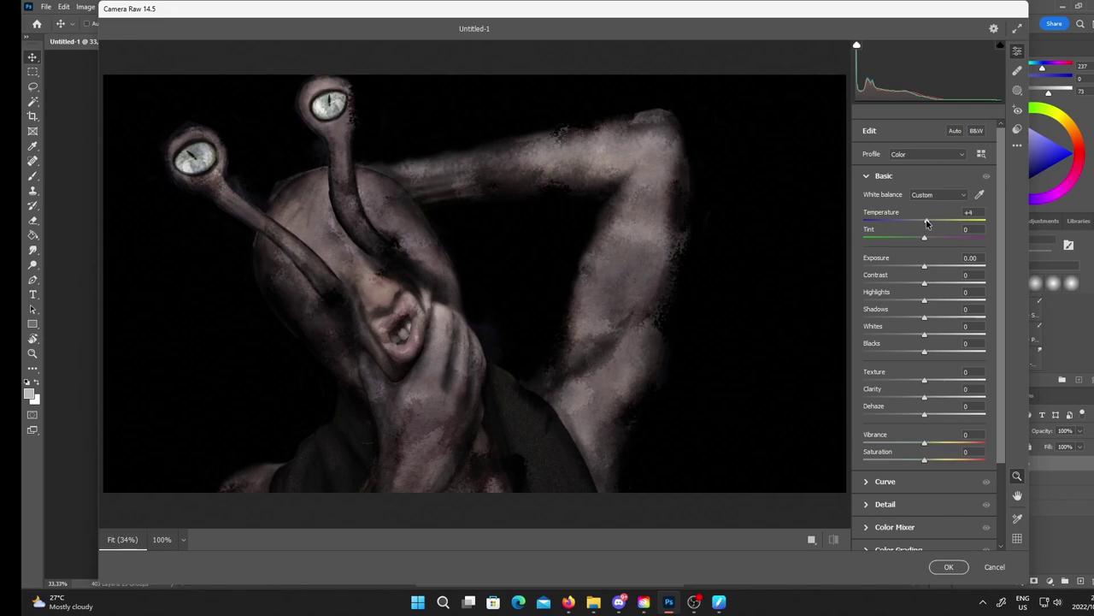
left_click_drag(923, 239, 922, 239)
left_click_drag(925, 266, 941, 334)
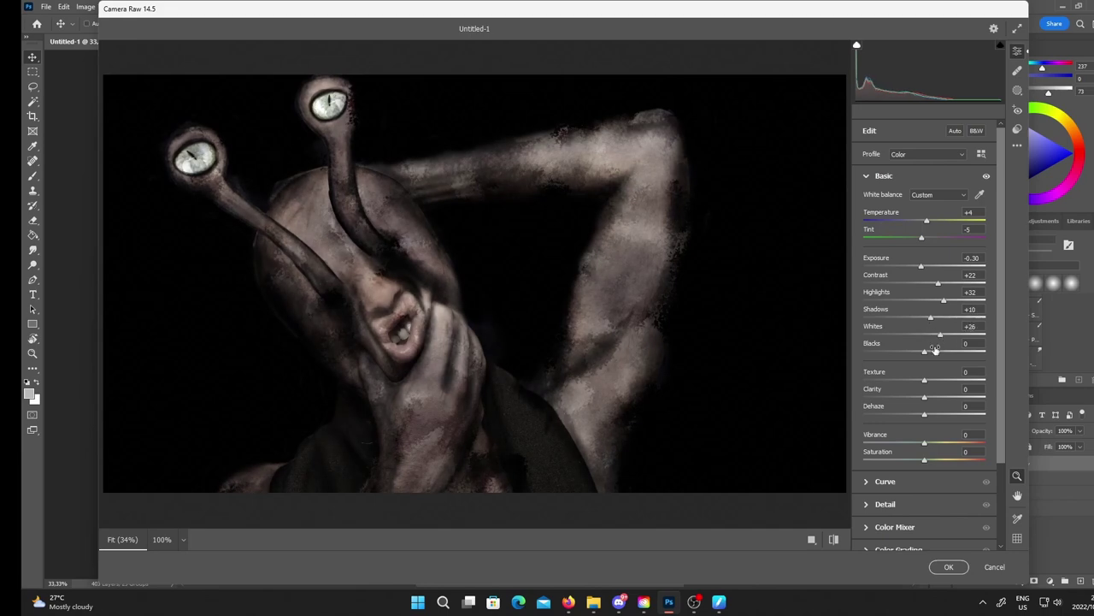
Set Exposure to -0.80, Blacks to -14, Texture to +7, Clarity to +17, Dehaze to -1, Vibrance to -28 and Saturation to +14
left_click_drag(983, 384, 995, 389)
left_click_drag(926, 399, 945, 398)
left_click_drag(921, 267, 915, 268)
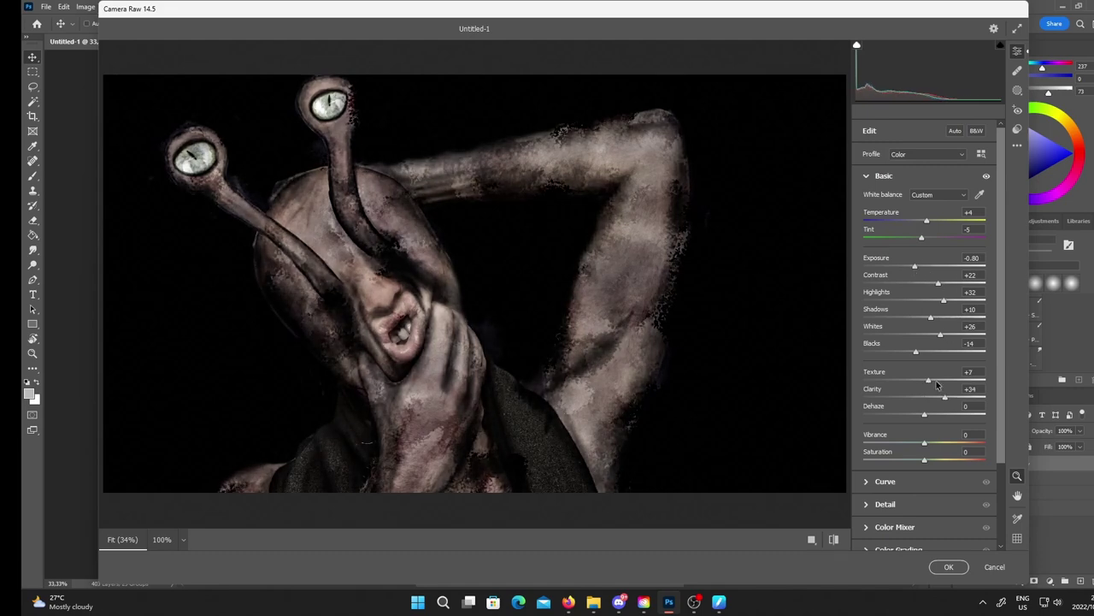
left_click_drag(944, 398, 920, 419)
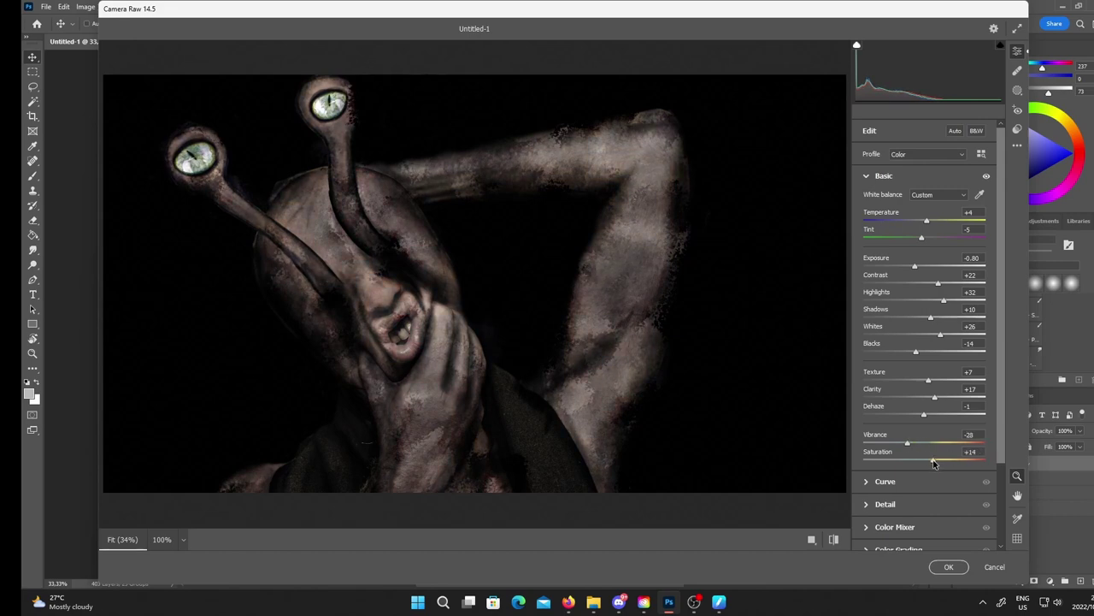
Set the tone curve's Highlights to +18 and Lights to about +4, and set the detail Sharpening to 8
left_click(974, 480)
scroll(1004, 457, "down", 1)
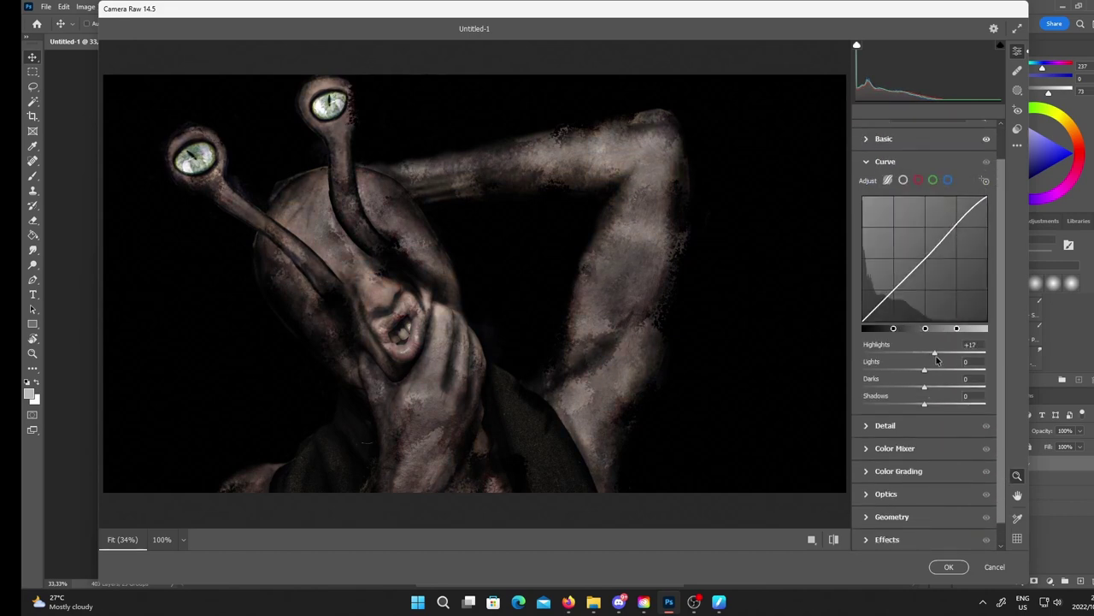
left_click_drag(924, 369, 929, 374)
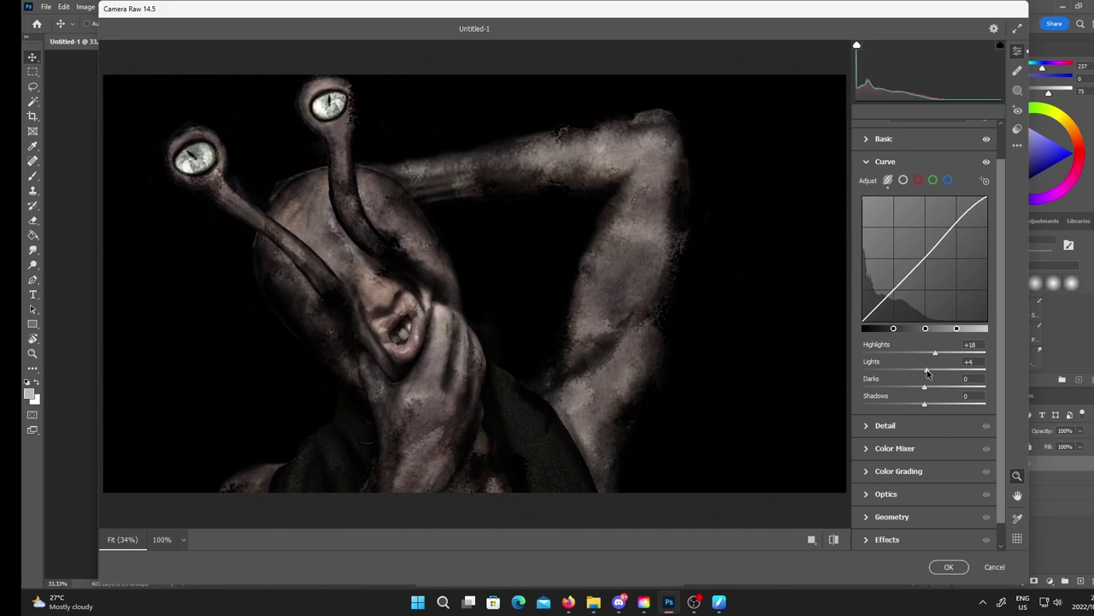
scroll(924, 408, "down", 1)
left_click(926, 414)
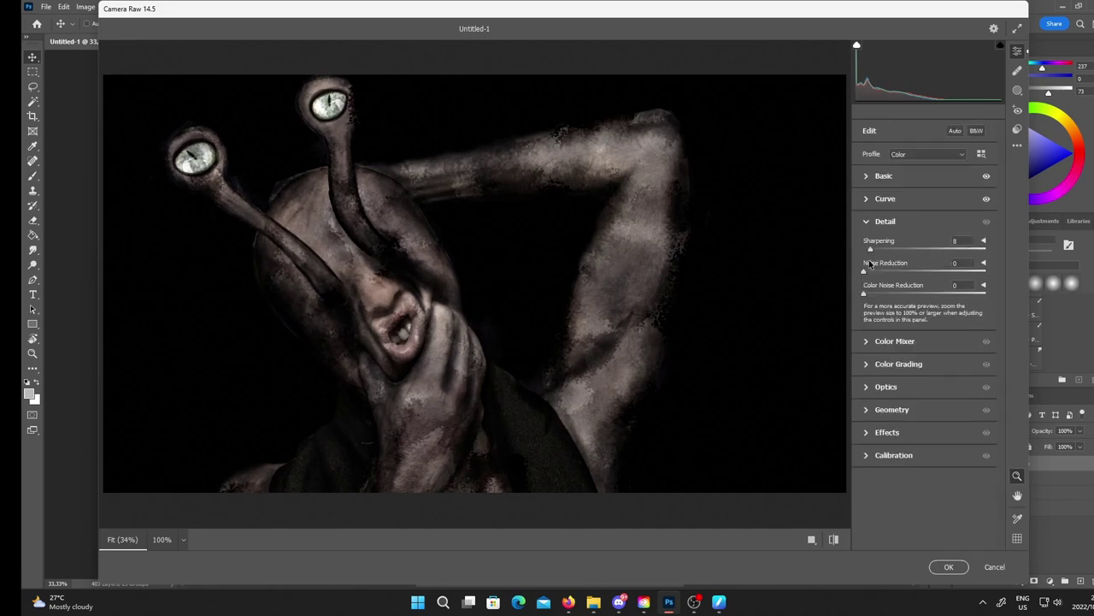